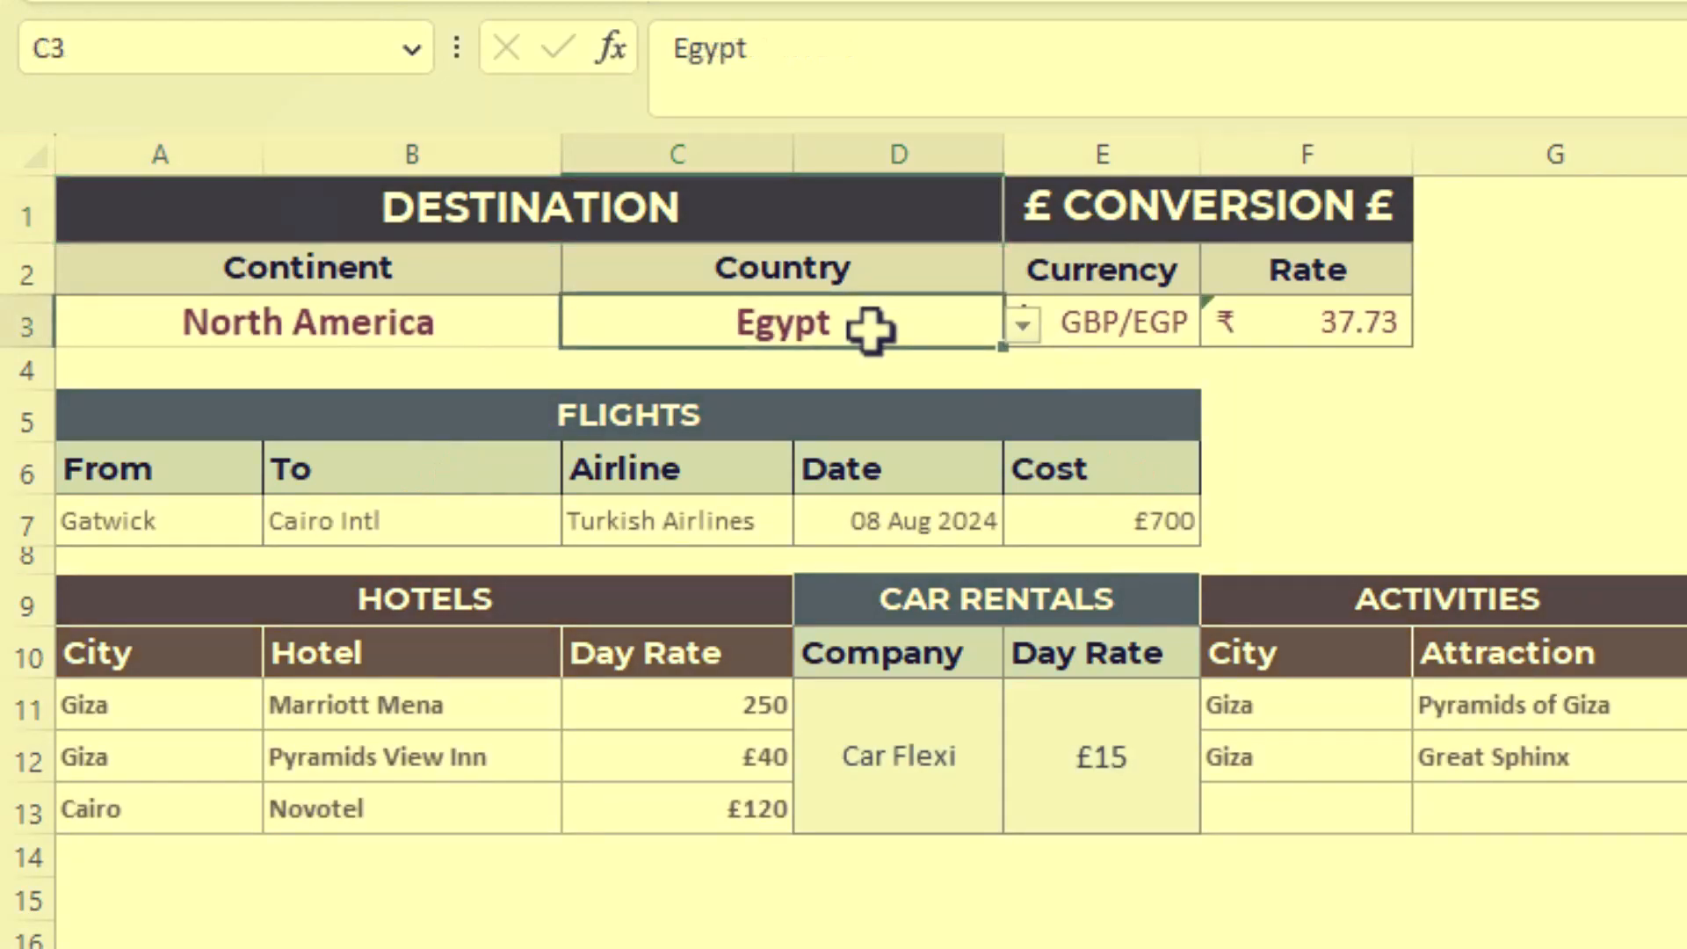
- Choose United States as the destination country in cell C3 of the finished planner
{"action": "left_click", "coordinate": [1022, 325]}
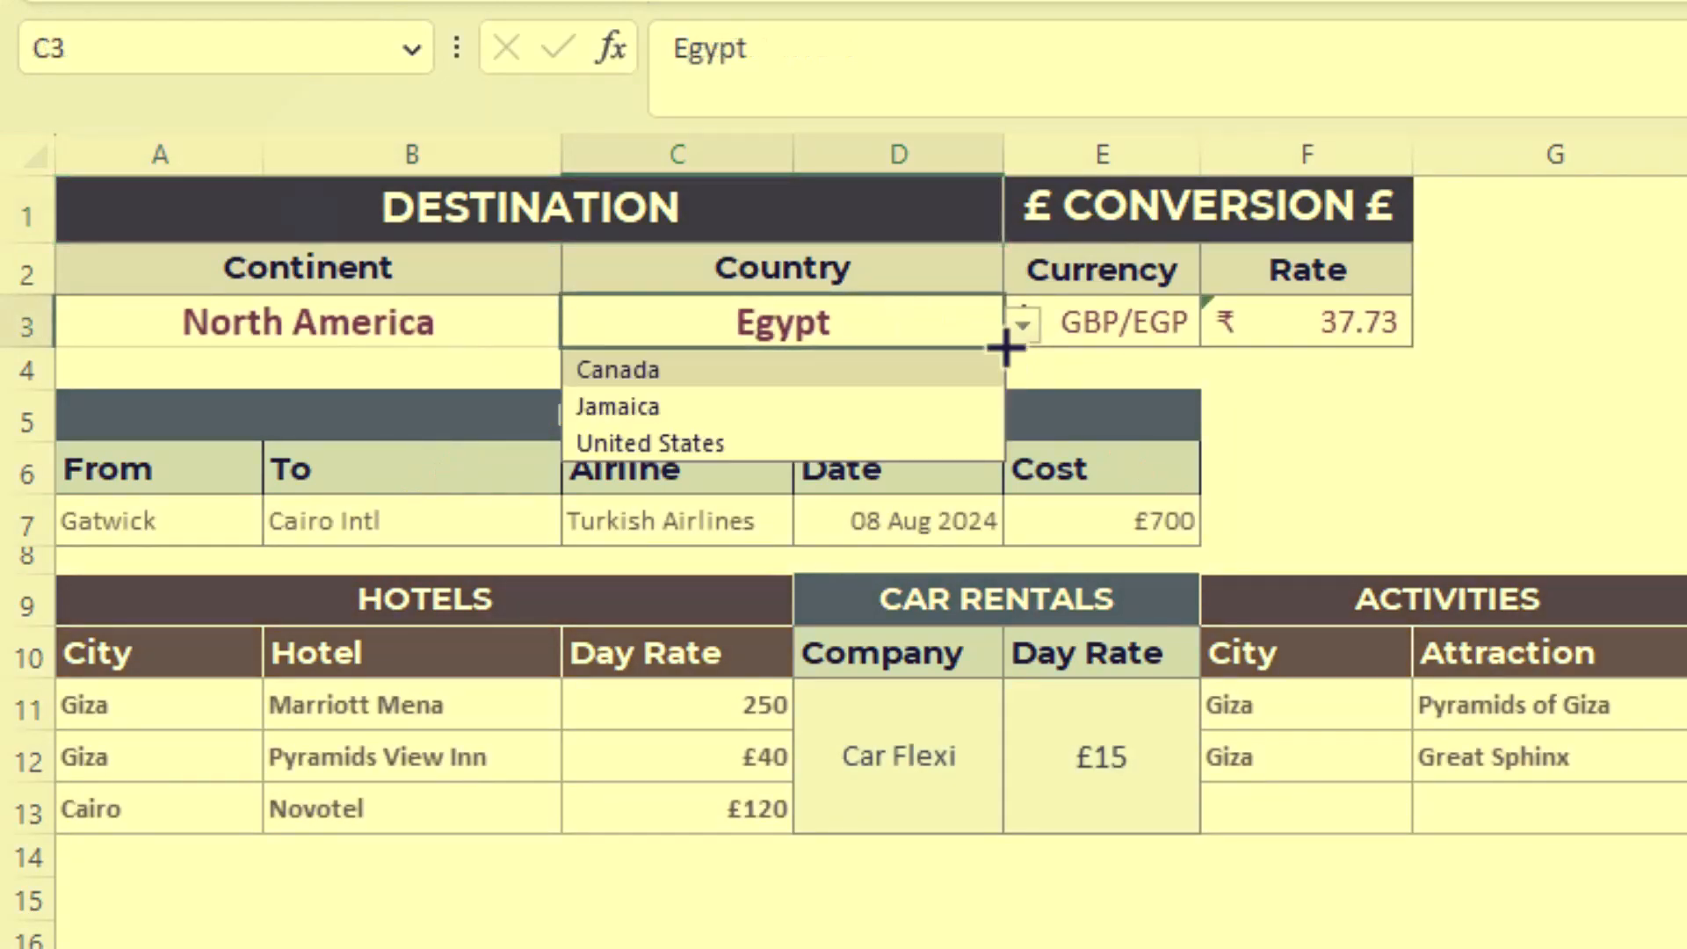
{"action": "left_click", "coordinate": [936, 444]}
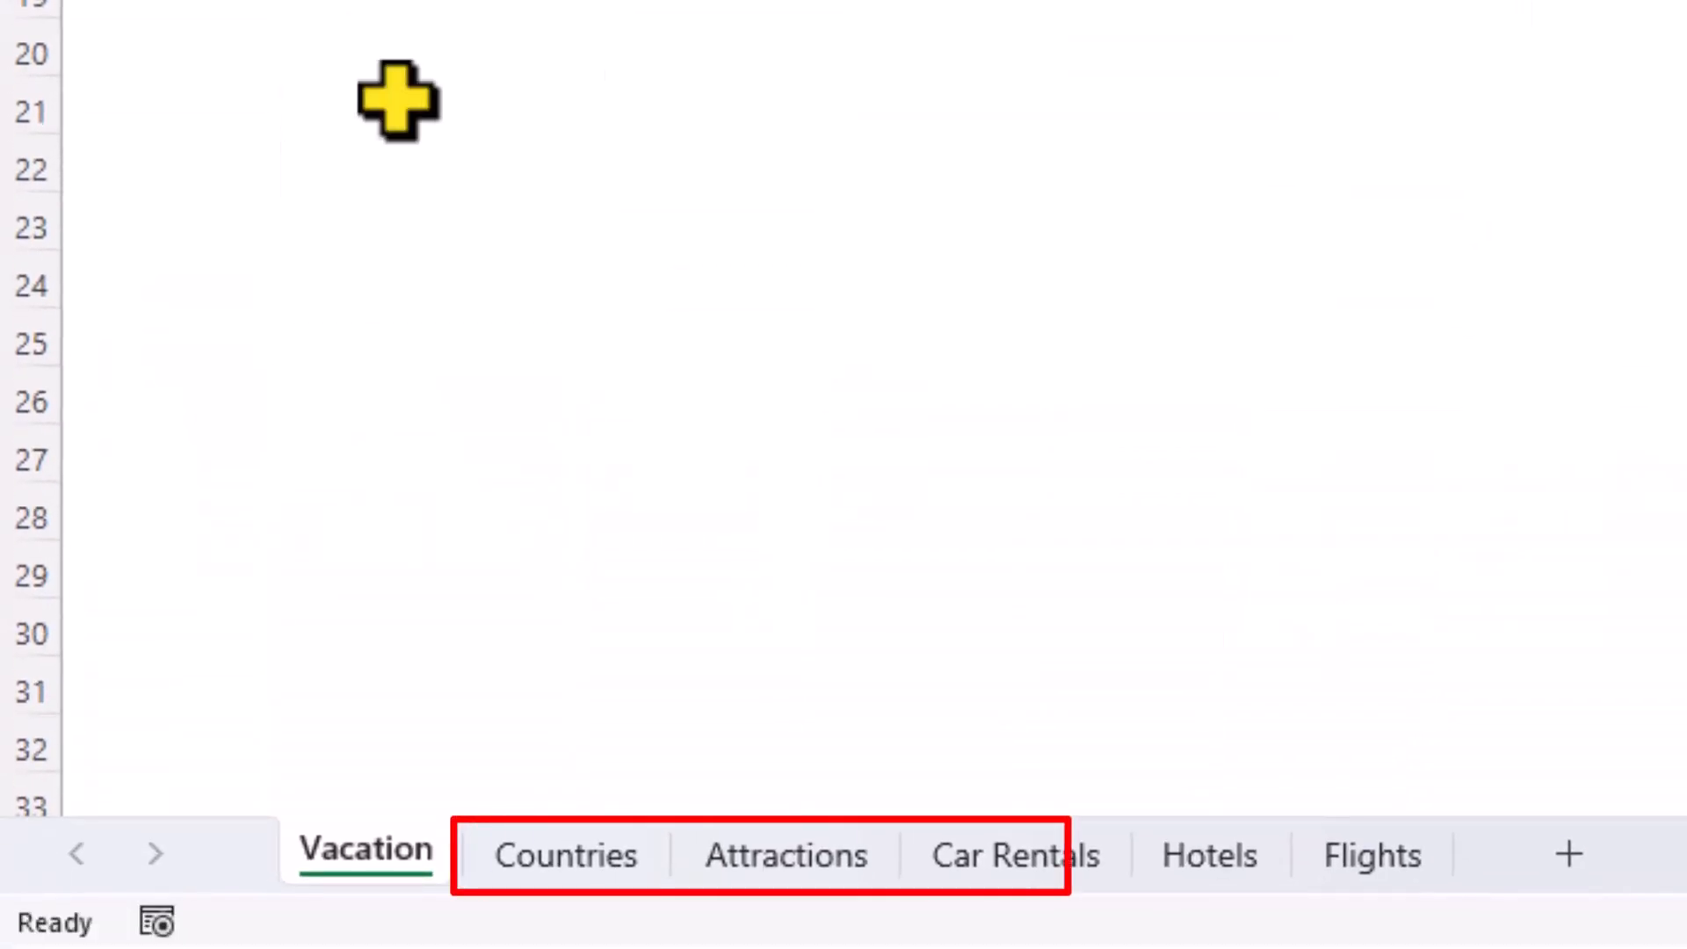
- Look through the data sheets from Countries to Flights and return to the Vacation sheet
{"action": "left_click", "coordinate": [537, 854]}
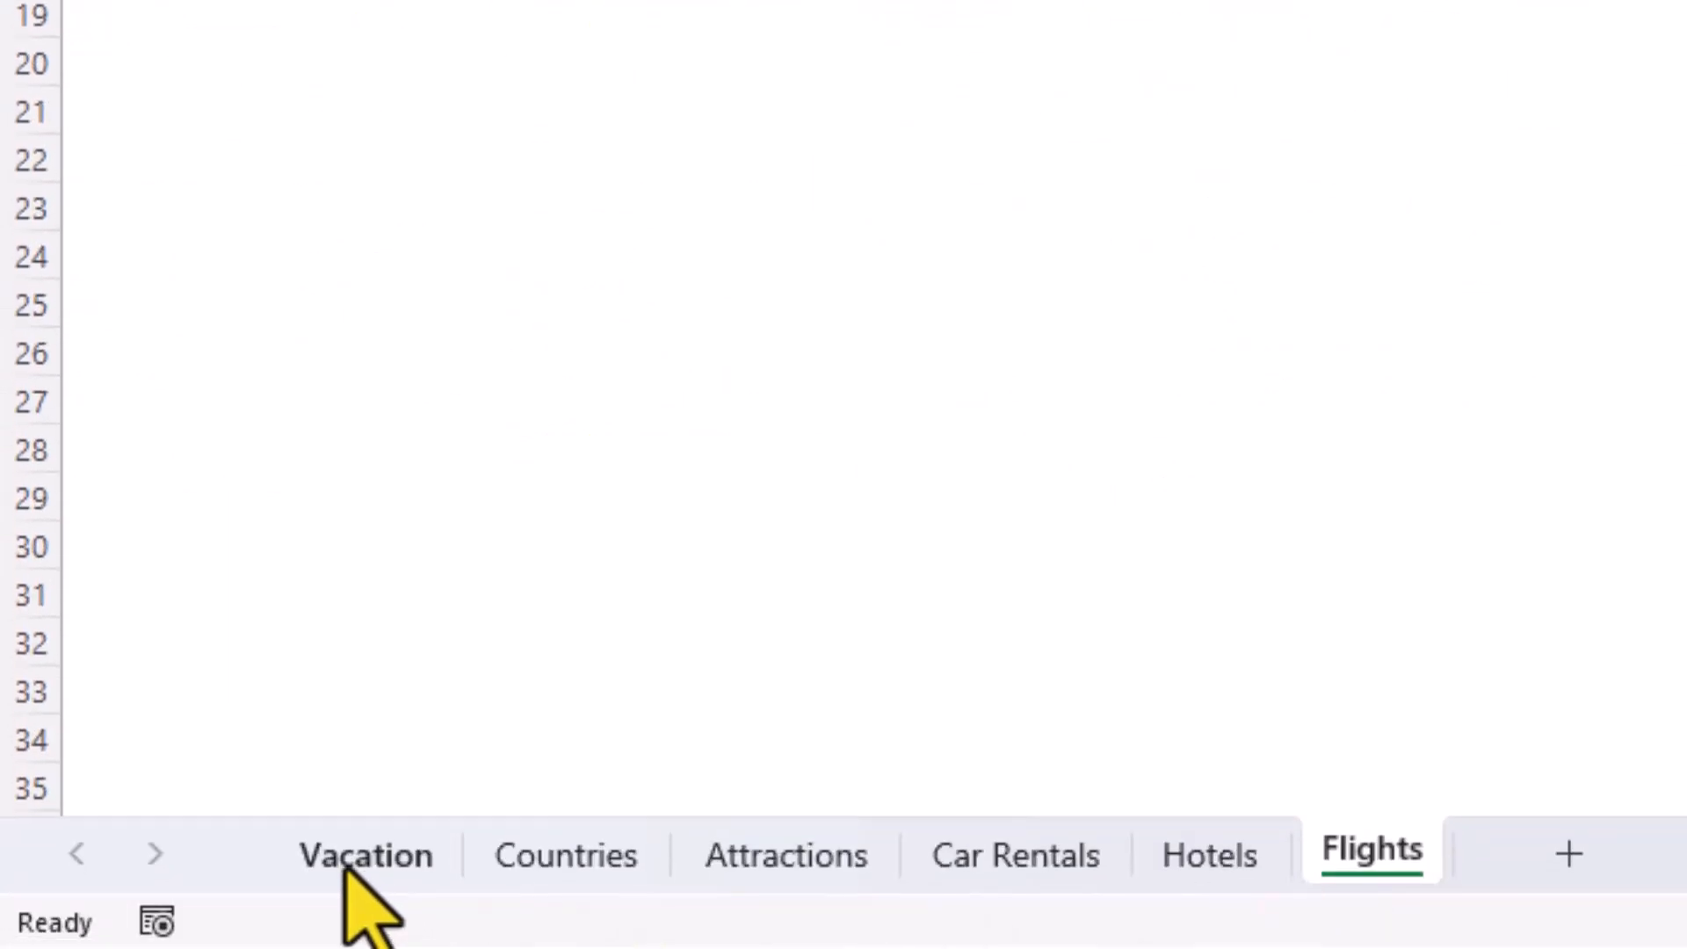
{"action": "left_click", "coordinate": [356, 857]}
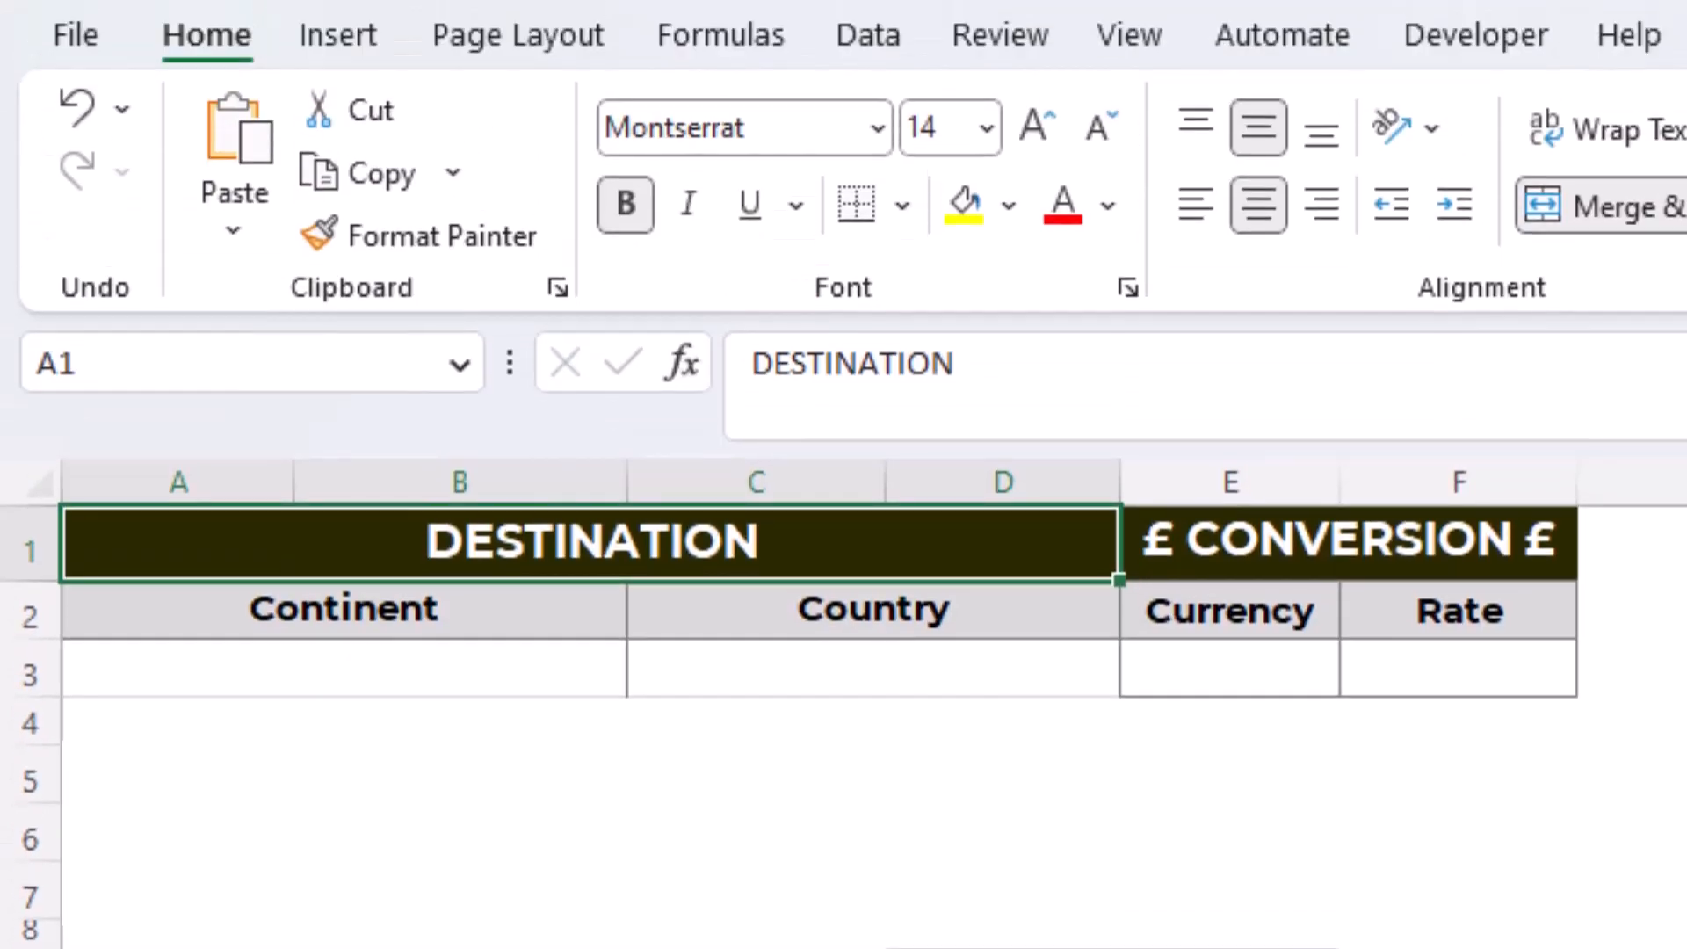
- Set up data validation on the cell below Continent (A3) so that it allows a List
{"action": "left_click", "coordinate": [339, 671]}
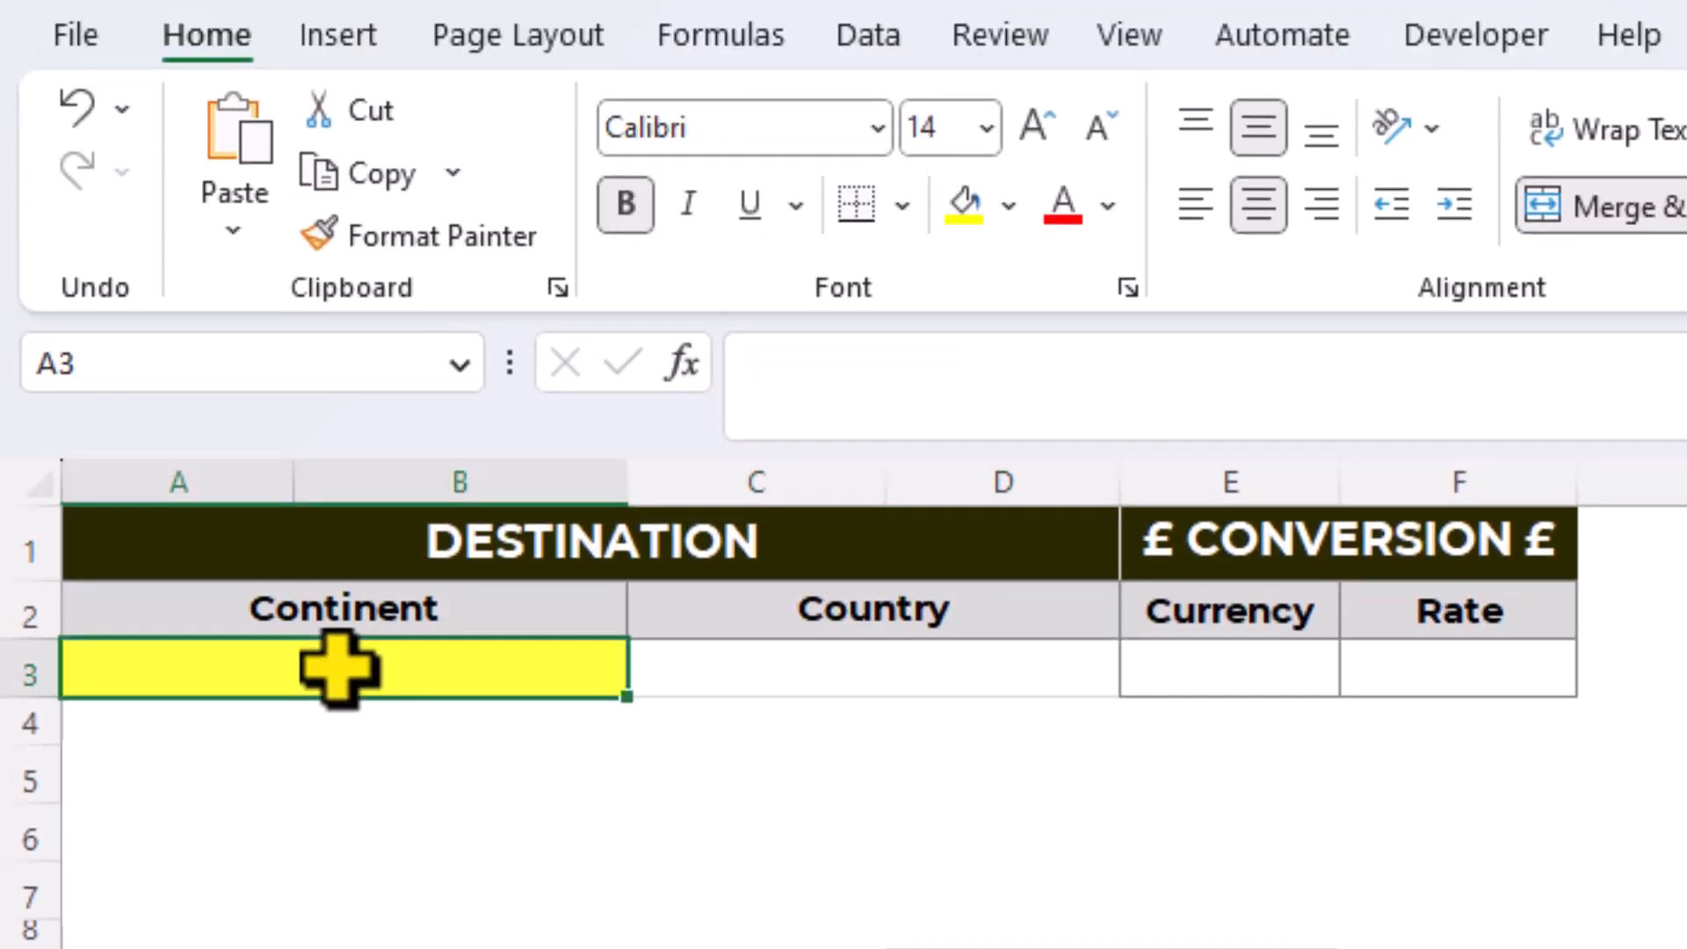
{"action": "left_click", "coordinate": [864, 44]}
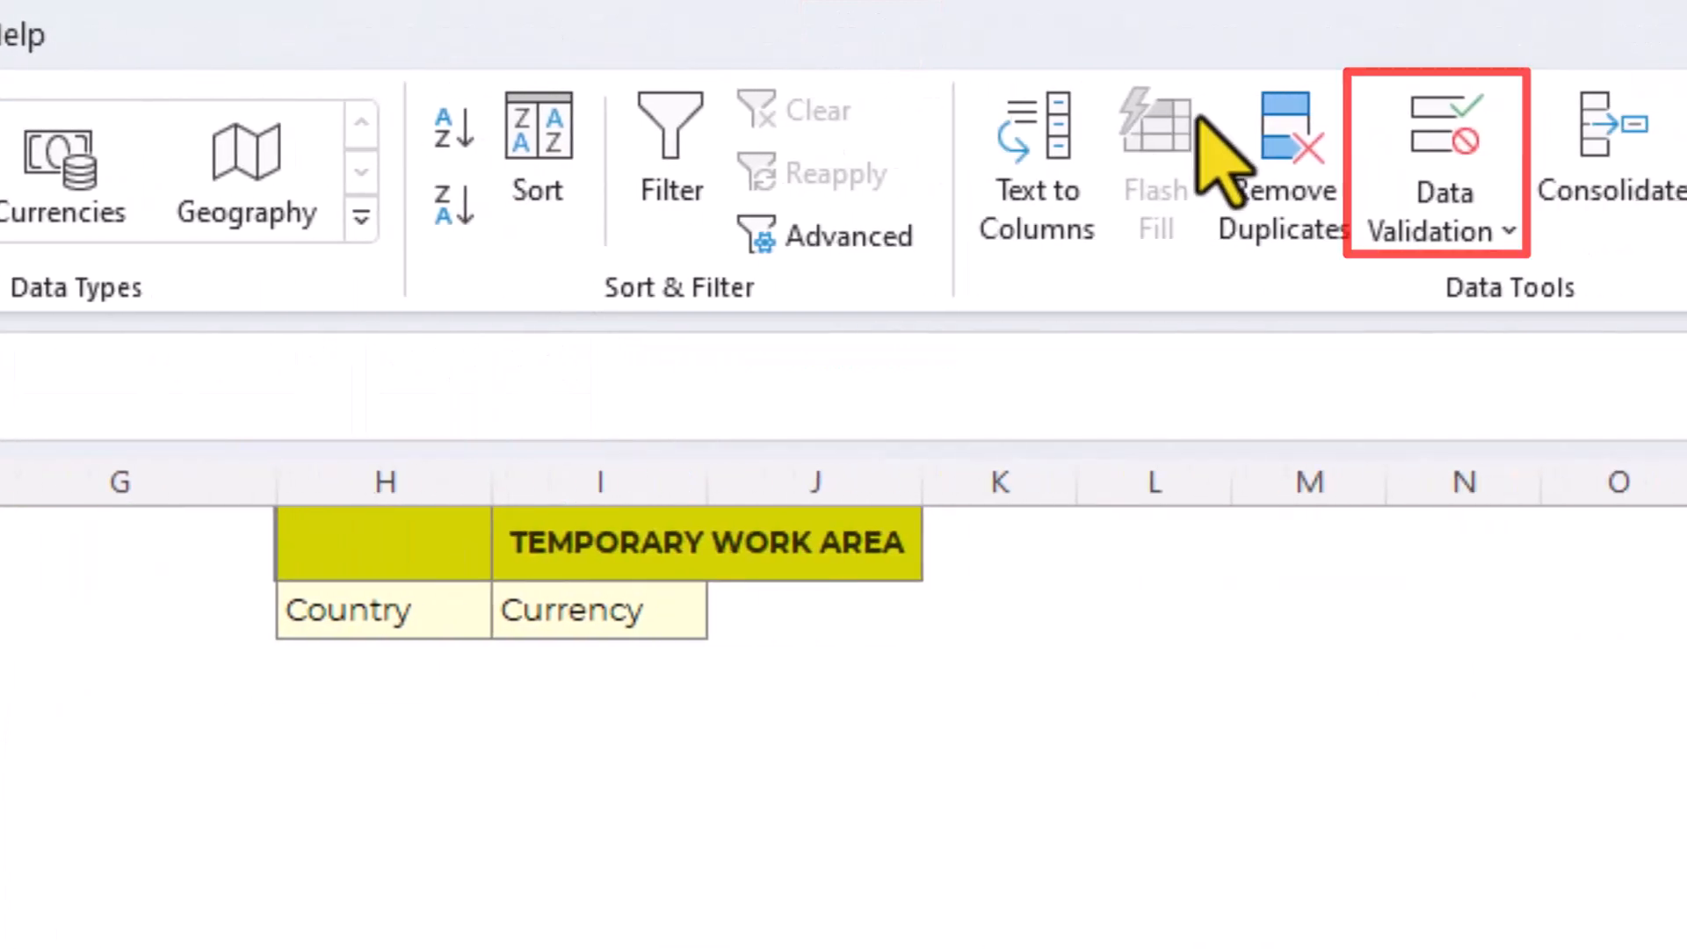
{"action": "left_click", "coordinate": [1433, 130]}
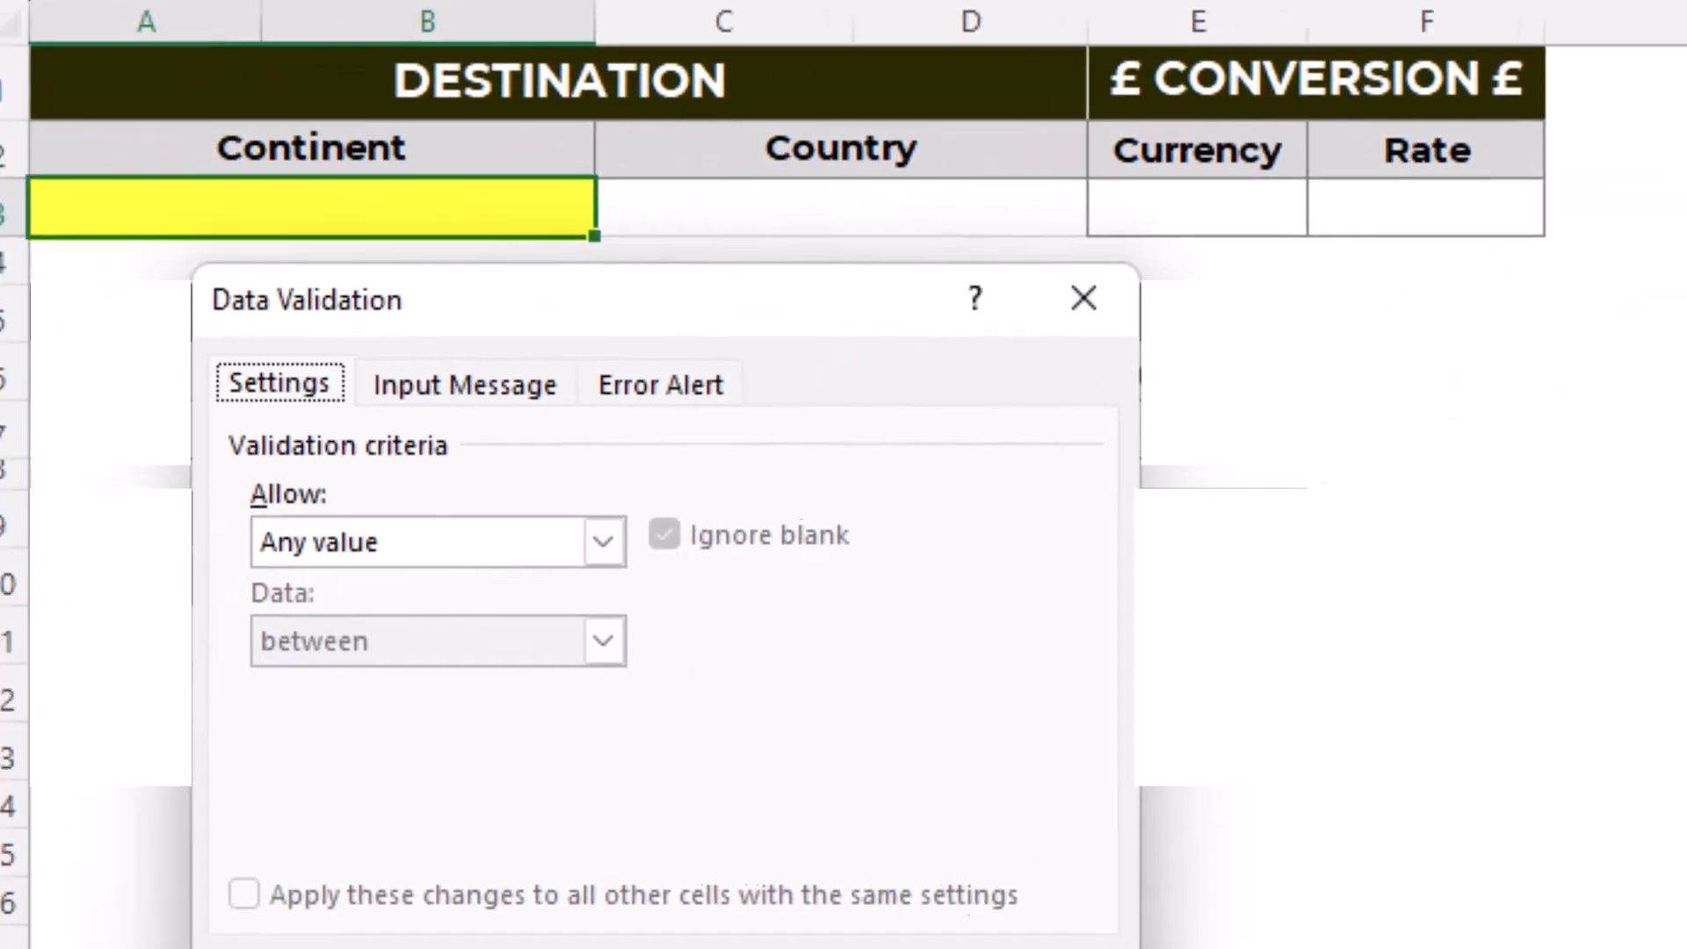
{"action": "left_click", "coordinate": [497, 539]}
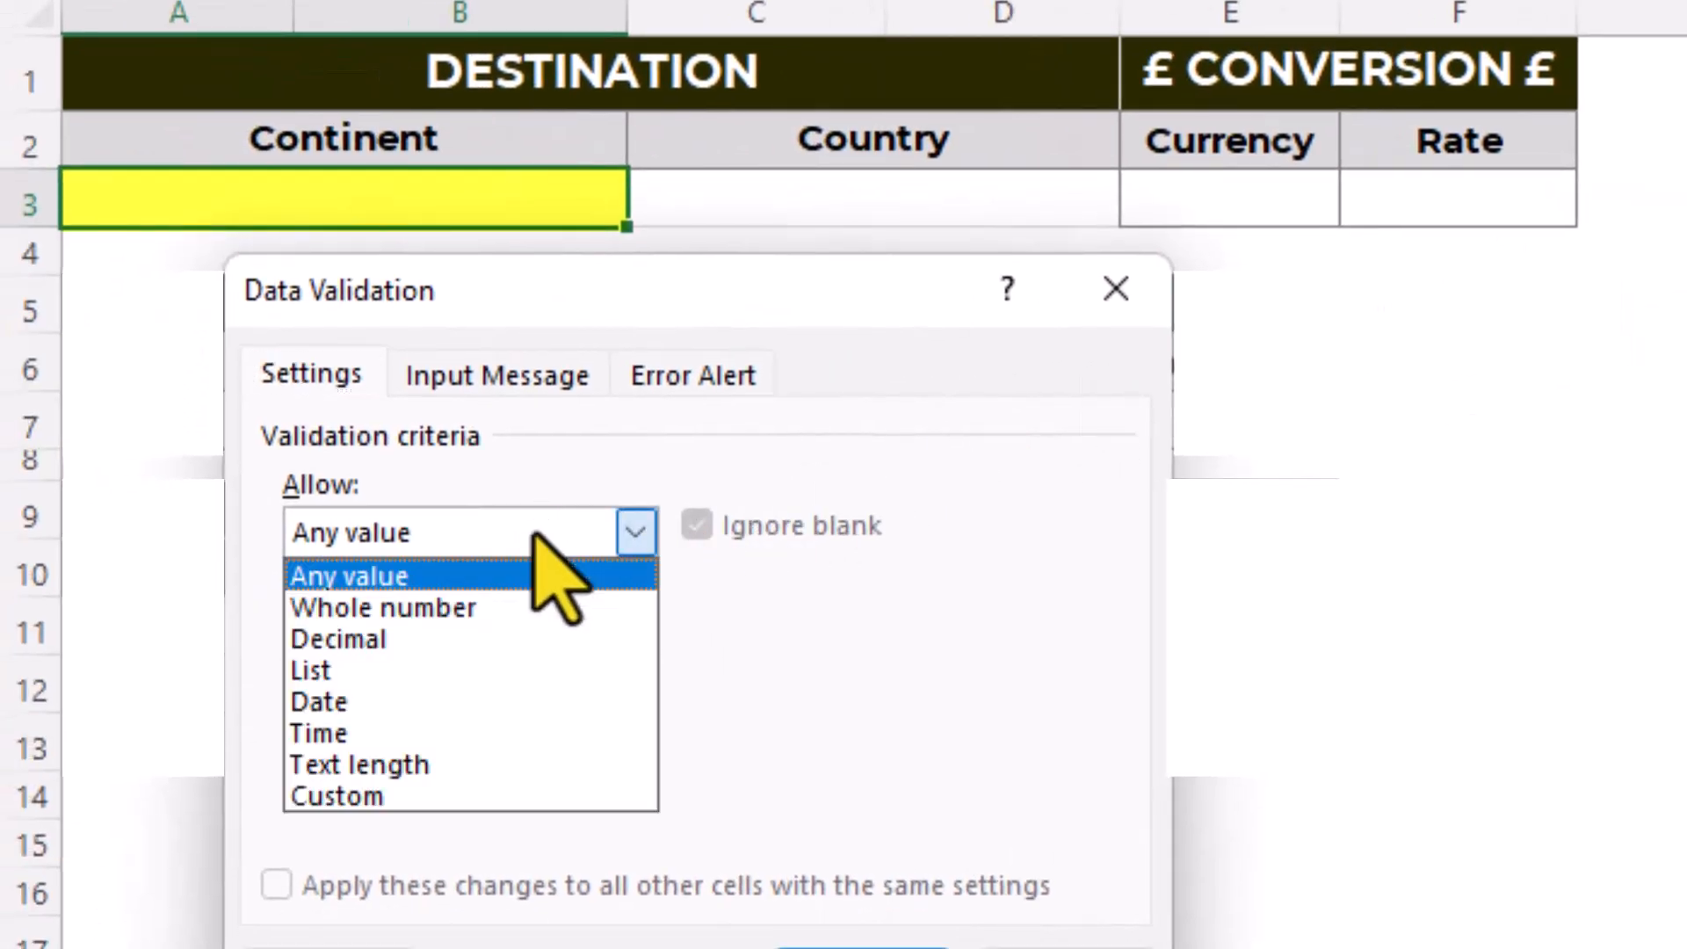
{"action": "left_click", "coordinate": [528, 675]}
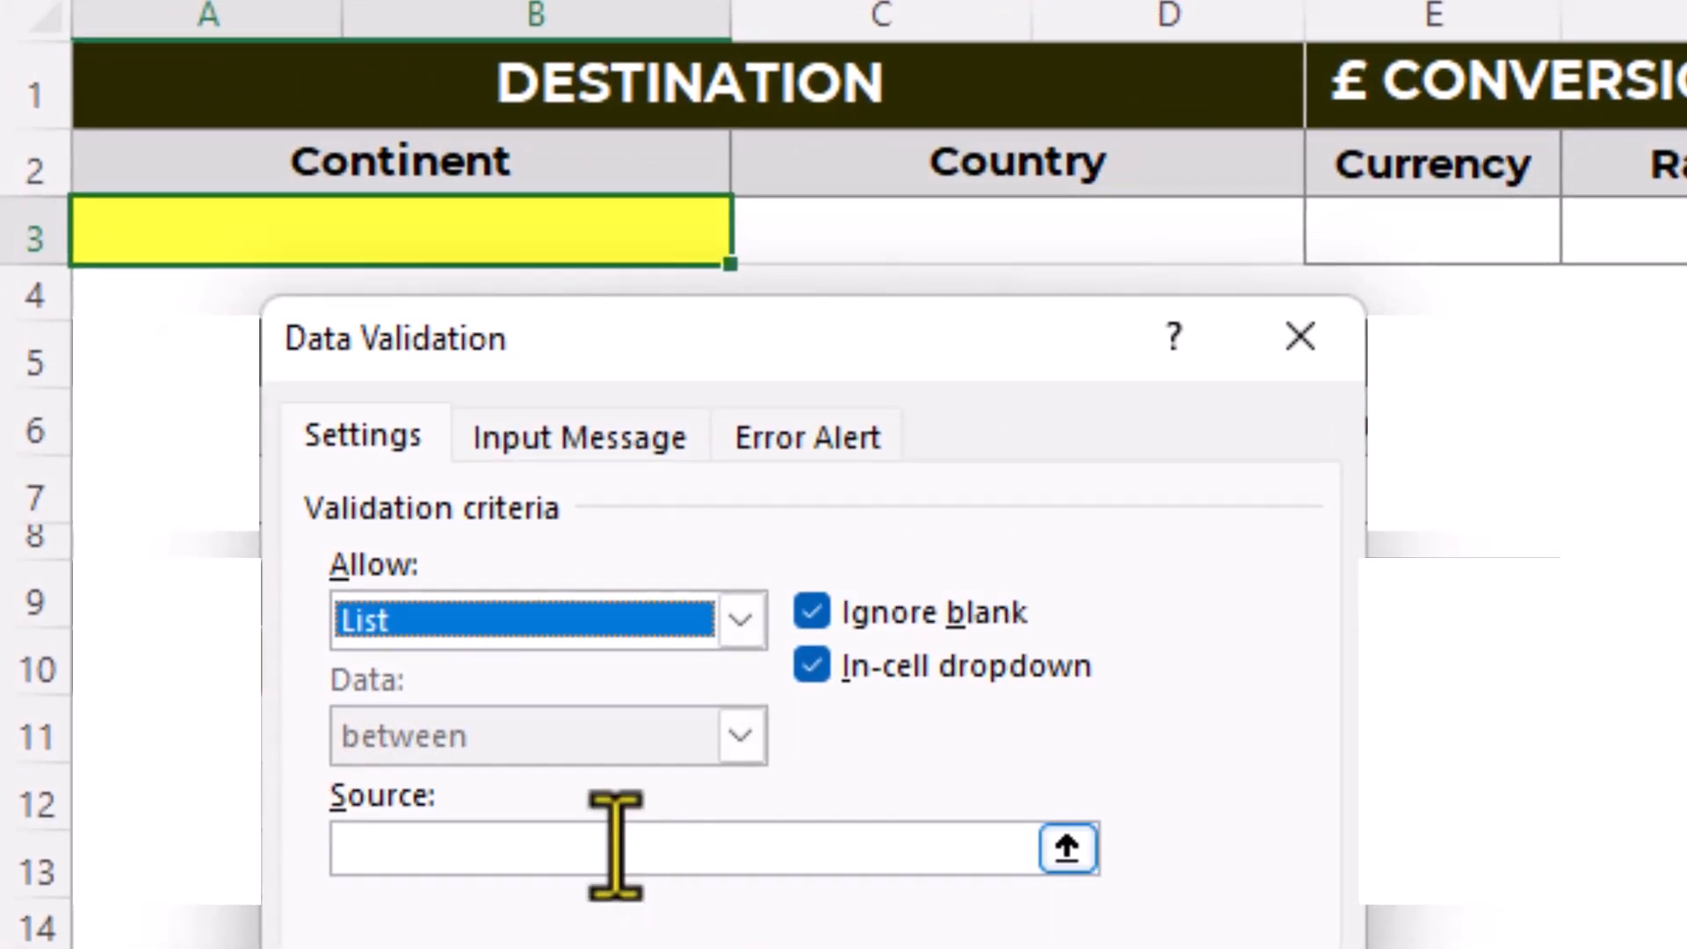
- Set the list source to Africa, Asia, Europe, North America, Oceania, South America, and choose Africa in the Continent cell
{"action": "left_click", "coordinate": [535, 732]}
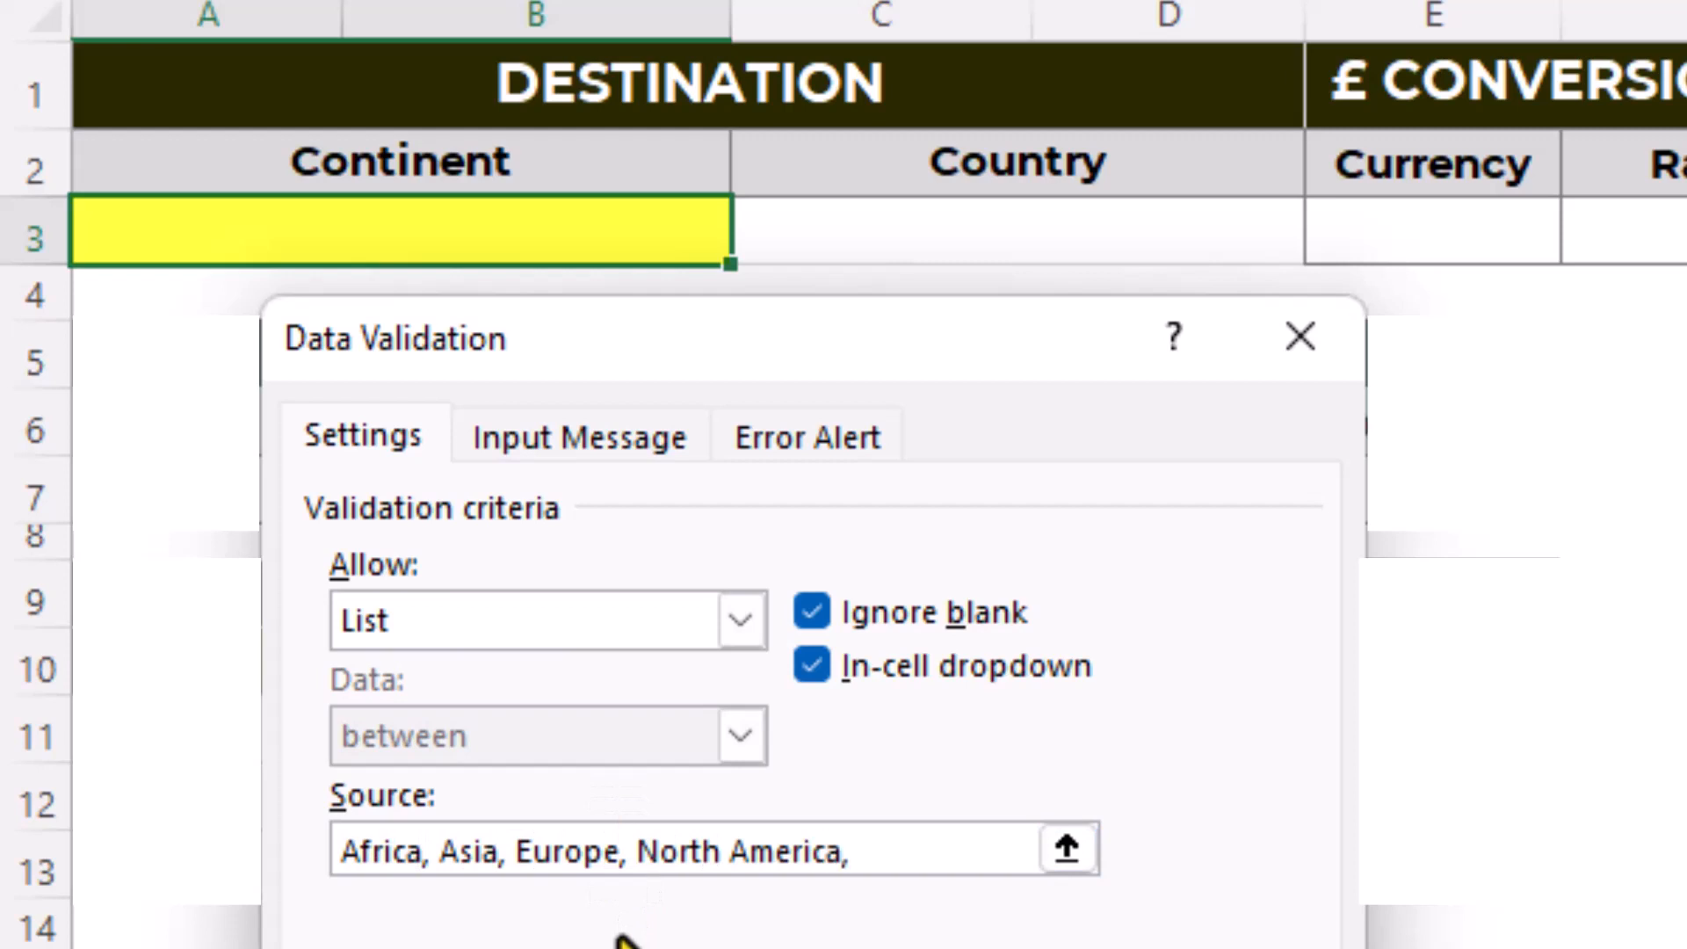
{"action": "type", "text": ", South America"}
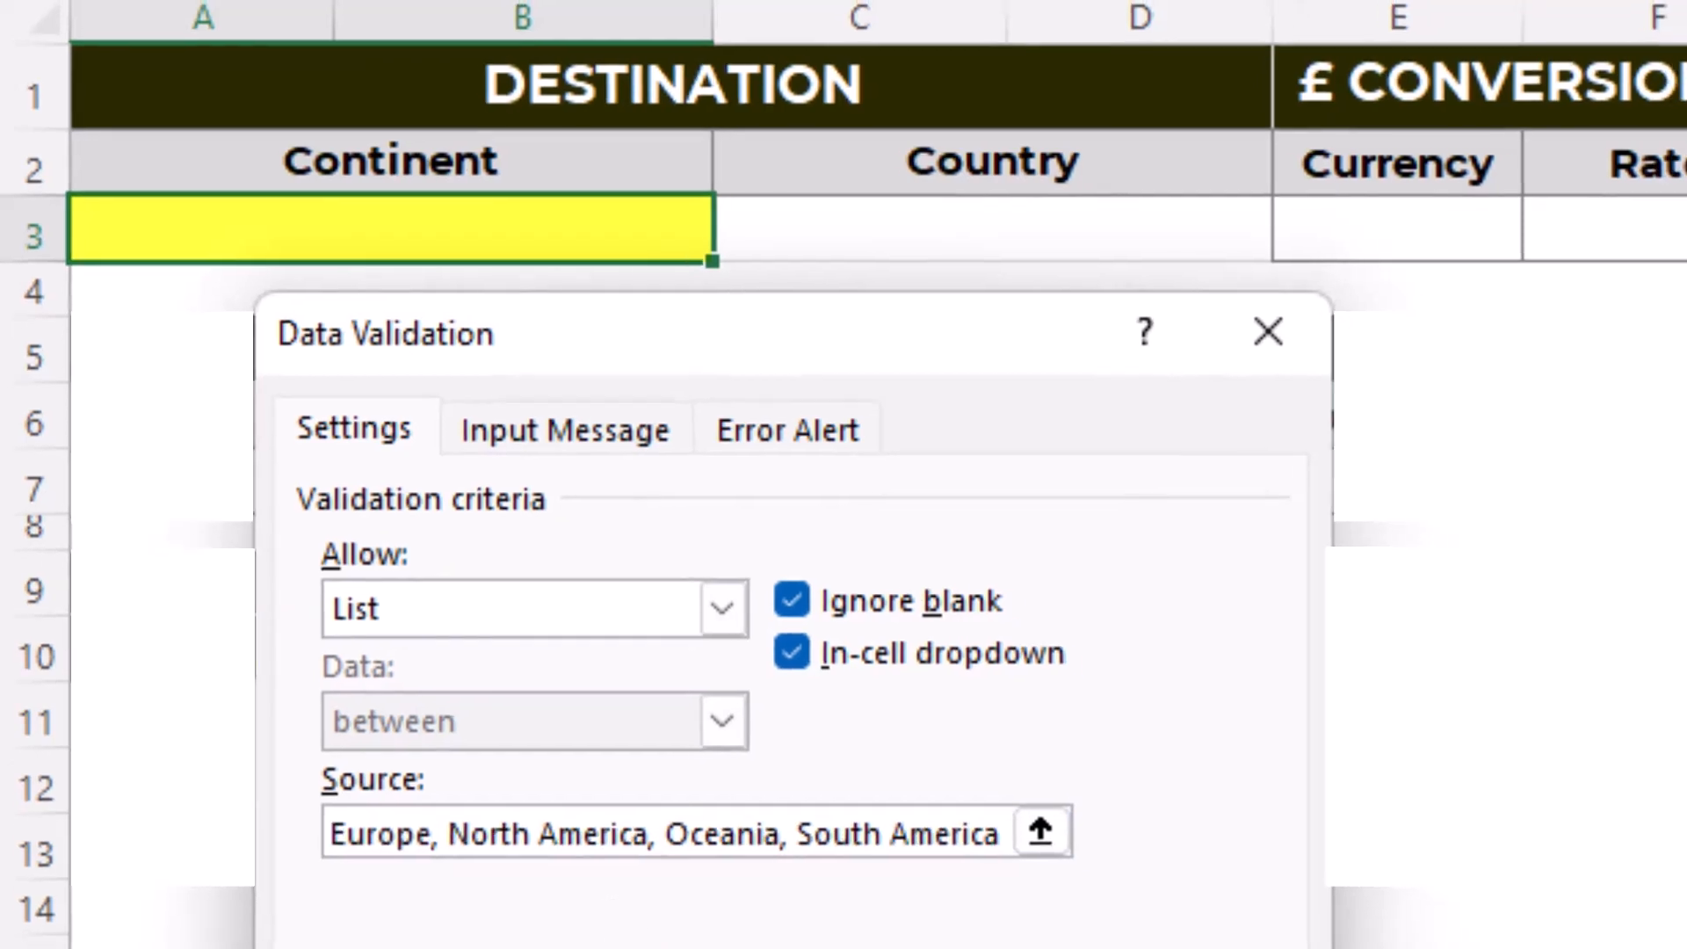
{"action": "left_click", "coordinate": [733, 910]}
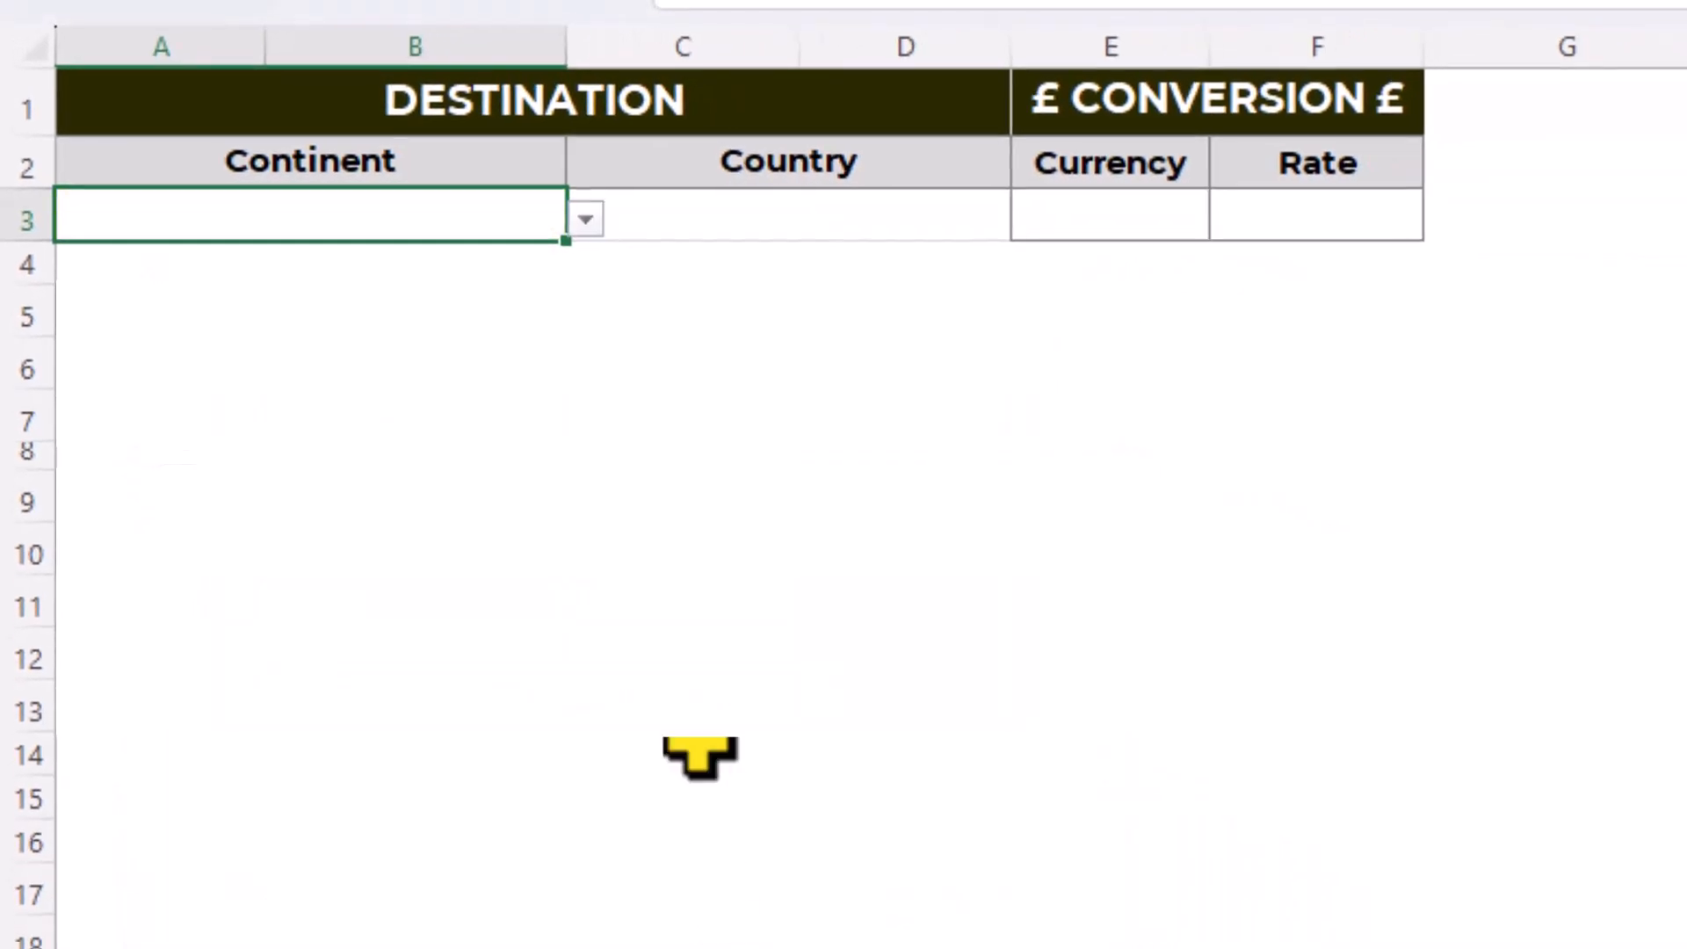
{"action": "left_click", "coordinate": [584, 216]}
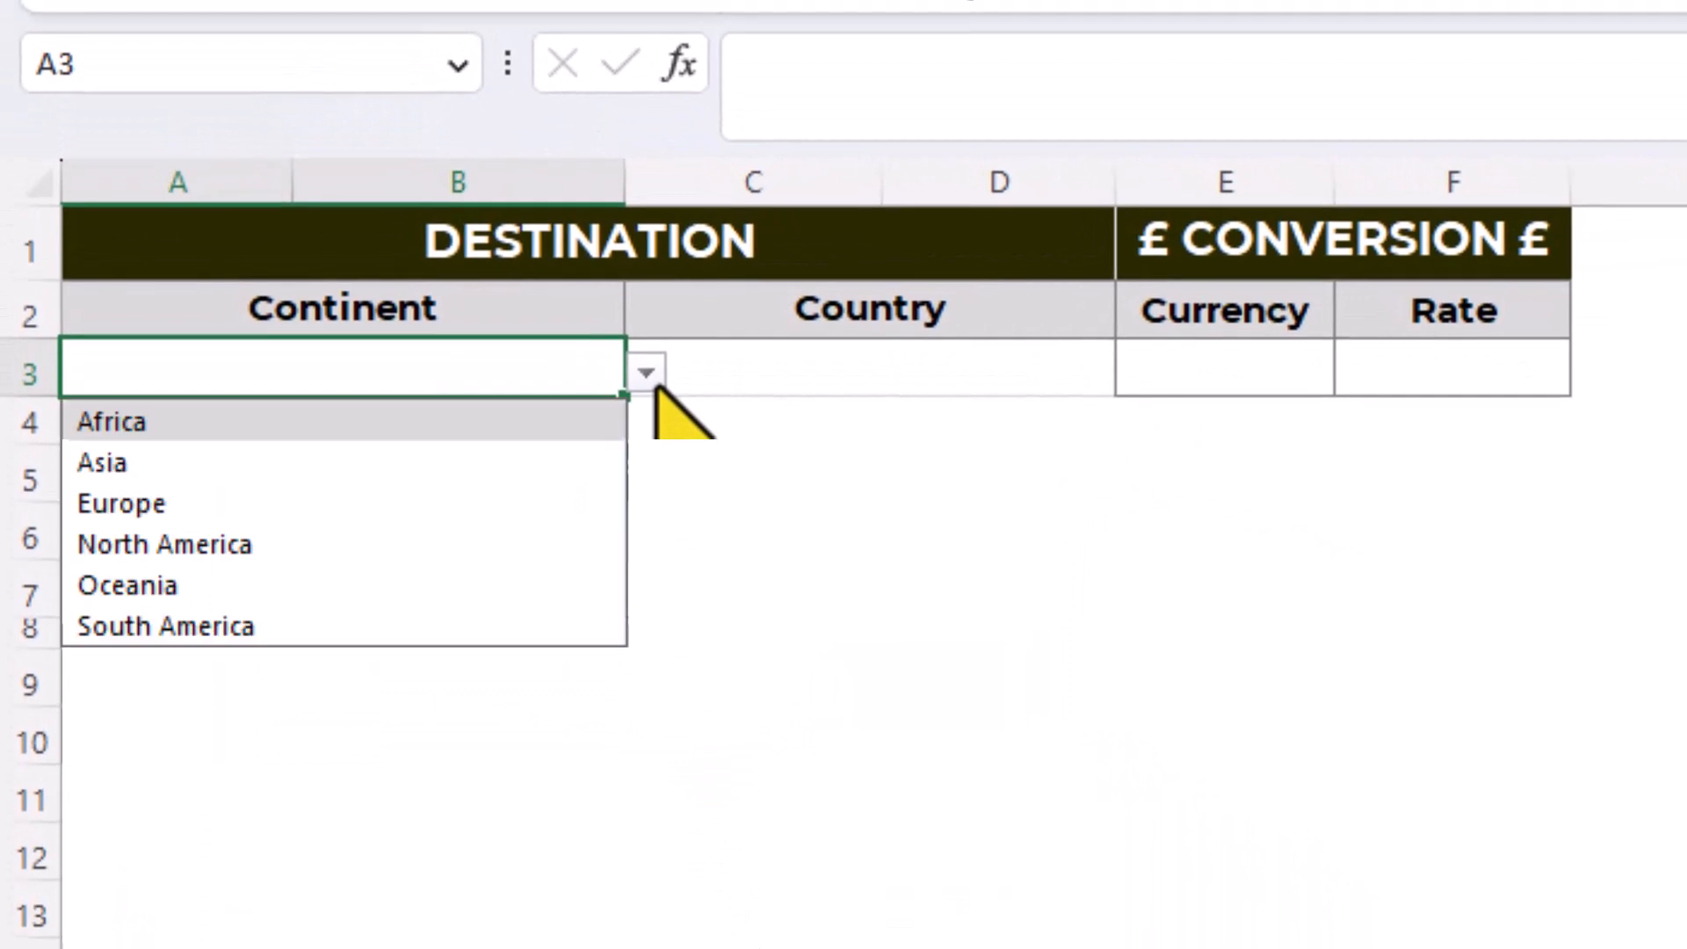
{"action": "left_click", "coordinate": [549, 423]}
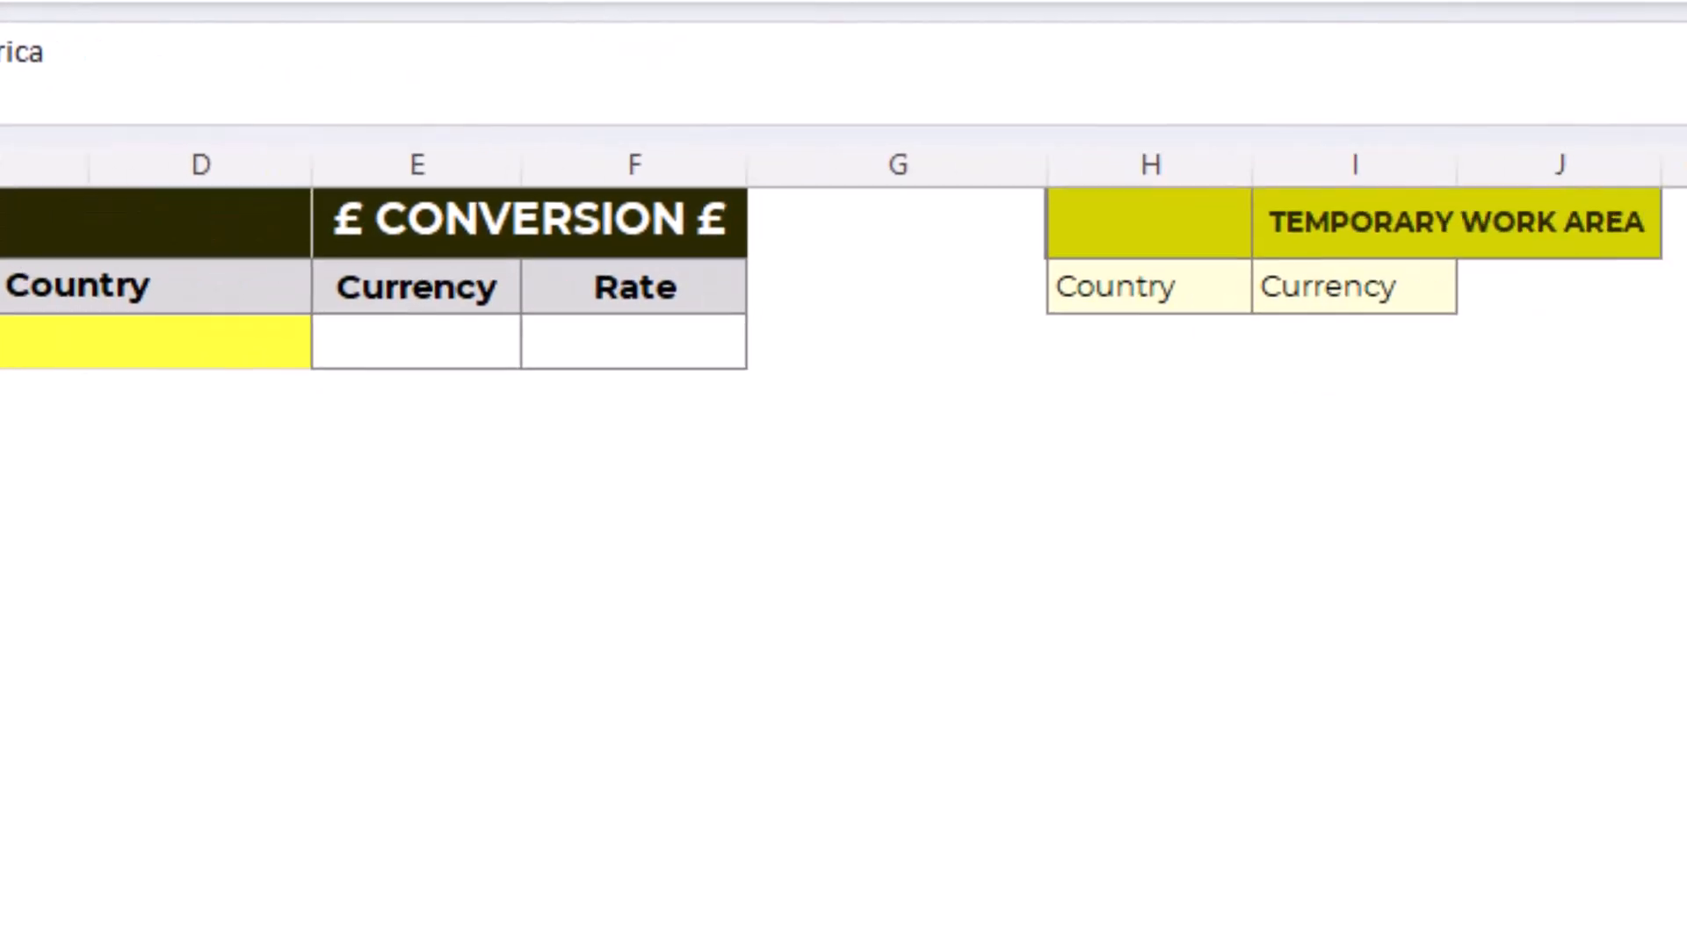
- Begin a FILTER formula in H3, below Country in the temporary work area, with Tbl_Countries[Country] as the array
{"action": "left_click", "coordinate": [1153, 343]}
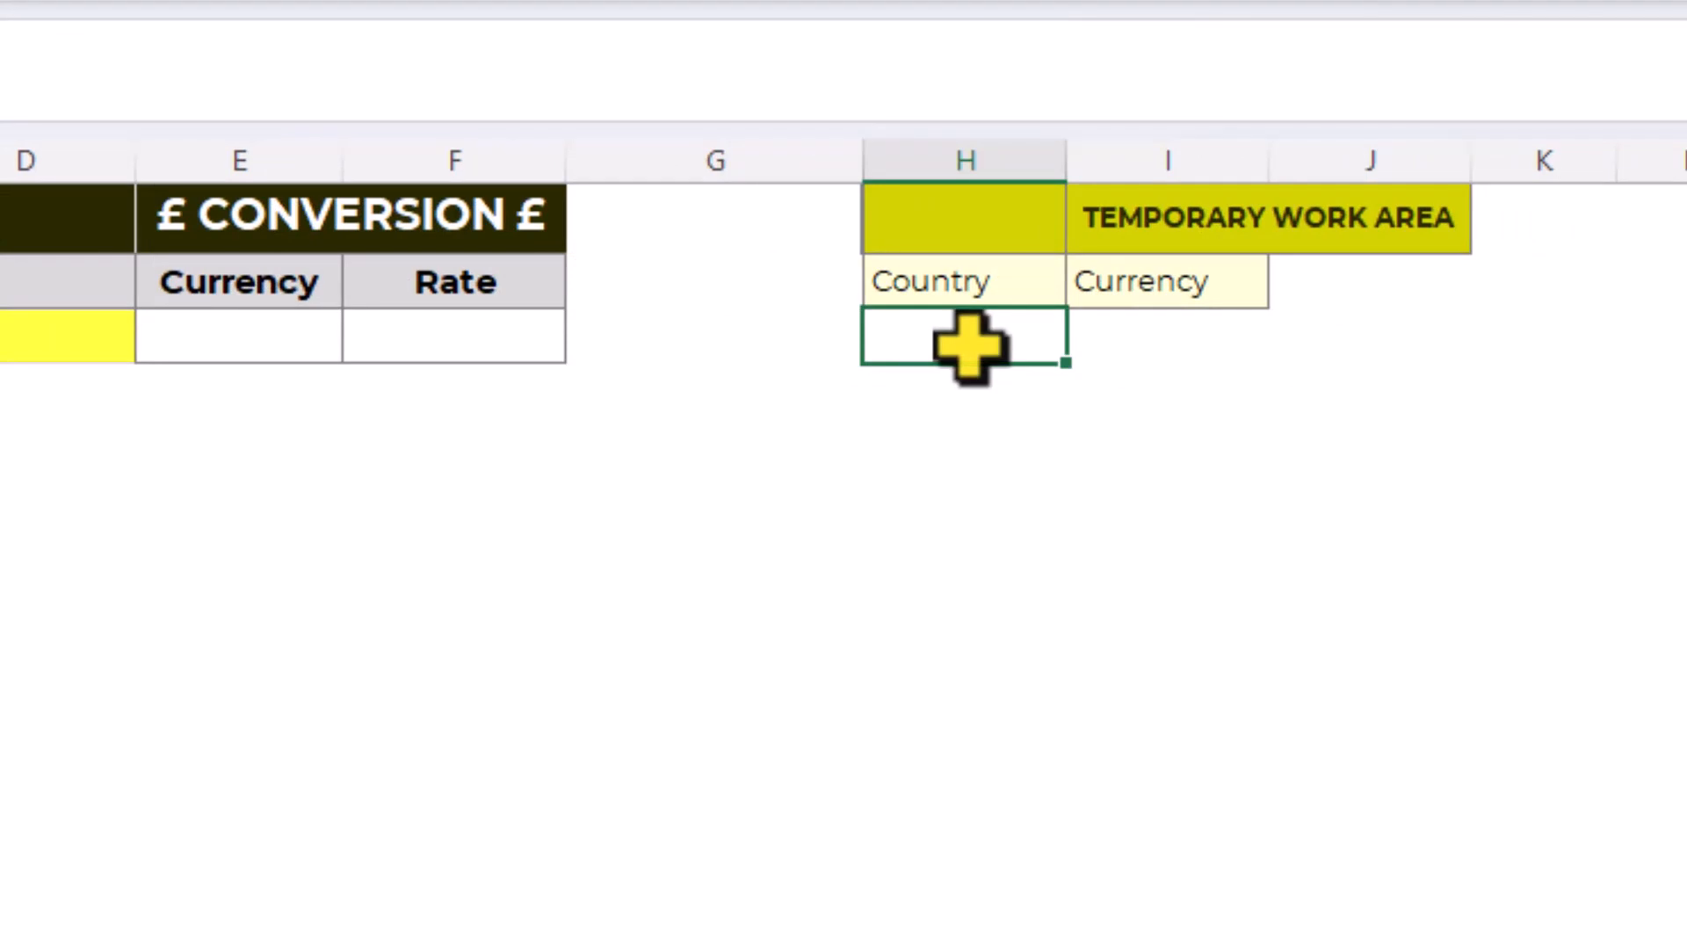
{"action": "type", "text": "=fil"}
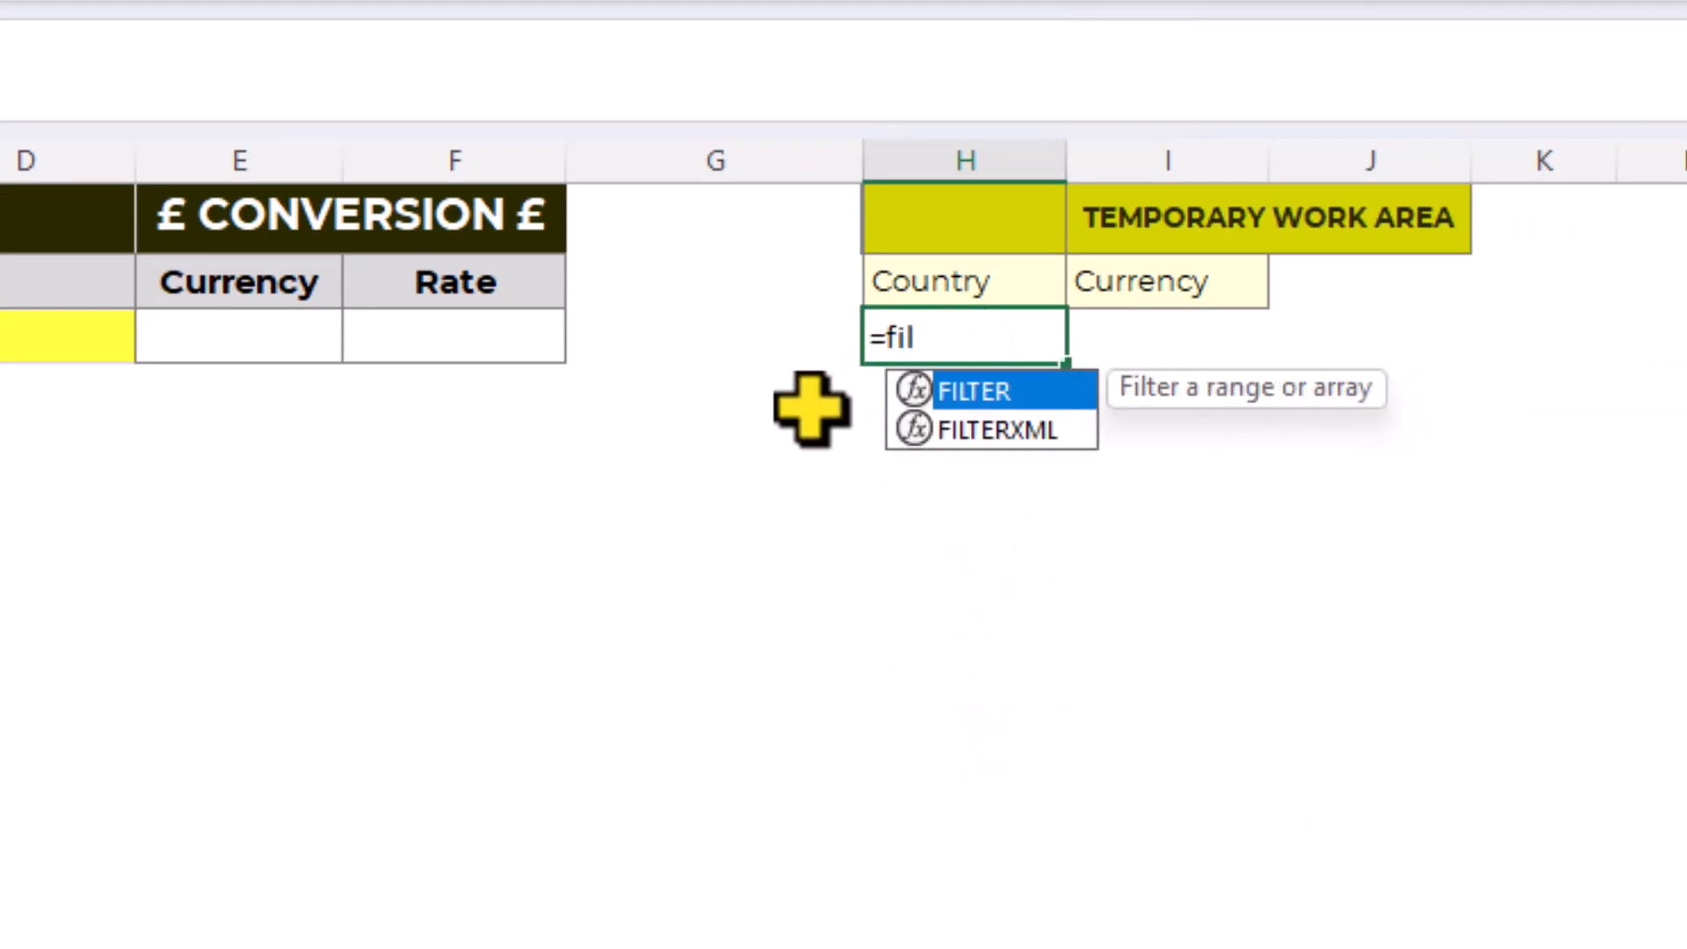
{"action": "key", "text": "Tab"}
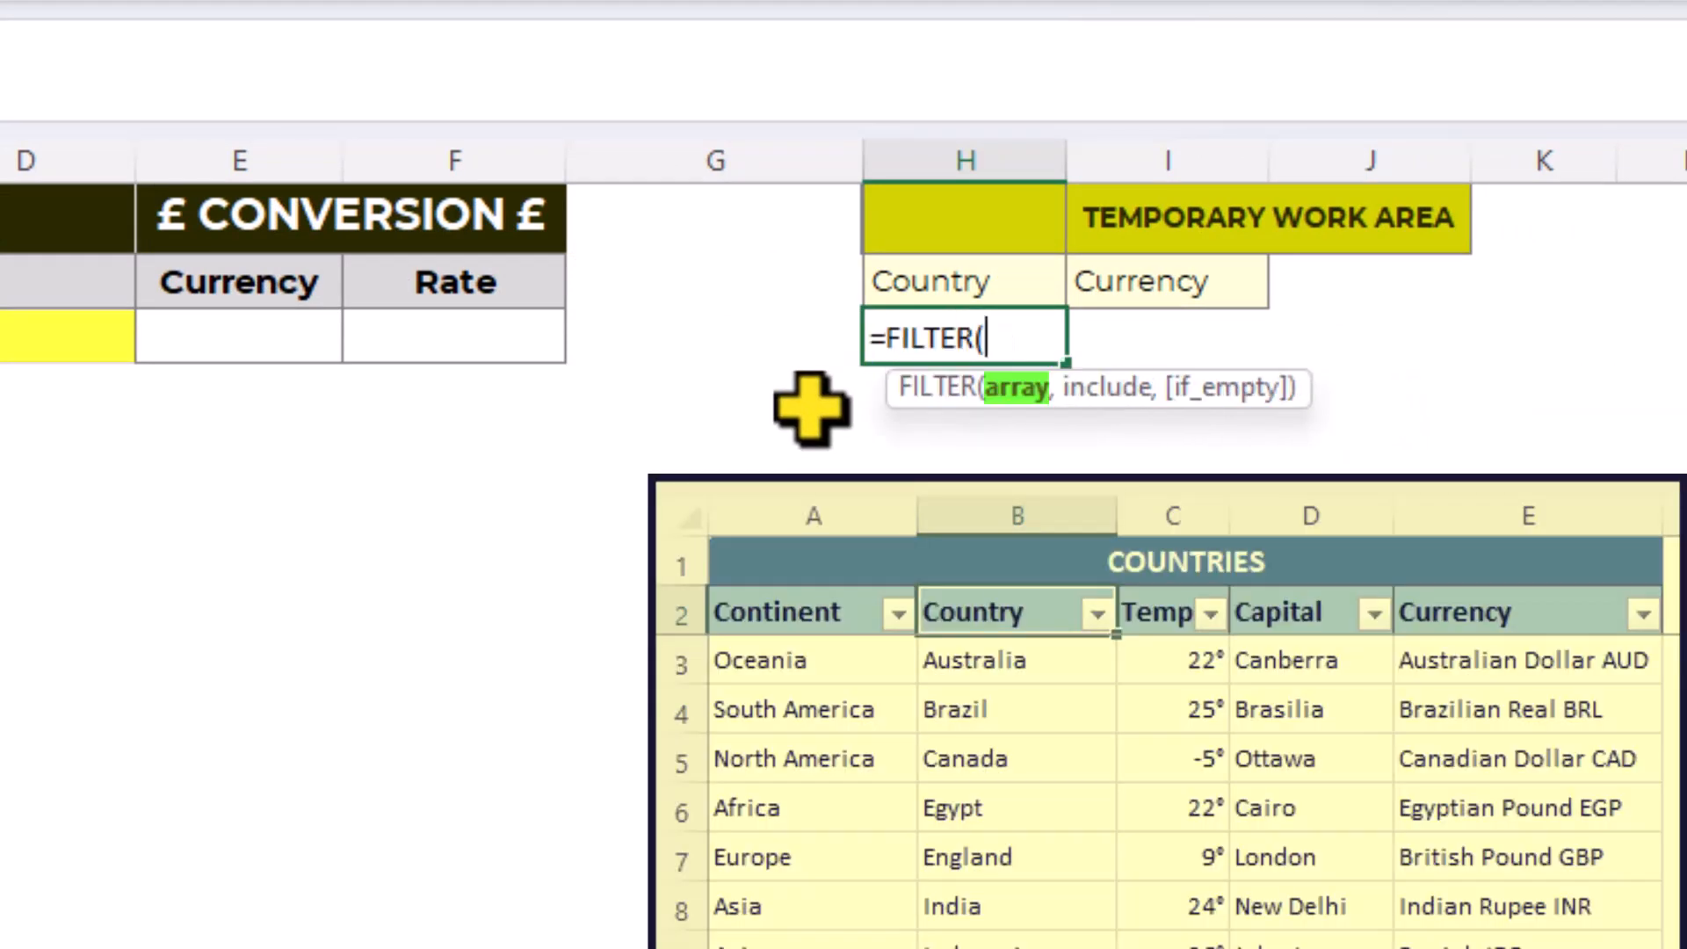
{"action": "type", "text": "tb"}
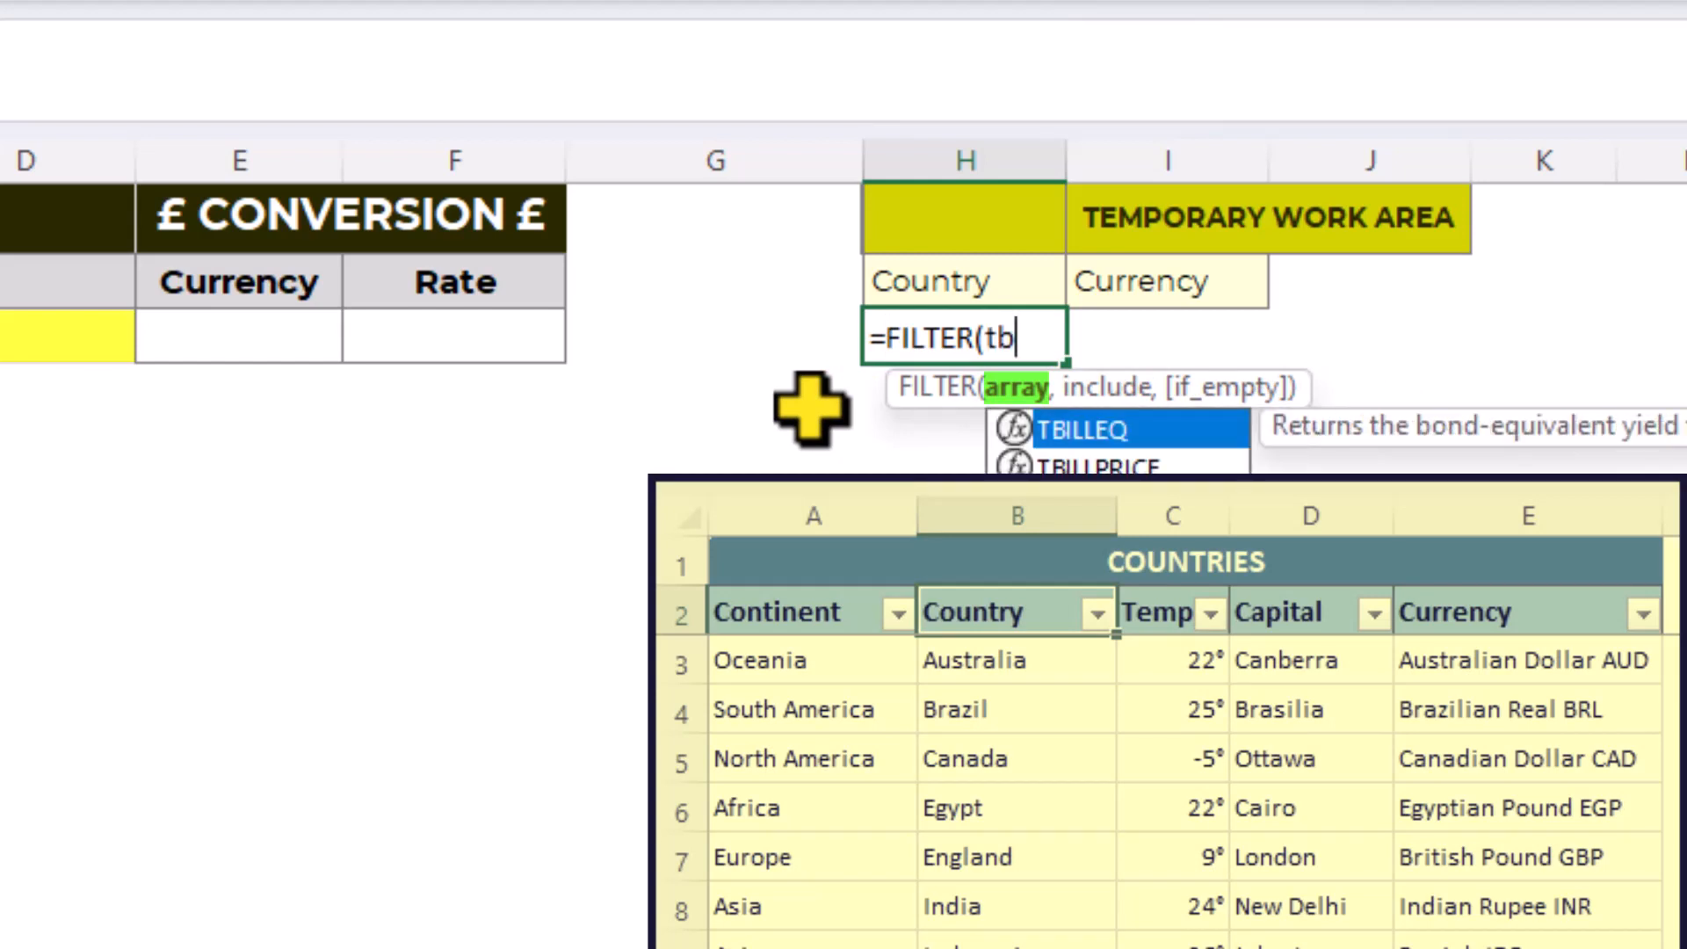
{"action": "type", "text": "l_c"}
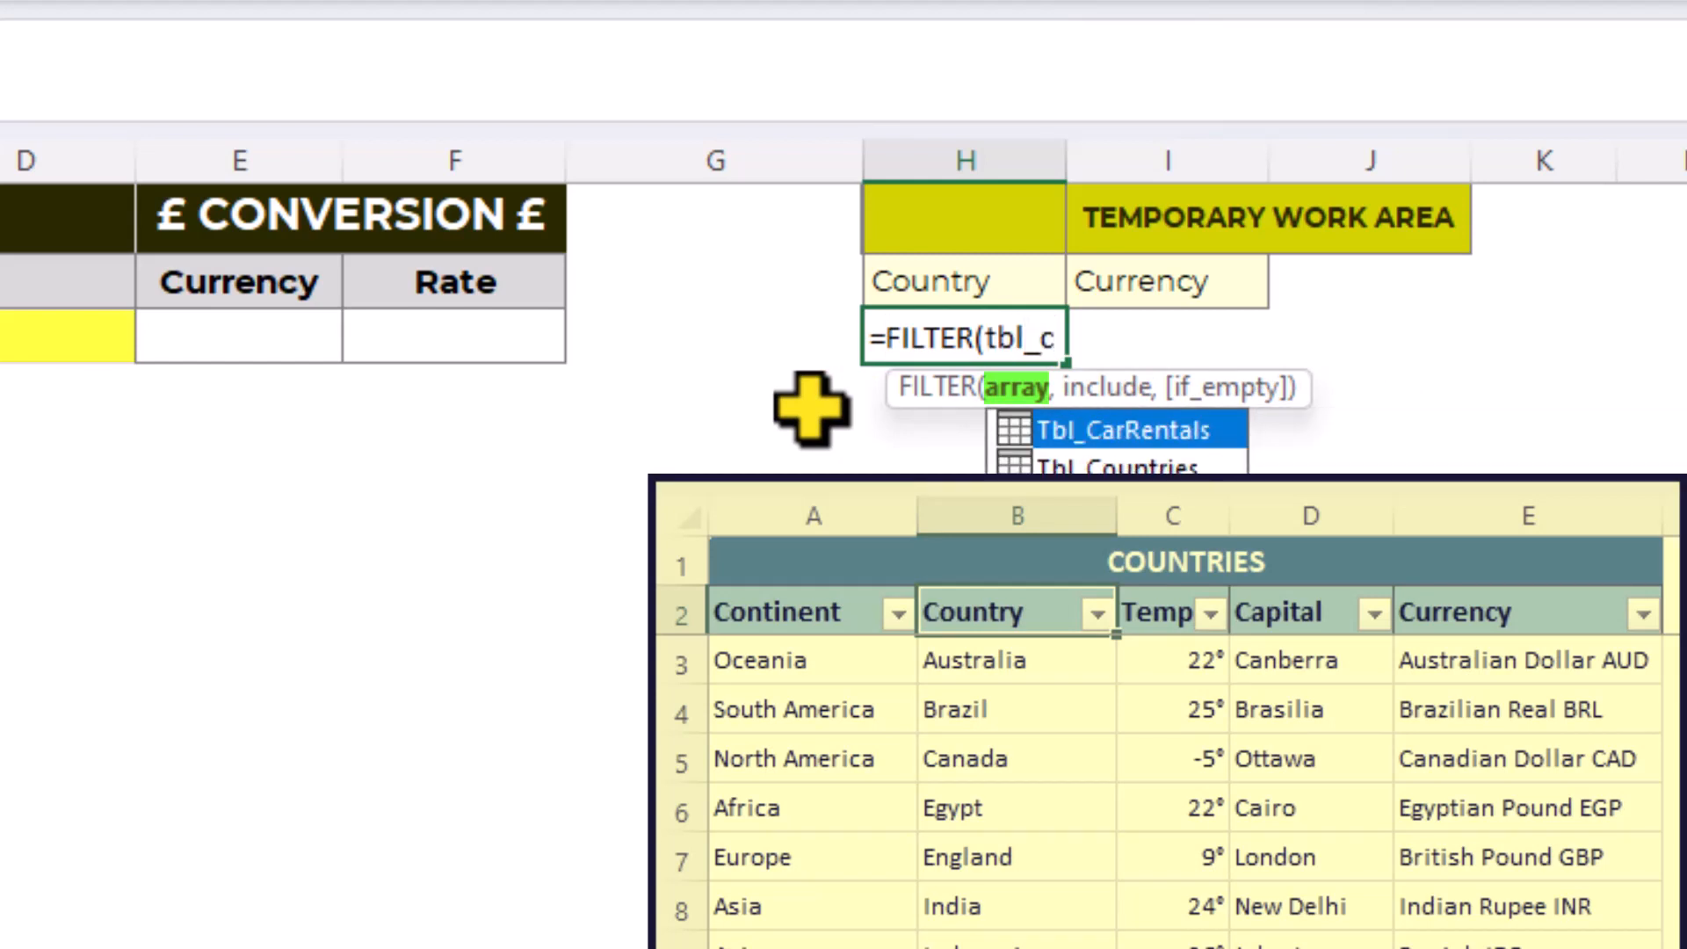
{"action": "key", "text": "Down"}
{"action": "key", "text": "Tab"}
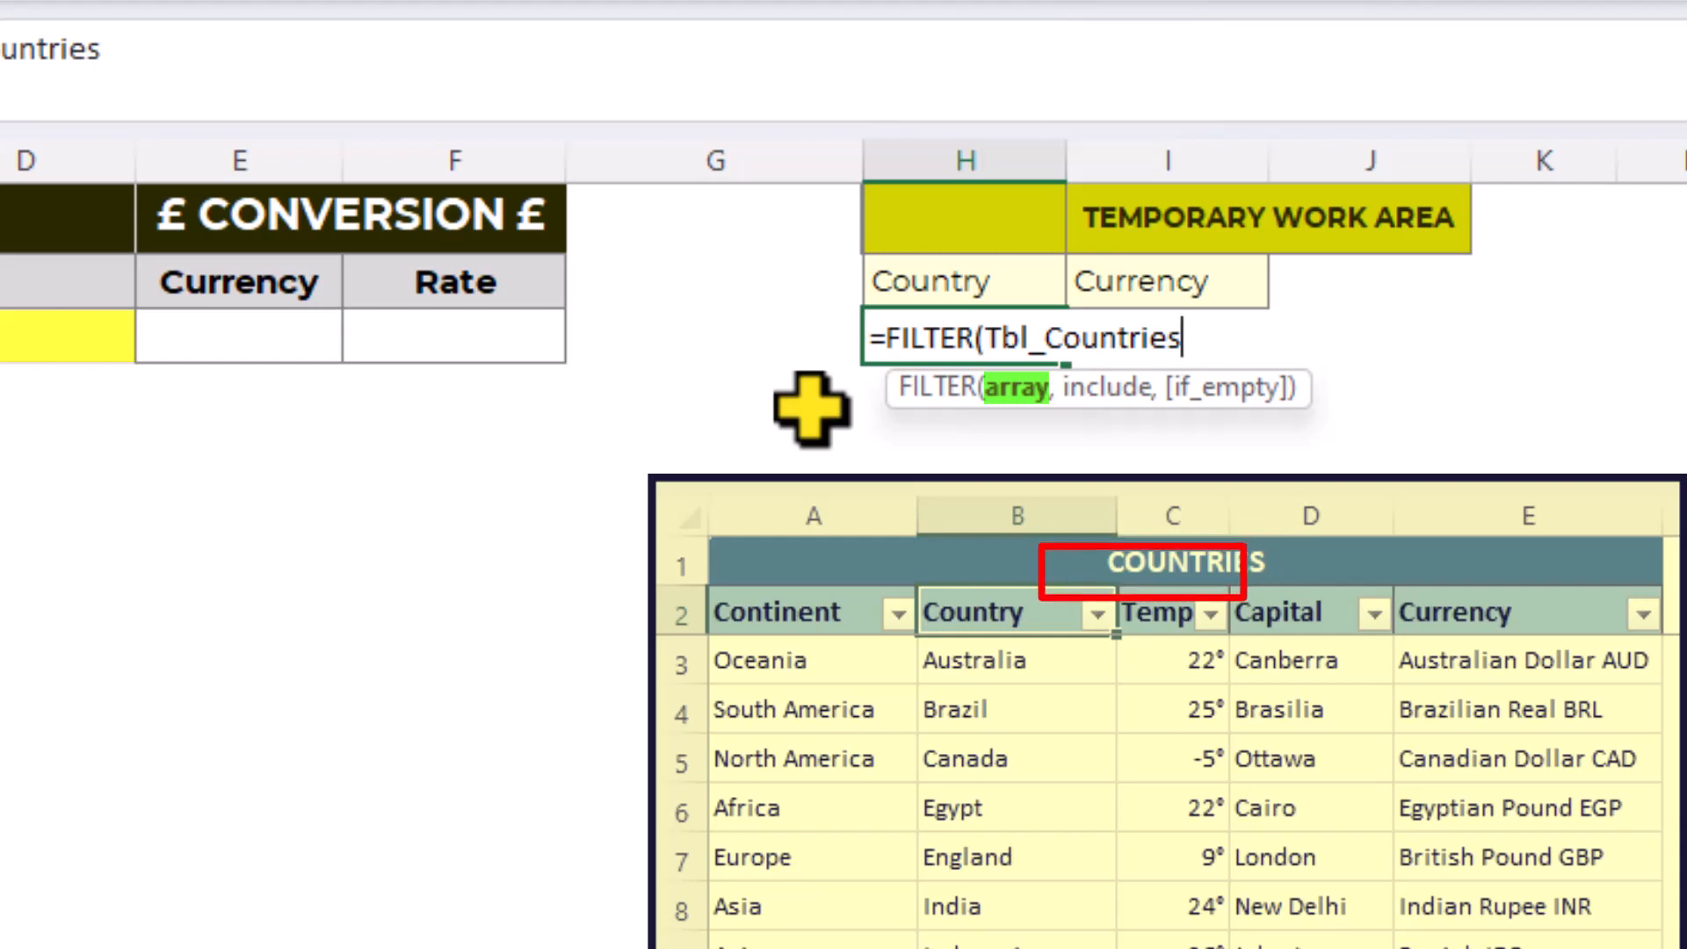
{"action": "type", "text": "["}
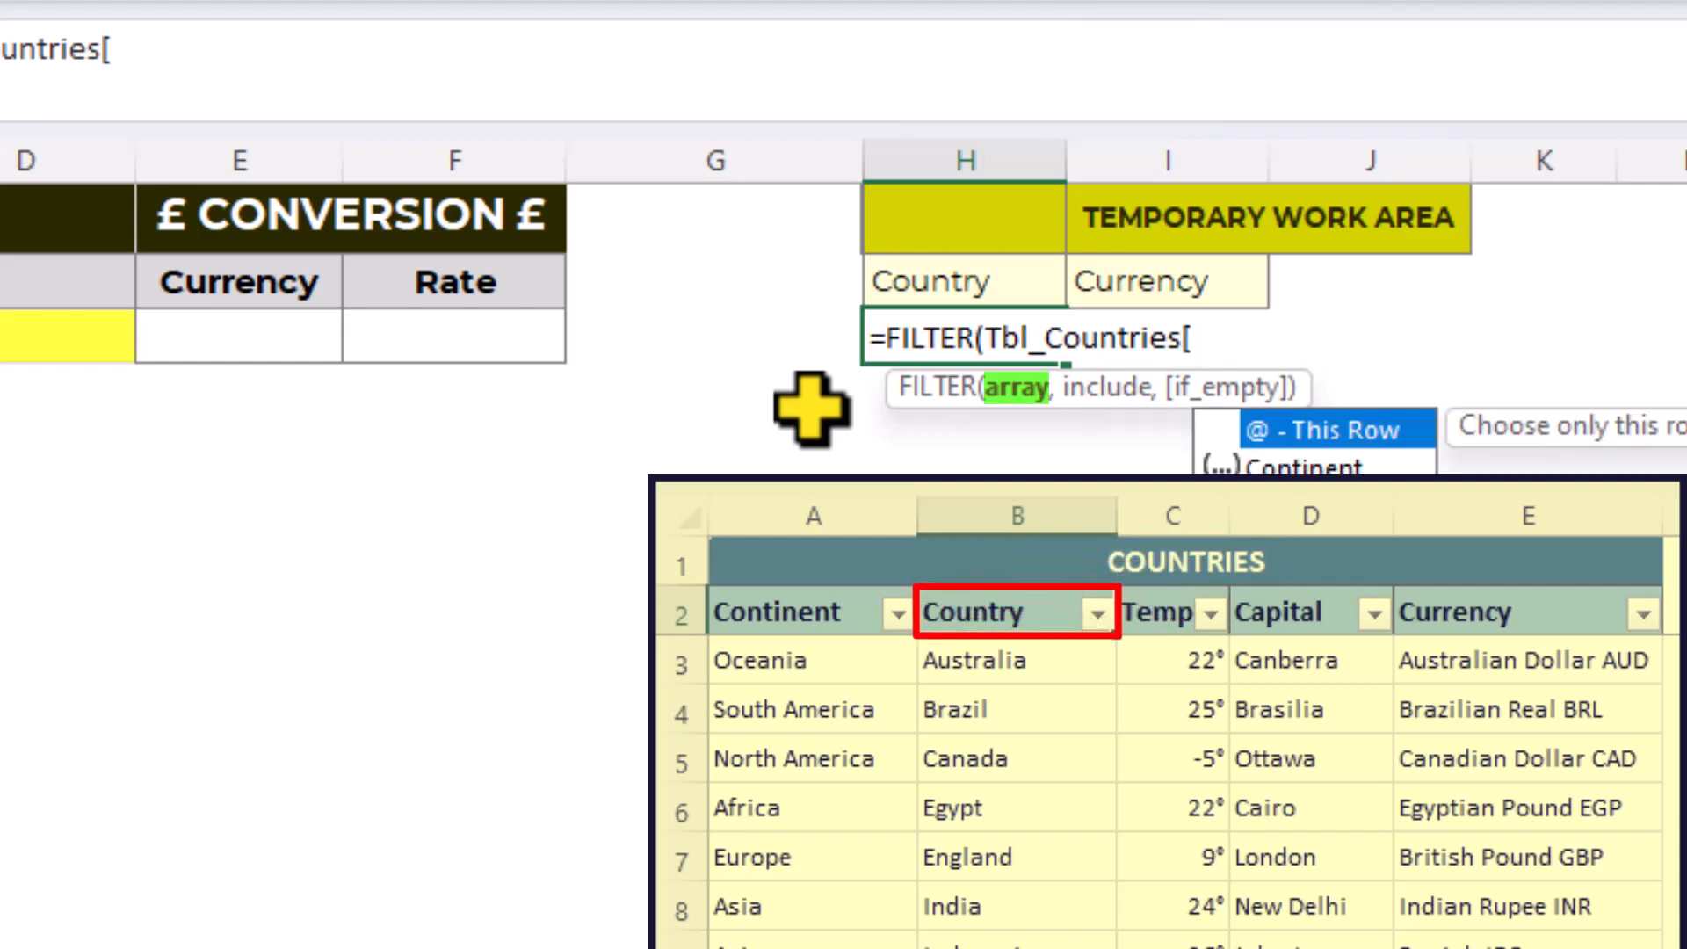
{"action": "key", "text": "Down"}
{"action": "key", "text": "Down"}
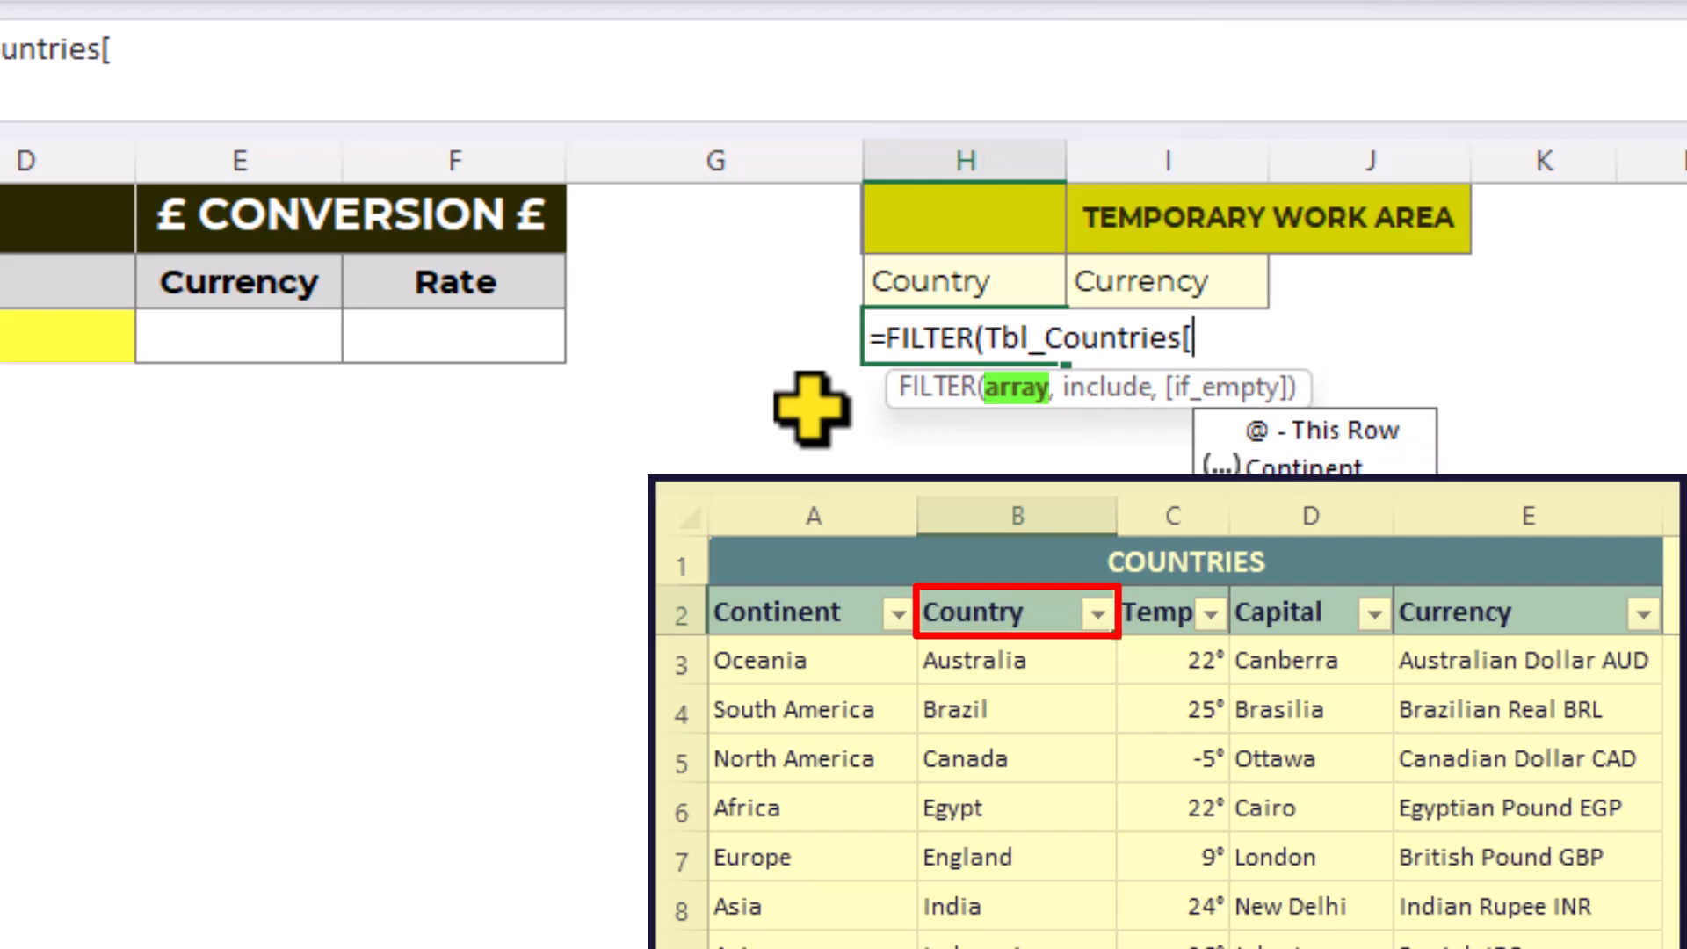
{"action": "key", "text": "Tab"}
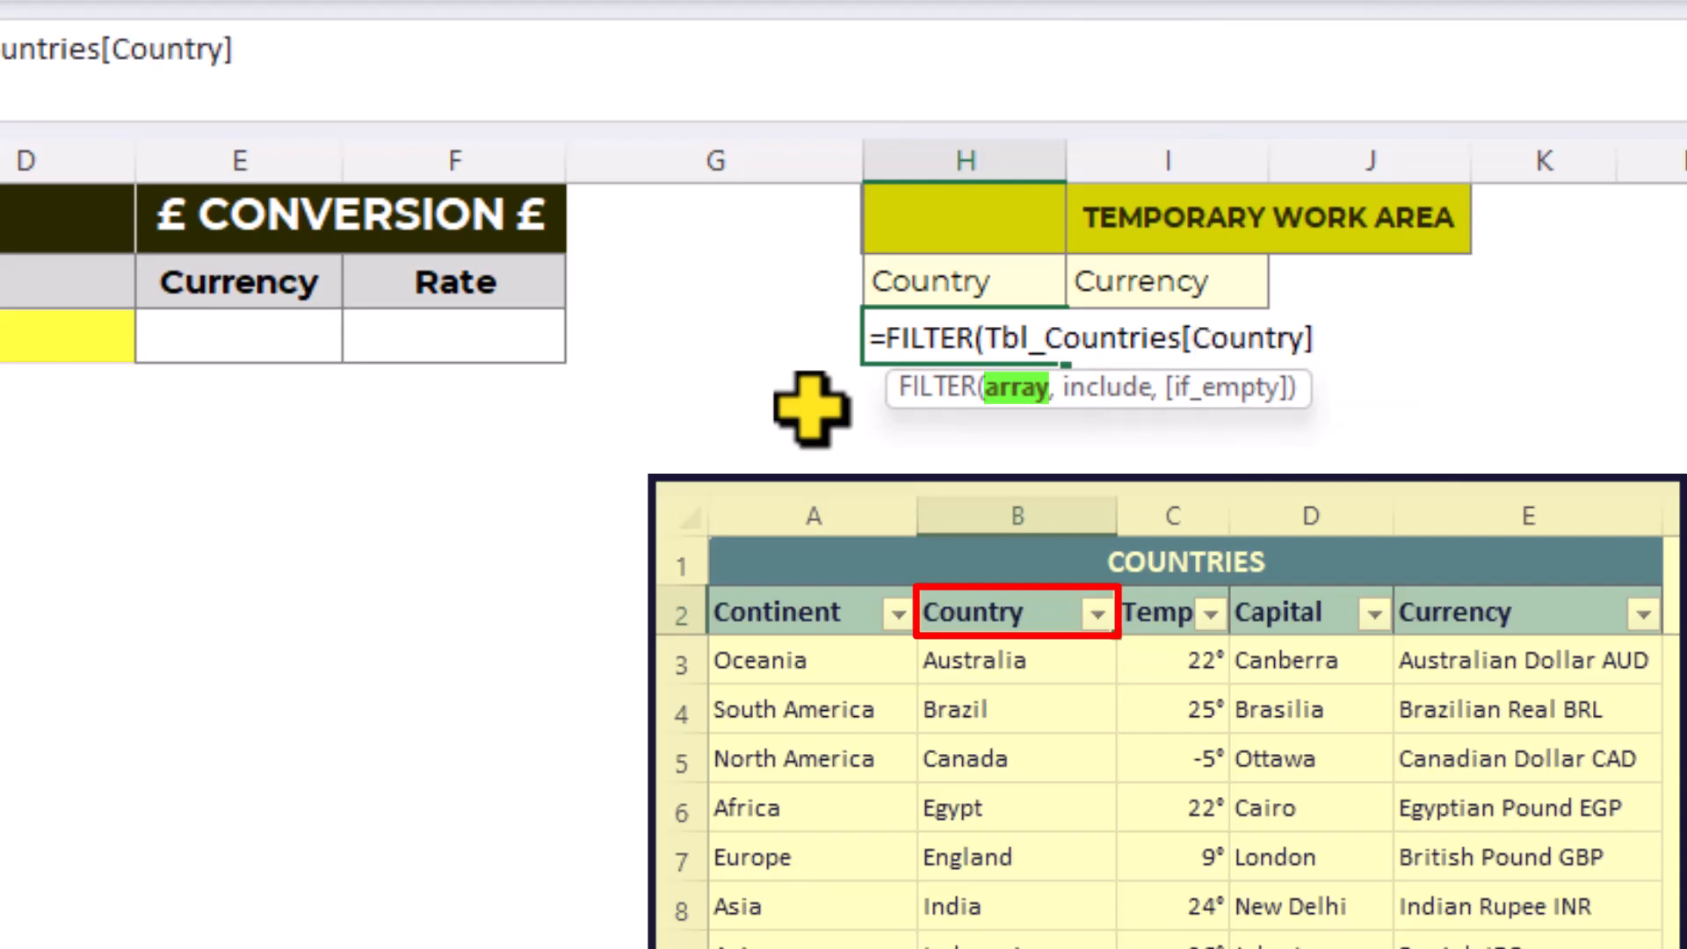
- Complete the FILTER formula with the include condition Tbl_Countries[Continent]=$A$3 and enter it
{"action": "type", "text": ","}
{"action": "type", "text": "tbl"}
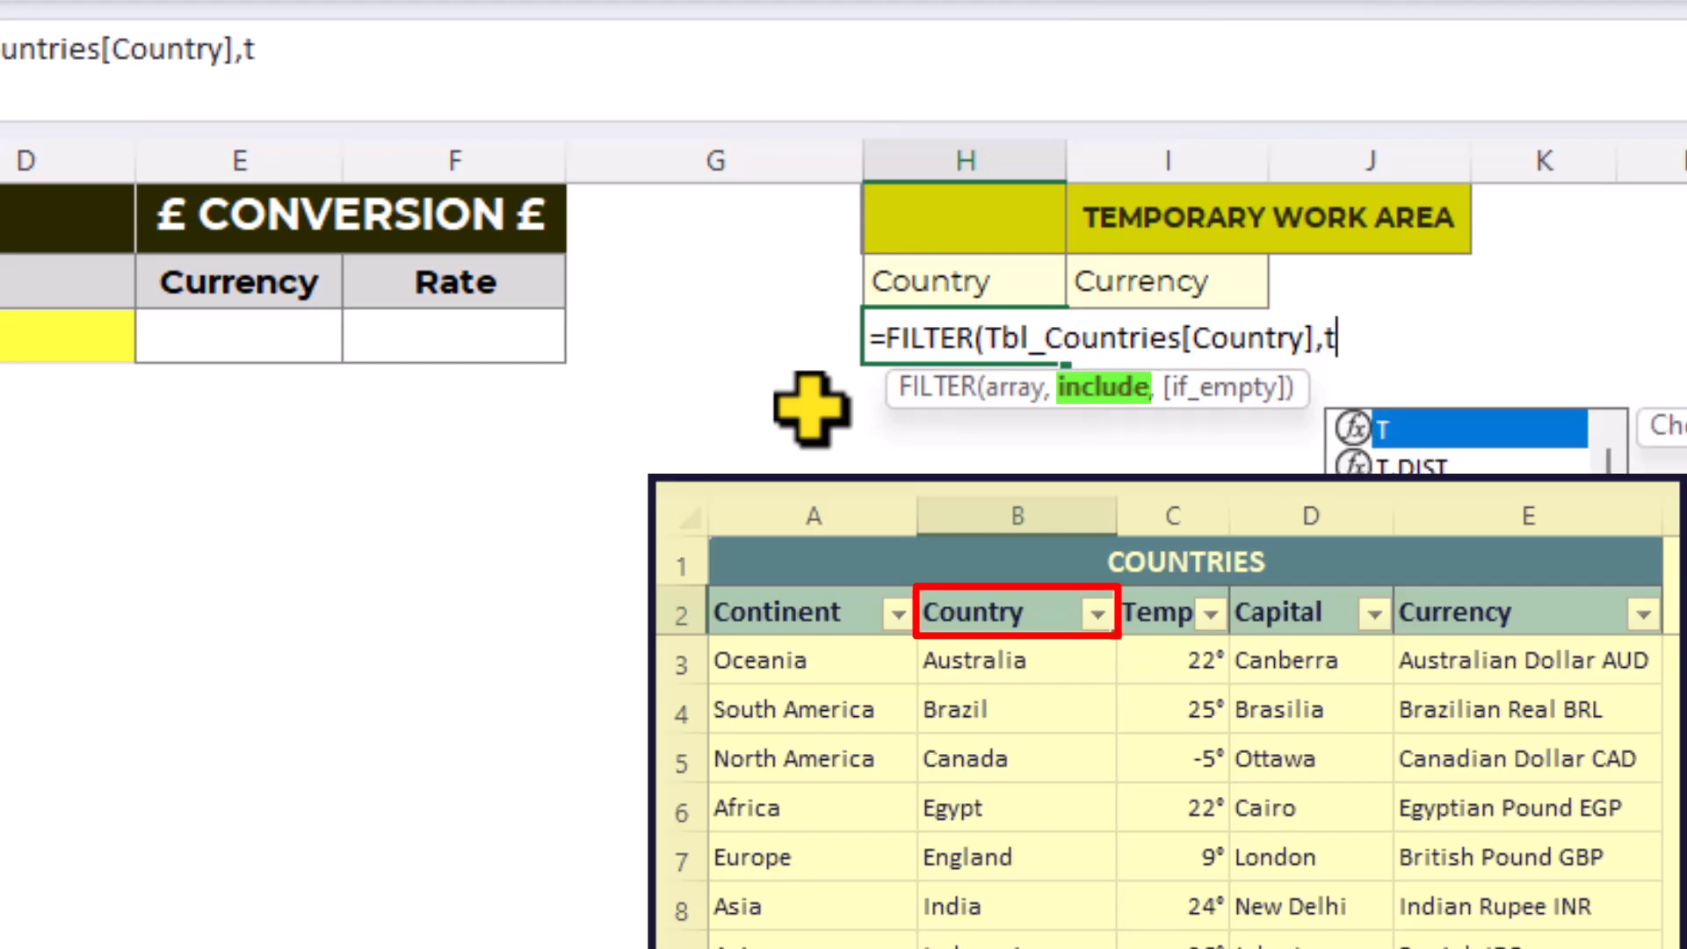
{"action": "key", "text": "Down"}
{"action": "key", "text": "Down"}
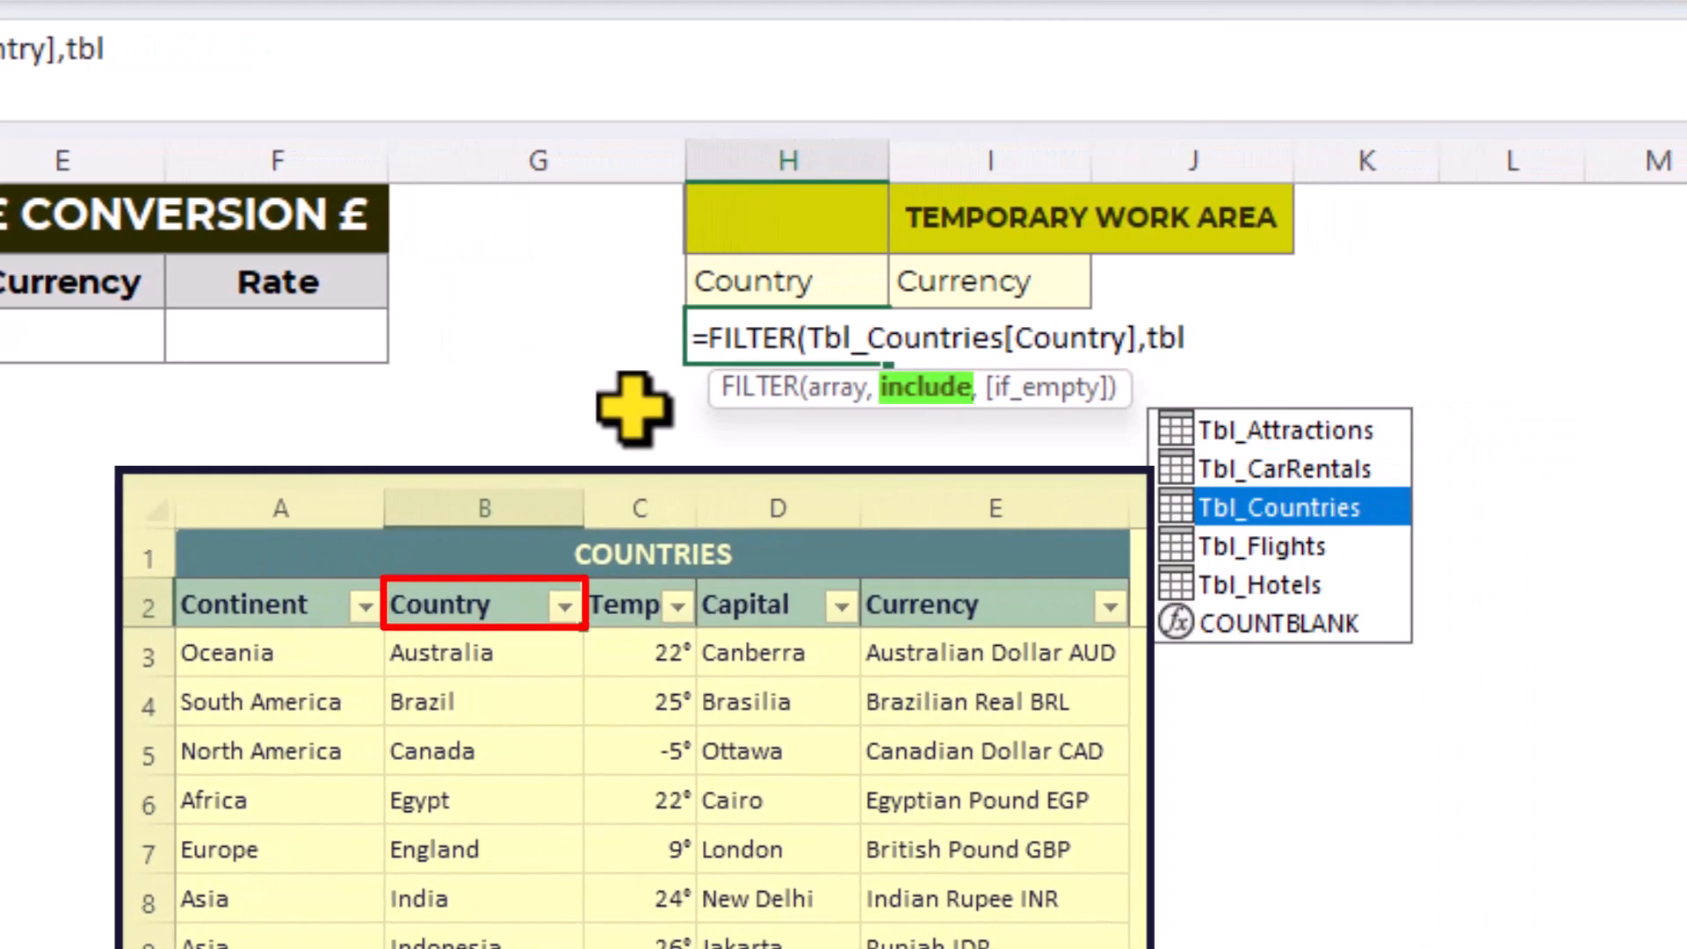
{"action": "key", "text": "Tab"}
{"action": "type", "text": "["}
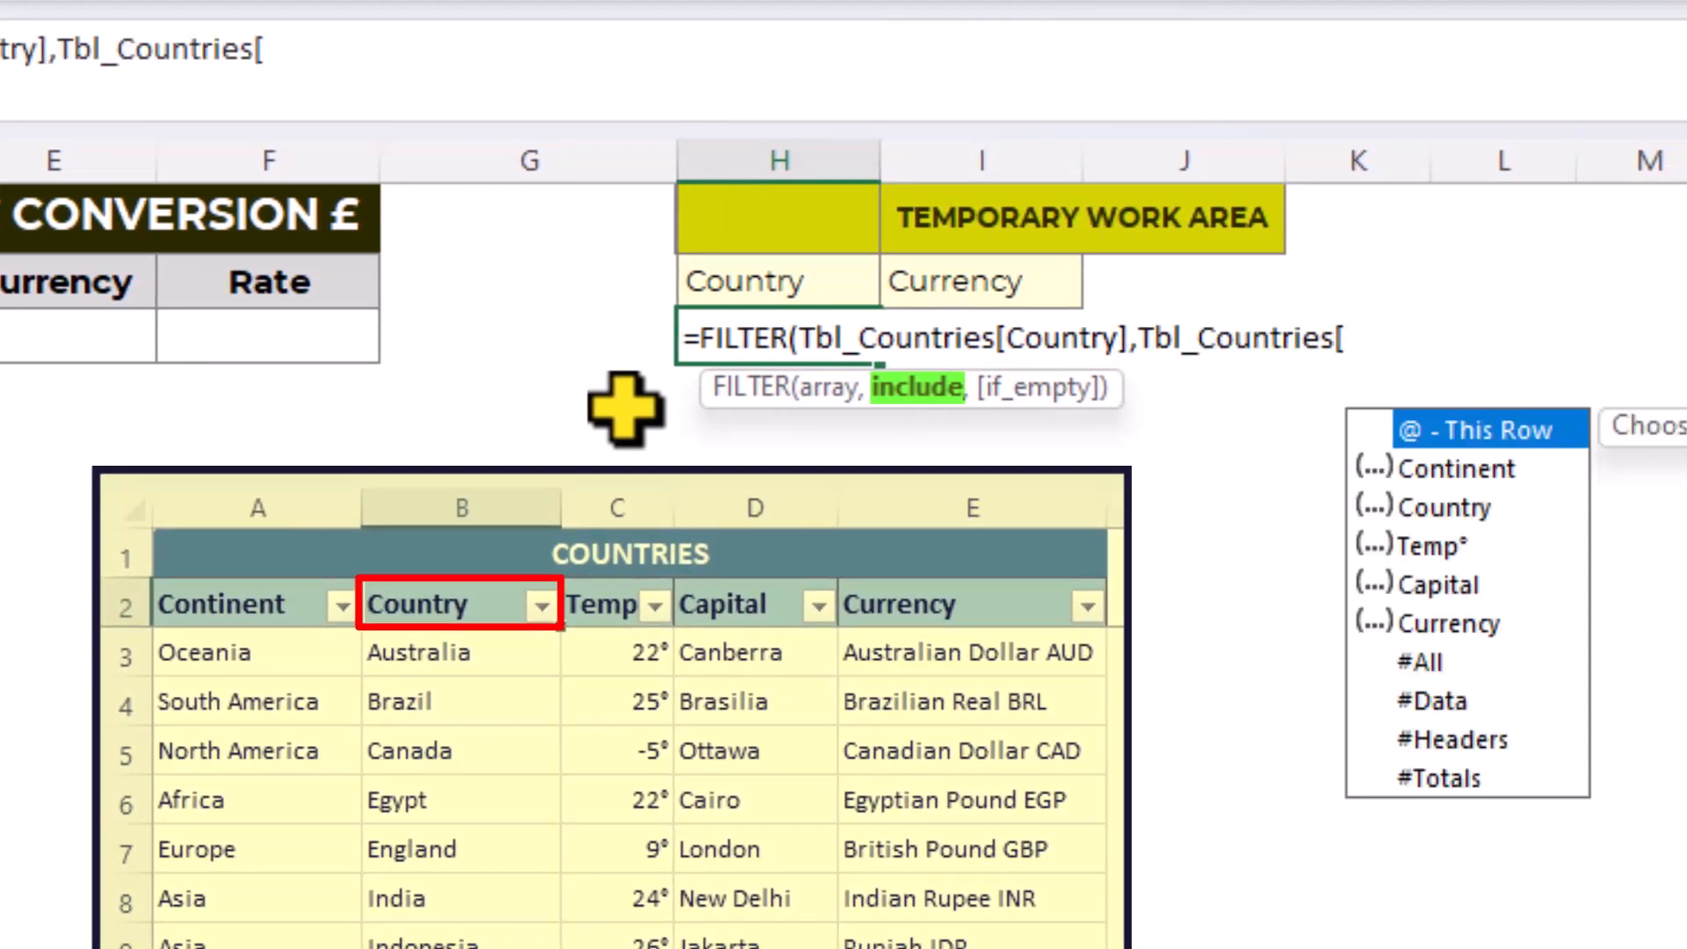
{"action": "key", "text": "Down"}
{"action": "key", "text": "Tab"}
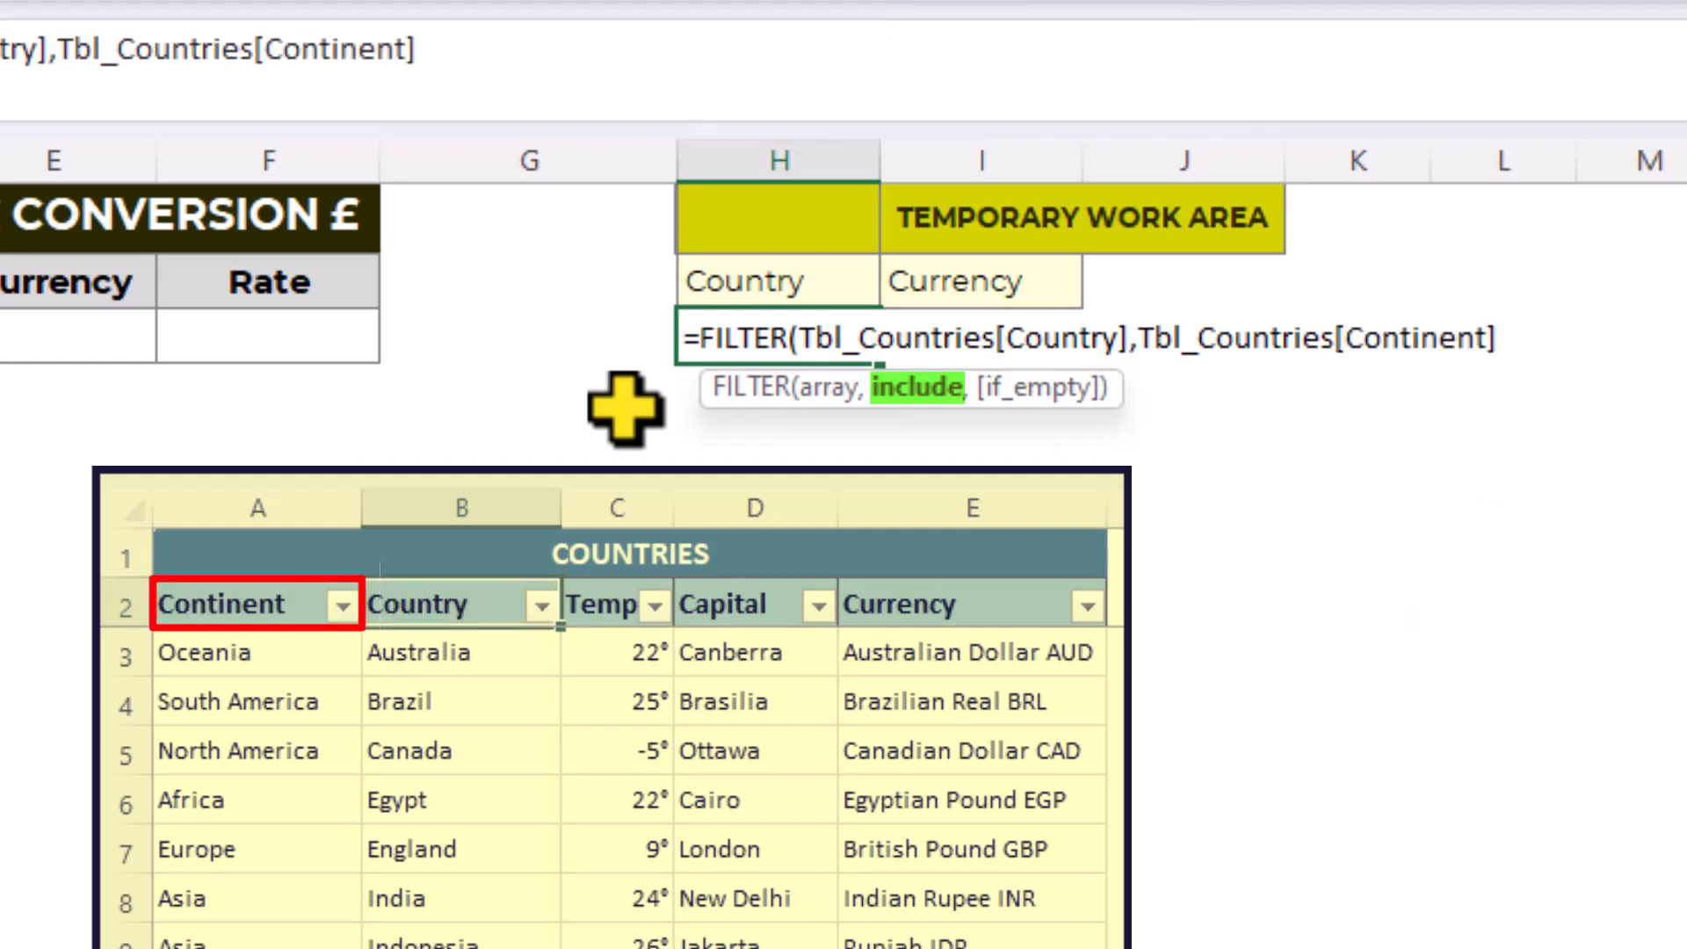
{"action": "type", "text": "="}
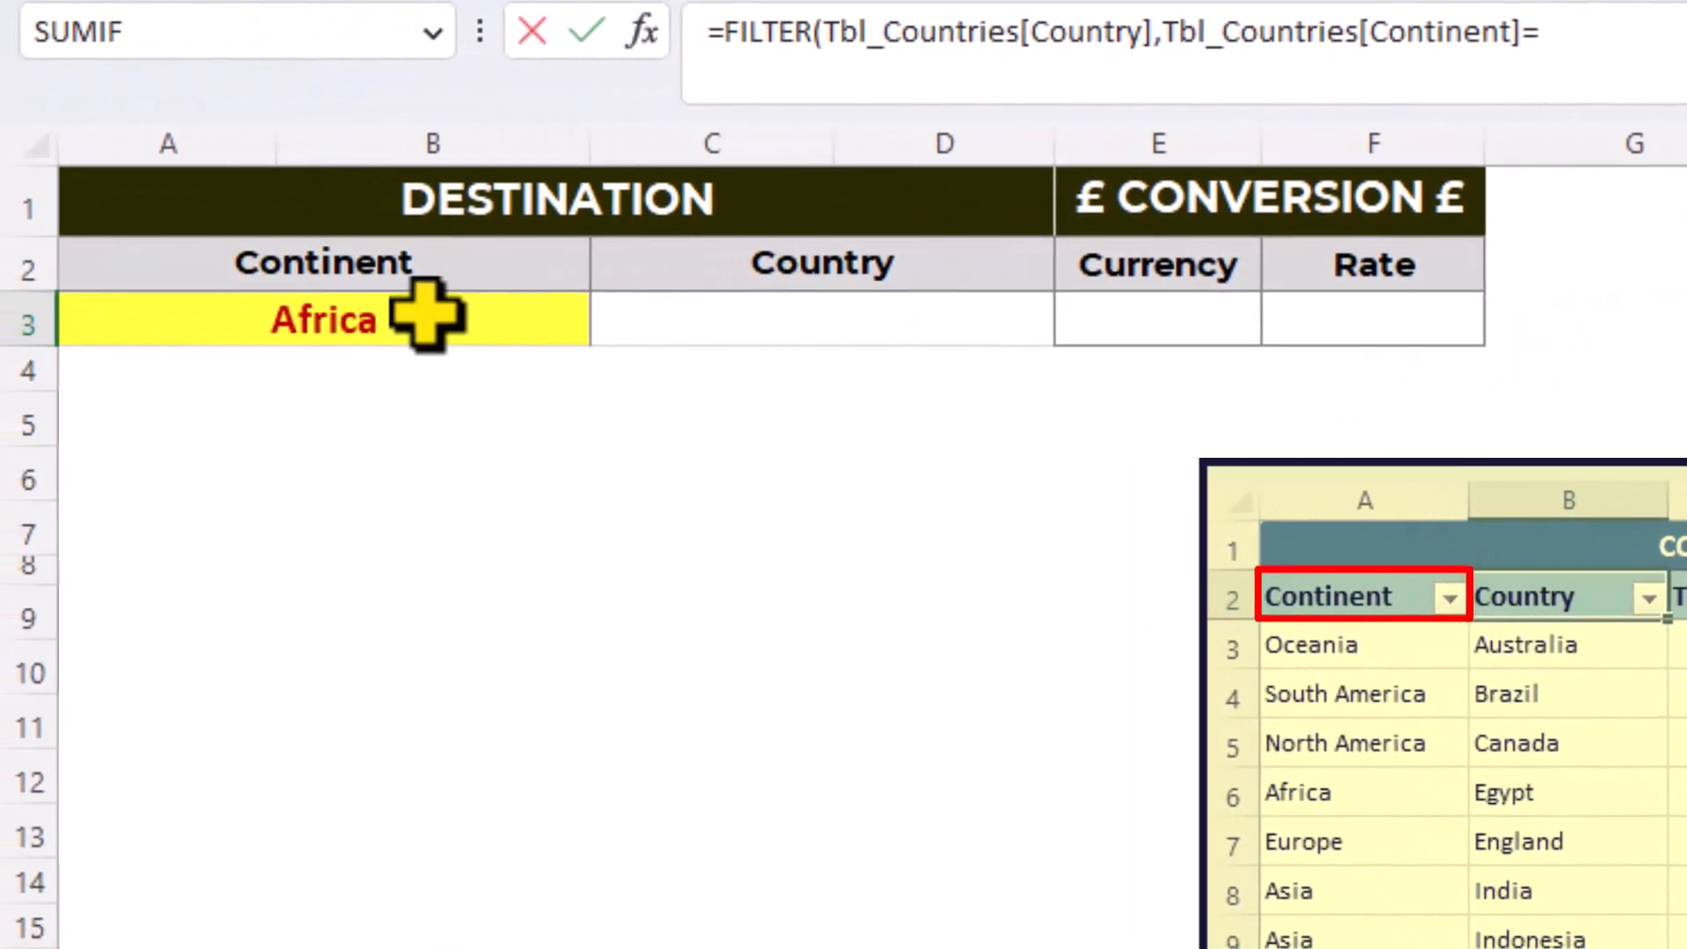
{"action": "left_click", "coordinate": [236, 317]}
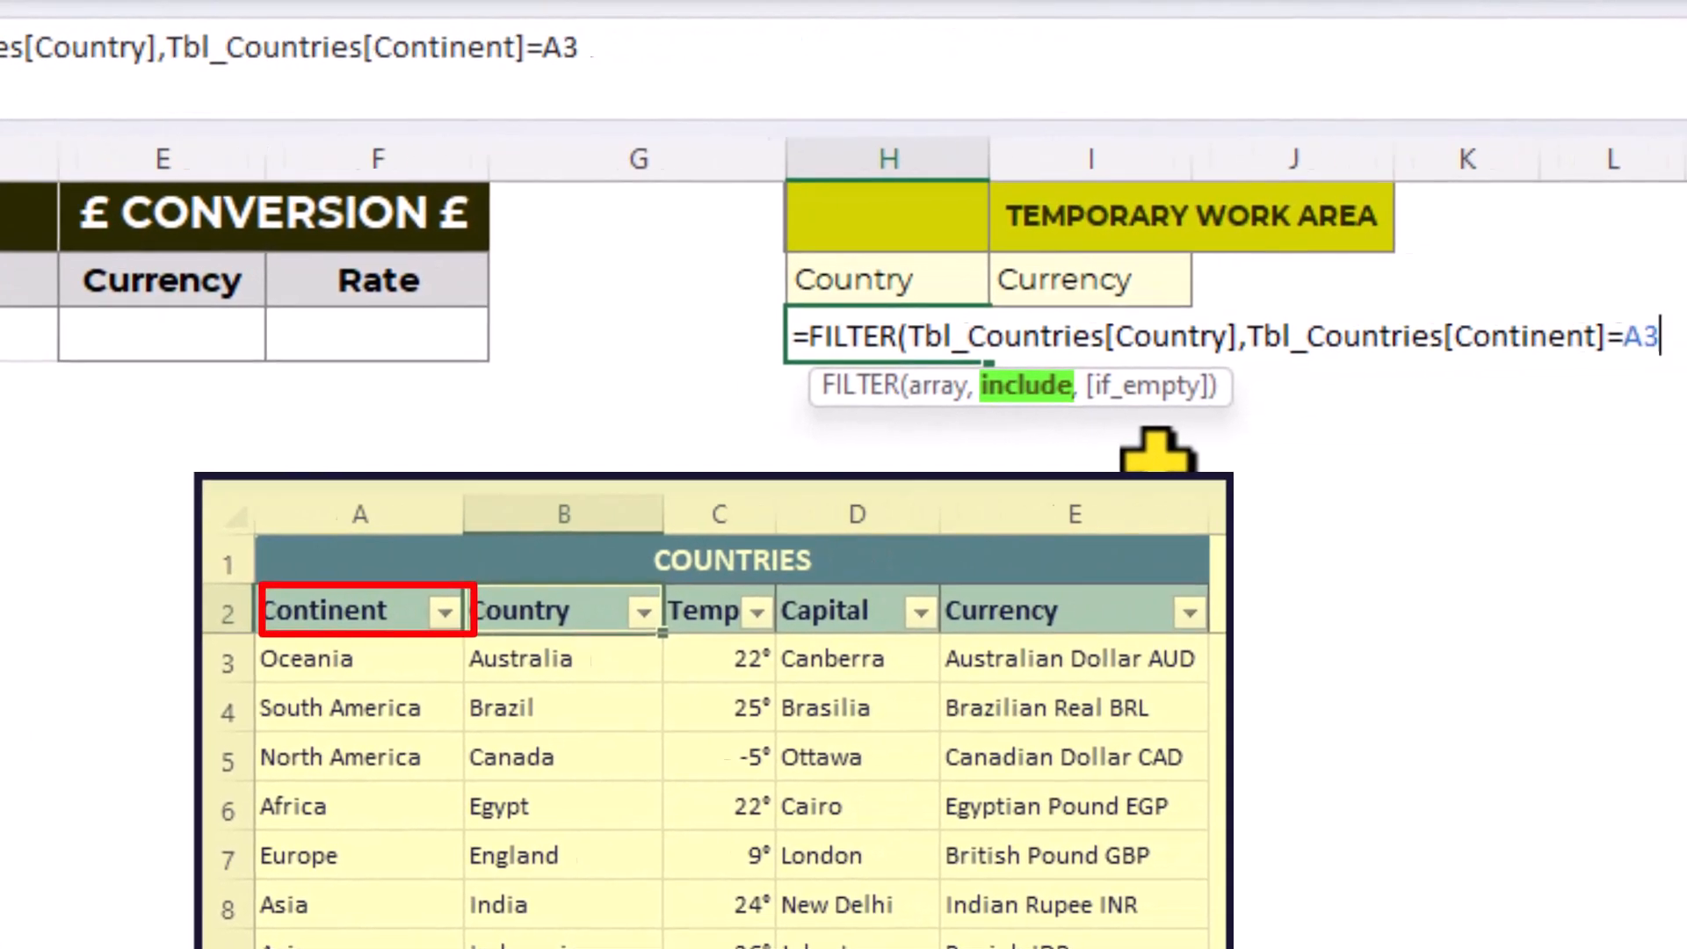
{"action": "key", "text": "F4"}
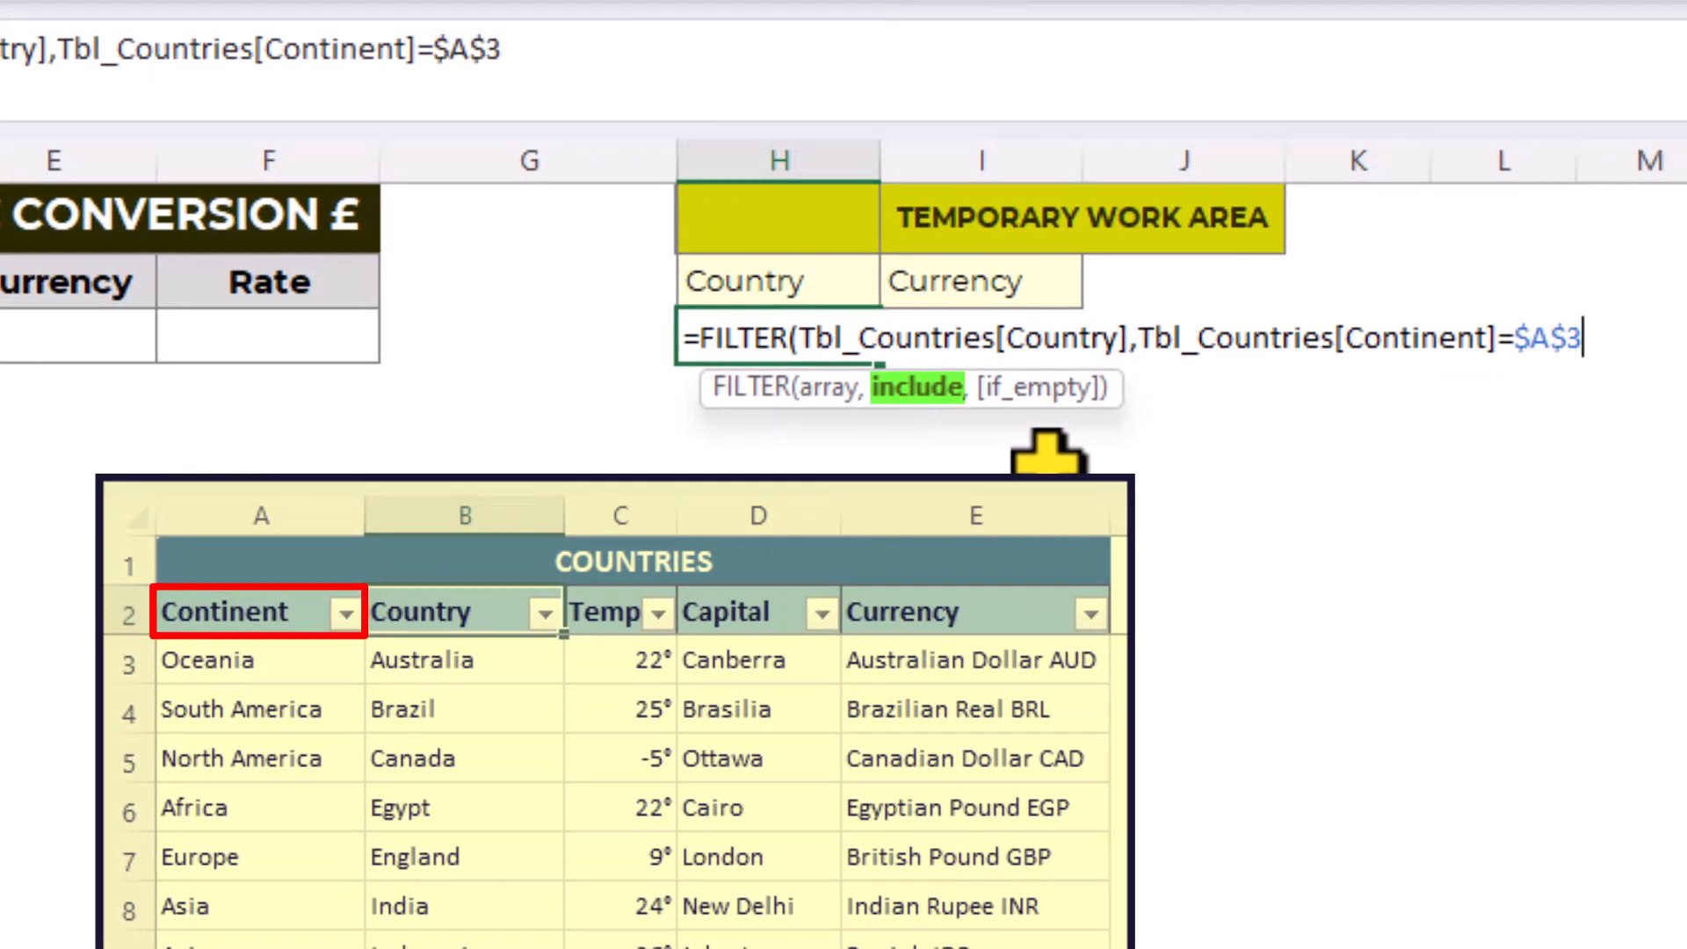
{"action": "type", "text": ")"}
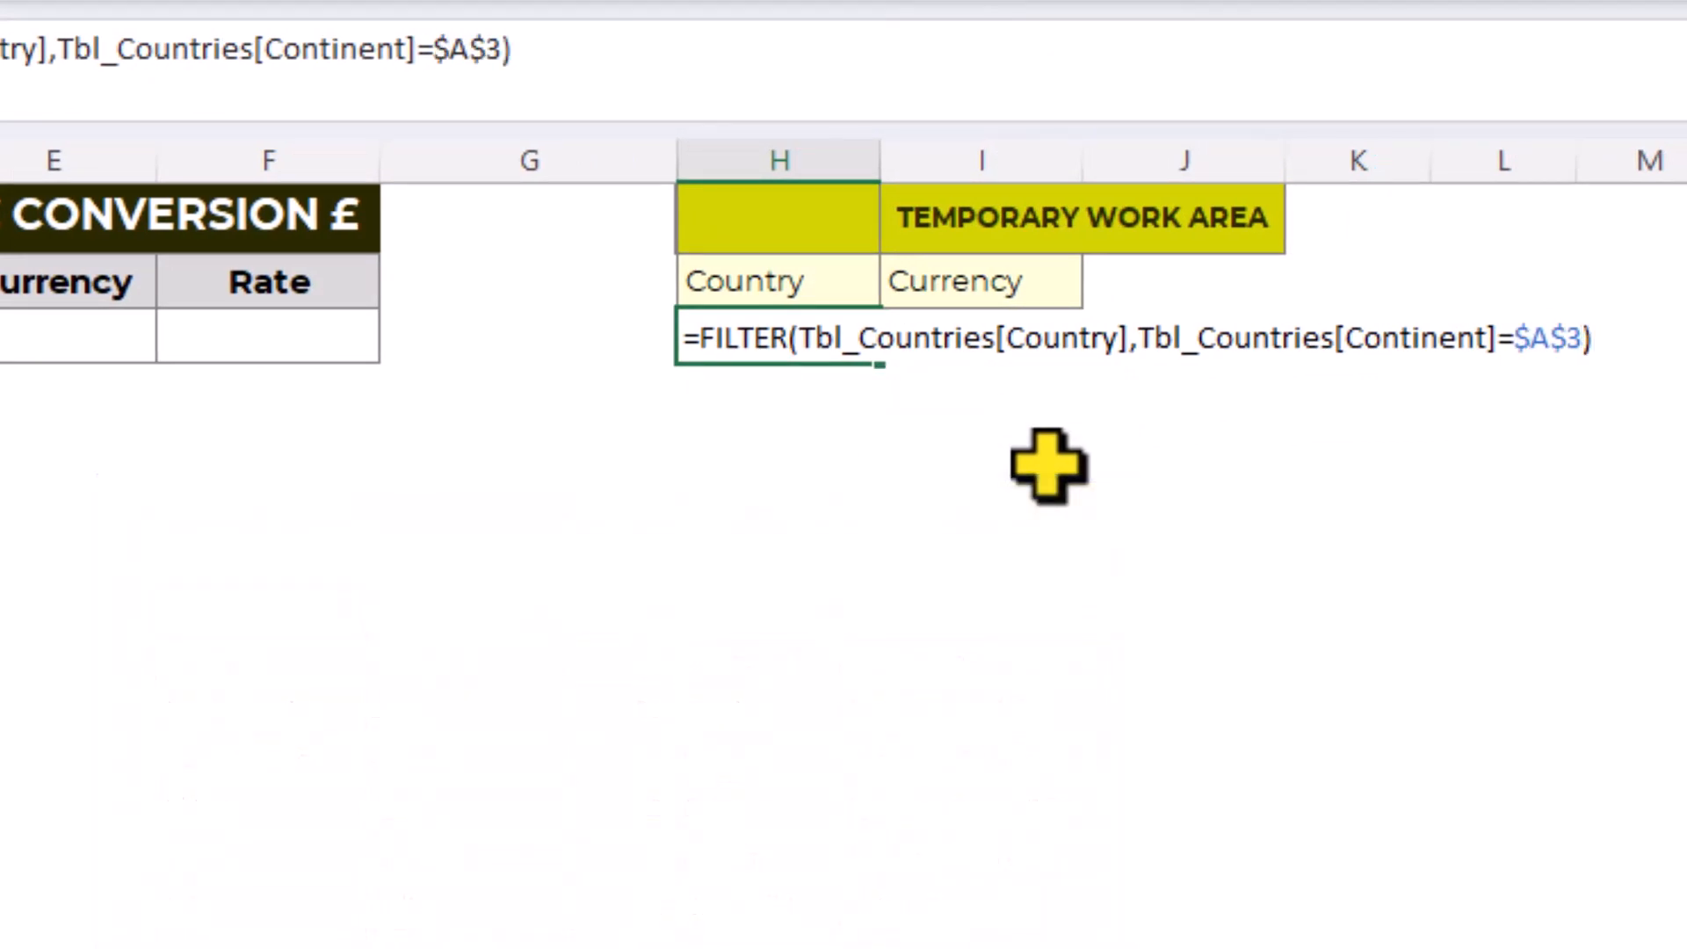
{"action": "key", "text": "Return"}
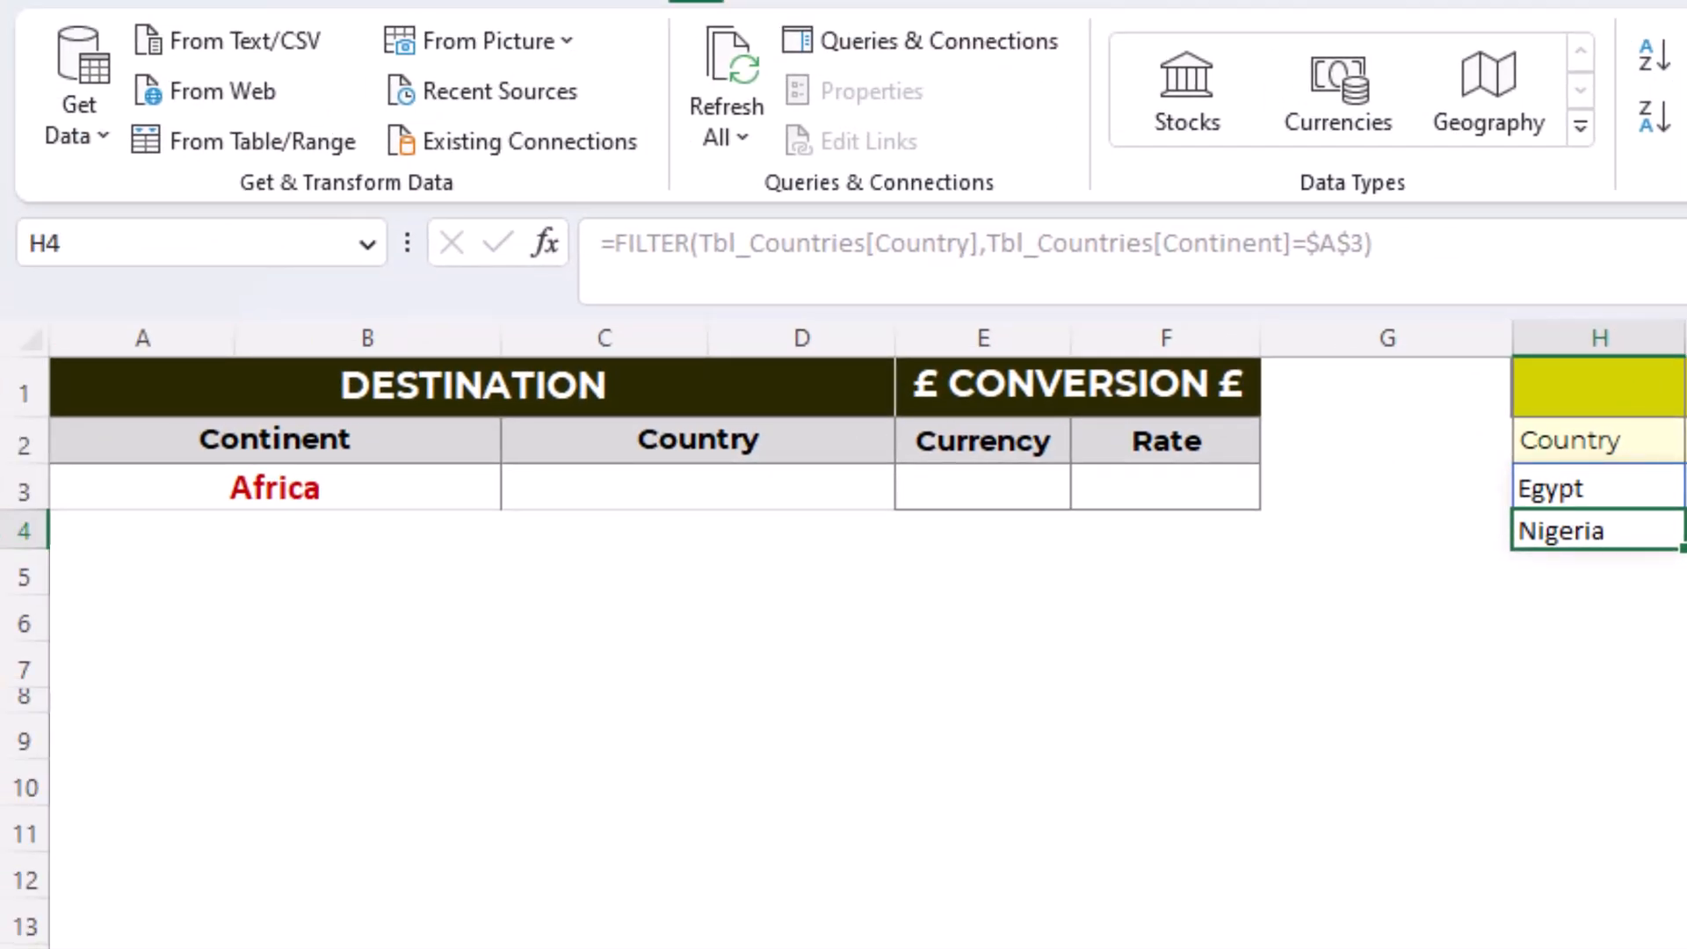
- Change the continent in A3 to Asia to test the filtered country list
{"action": "left_click", "coordinate": [395, 486]}
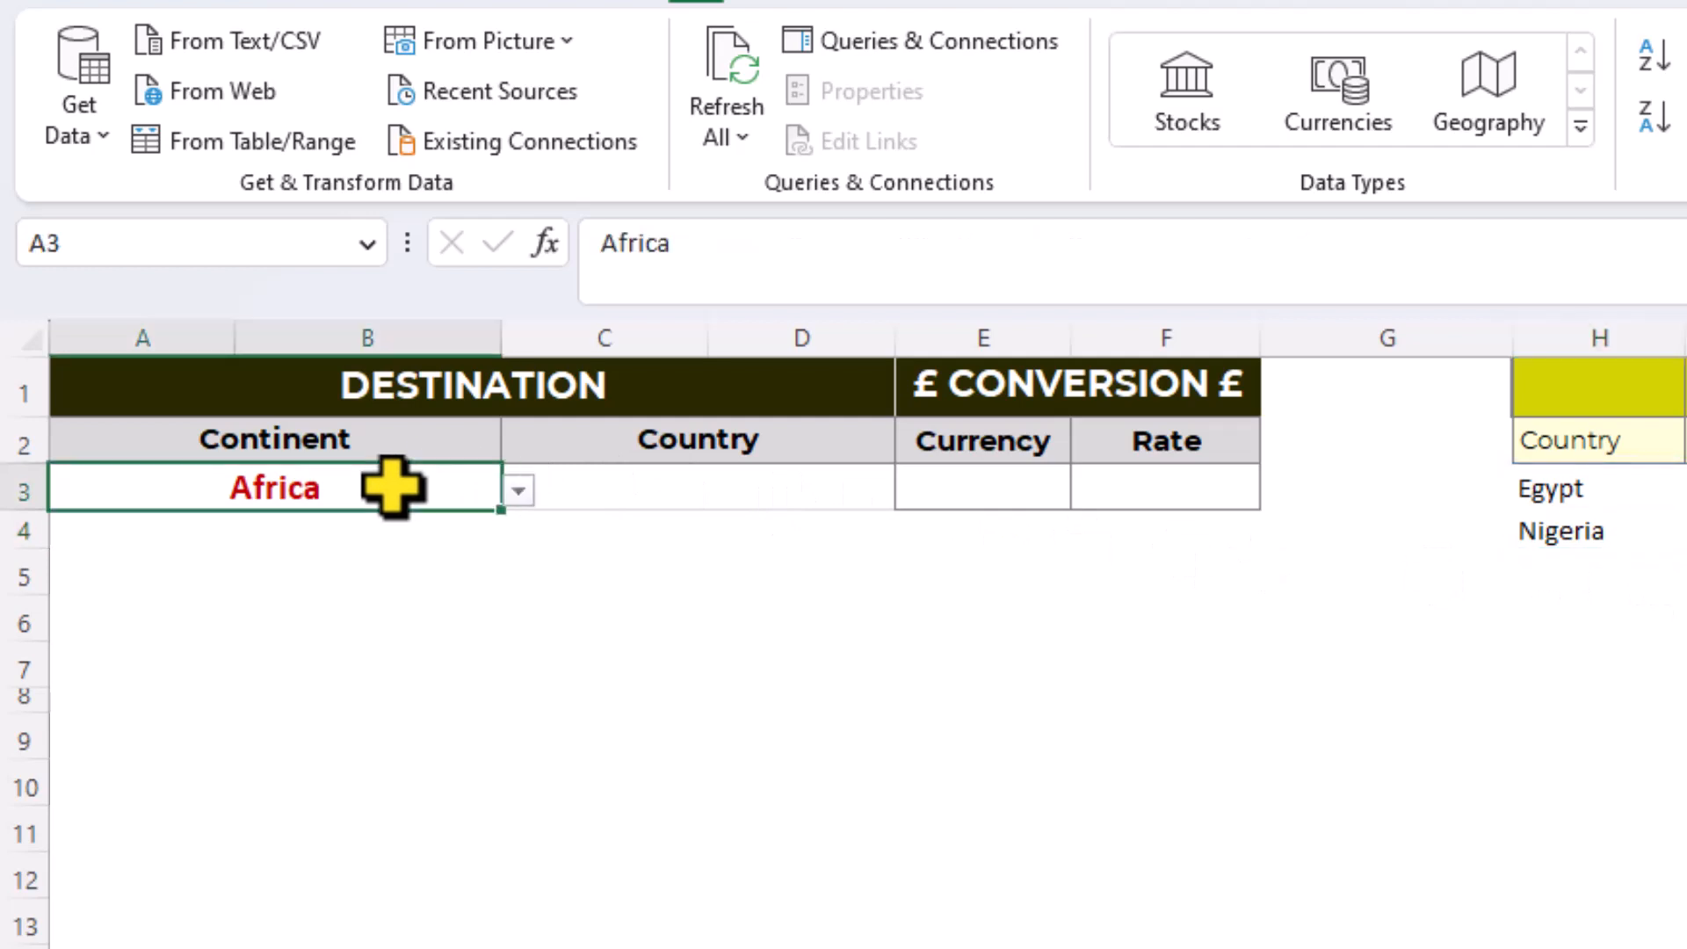
{"action": "left_click", "coordinate": [519, 494]}
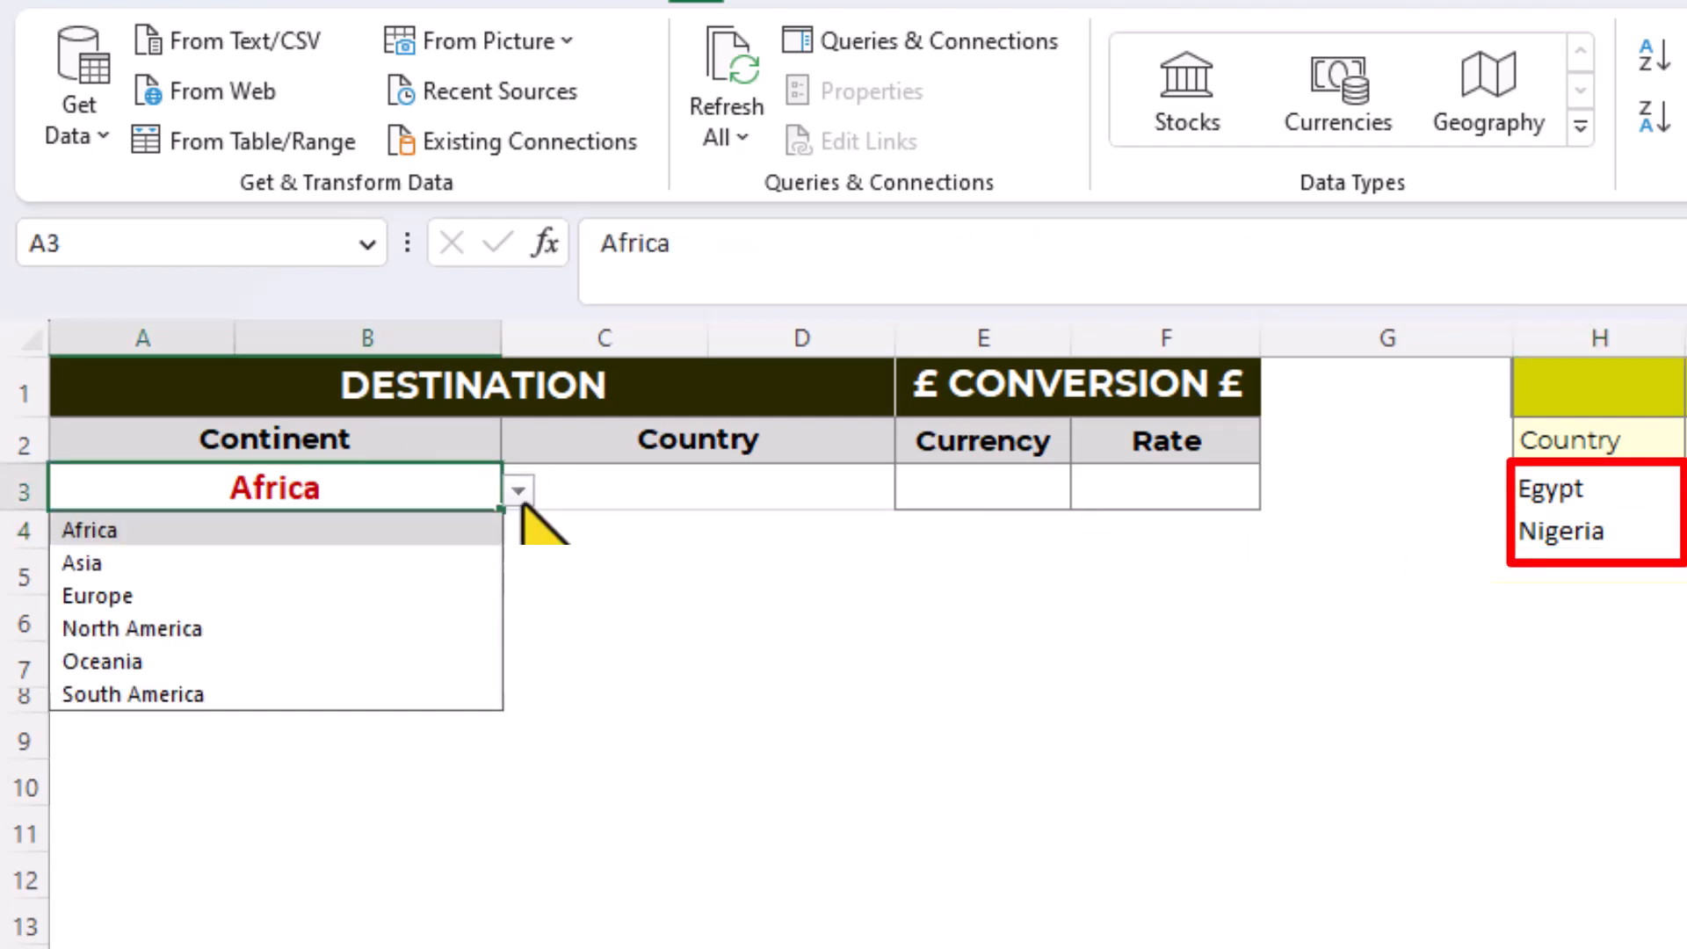
{"action": "key", "text": "Down"}
{"action": "key", "text": "Return"}
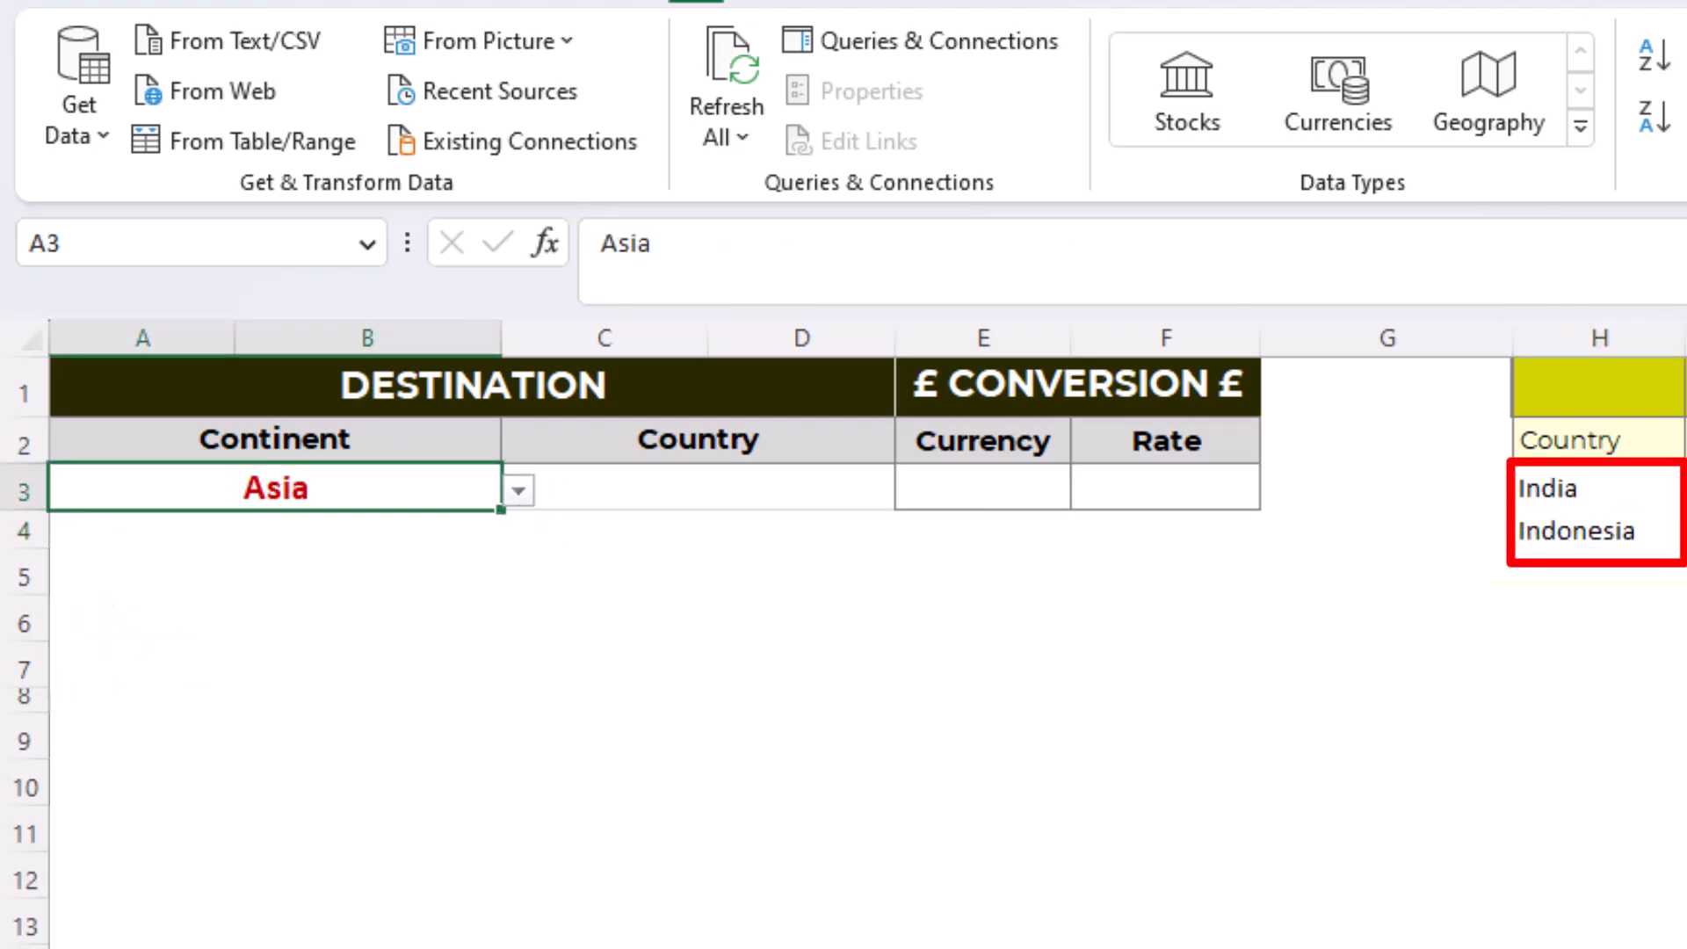
- Add a list data validation to the Country cell C3, using the spilled range =$H3# as its source
{"action": "left_click", "coordinate": [690, 482]}
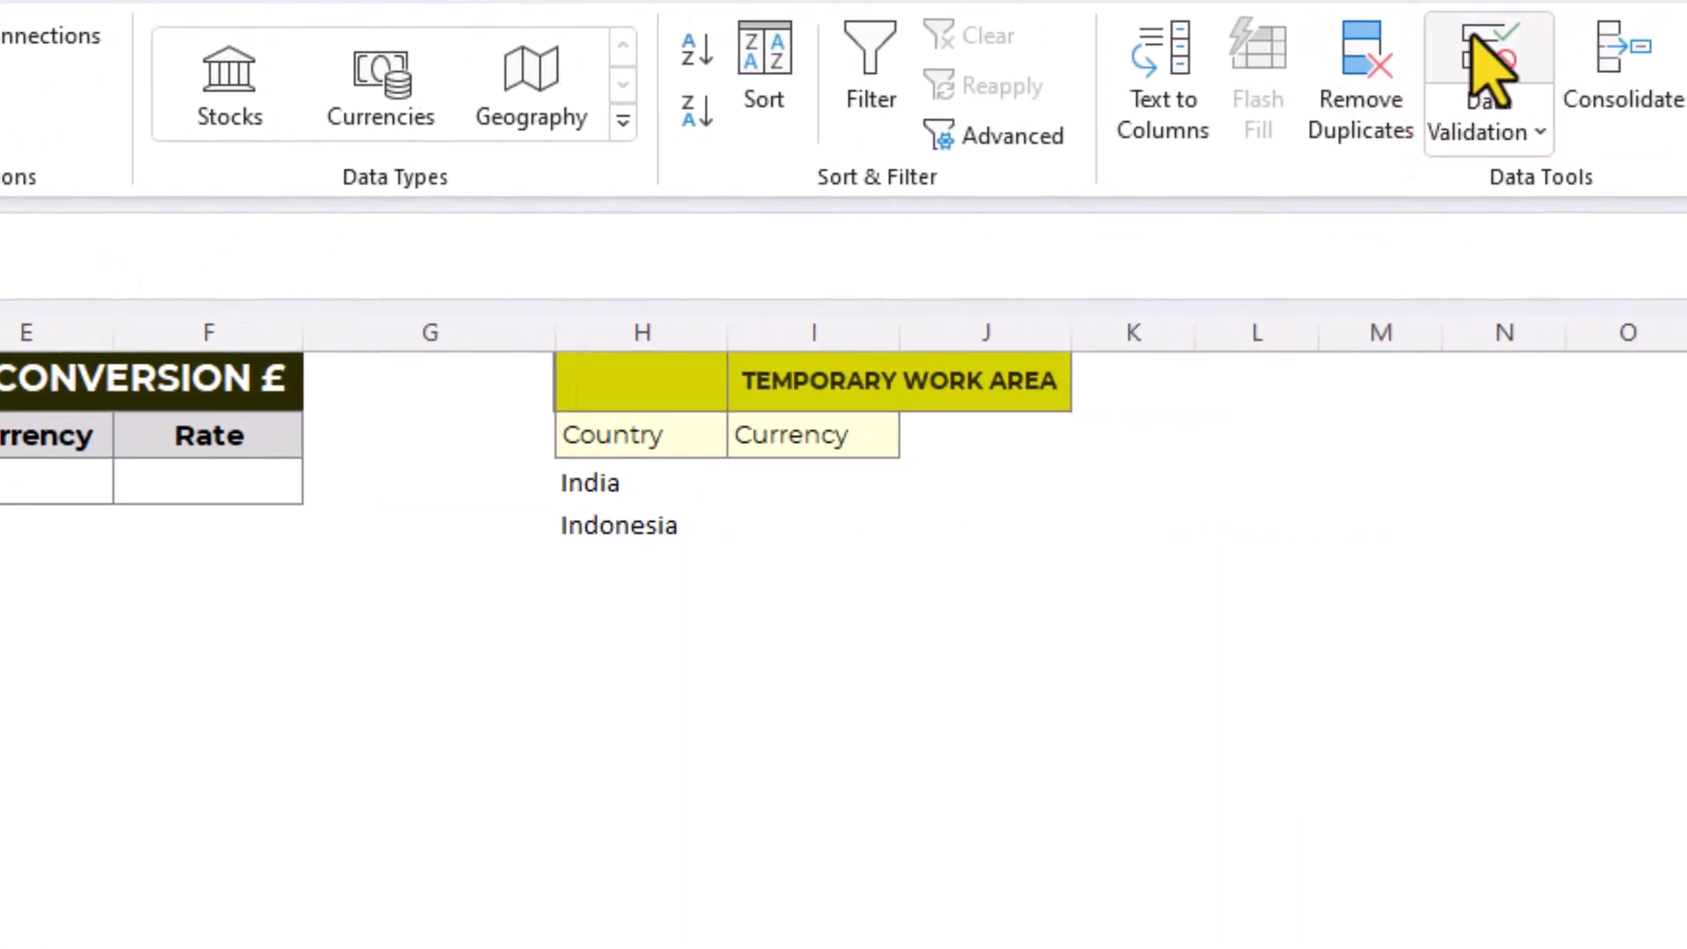
{"action": "left_click", "coordinate": [1488, 63]}
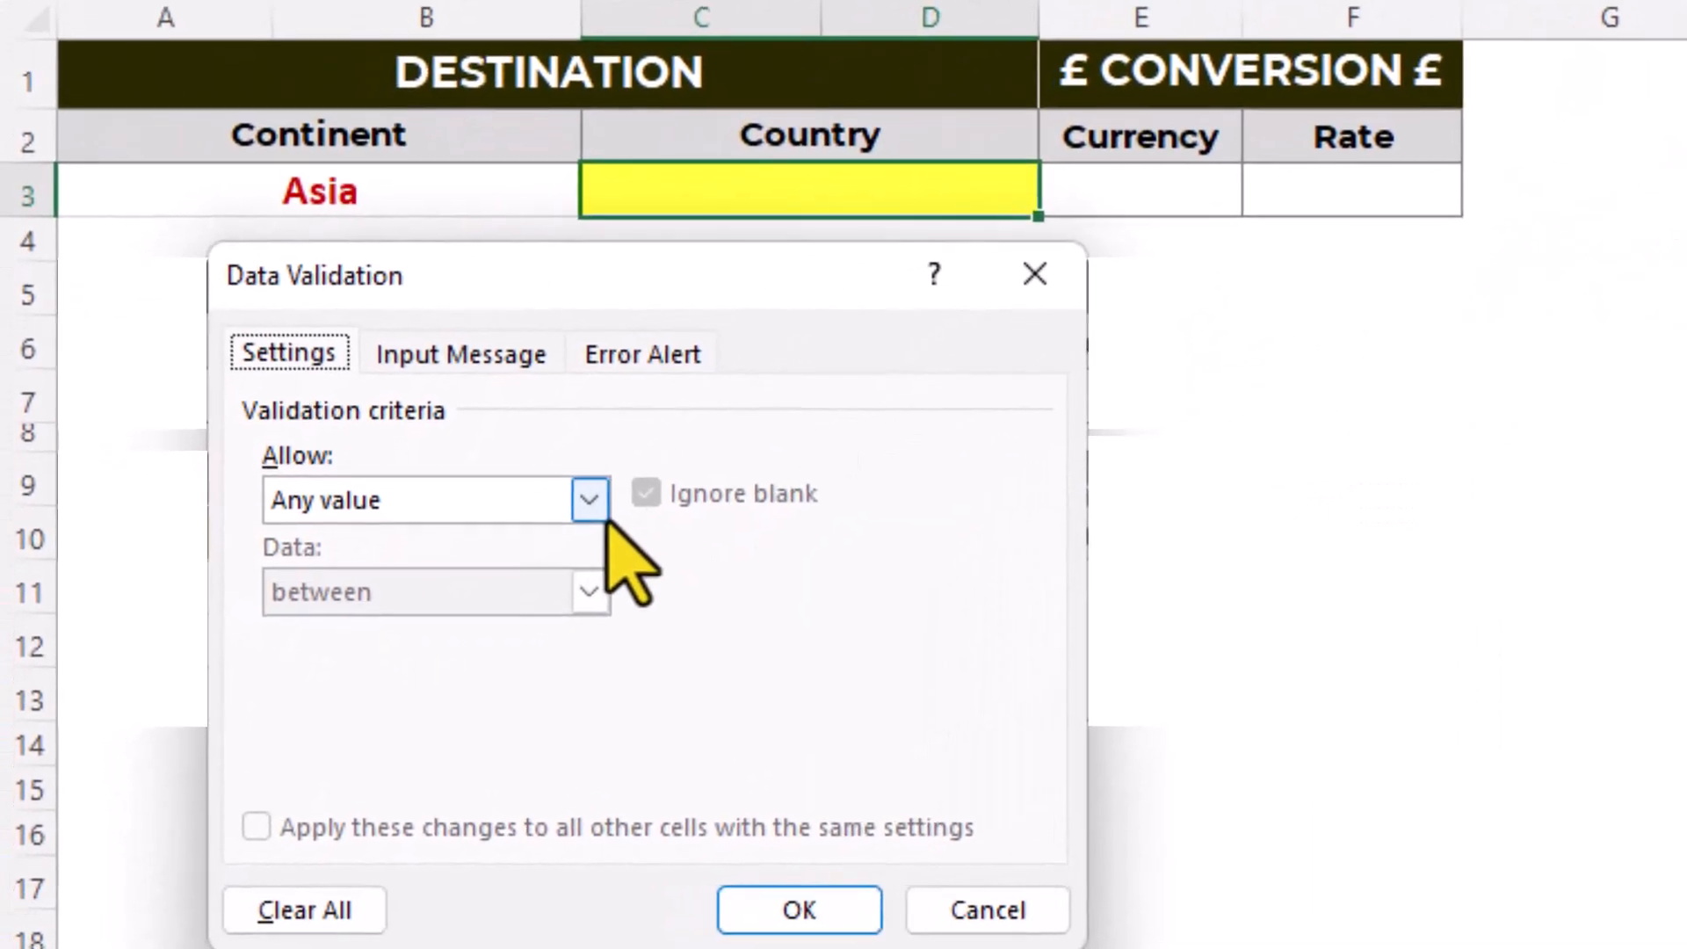
{"action": "left_click", "coordinate": [536, 543]}
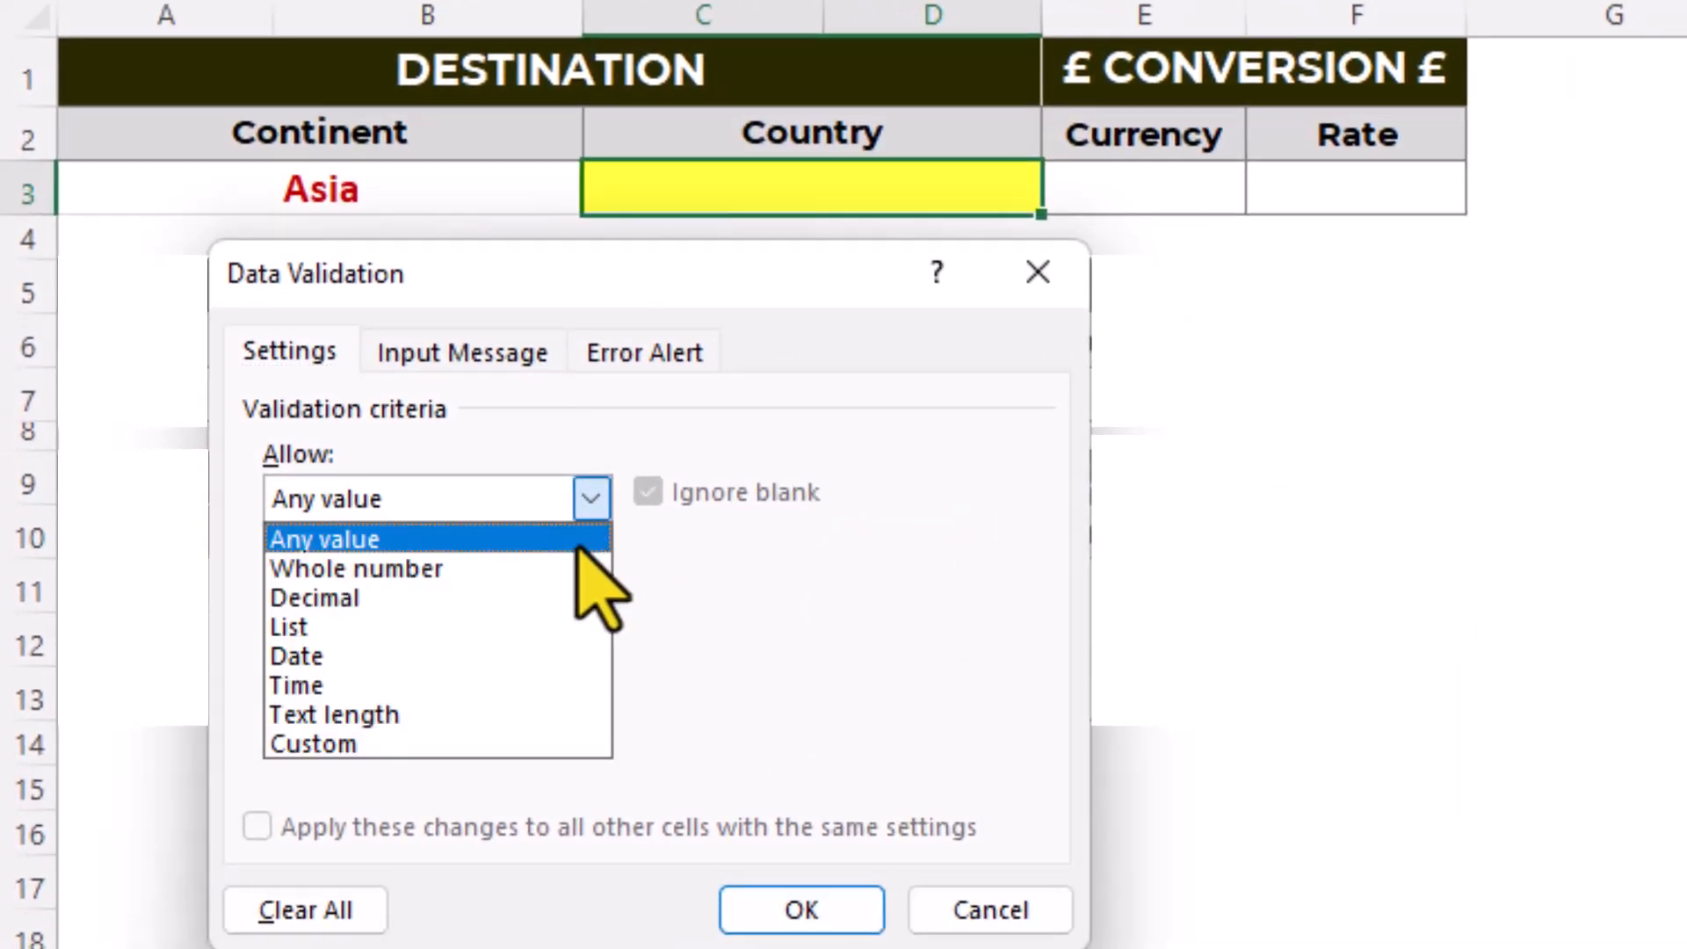
{"action": "left_click", "coordinate": [498, 627]}
{"action": "left_click", "coordinate": [504, 681]}
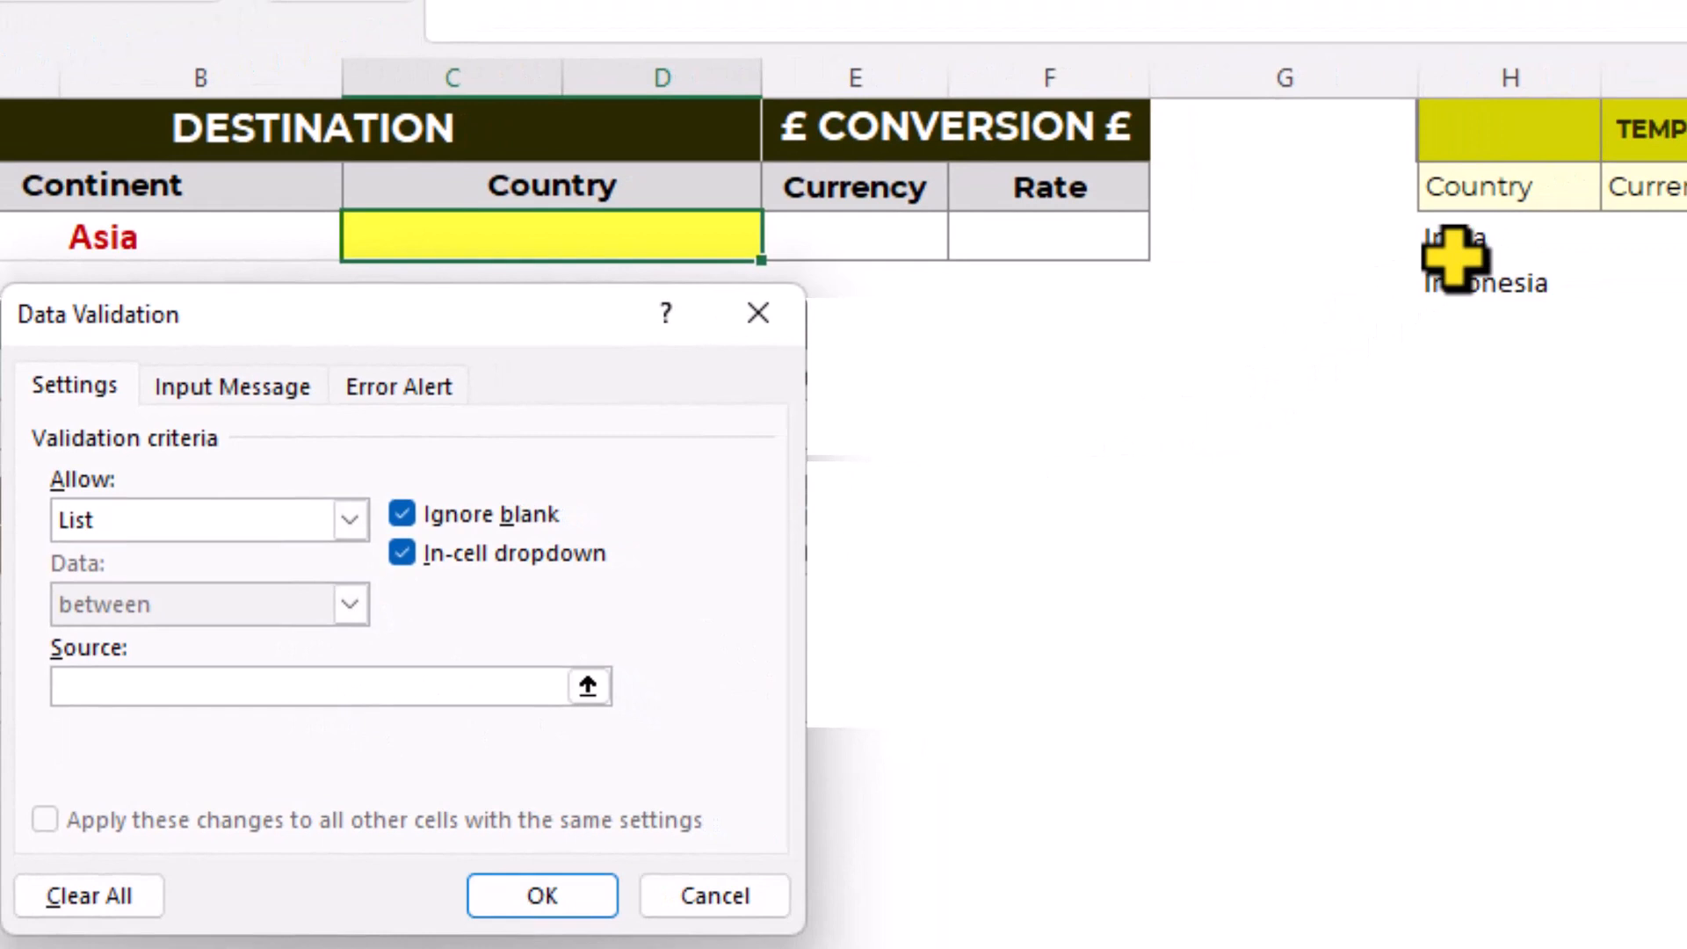
{"action": "left_click", "coordinate": [1686, 211]}
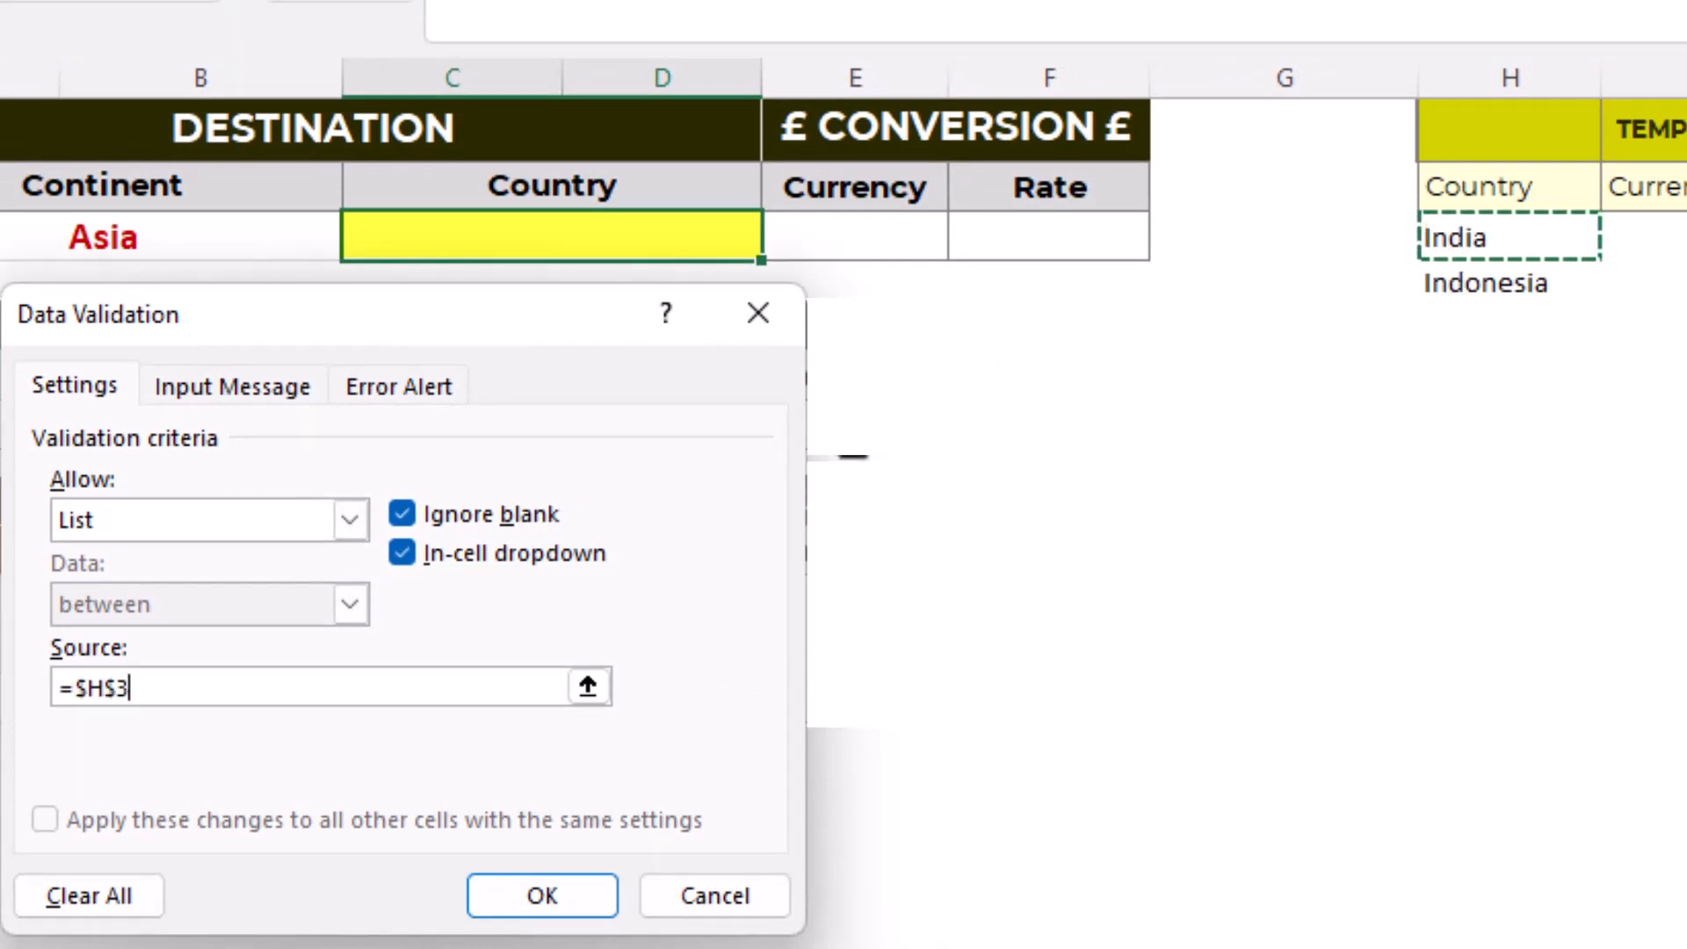
{"action": "left_click", "coordinate": [117, 694]}
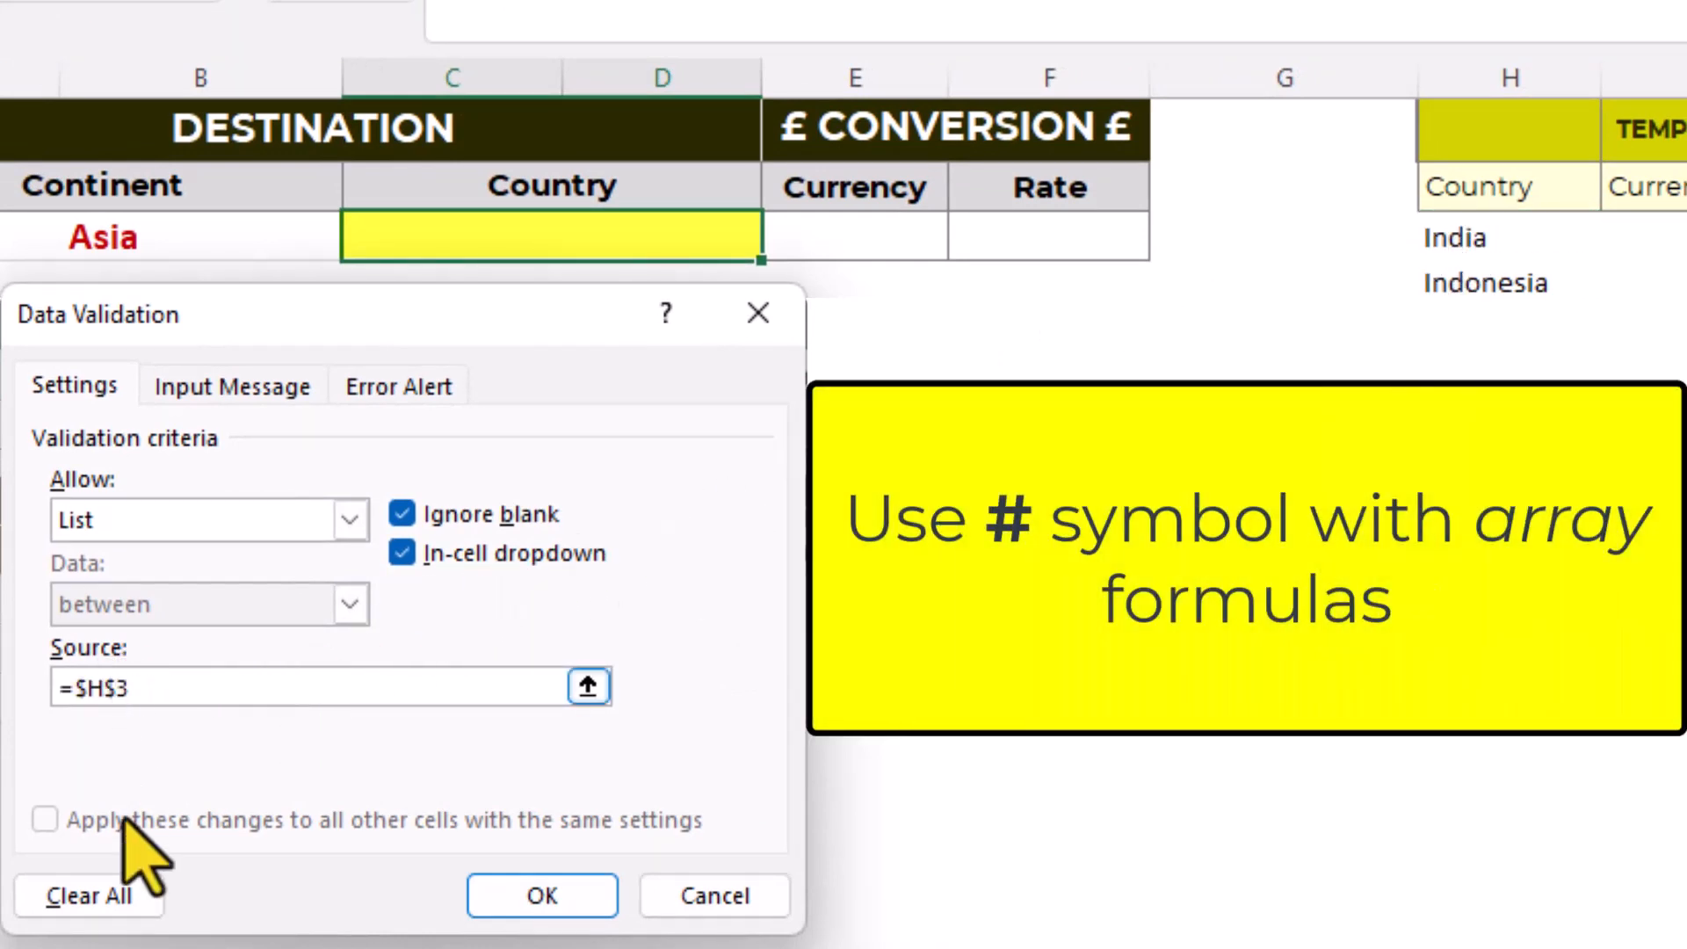
{"action": "key", "text": "BackSpace"}
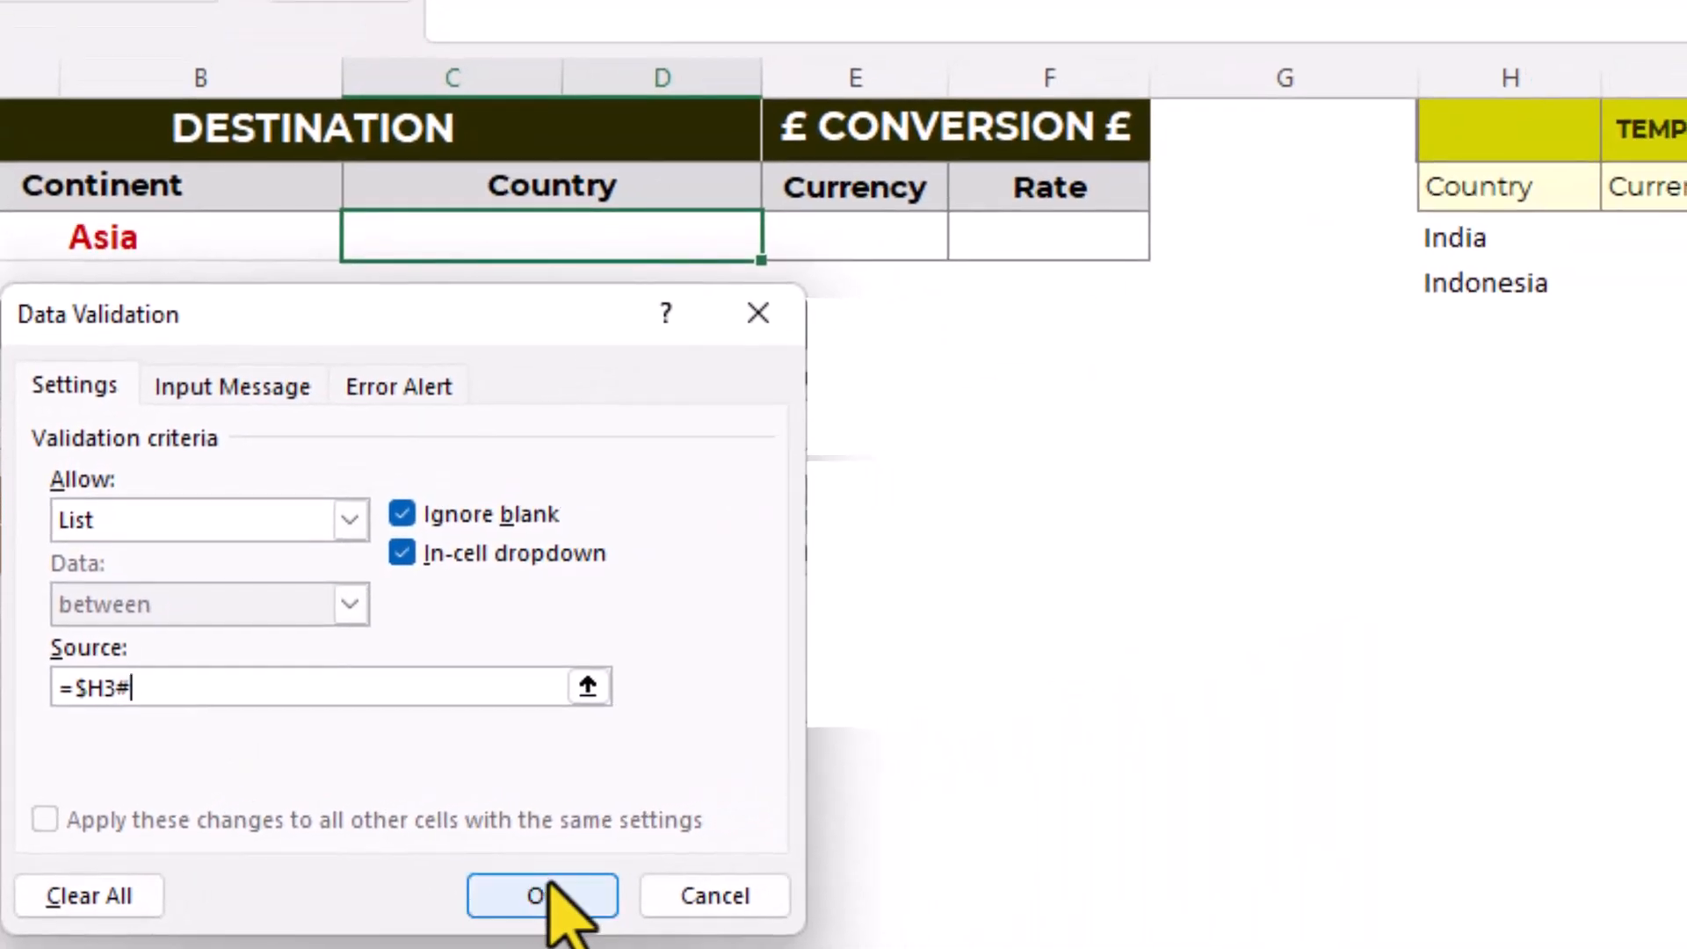
{"action": "left_click", "coordinate": [840, 862]}
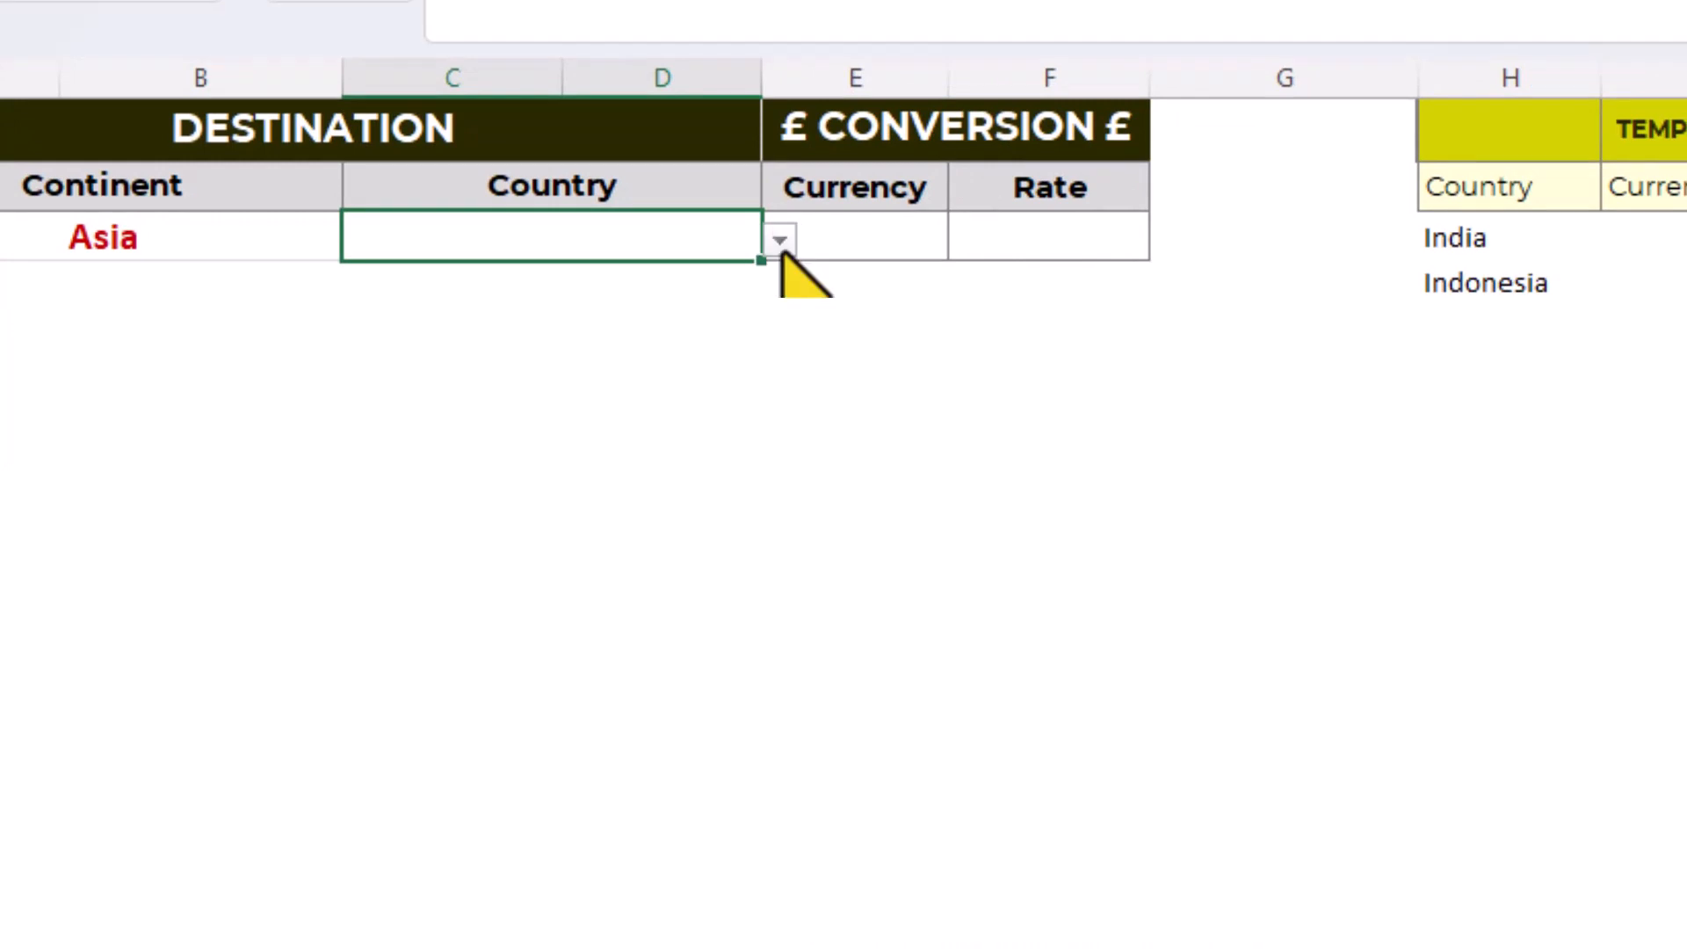
- Choose India in the Country cell and hide column H of the temporary work area
{"action": "left_click", "coordinate": [781, 250]}
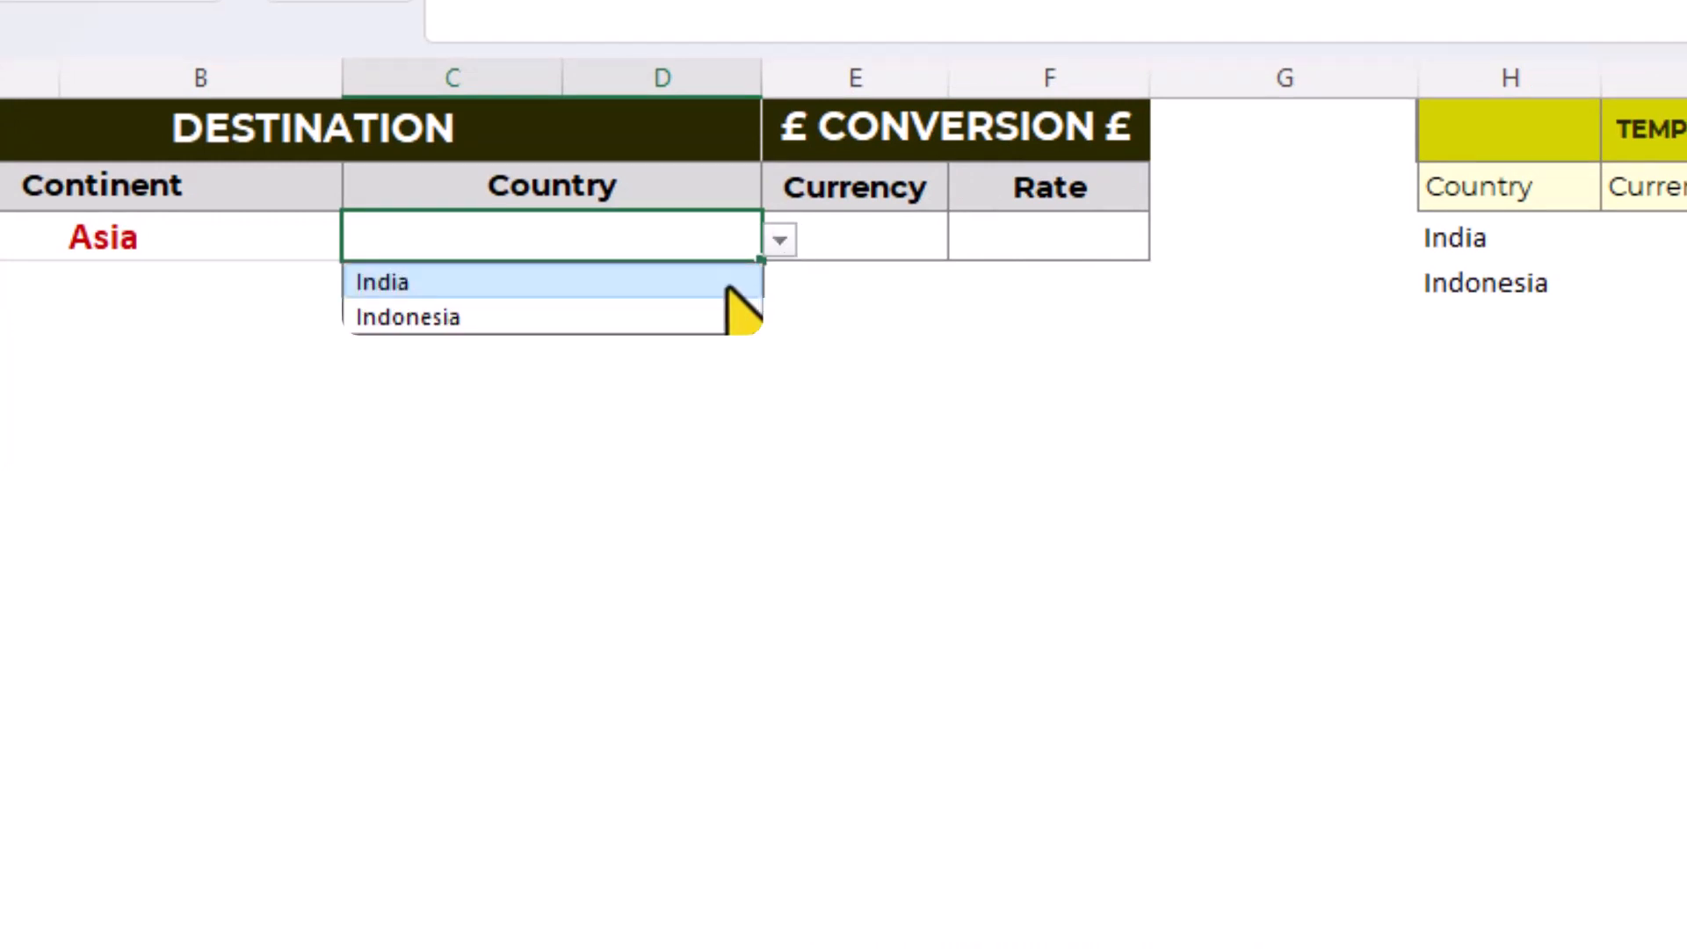
{"action": "left_click", "coordinate": [728, 283]}
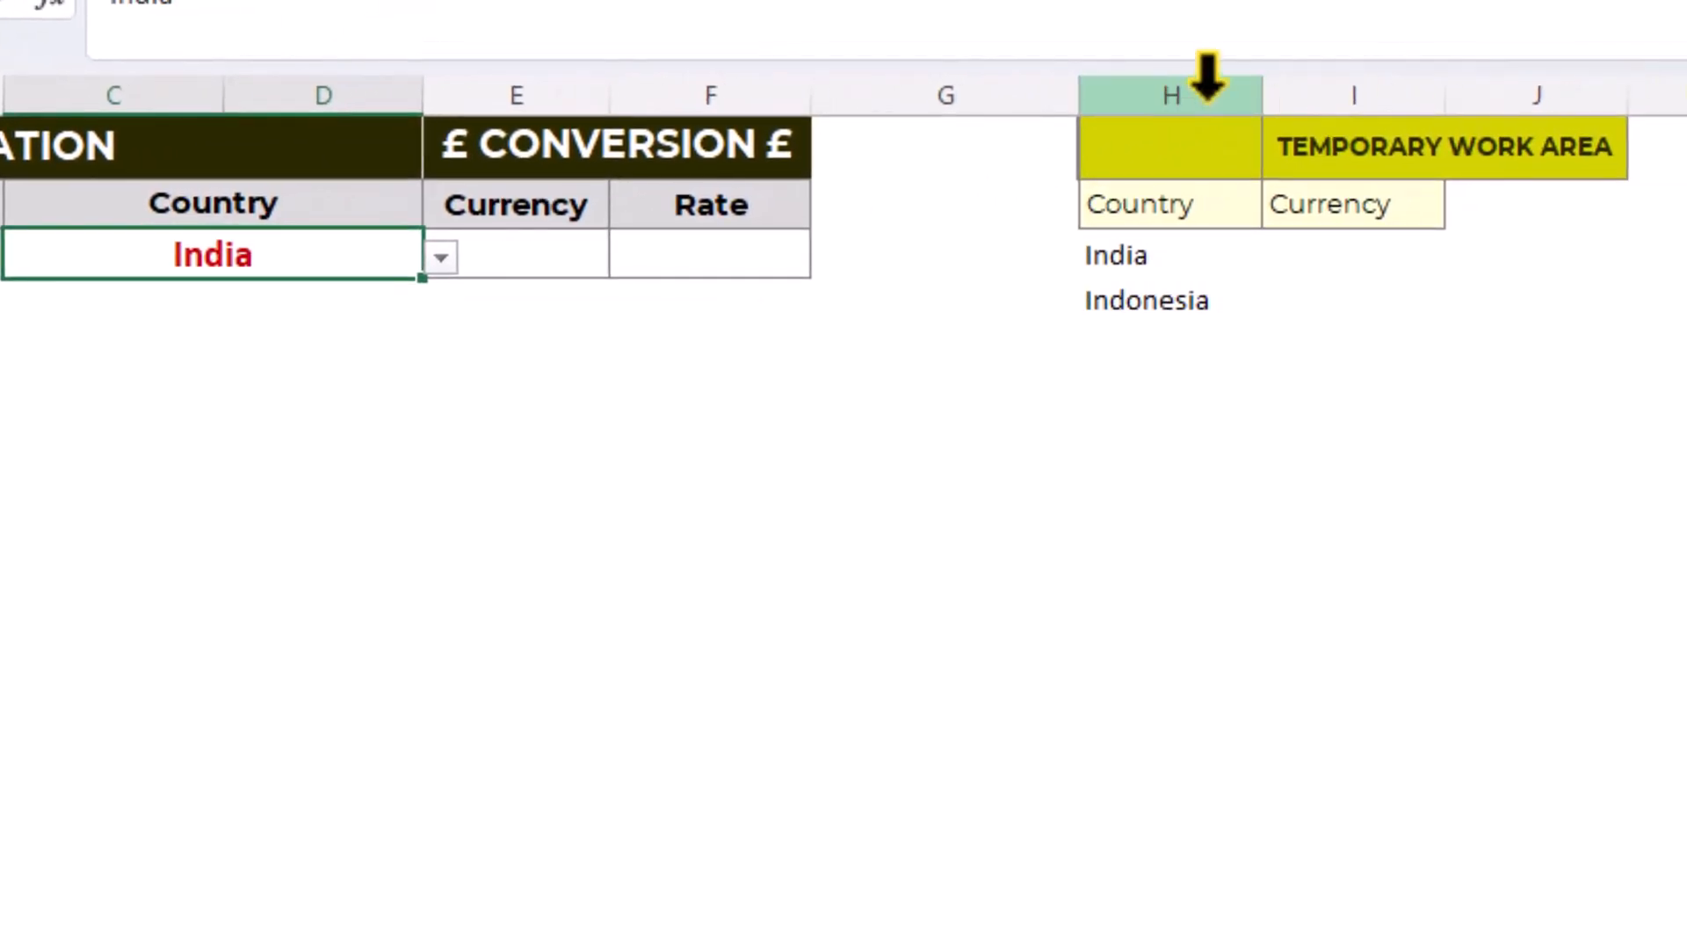
{"action": "right_click", "coordinate": [1209, 92]}
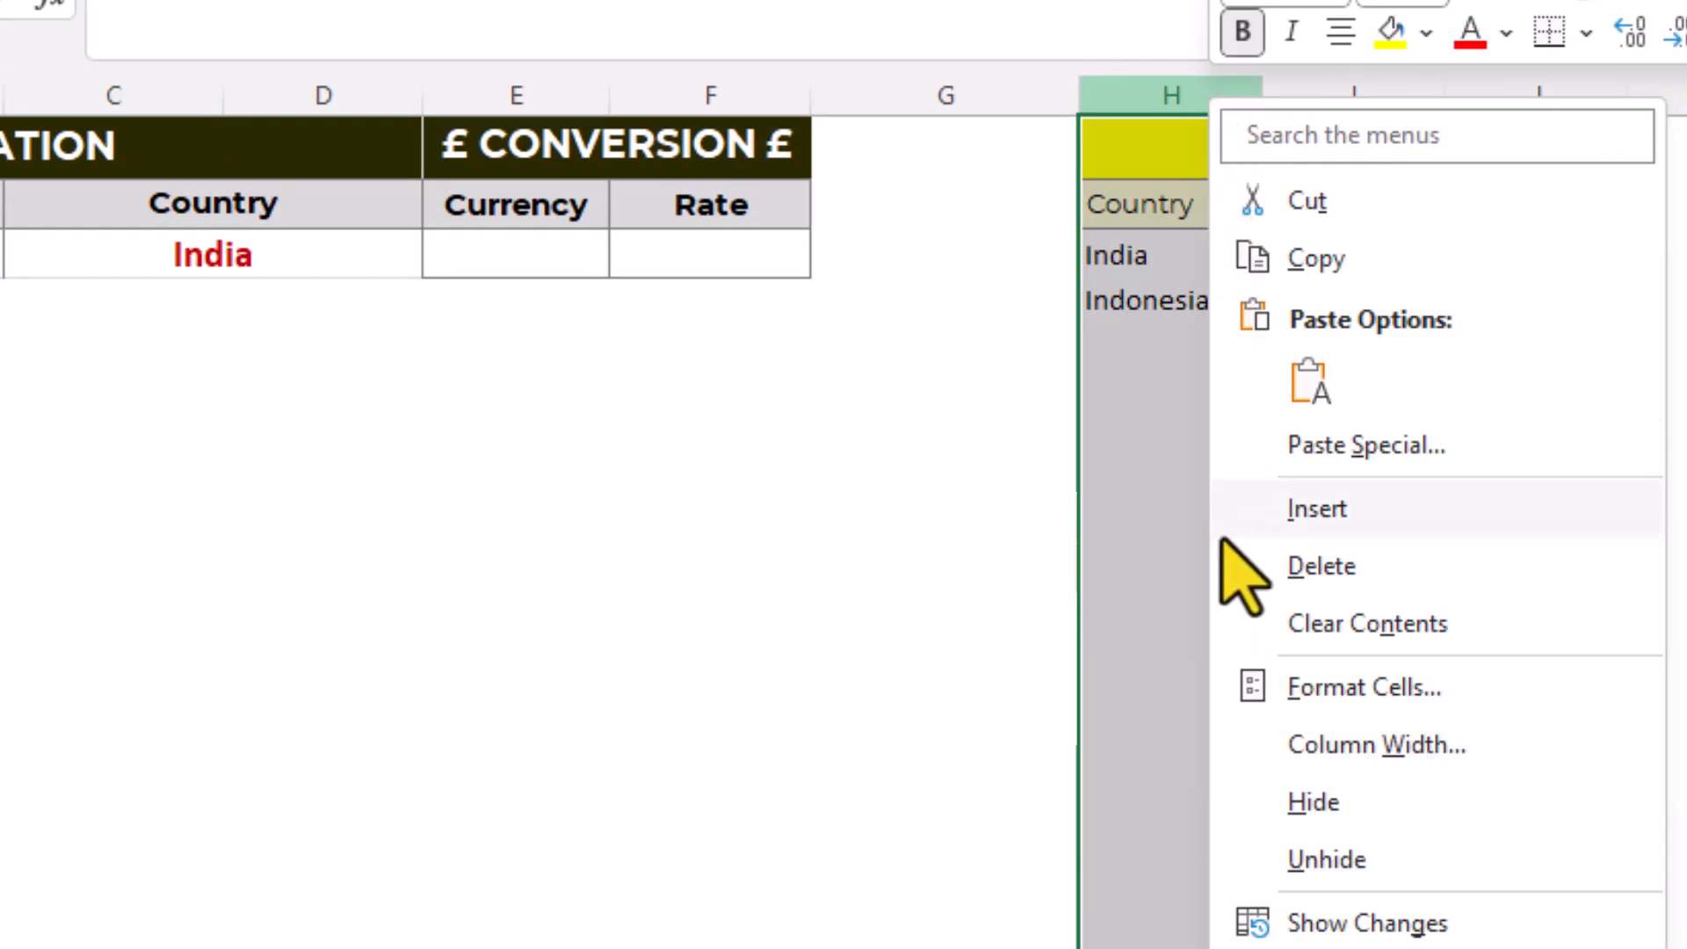
{"action": "left_click", "coordinate": [1233, 807]}
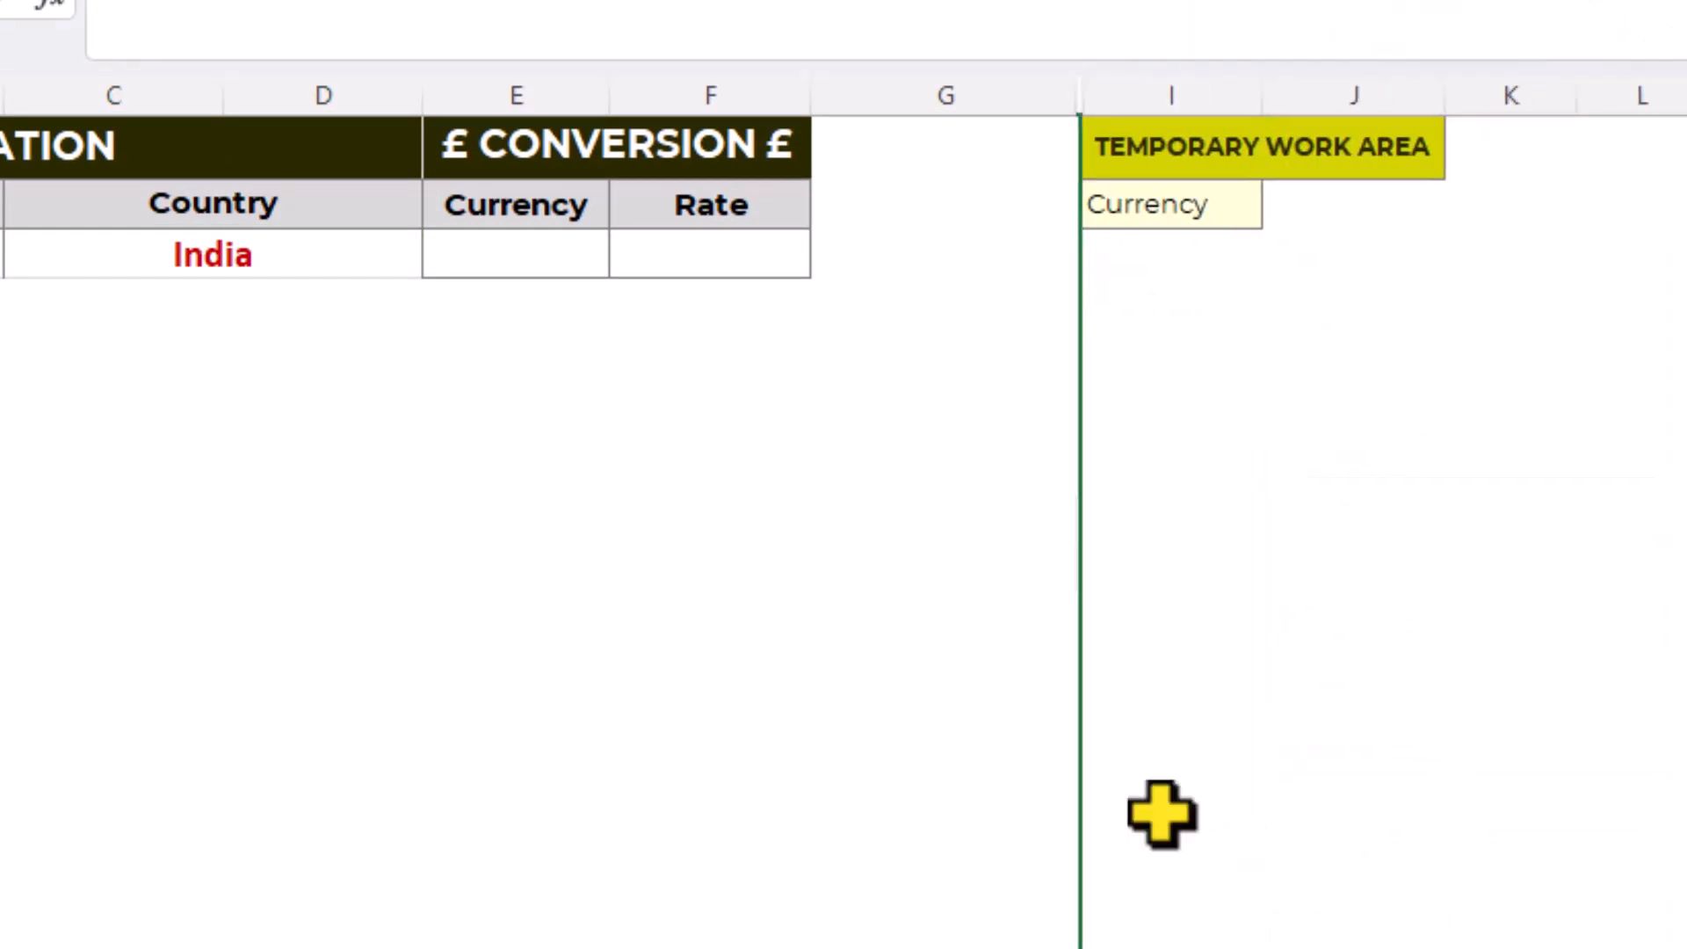
- Begin a formula in I3, below the temporary Currency heading, that joins "GBP/" to a FILTER function
{"action": "left_click", "coordinate": [1139, 255]}
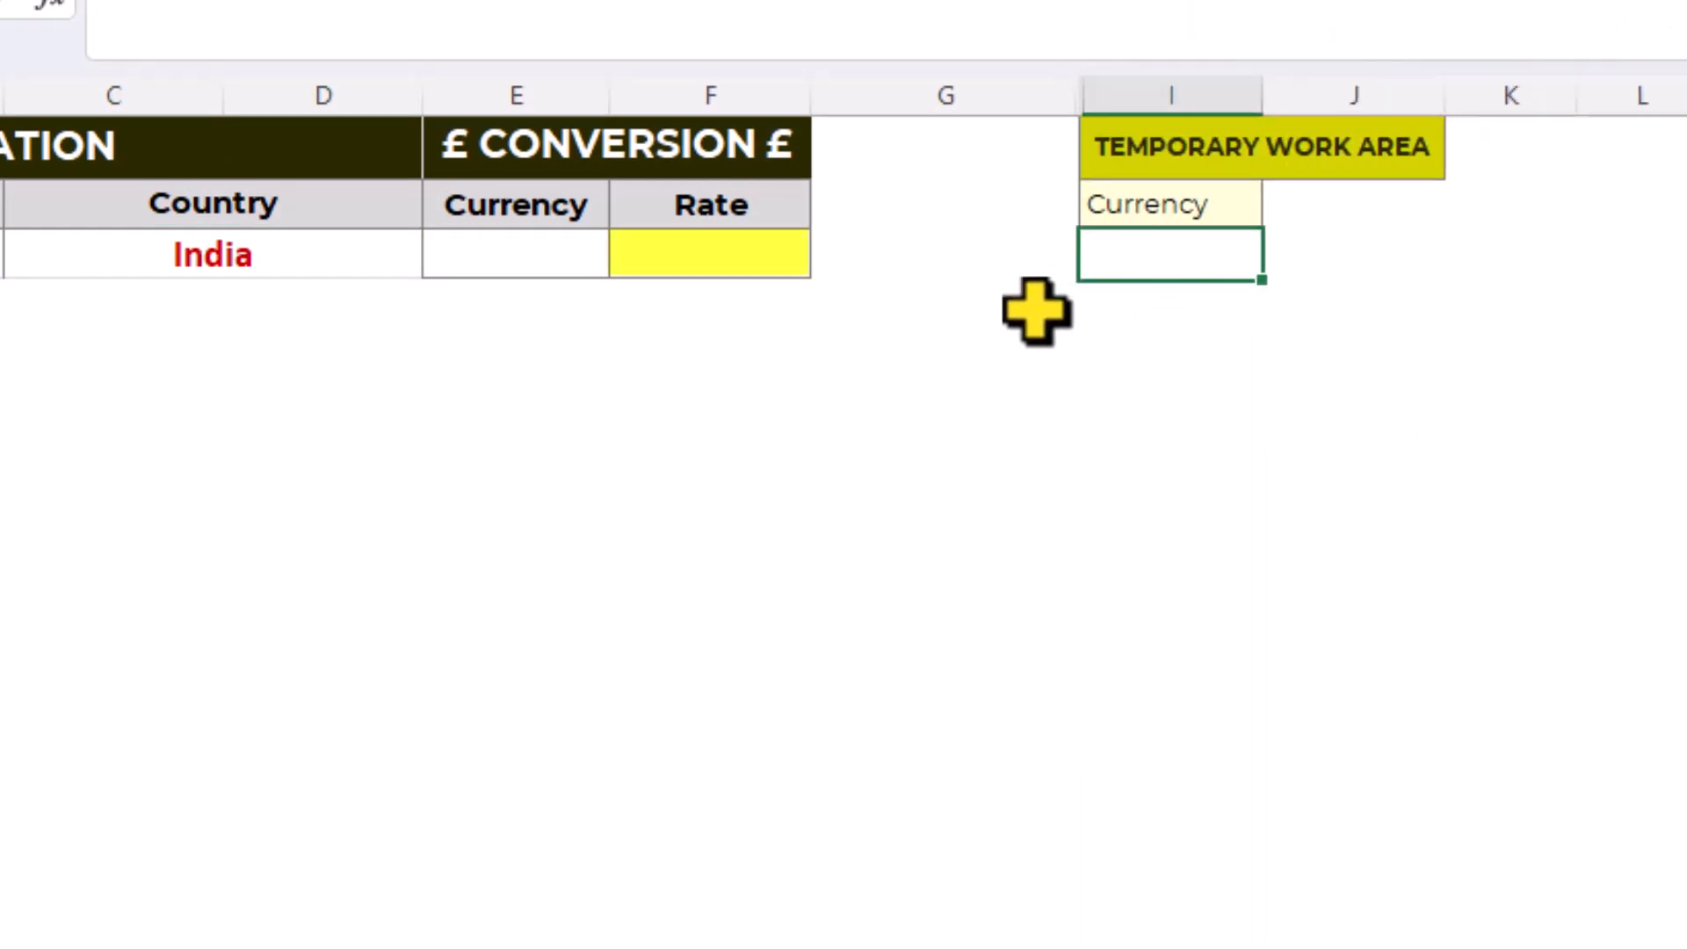
{"action": "type", "text": "=\""}
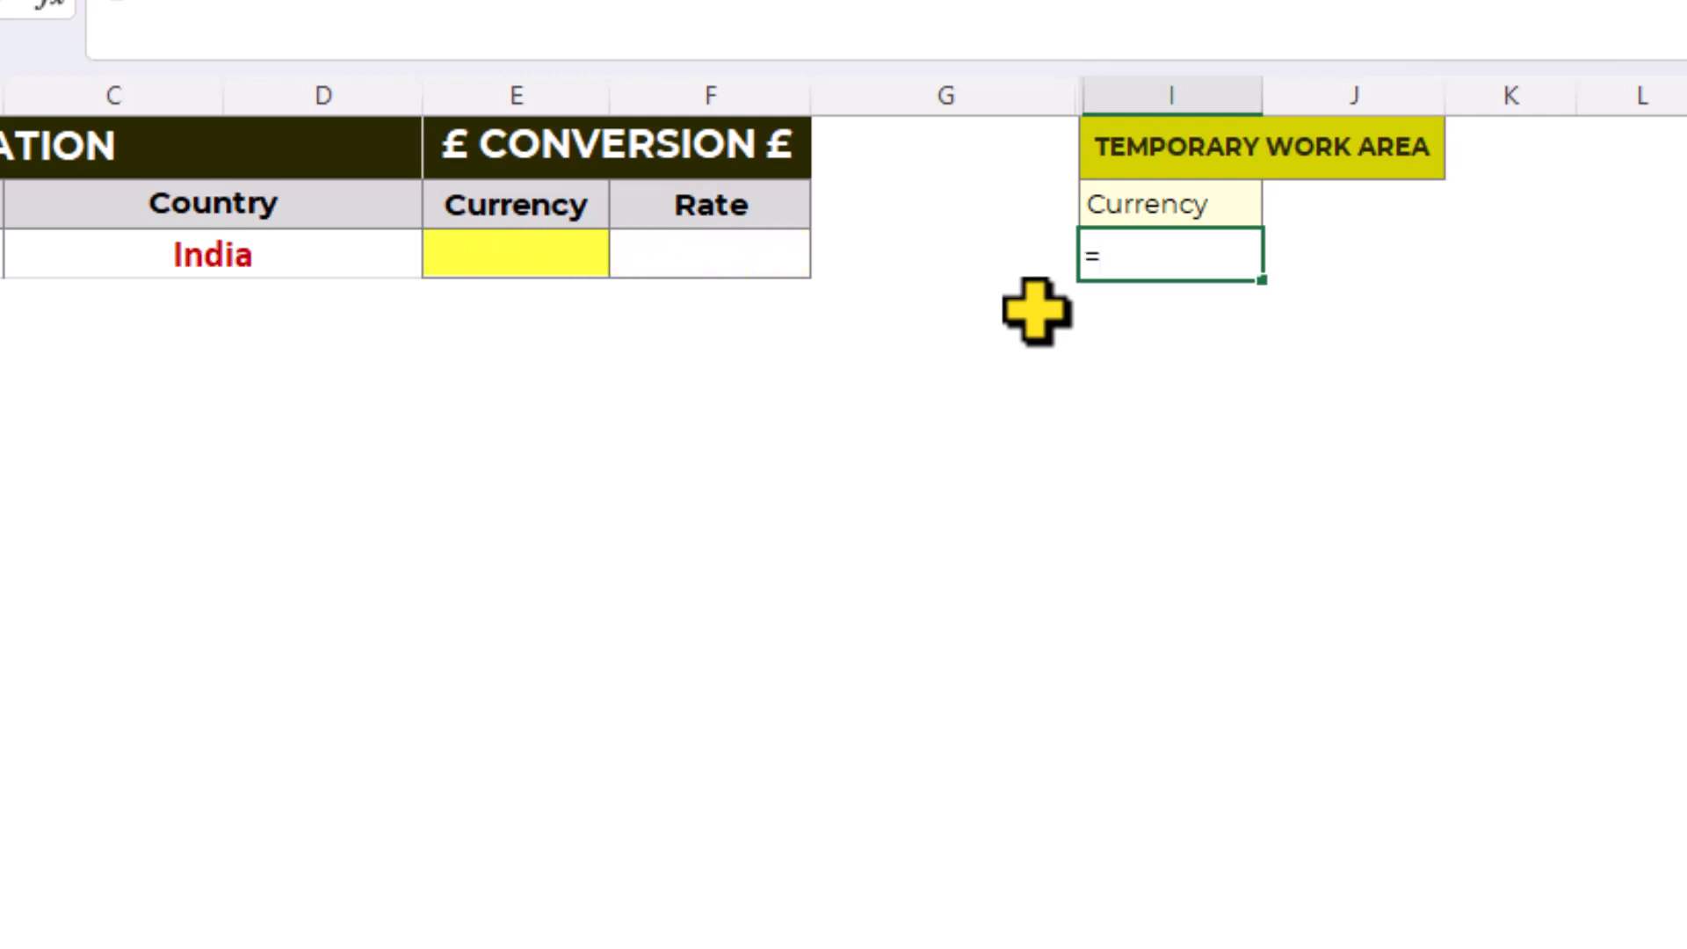
{"action": "type", "text": "GBP/"}
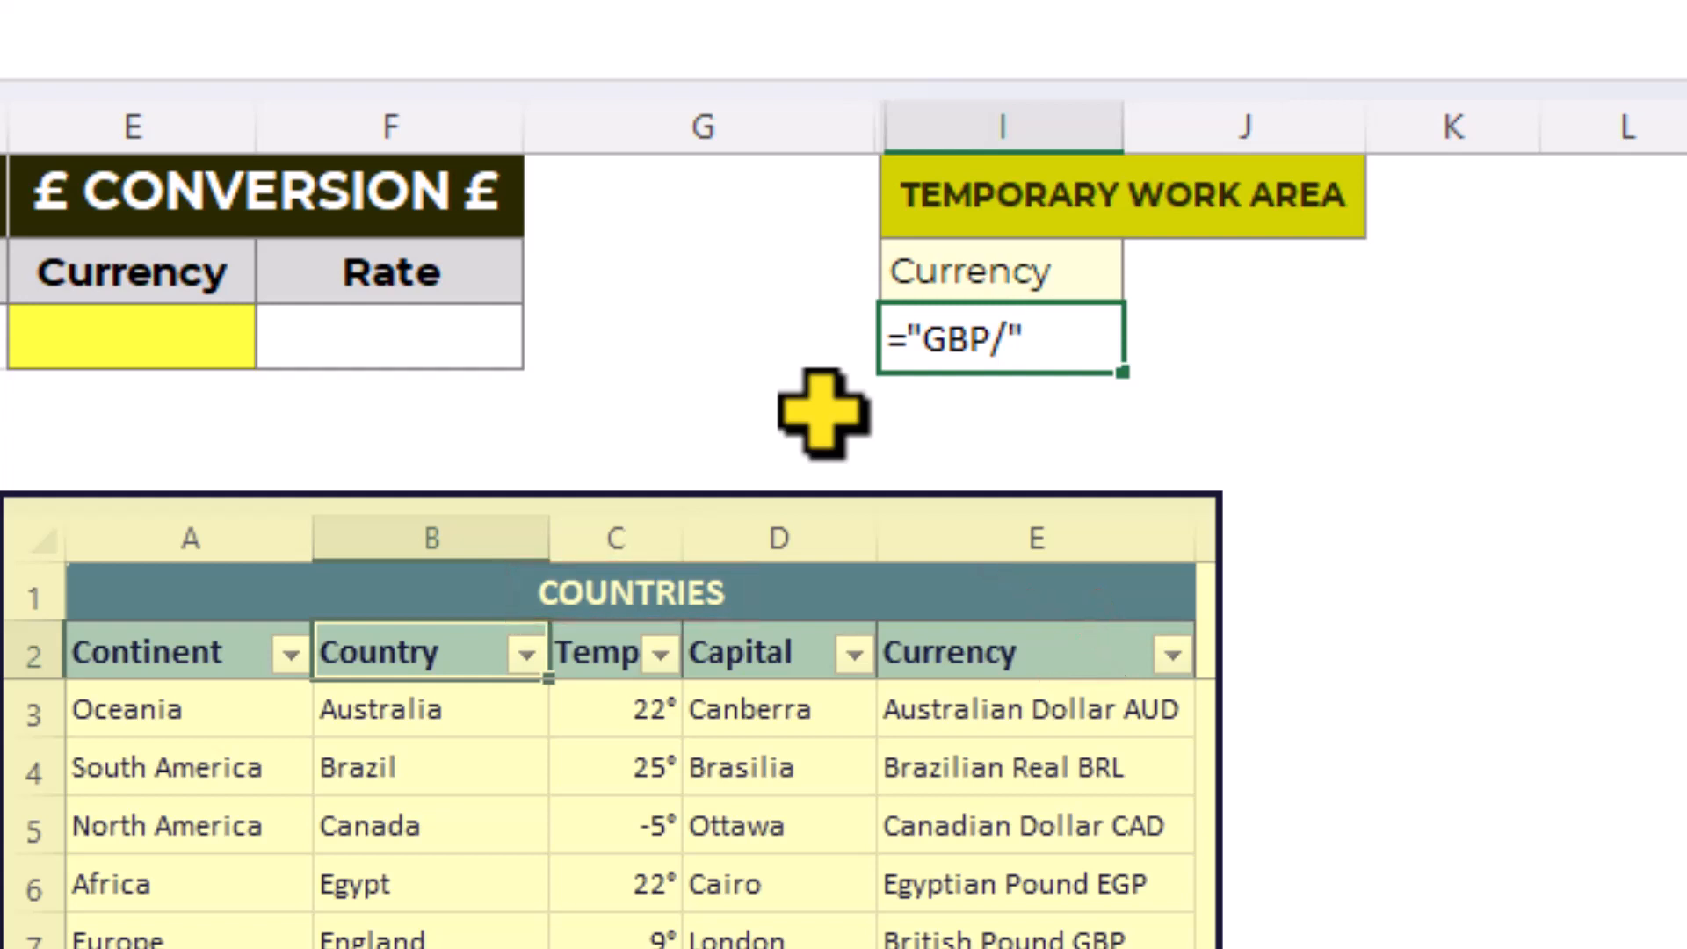
{"action": "type", "text": "fil"}
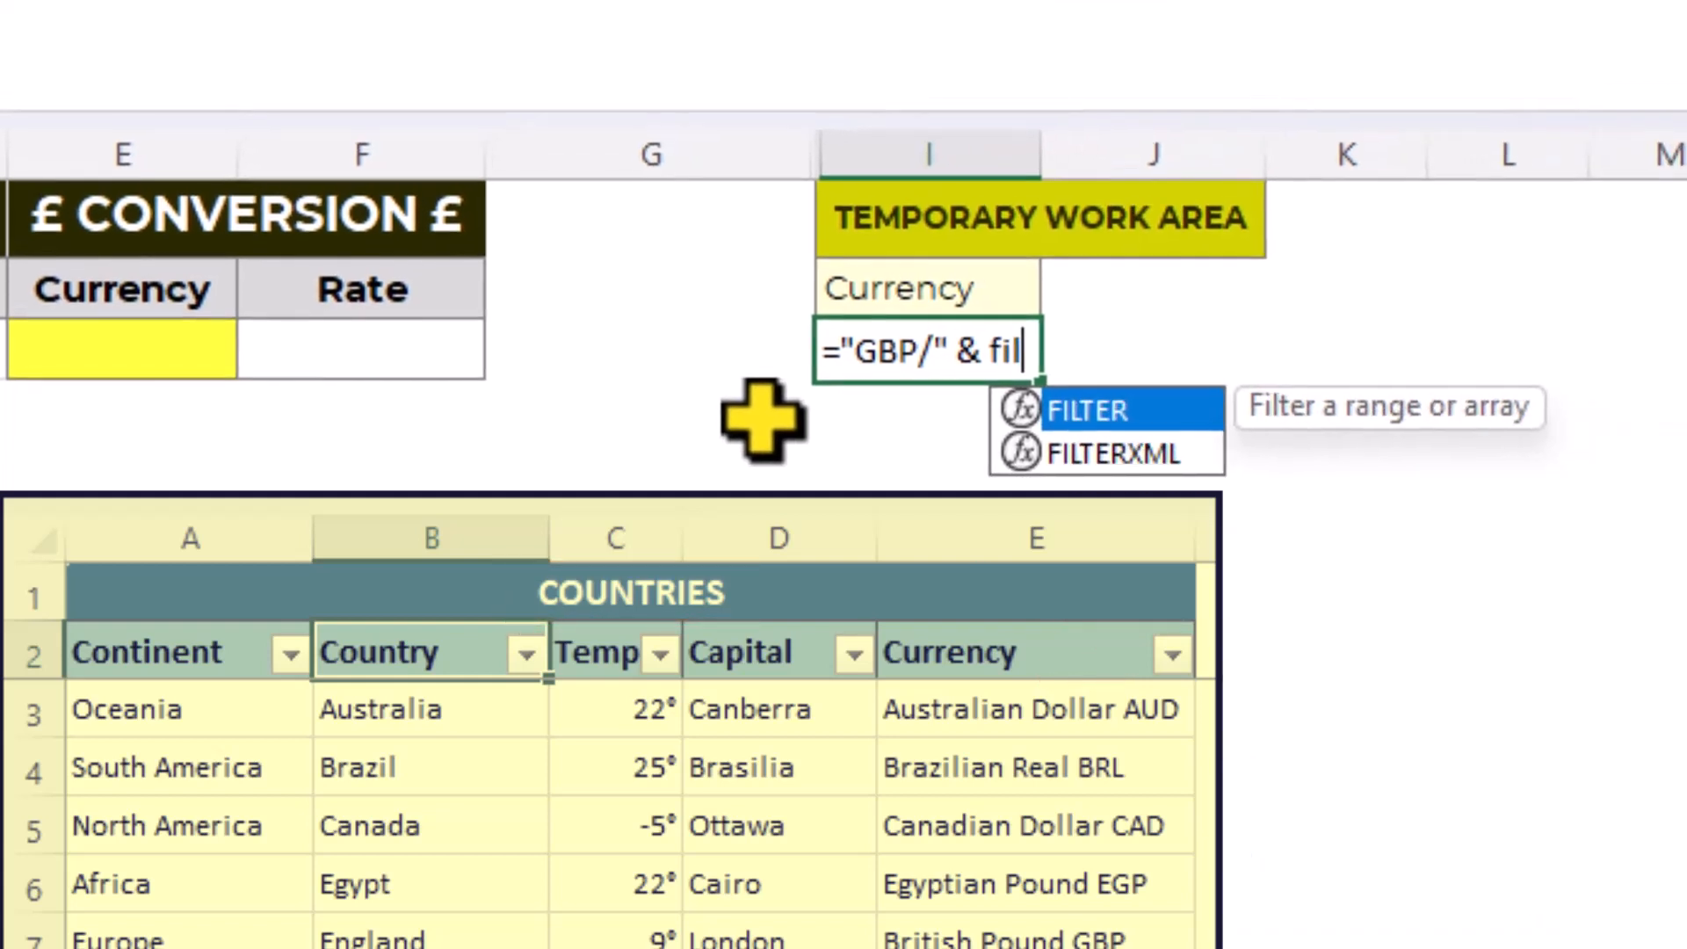
{"action": "key", "text": "Tab"}
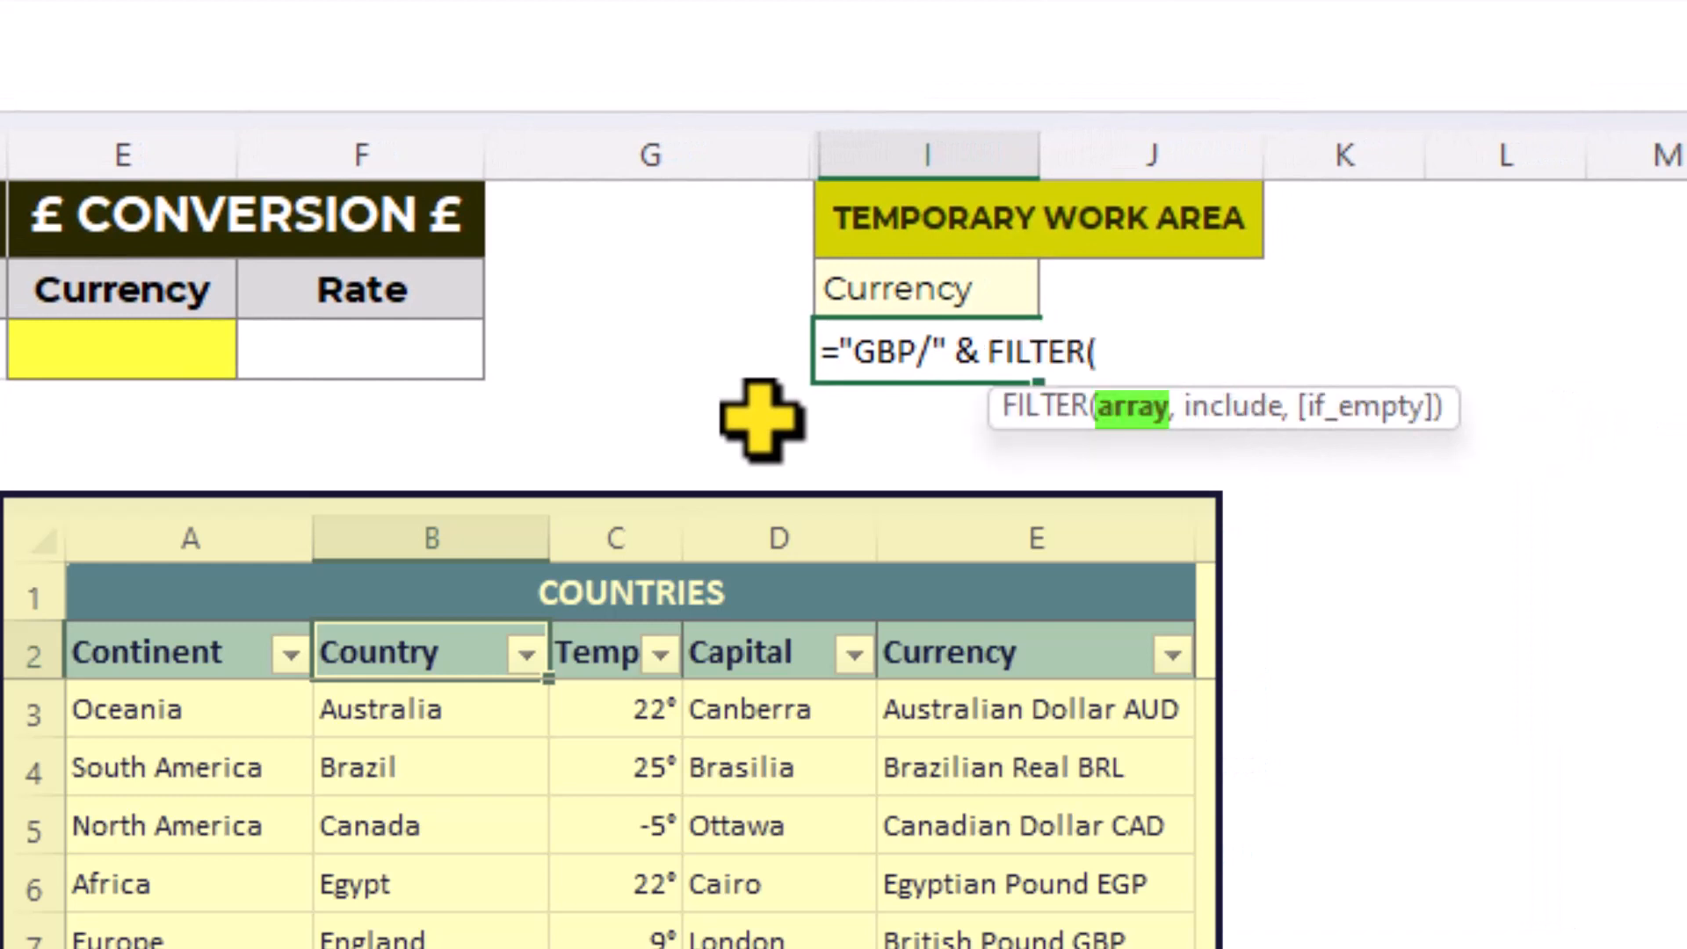
- Nest a RIGHT function in FILTER's array argument, with Tbl_Countries[Currency] as its text
{"action": "type", "text": "ri"}
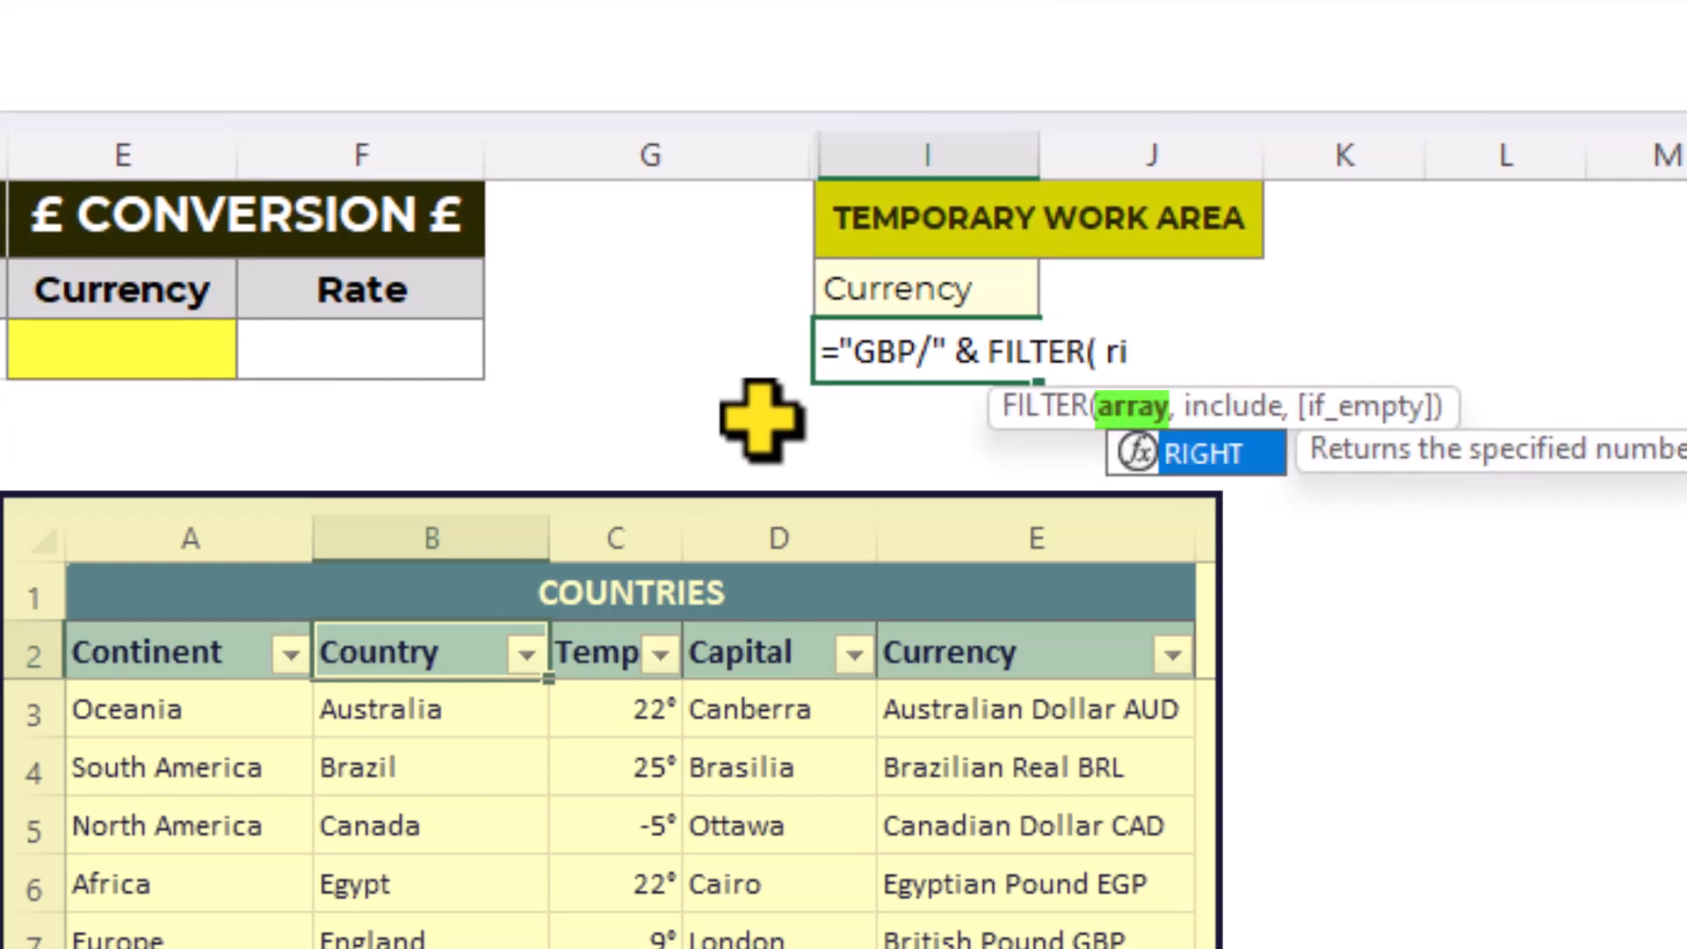
{"action": "key", "text": "Tab"}
{"action": "type", "text": "tbl"}
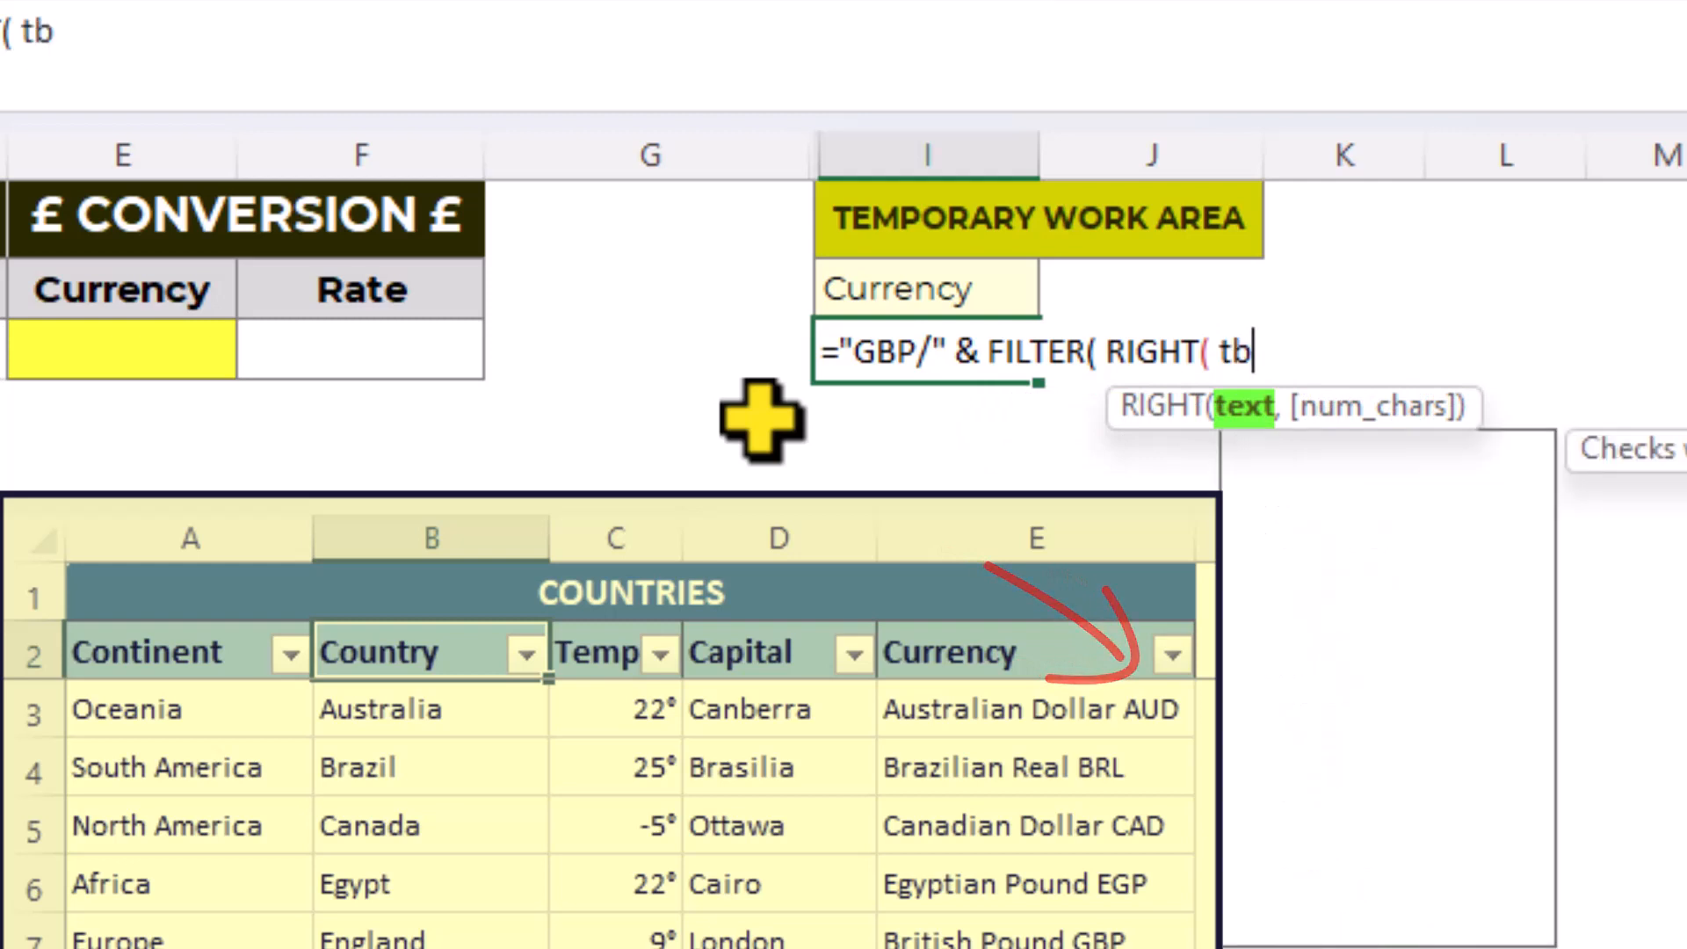
{"action": "key", "text": "Down"}
{"action": "key", "text": "Down"}
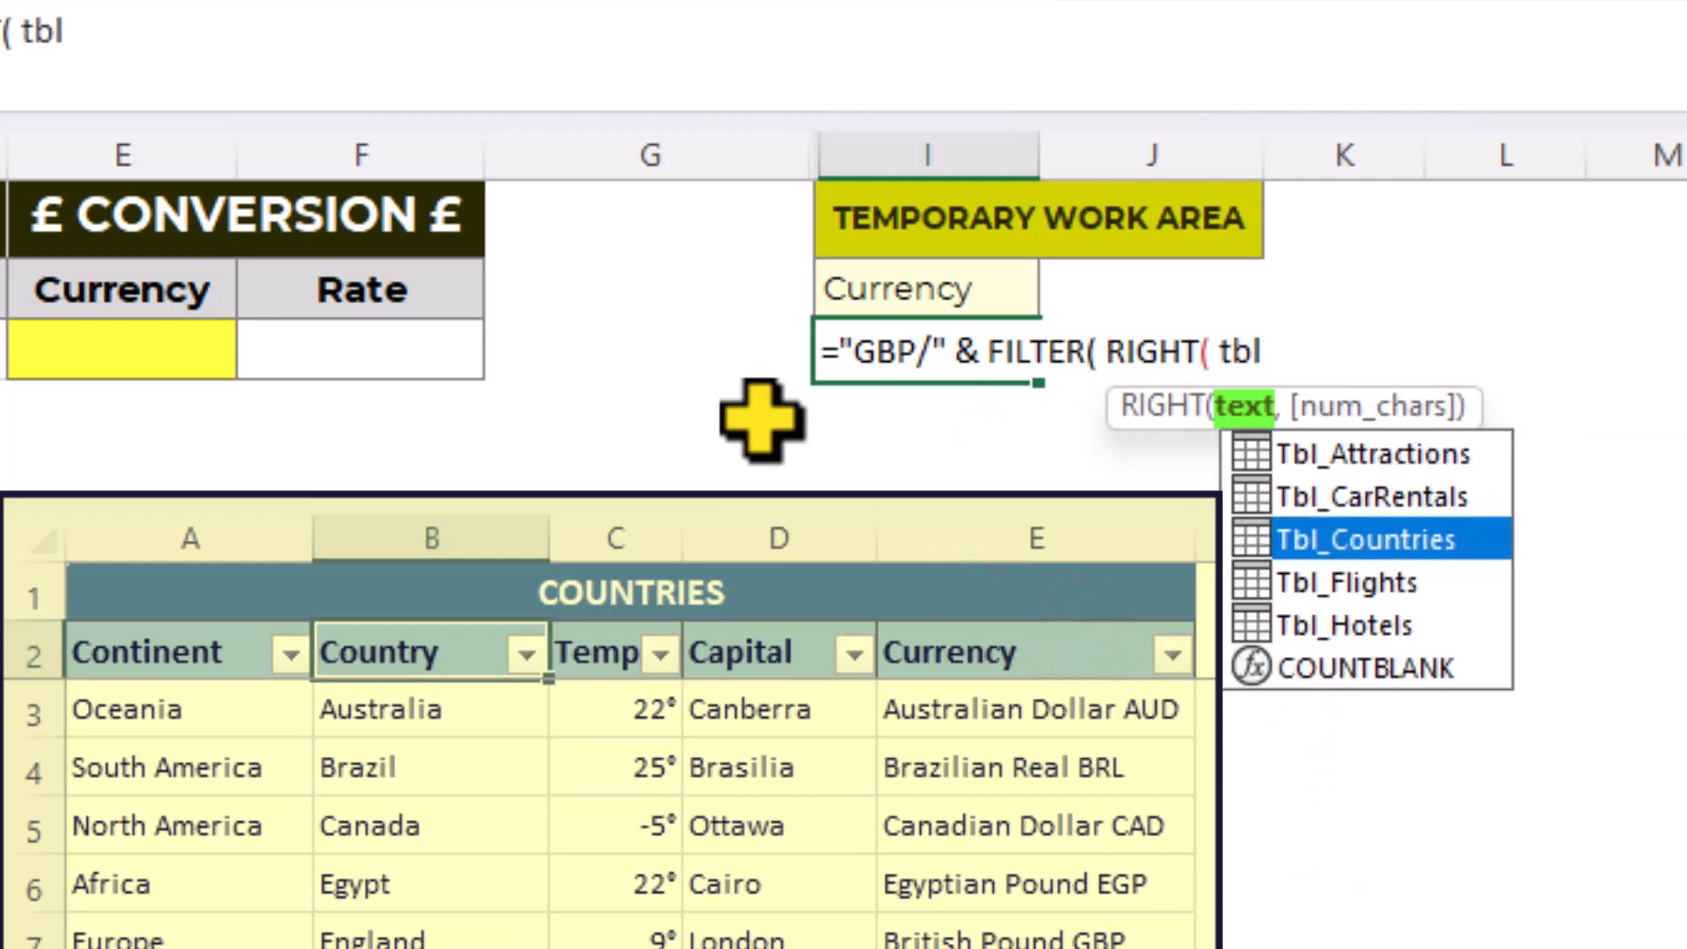
{"action": "key", "text": "Tab"}
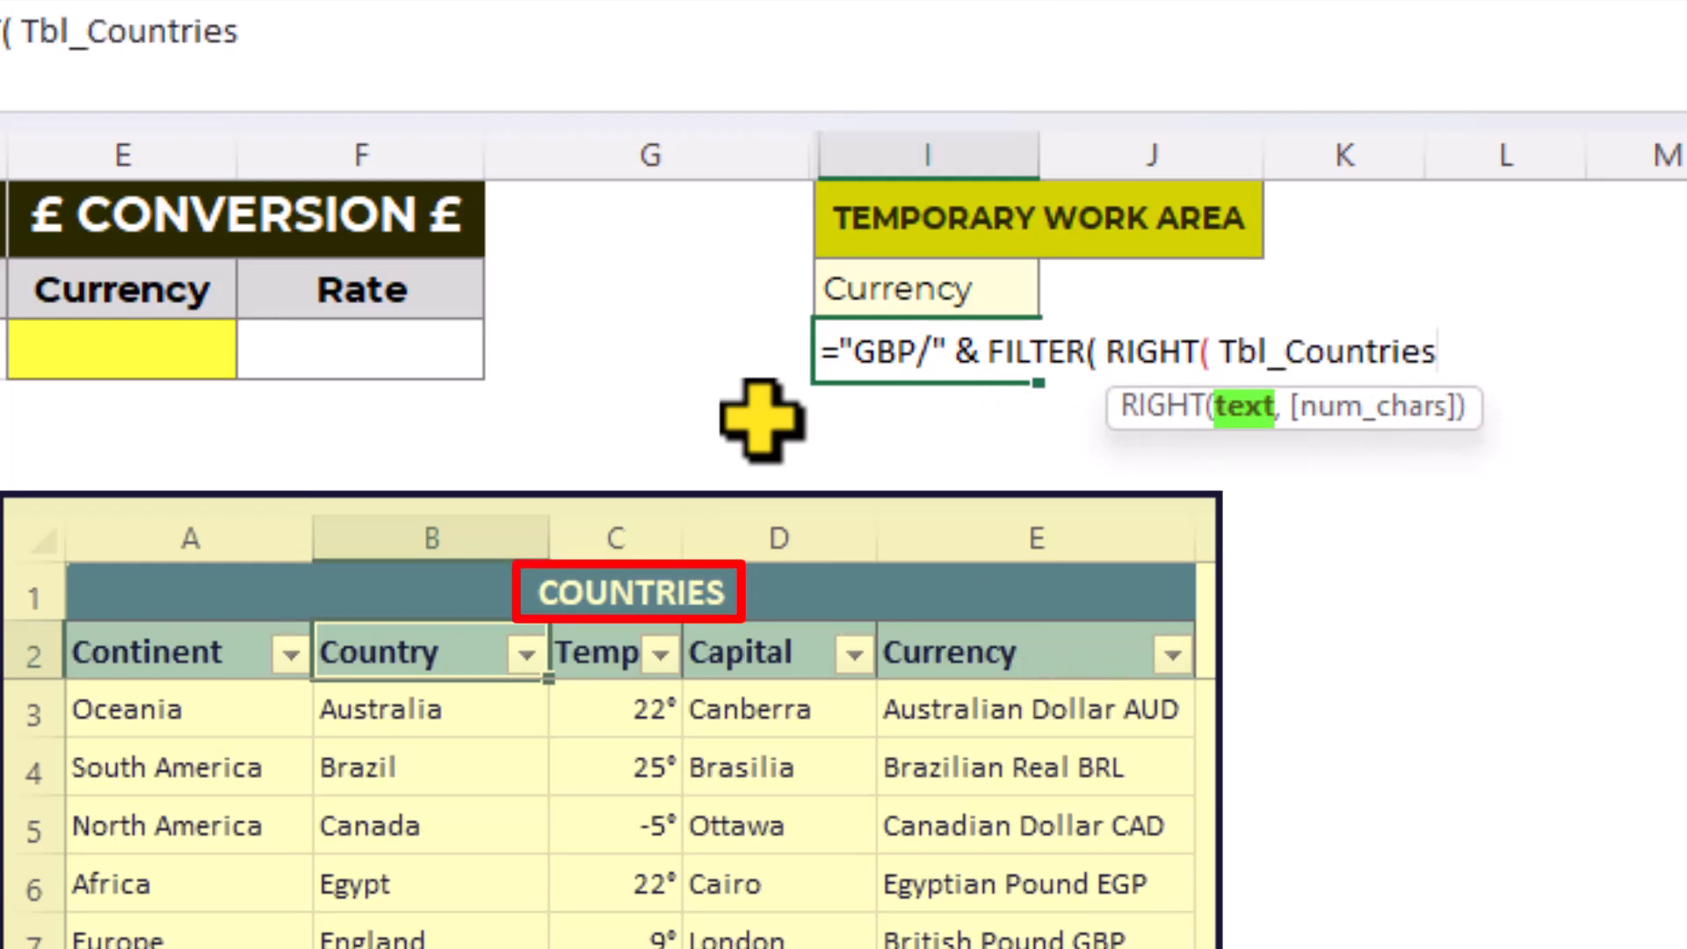
{"action": "type", "text": "["}
{"action": "key", "text": "Down"}
{"action": "key", "text": "Down"}
{"action": "key", "text": "Down"}
{"action": "key", "text": "Down"}
{"action": "key", "text": "Down"}
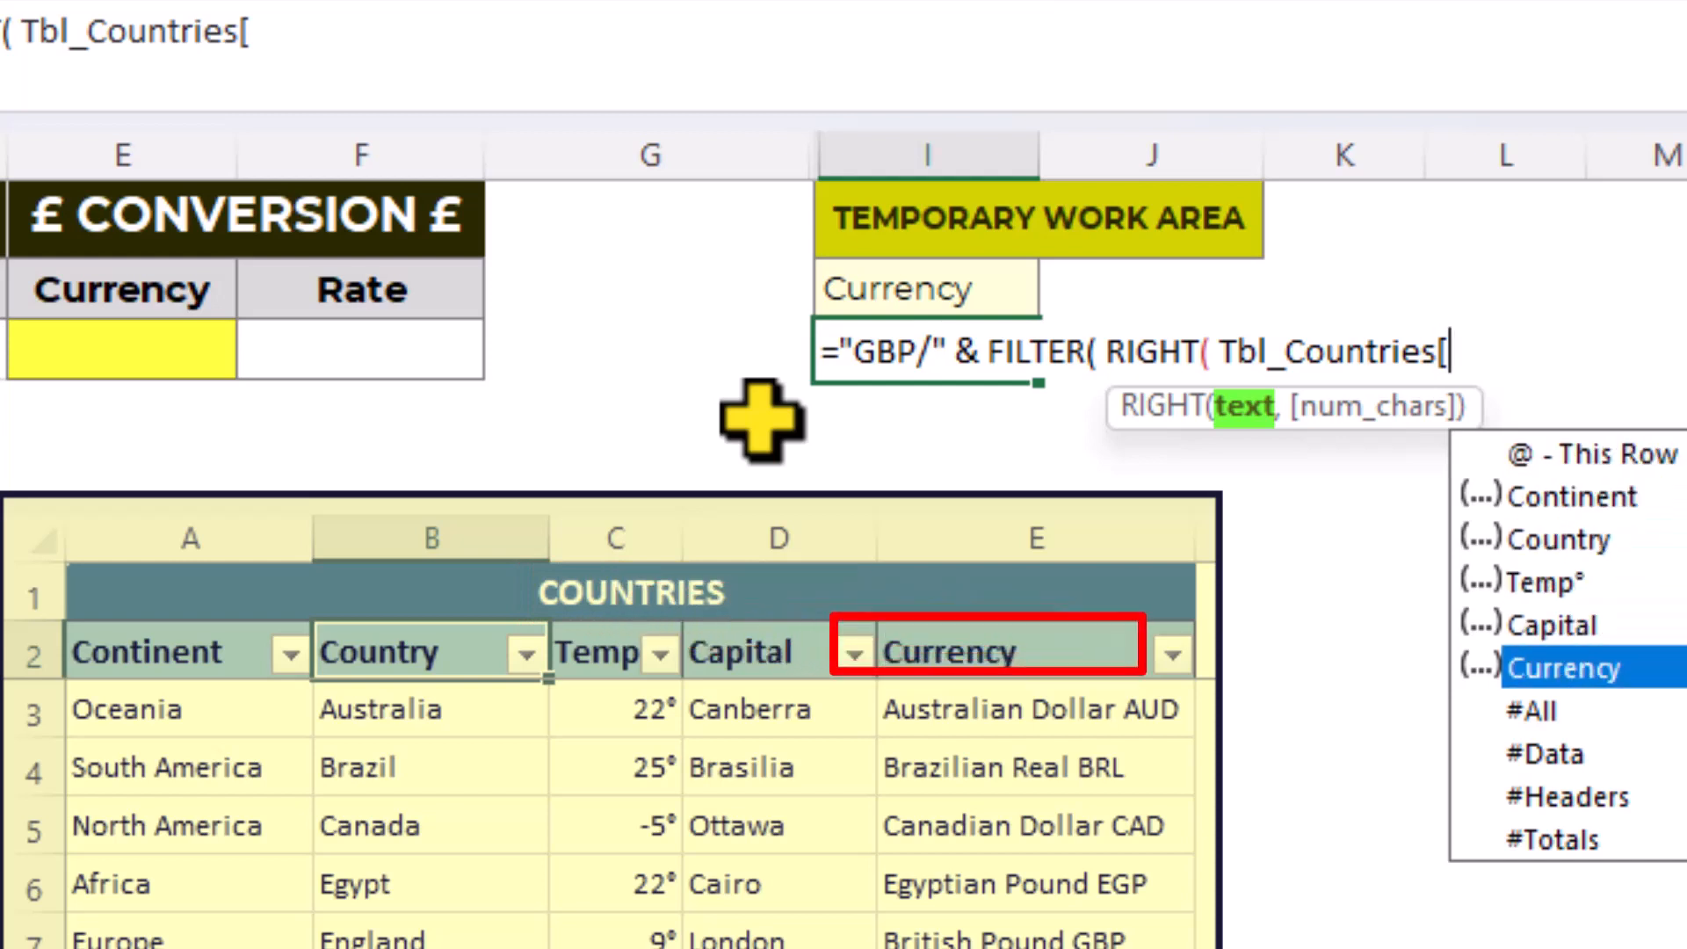
{"action": "key", "text": "Tab"}
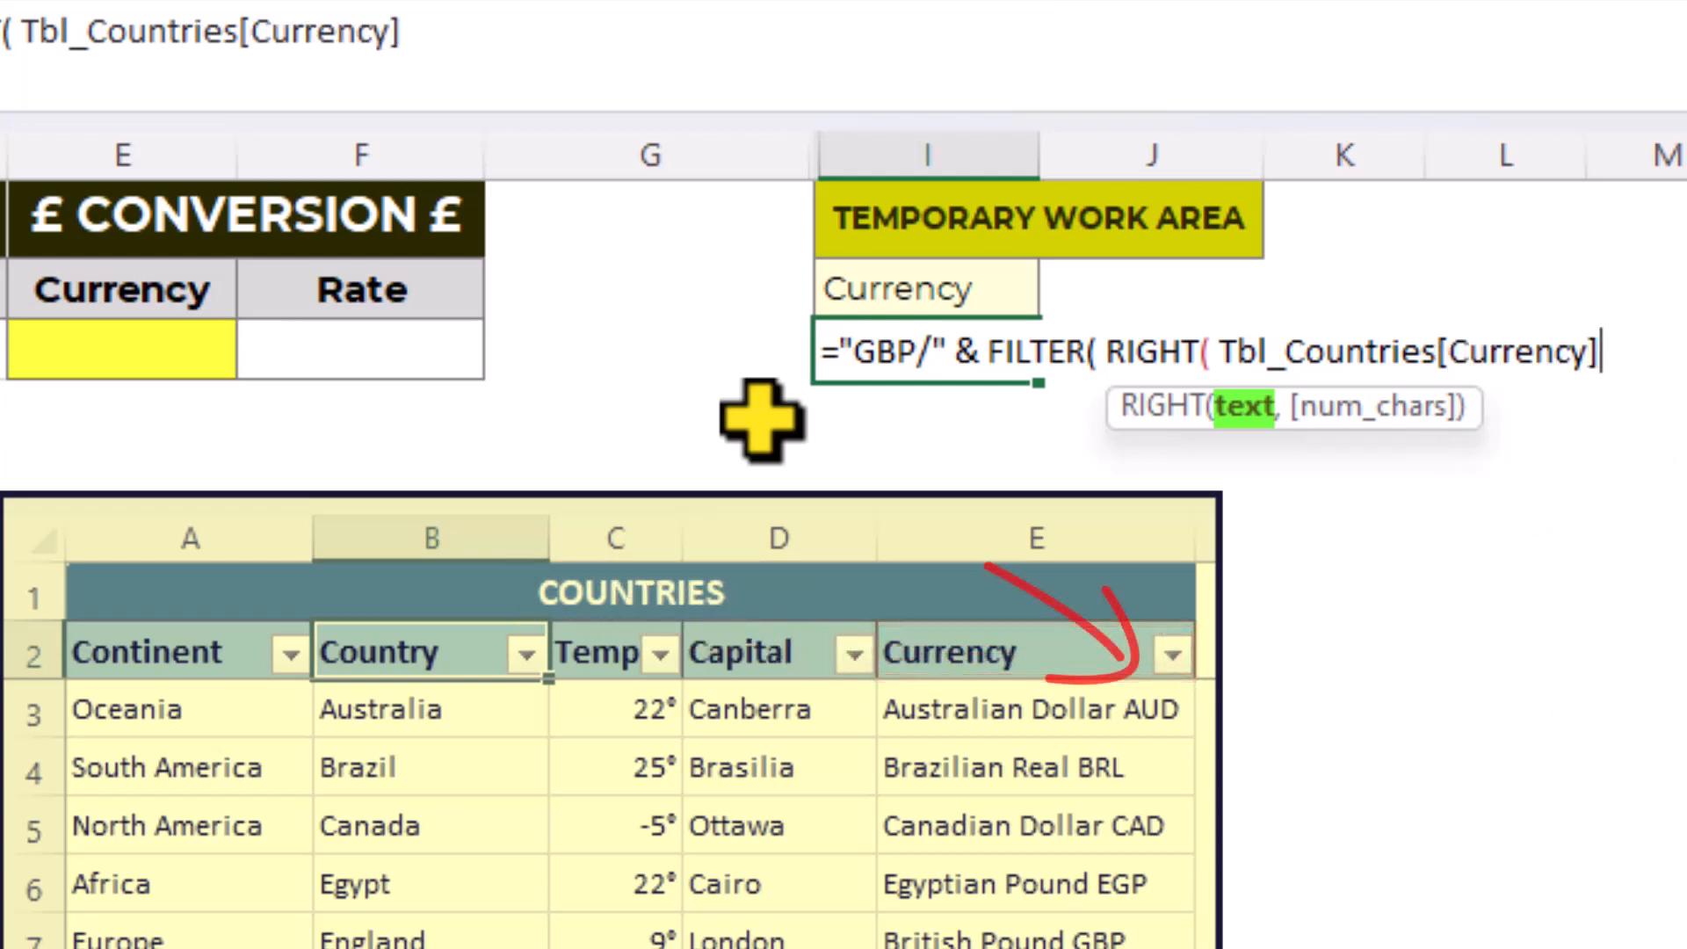
- Set RIGHT to return 3 characters, close it, and continue the FILTER formula on a new line
{"action": "type", "text": ","}
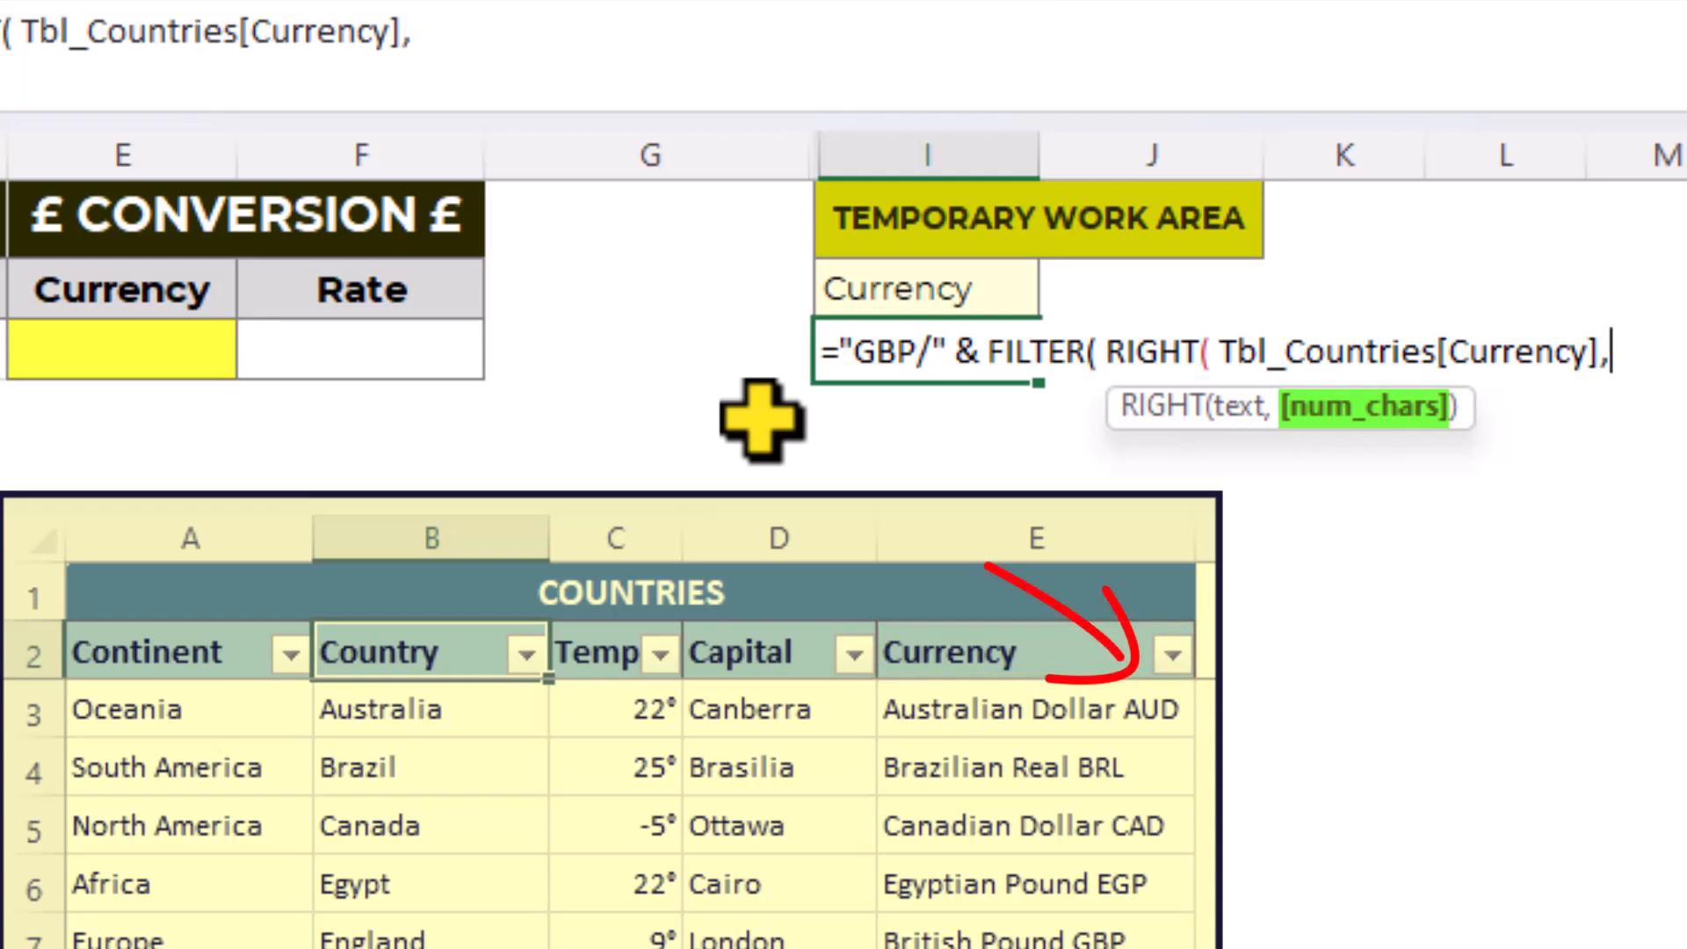
{"action": "type", "text": "3"}
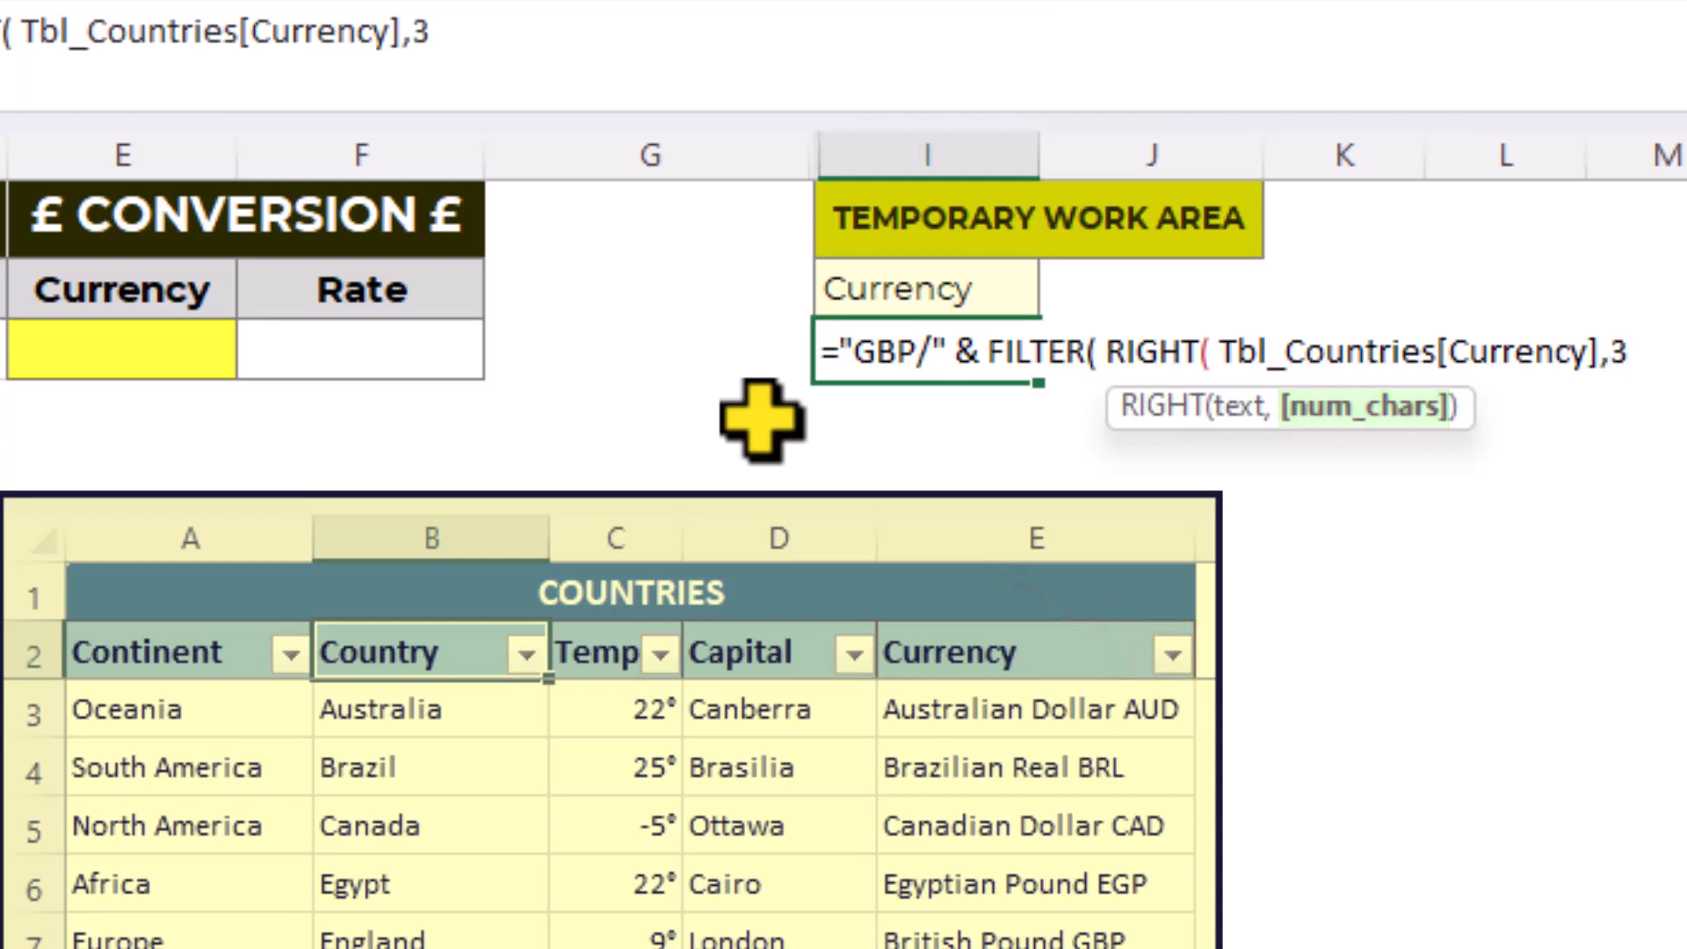
{"action": "type", "text": ")"}
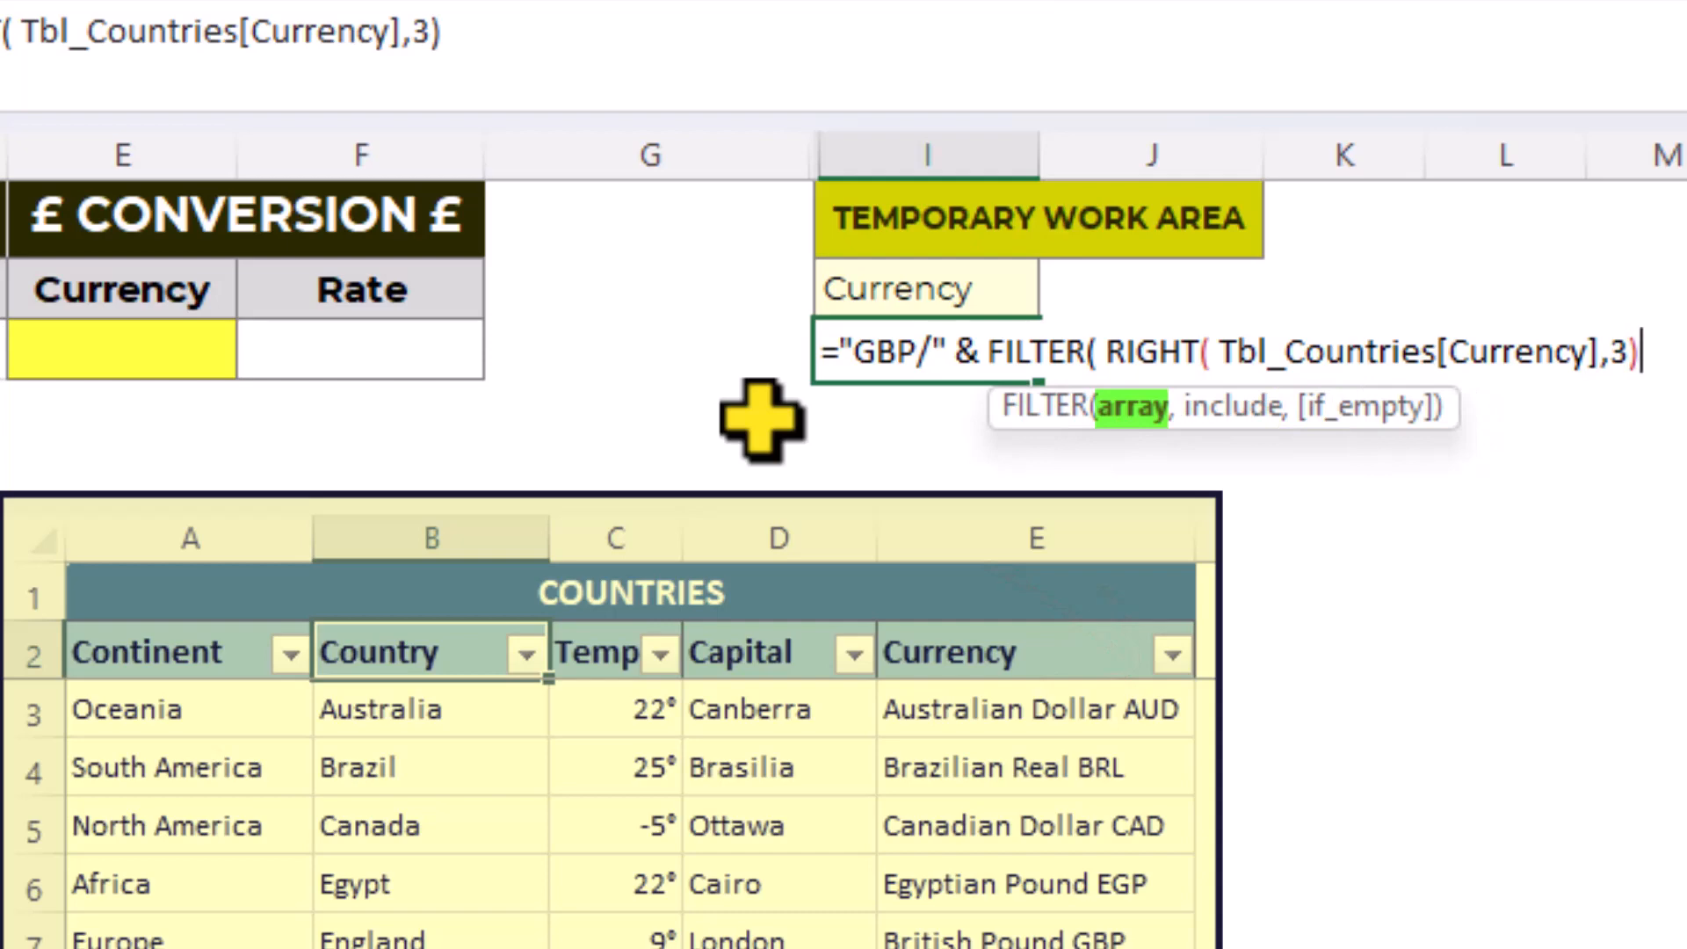
{"action": "type", "text": ","}
{"action": "key", "text": "alt+Return"}
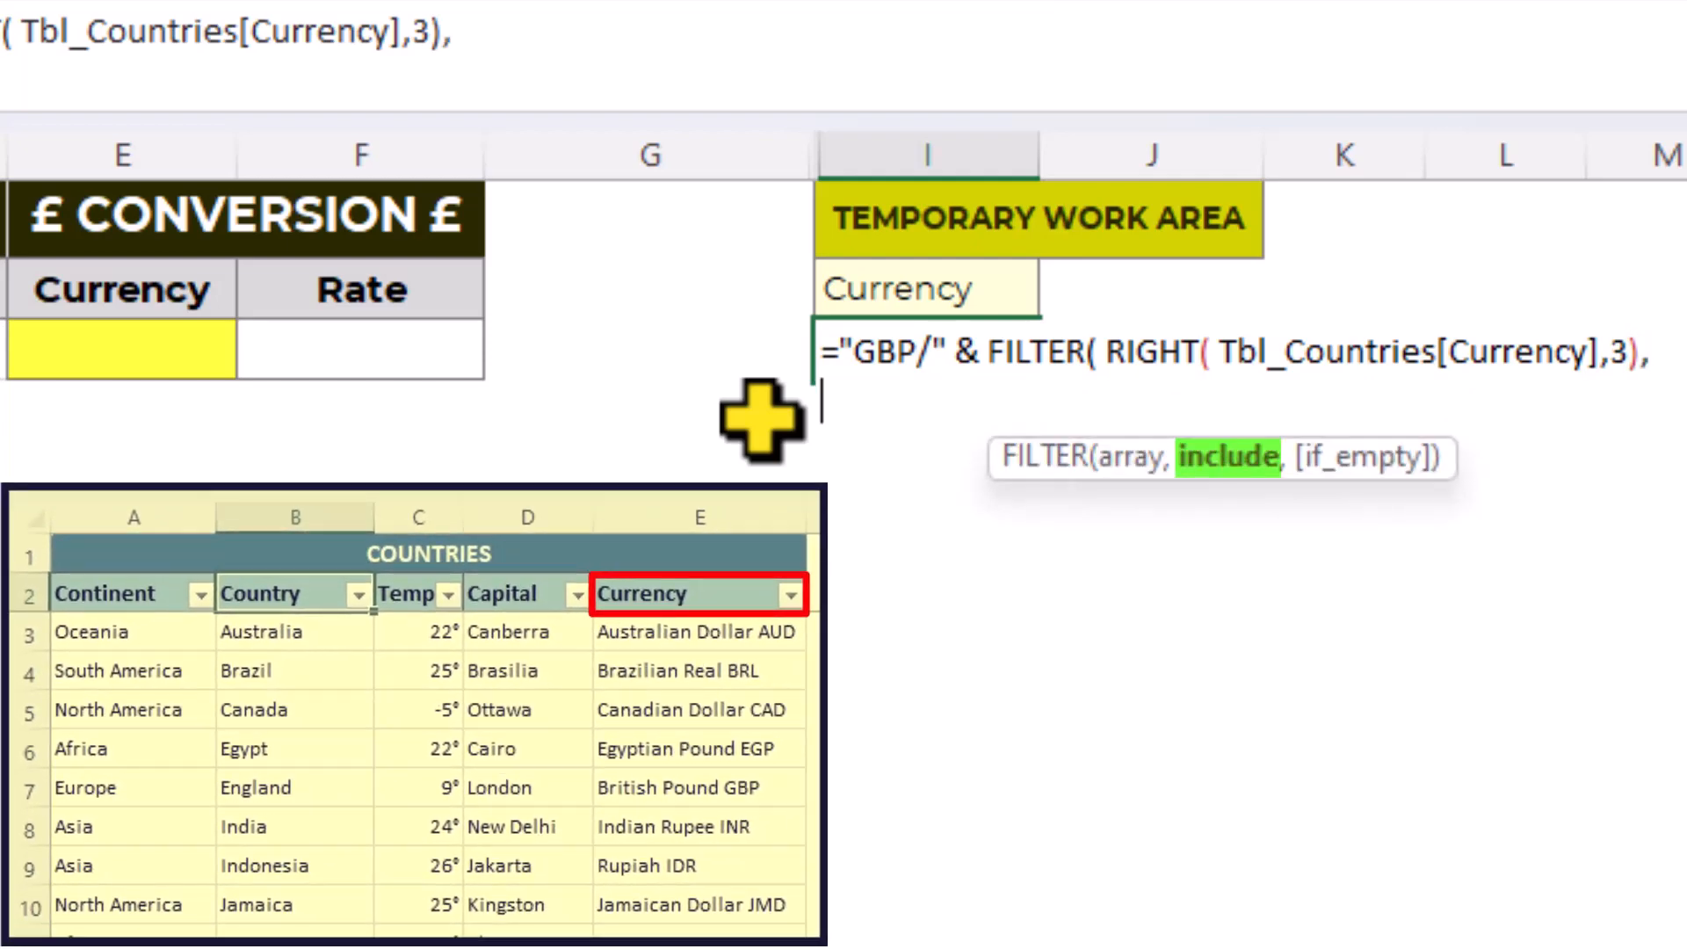
- Complete the formula with the include condition Tbl_Countries[Country]=$C$3 and enter it
{"action": "type", "text": "tb"}
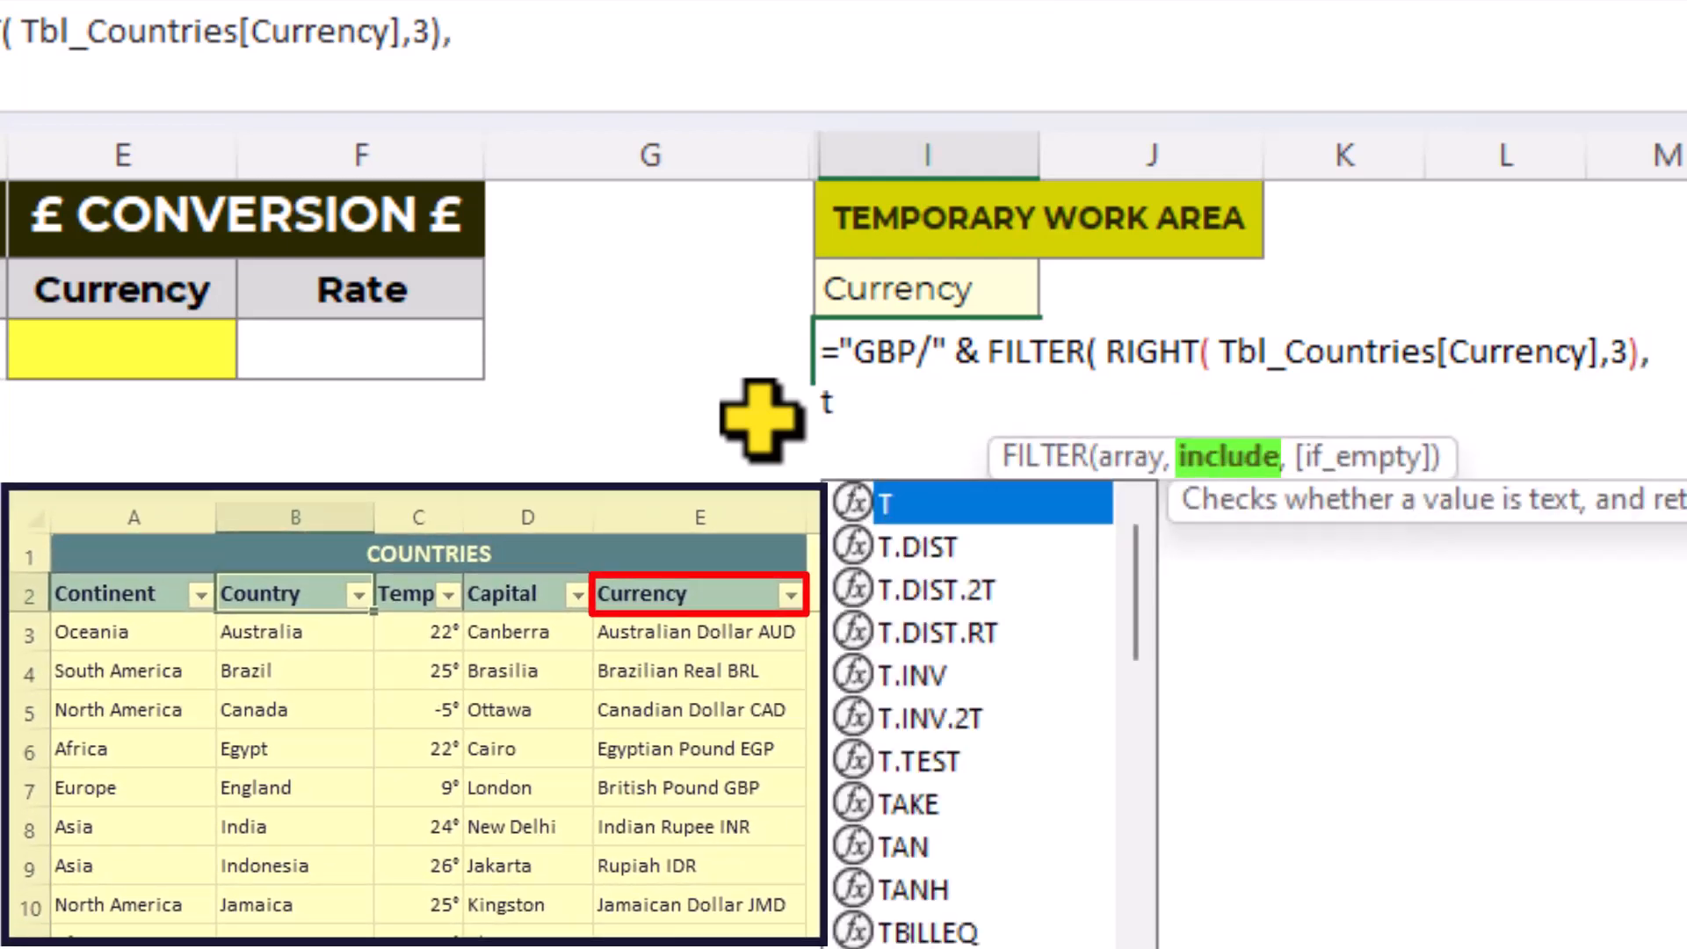
{"action": "key", "text": "Down"}
{"action": "key", "text": "Down"}
{"action": "key", "text": "Down"}
{"action": "key", "text": "Down"}
{"action": "key", "text": "Down"}
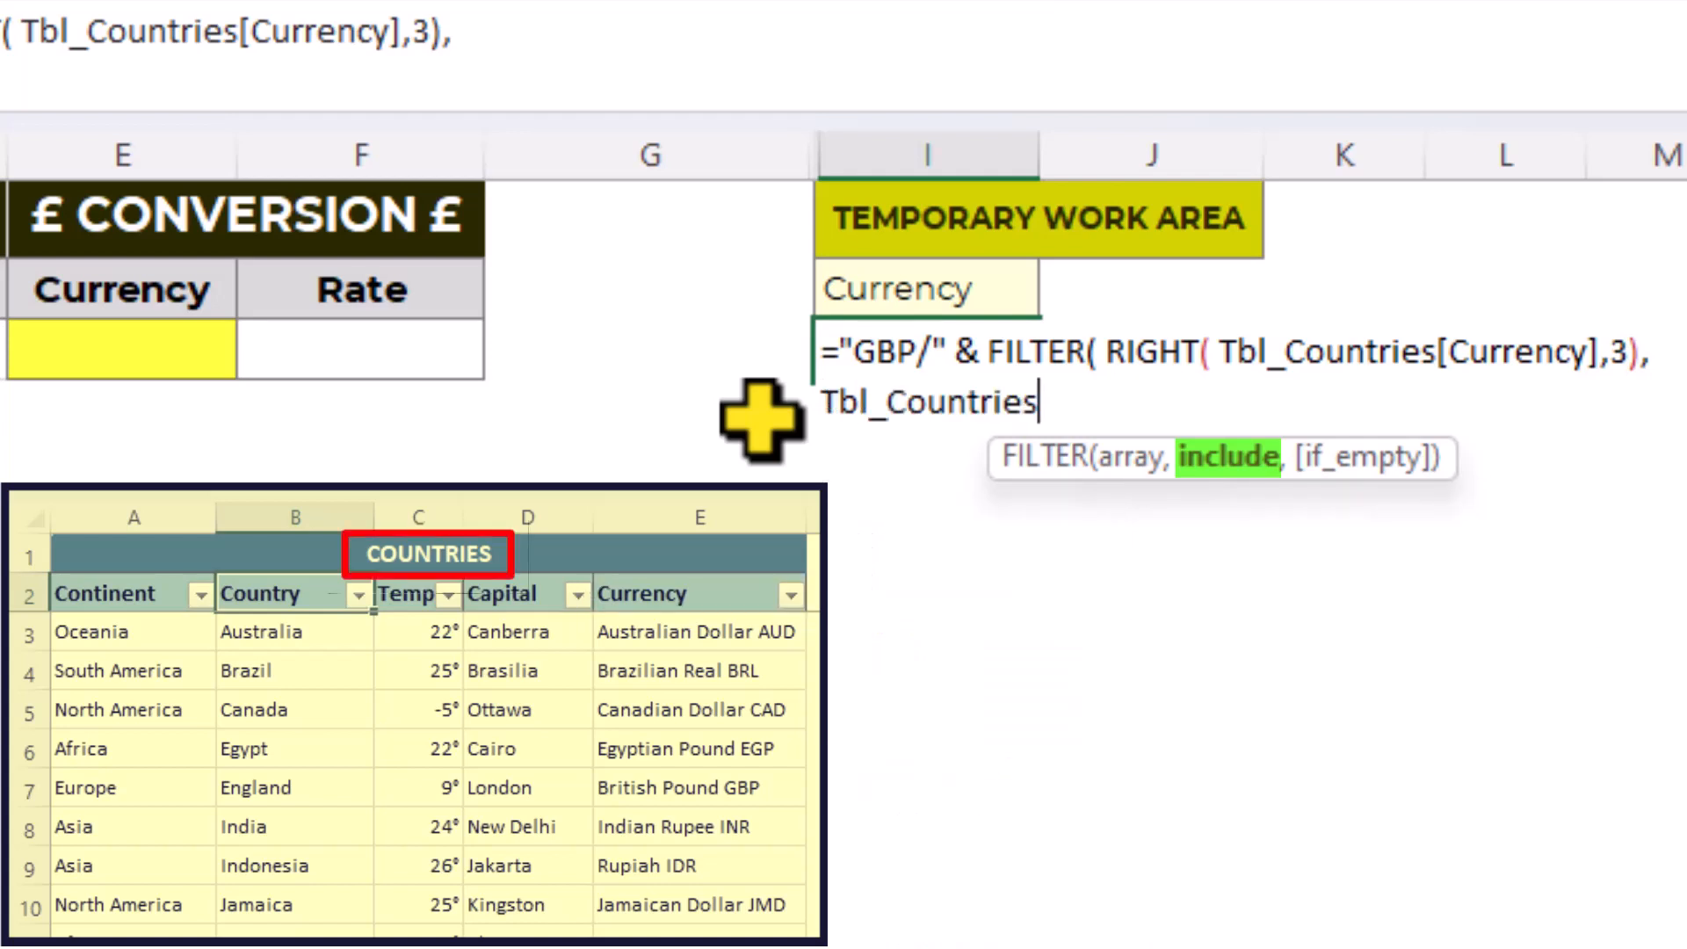
{"action": "type", "text": "["}
{"action": "key", "text": "Down"}
{"action": "key", "text": "Down"}
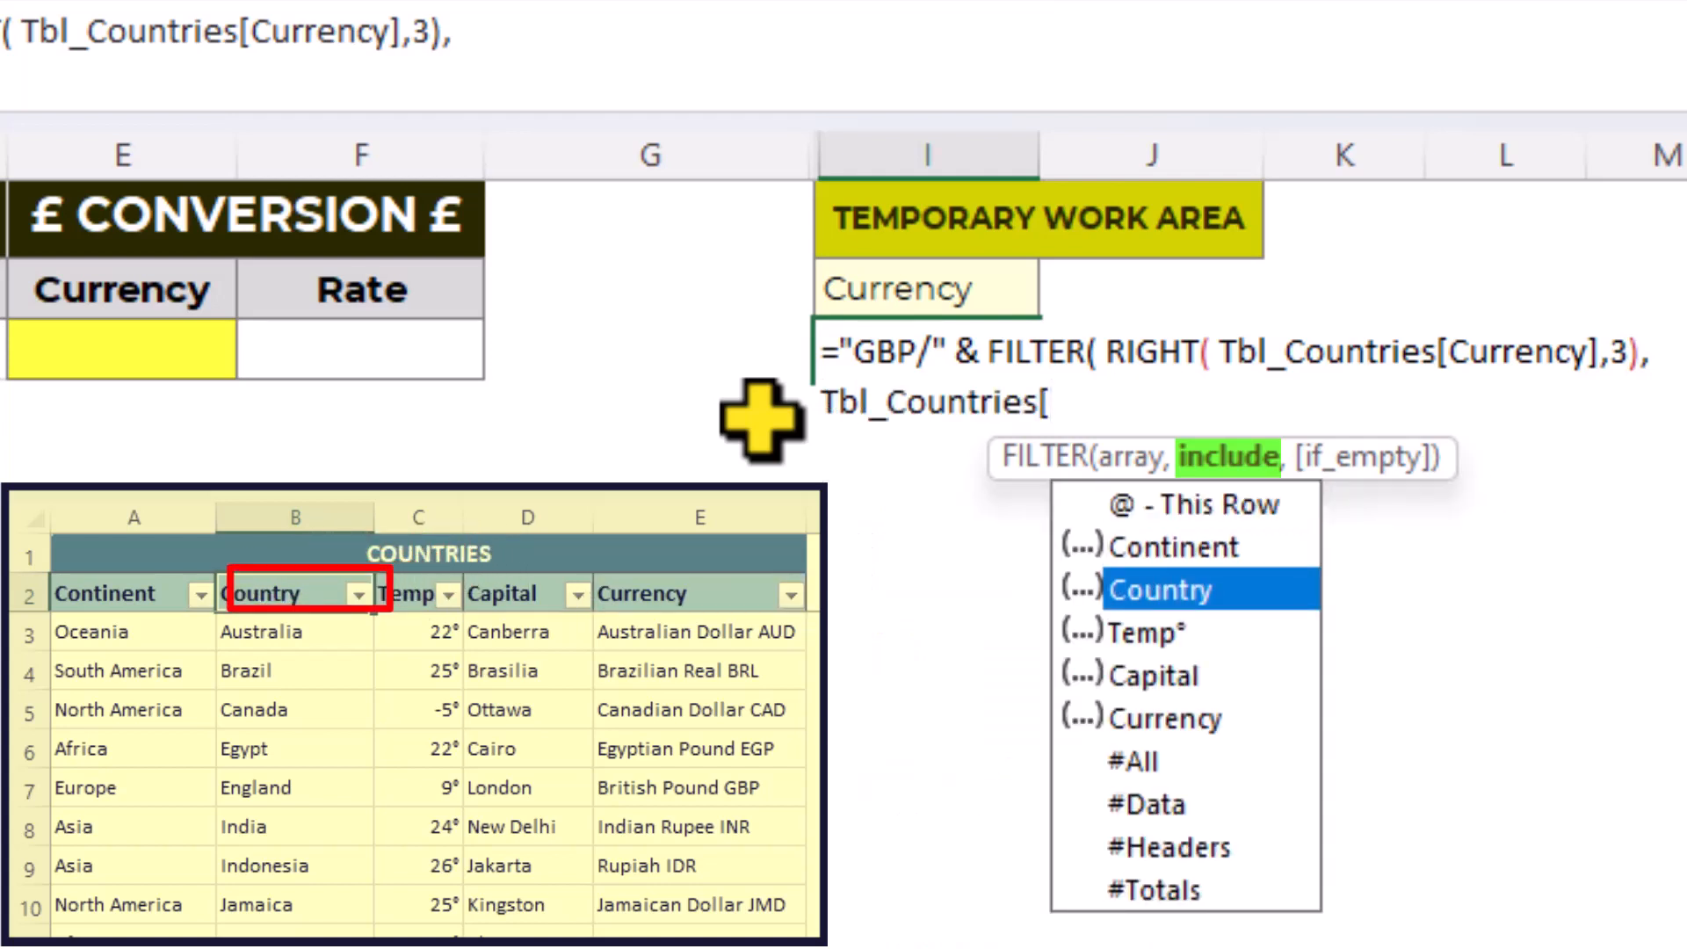
{"action": "key", "text": "Tab"}
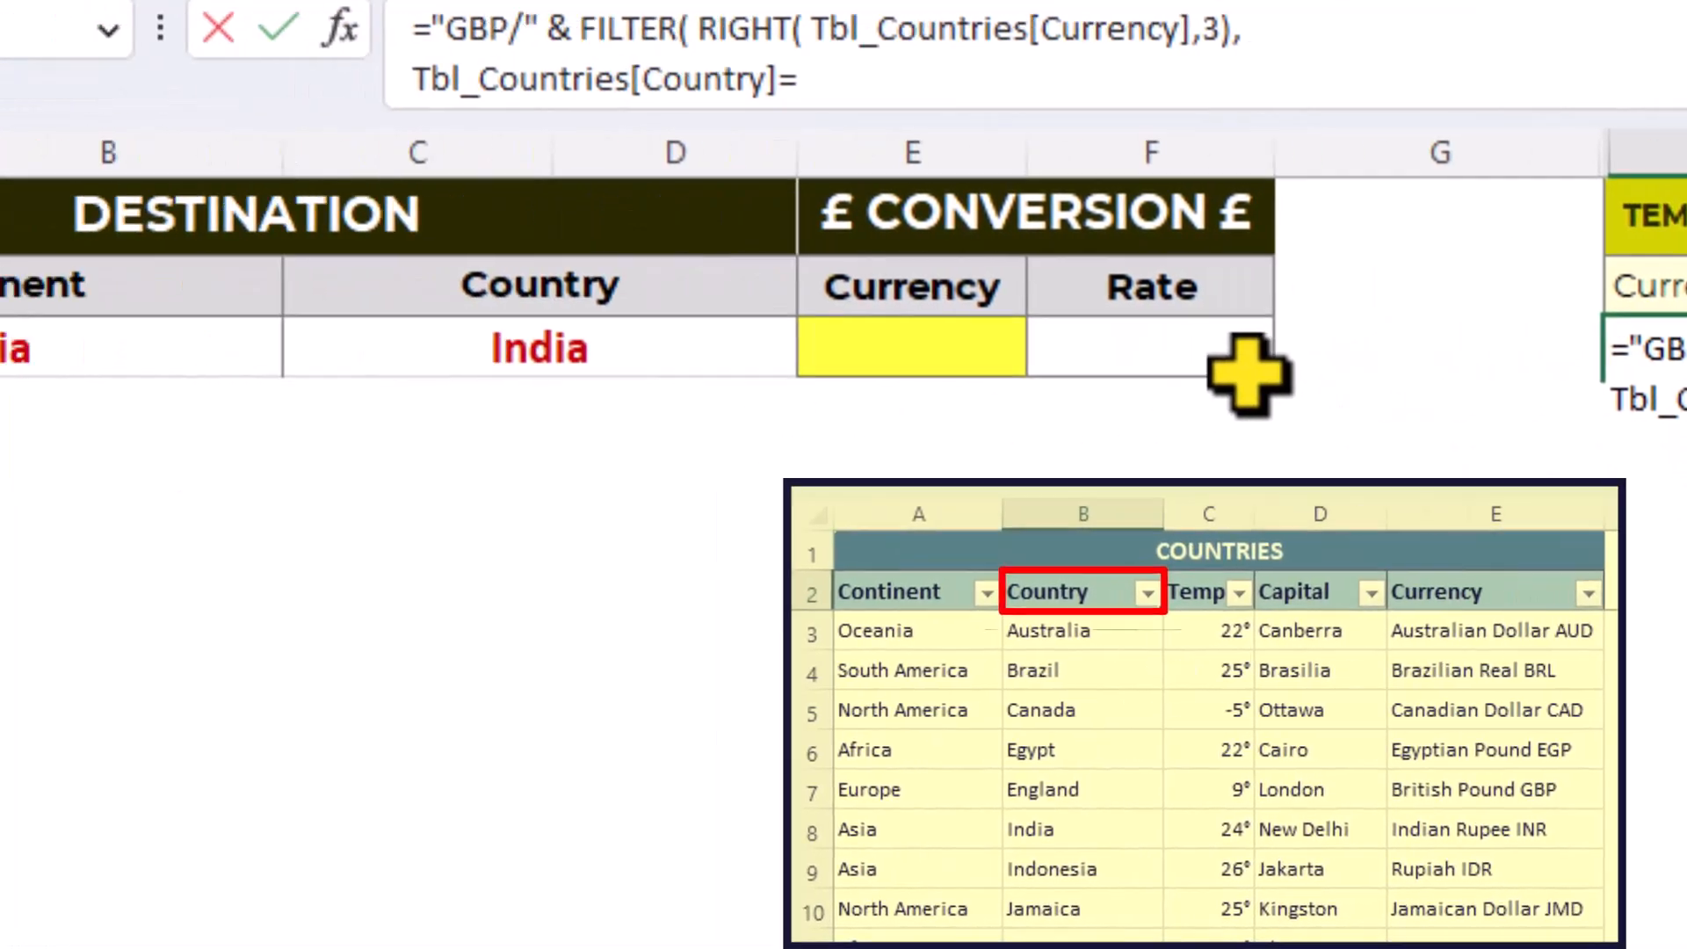
{"action": "left_click", "coordinate": [1024, 346]}
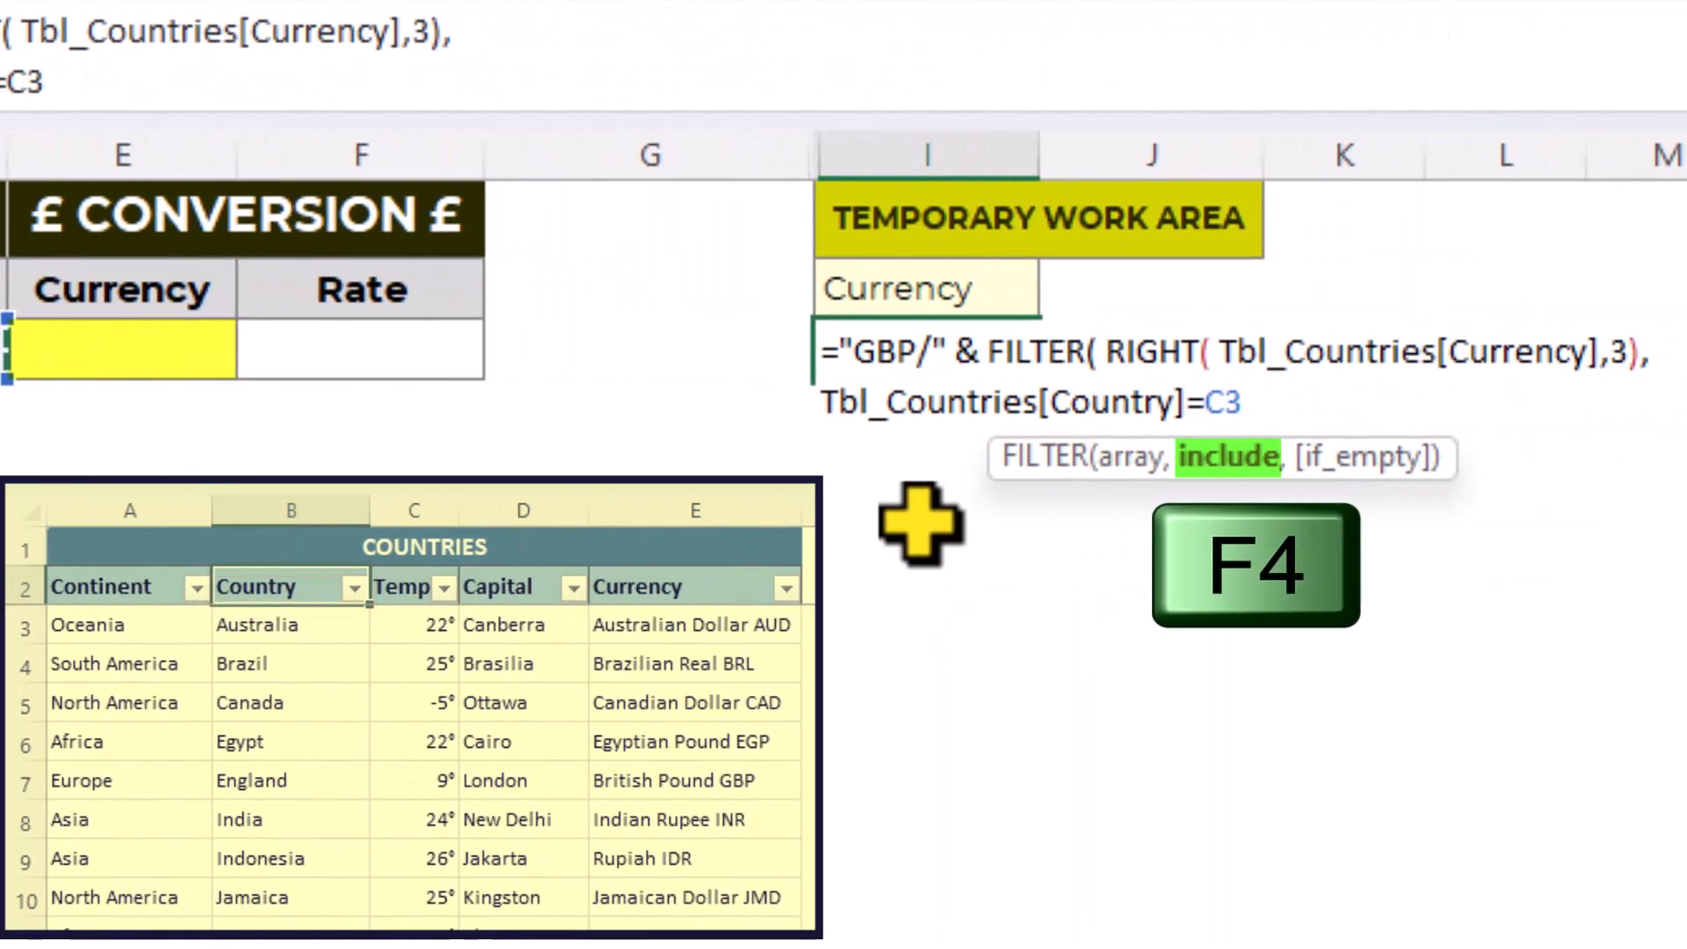
{"action": "key", "text": "F4"}
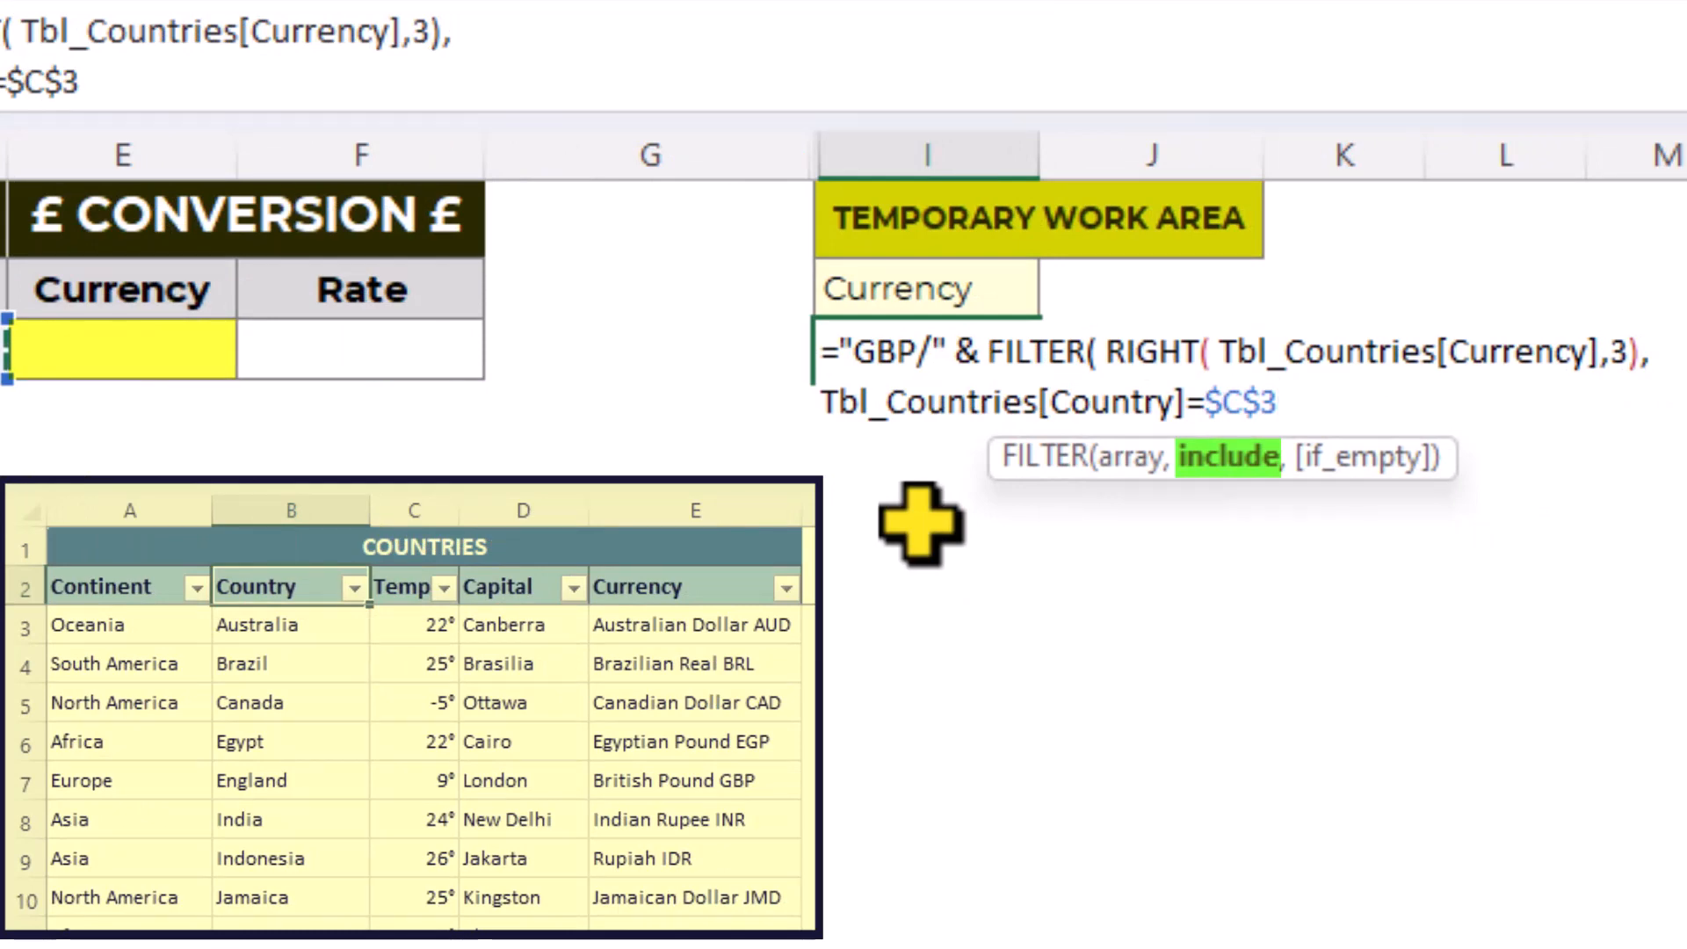
{"action": "type", "text": ")"}
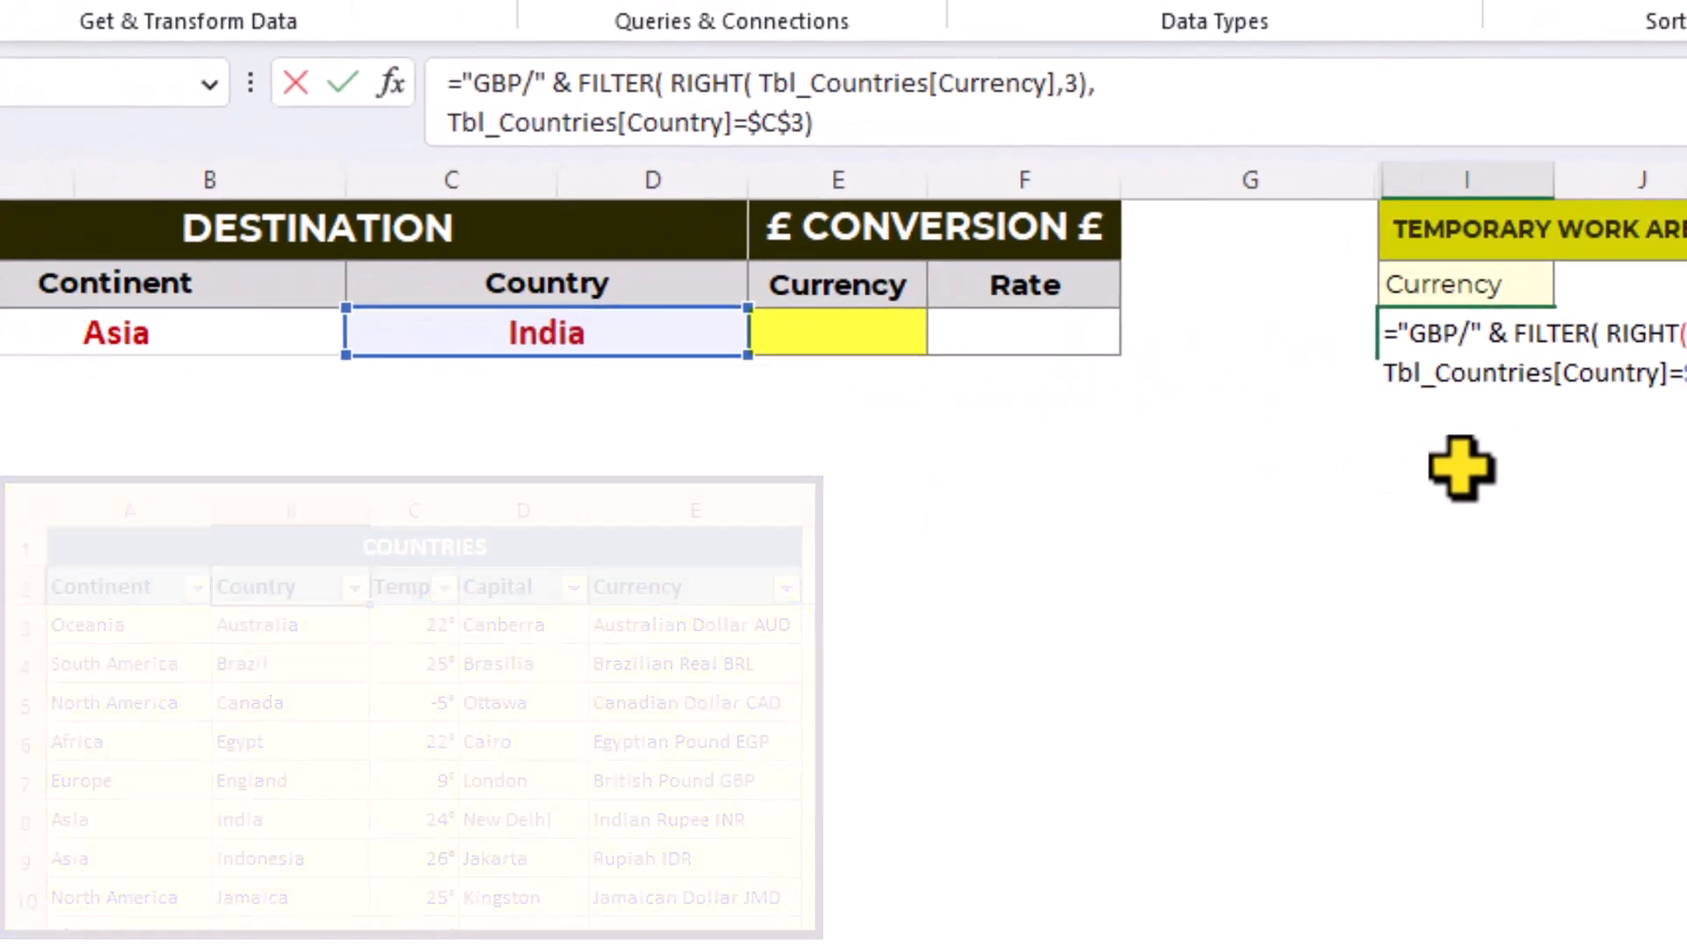
{"action": "key", "text": "Return"}
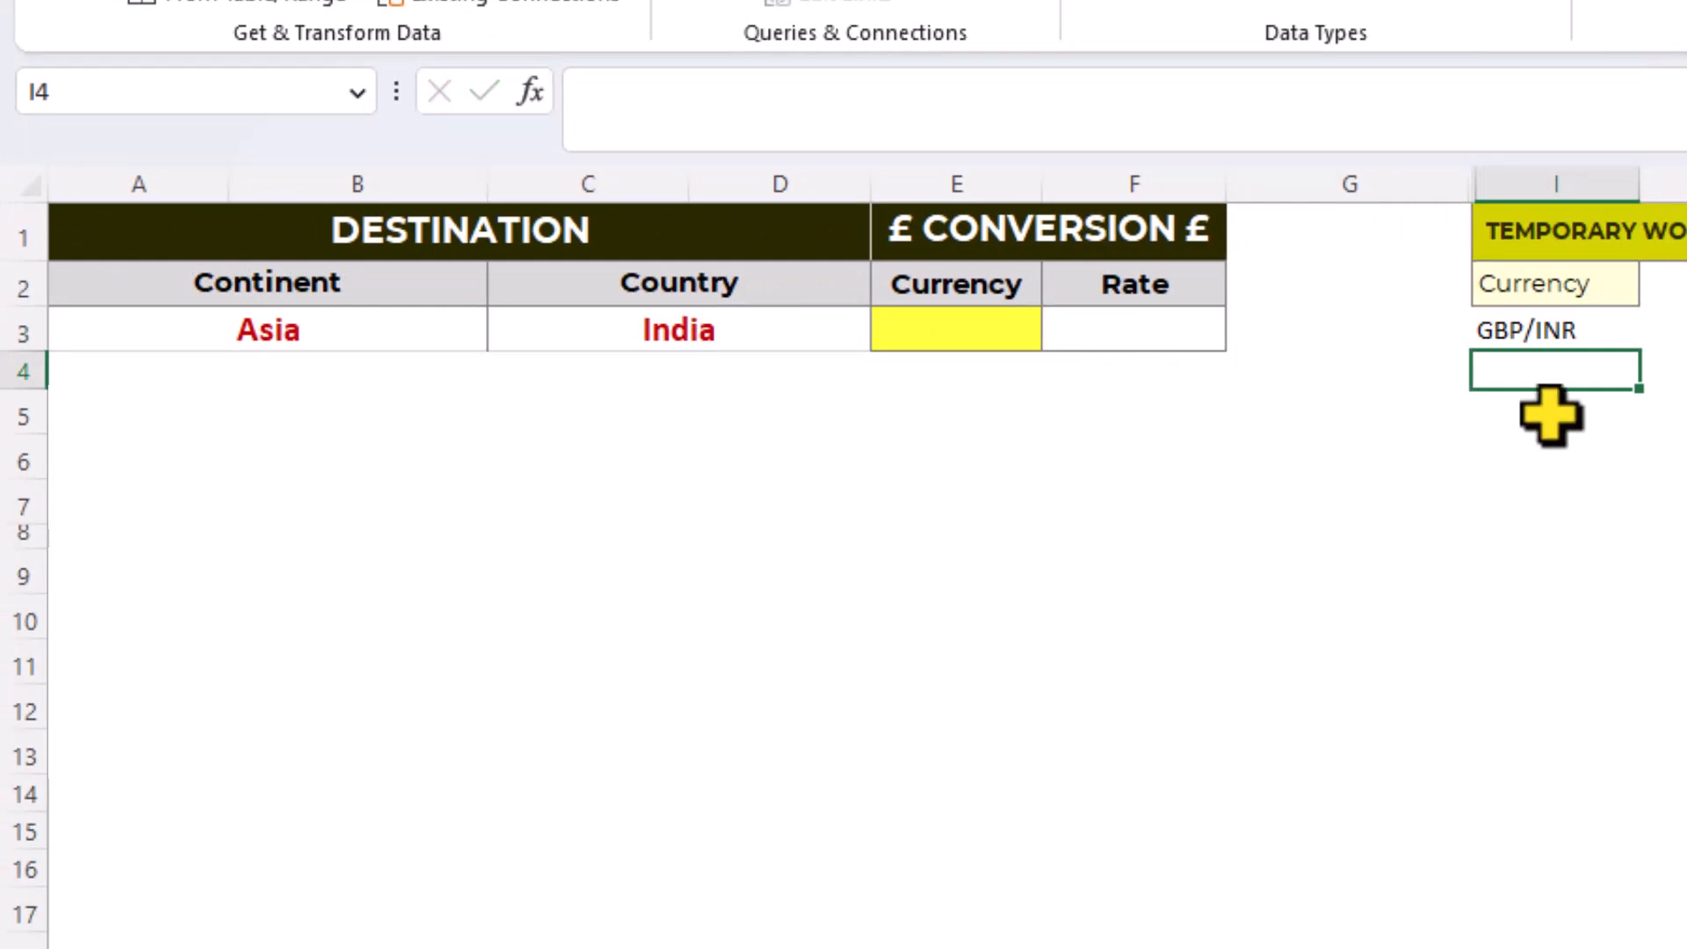
- Copy the currency pair in I3 and paste it as a value into E3 under the conversion Currency heading
{"action": "left_click", "coordinate": [1543, 327]}
{"action": "right_click", "coordinate": [1542, 327]}
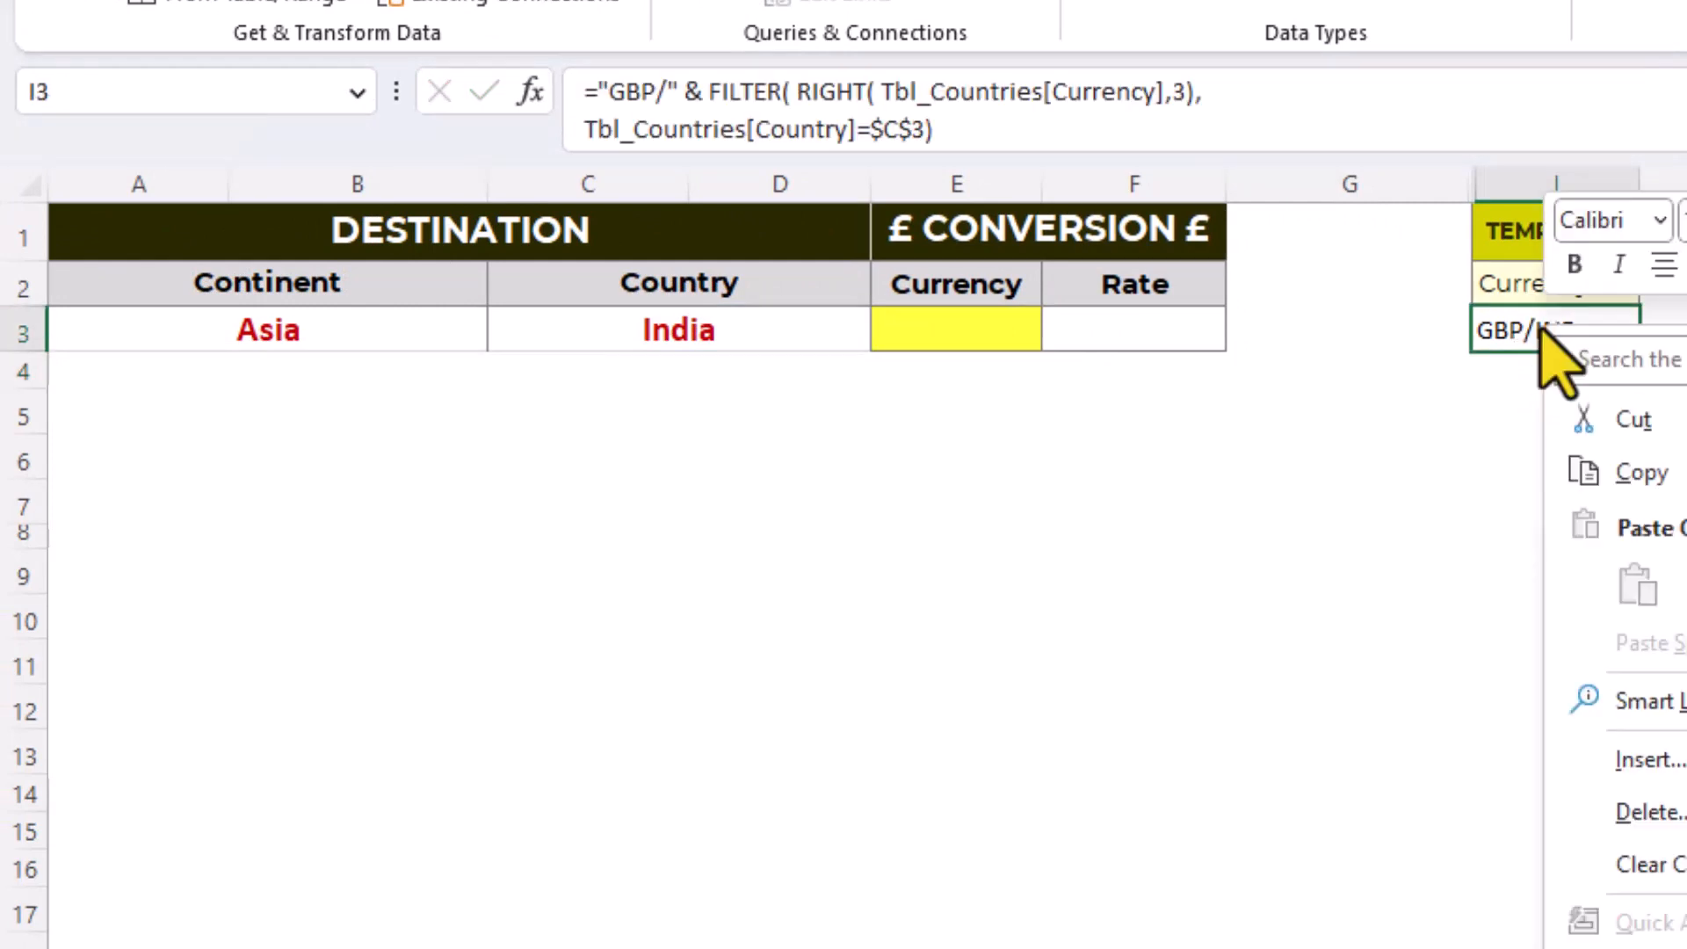
{"action": "left_click", "coordinate": [1597, 479]}
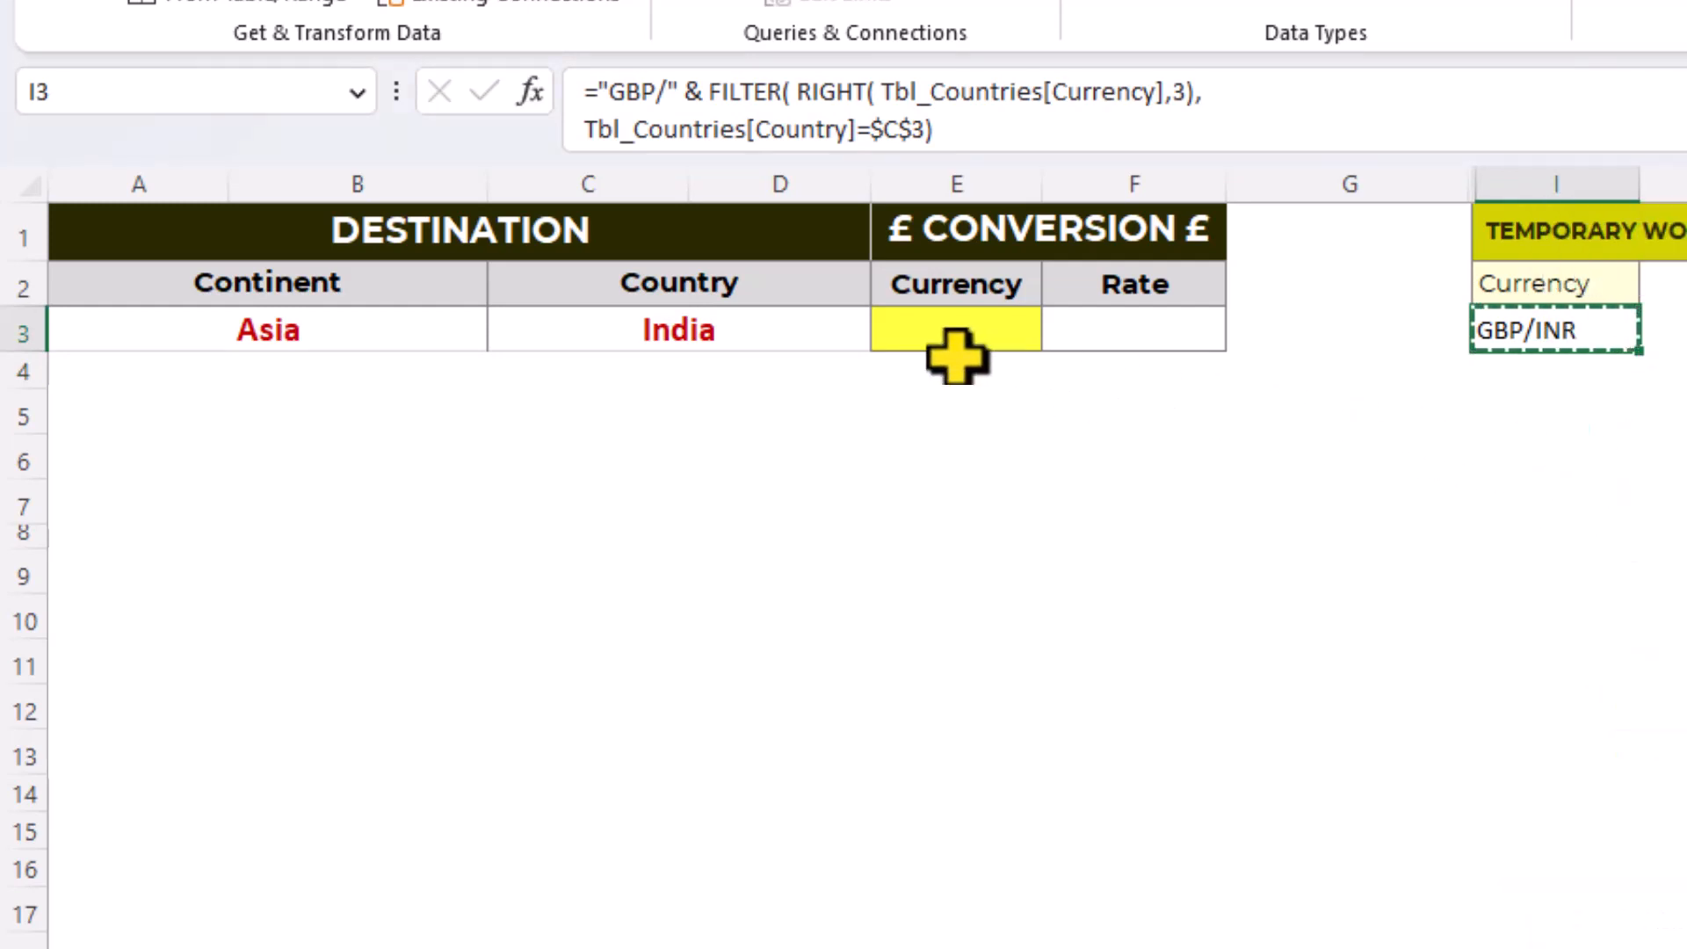
{"action": "left_click", "coordinate": [886, 328]}
{"action": "right_click", "coordinate": [888, 330]}
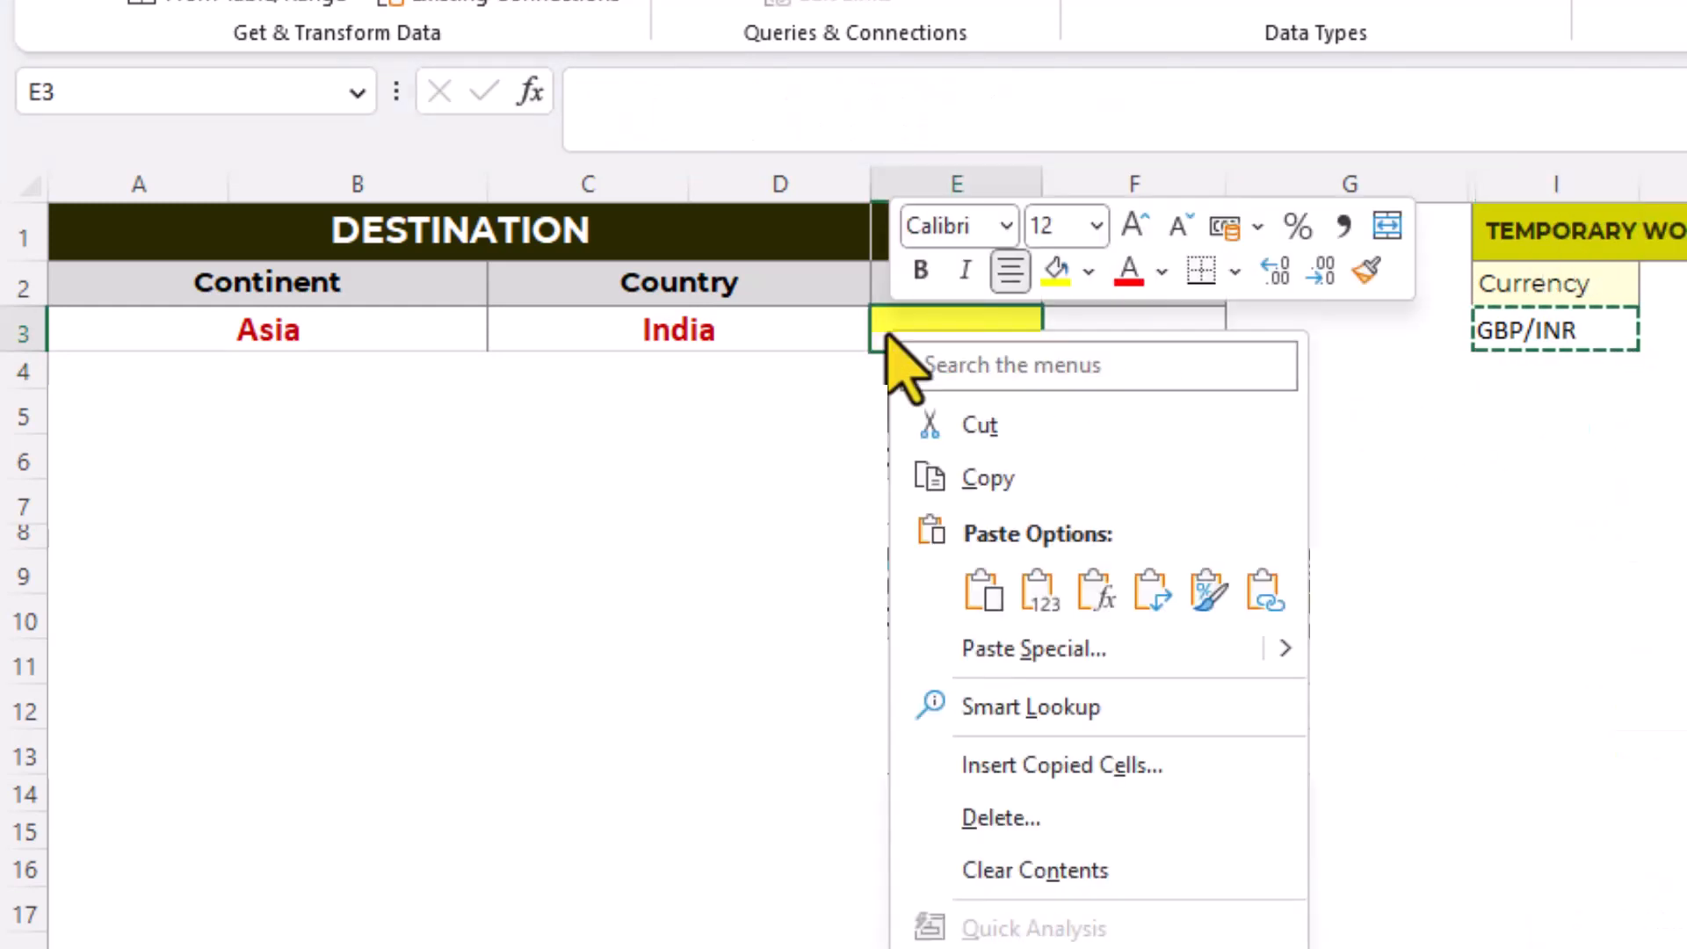
{"action": "left_click", "coordinate": [1037, 593]}
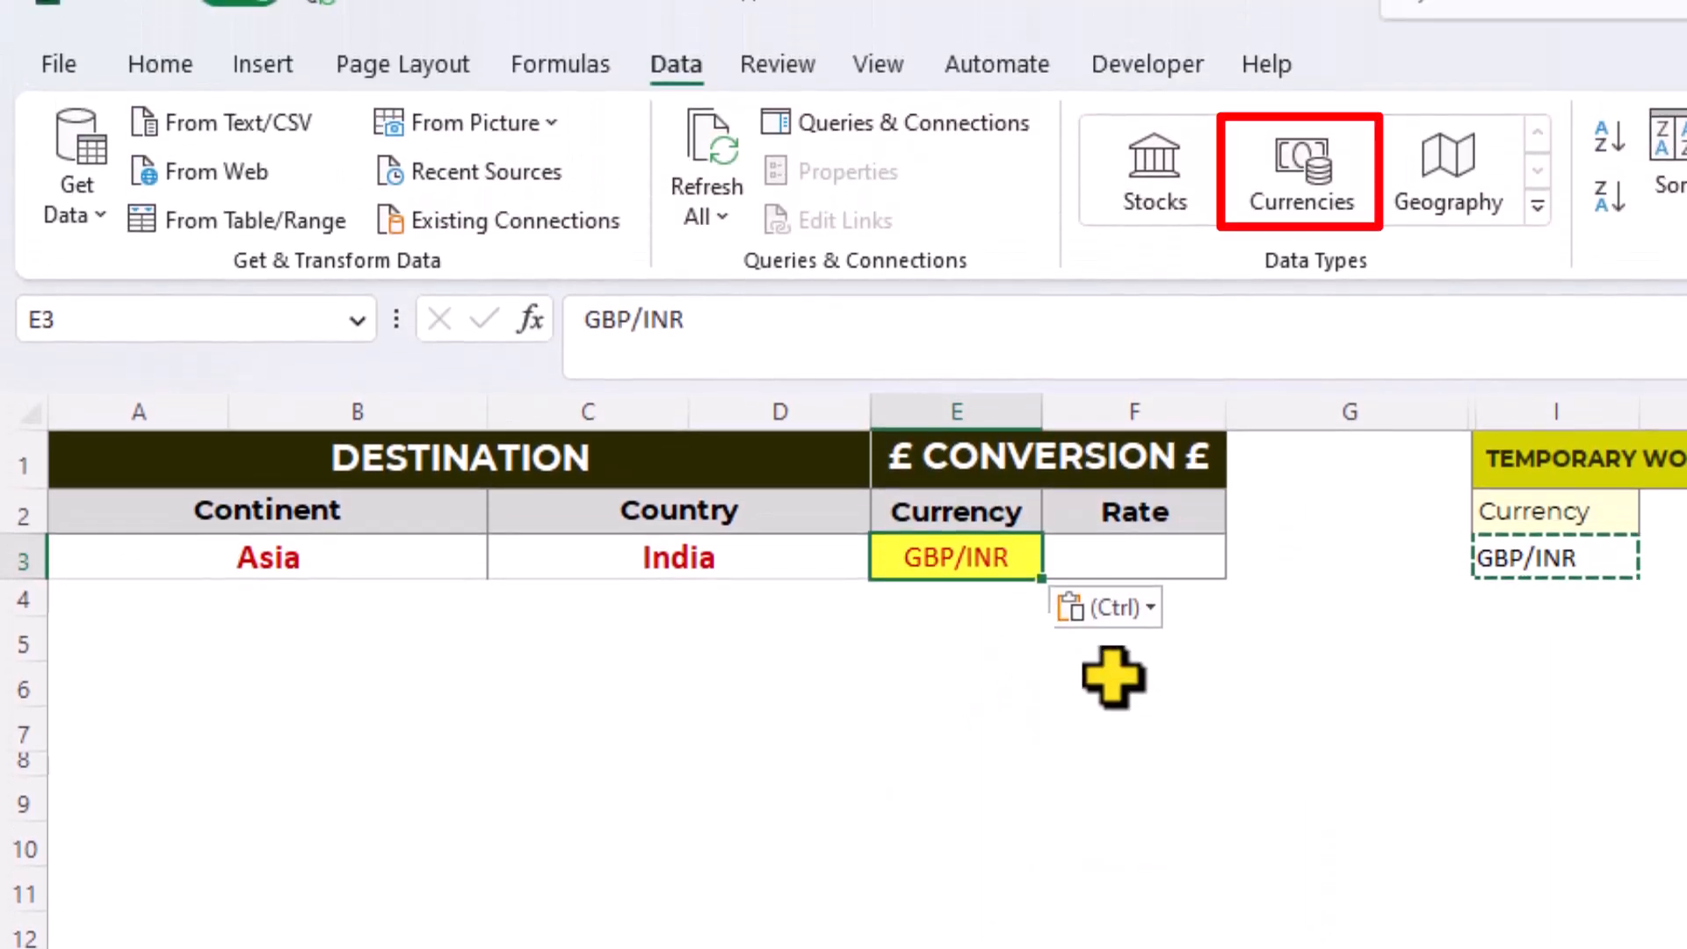
- Convert E3 to the Currencies data type and extract its Price field into the Rate cell
{"action": "left_click", "coordinate": [1319, 180]}
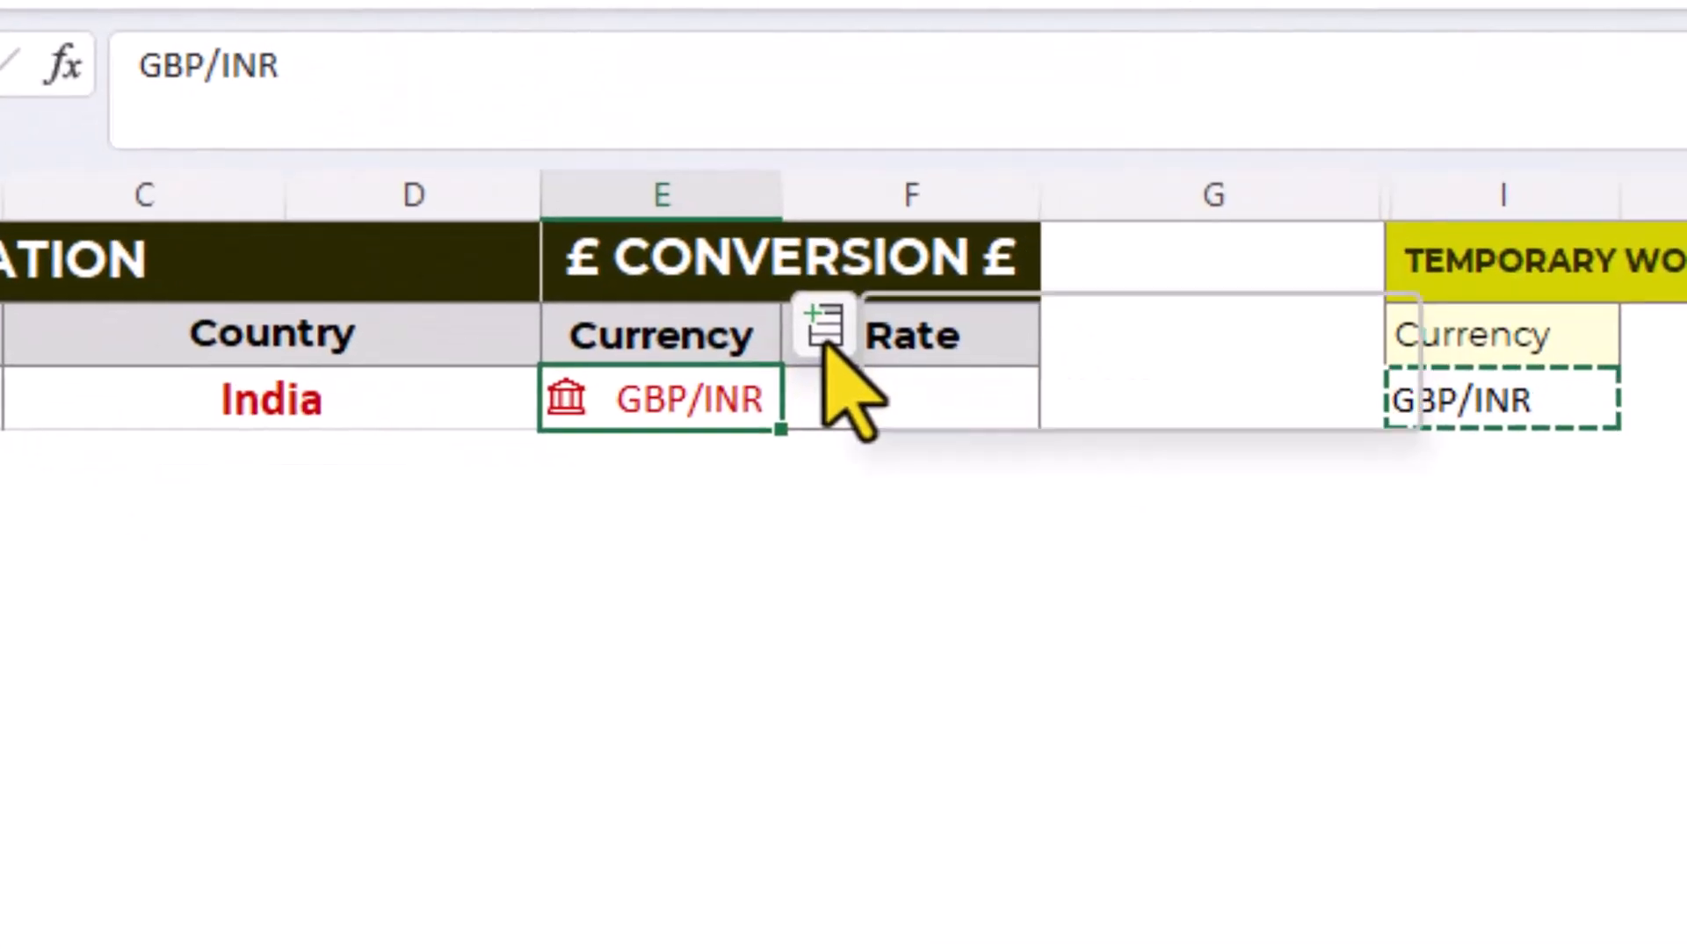
{"action": "left_click", "coordinate": [1072, 506]}
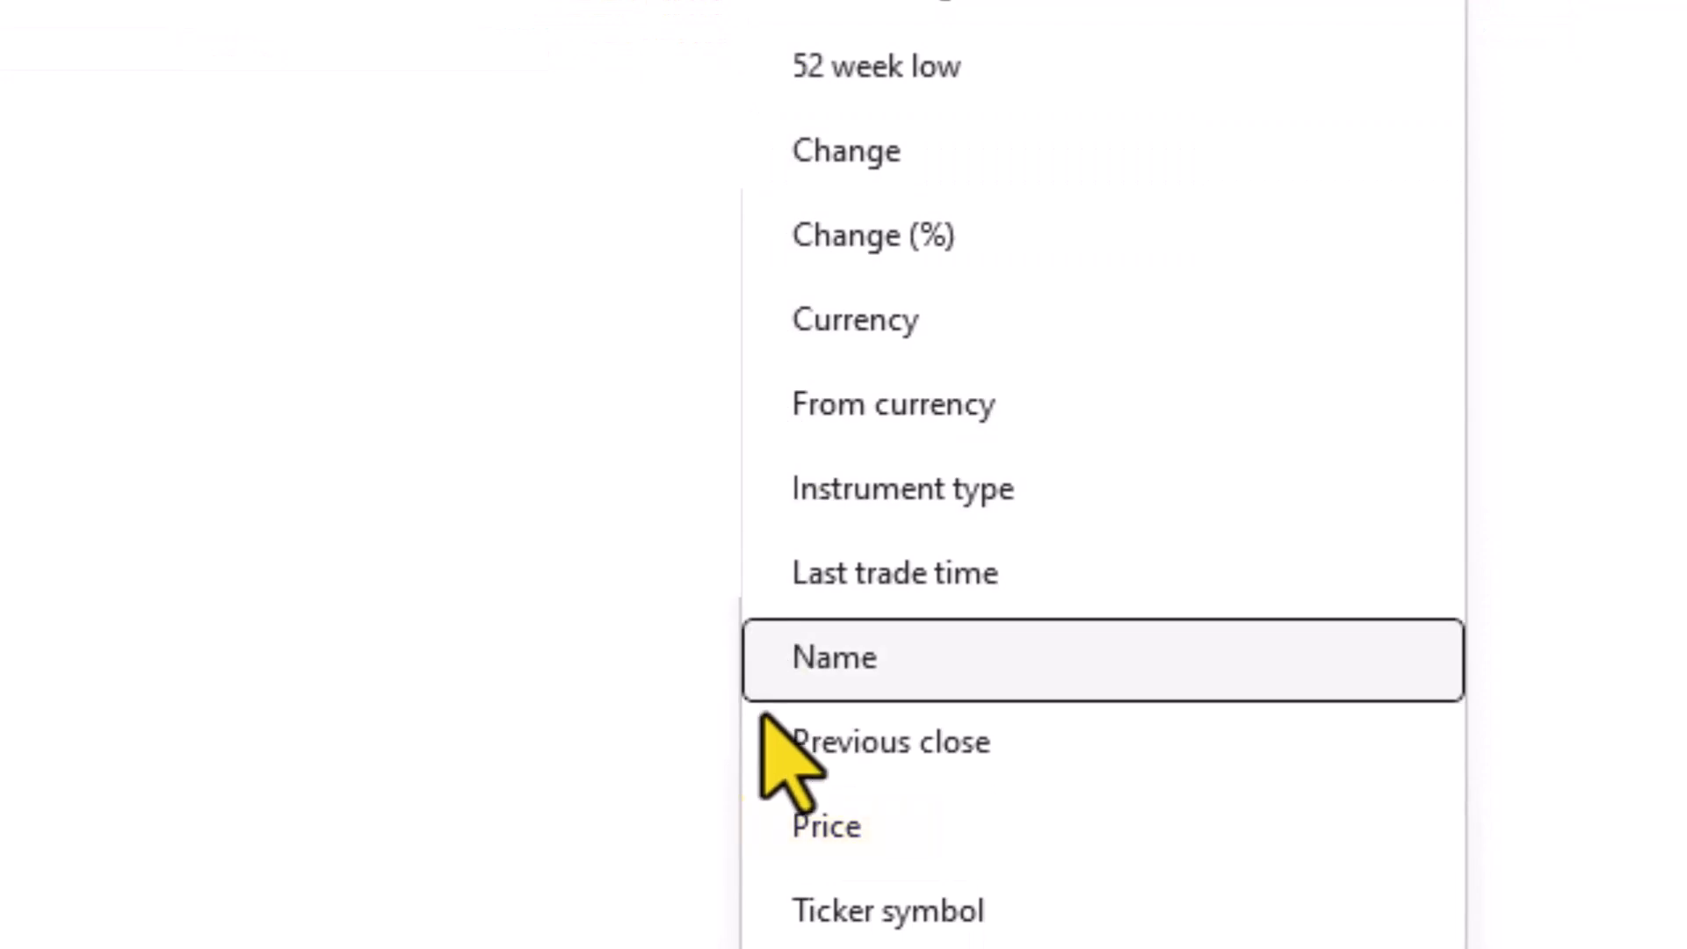
{"action": "left_click", "coordinate": [763, 833]}
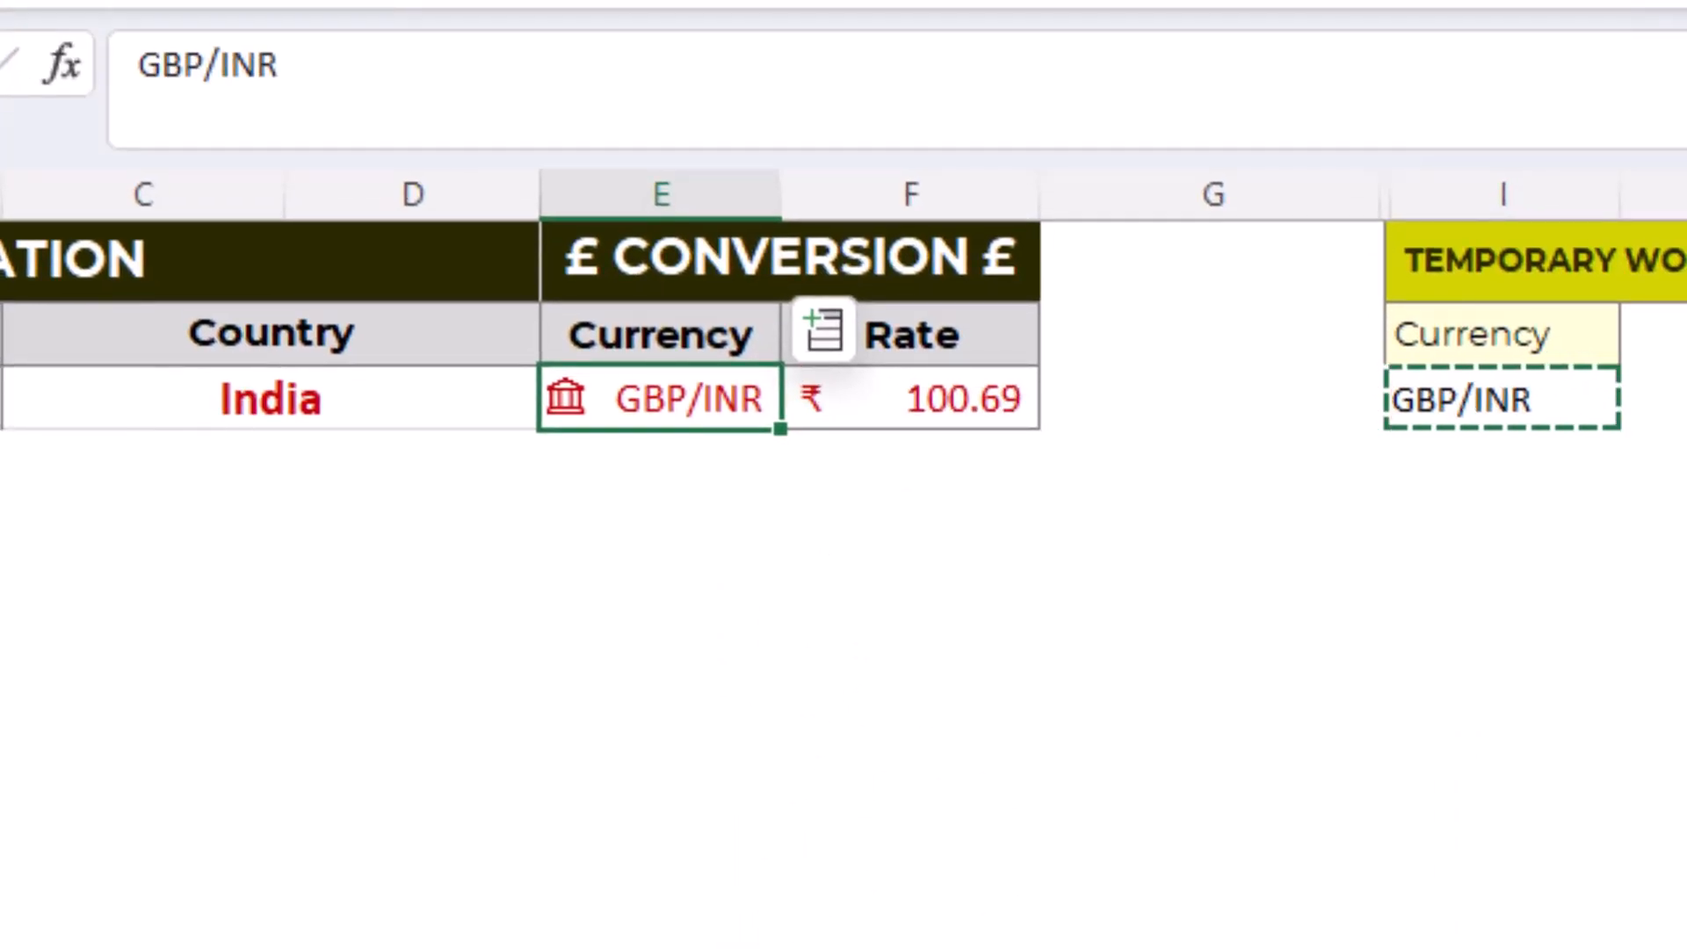
- Choose Indonesia as the country in the Destination section
{"action": "left_click", "coordinate": [406, 398]}
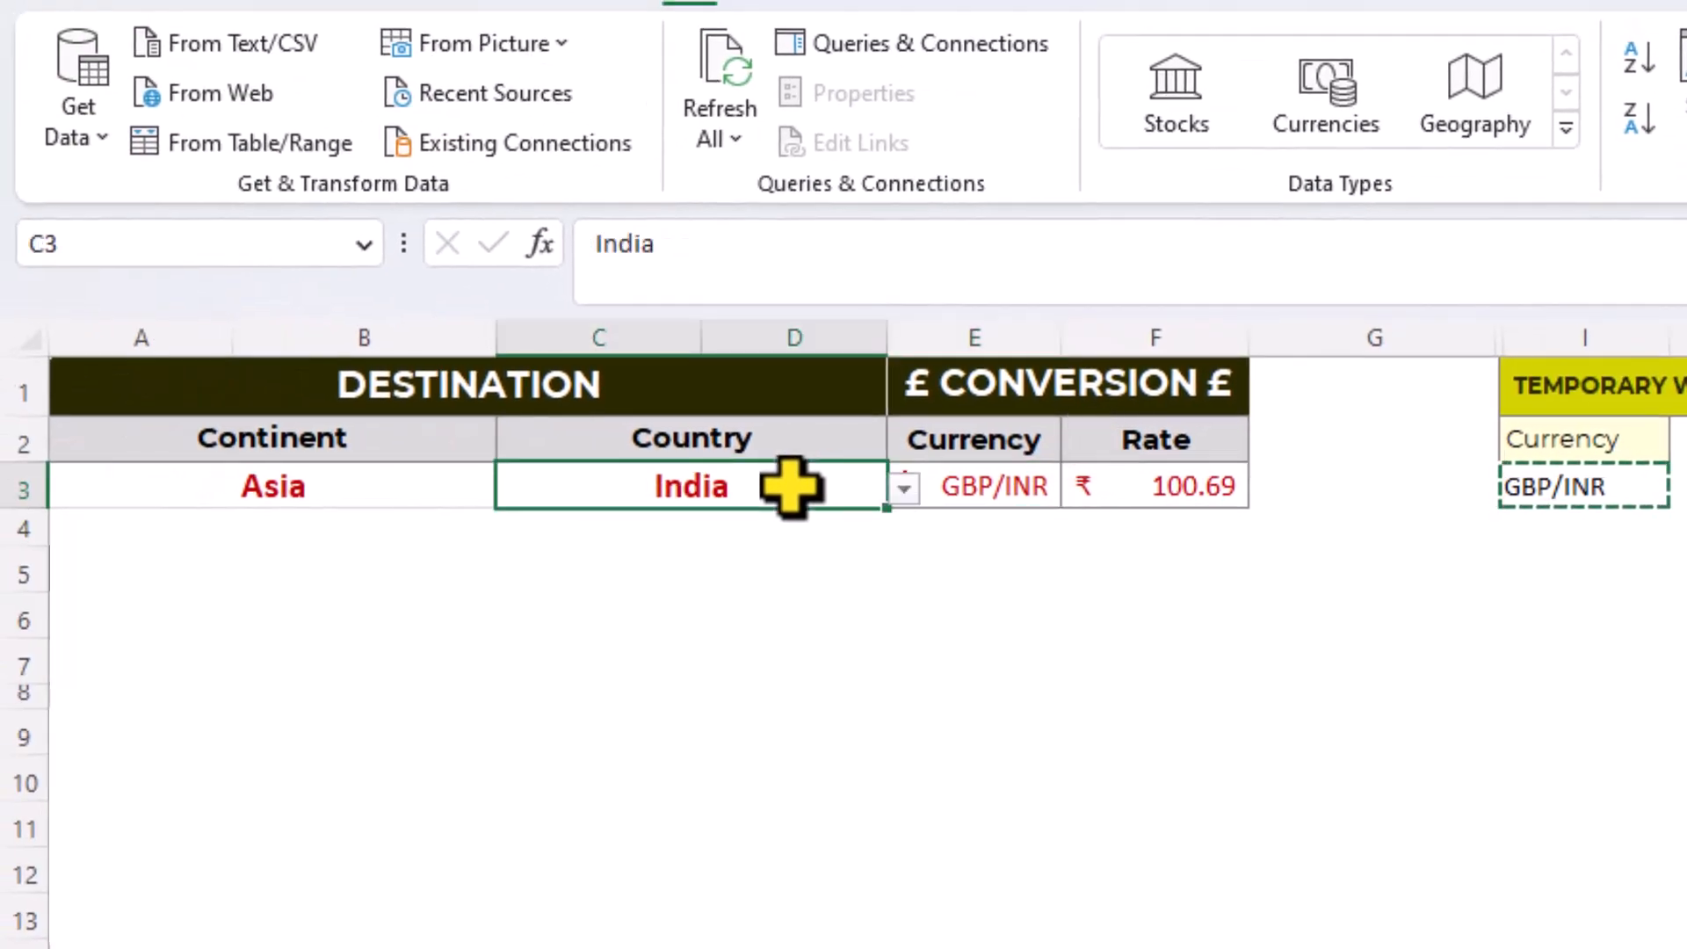
{"action": "left_click", "coordinate": [903, 490]}
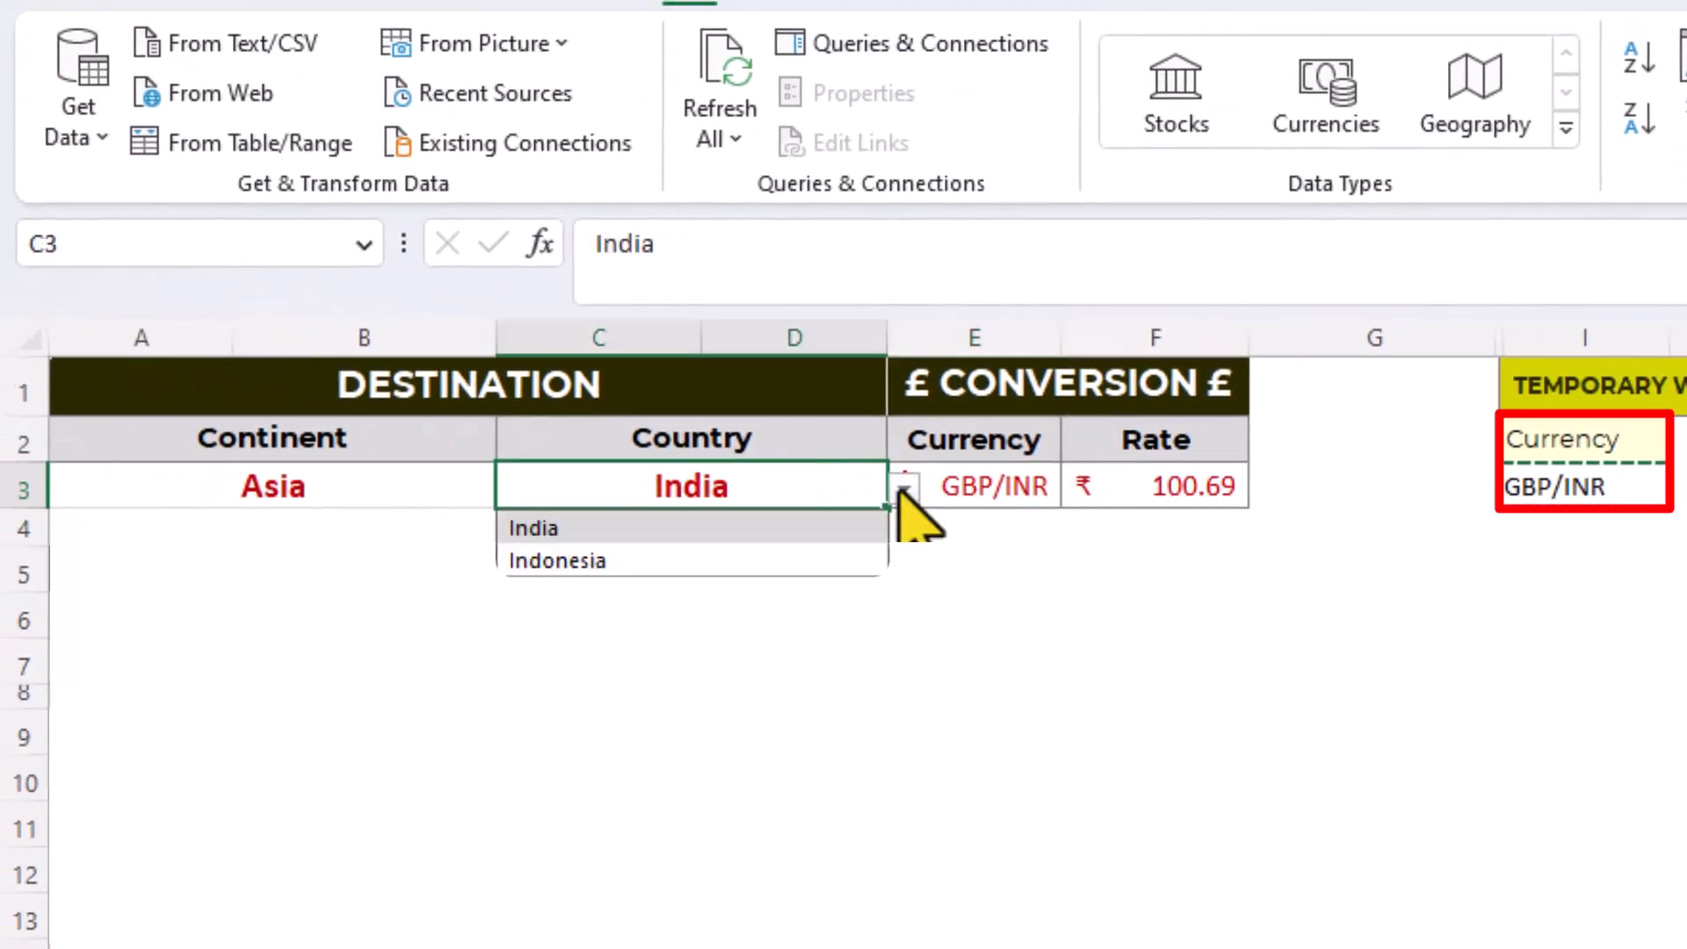
{"action": "left_click", "coordinate": [831, 564]}
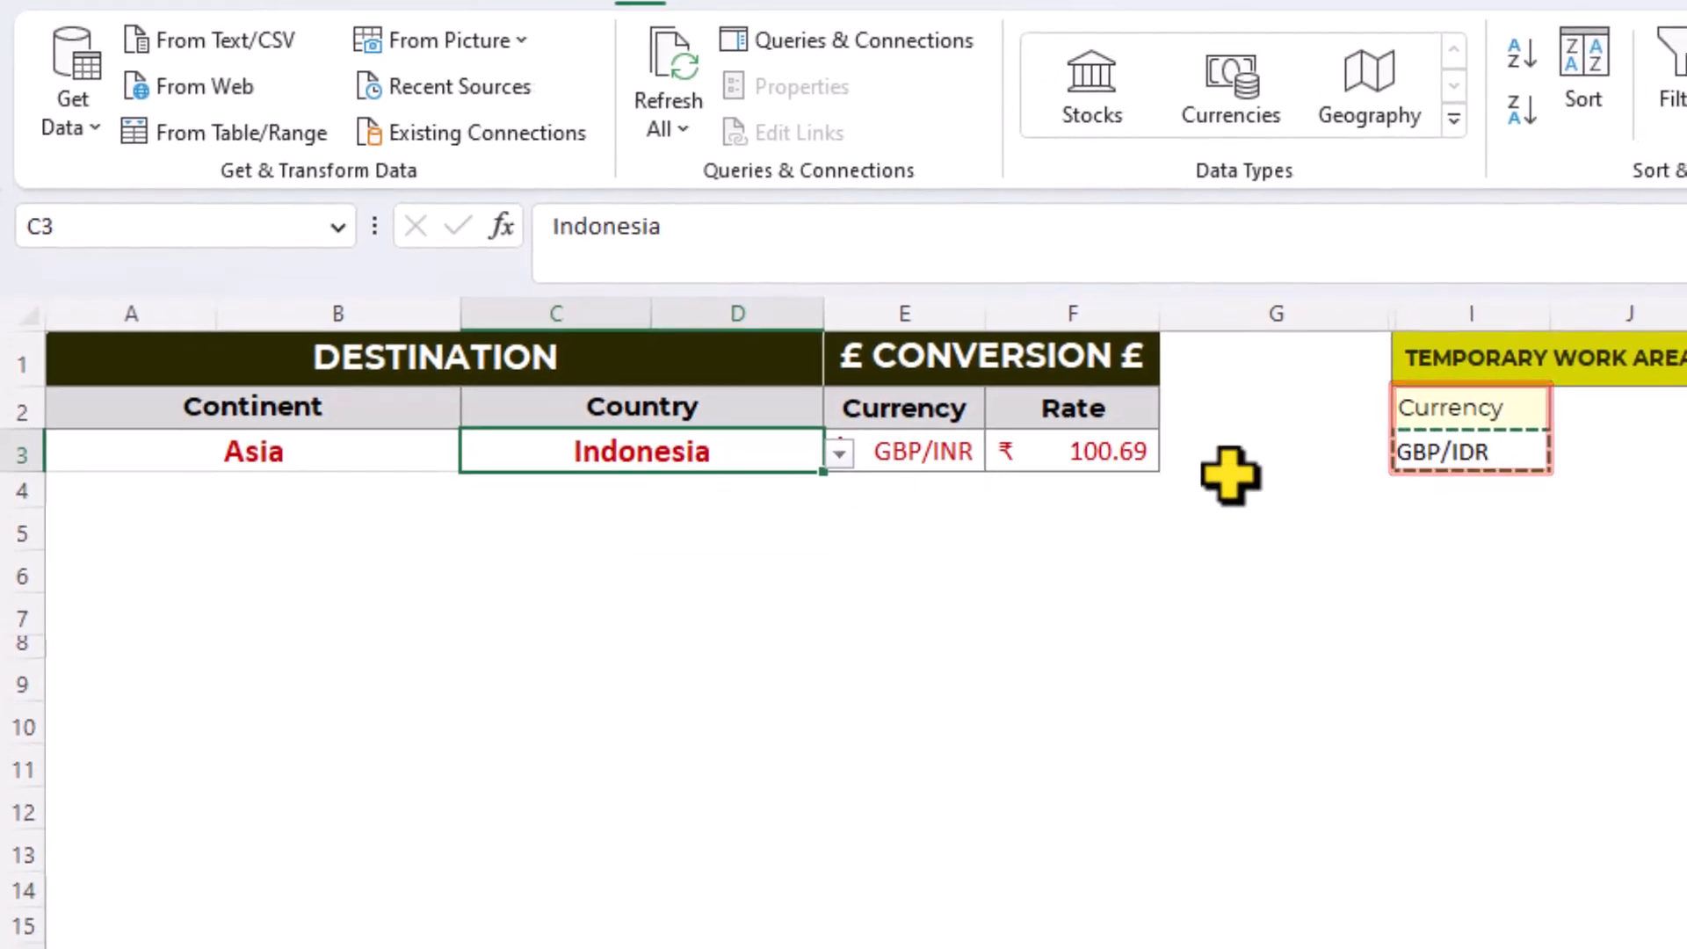
- Replace E3 with the copied value of I3 and convert it to the Currencies data type
{"action": "left_click", "coordinate": [1529, 454]}
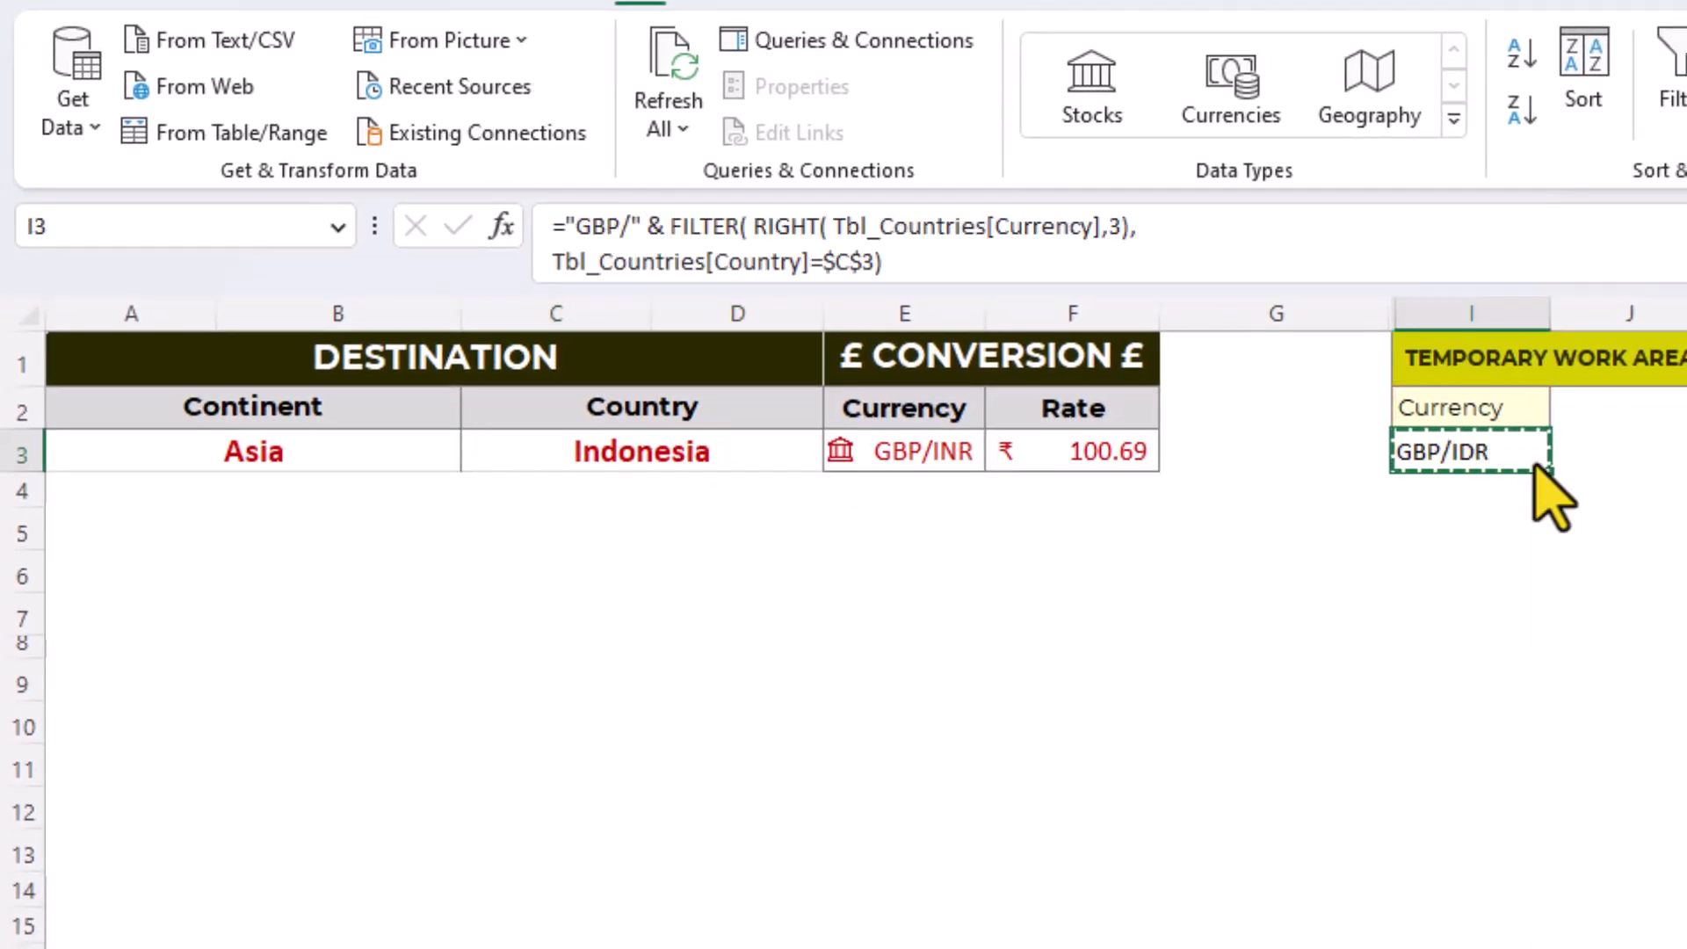
{"action": "right_click", "coordinate": [1540, 474]}
{"action": "left_click", "coordinate": [1578, 602]}
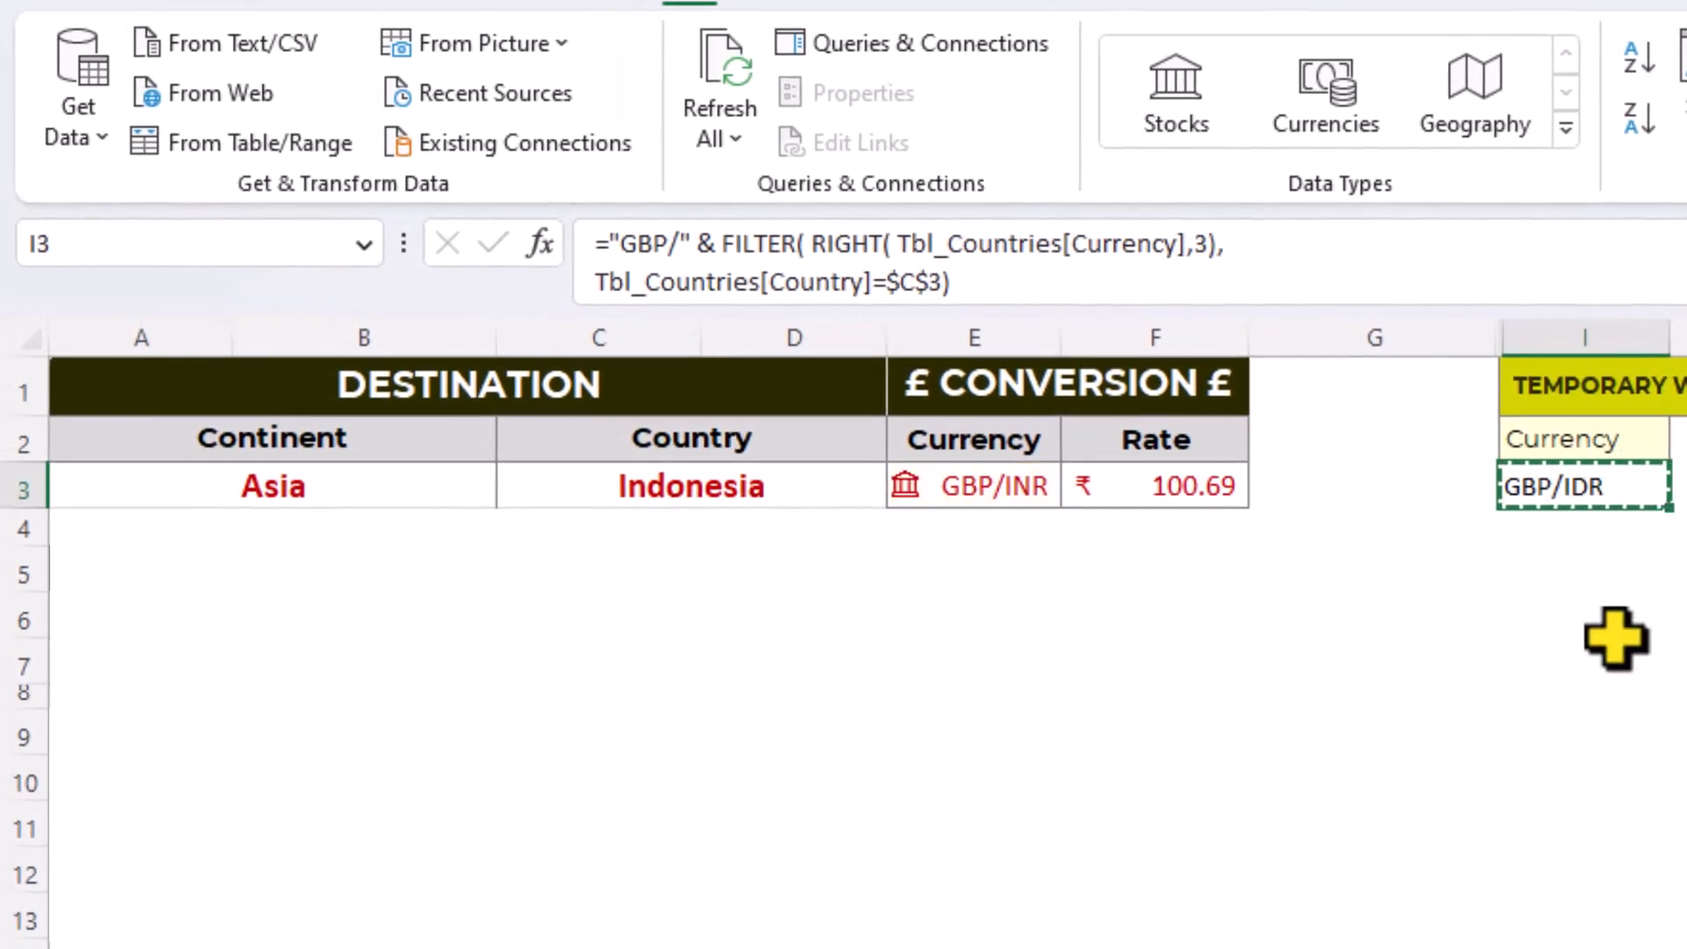
{"action": "left_click", "coordinate": [951, 495]}
{"action": "right_click", "coordinate": [953, 496]}
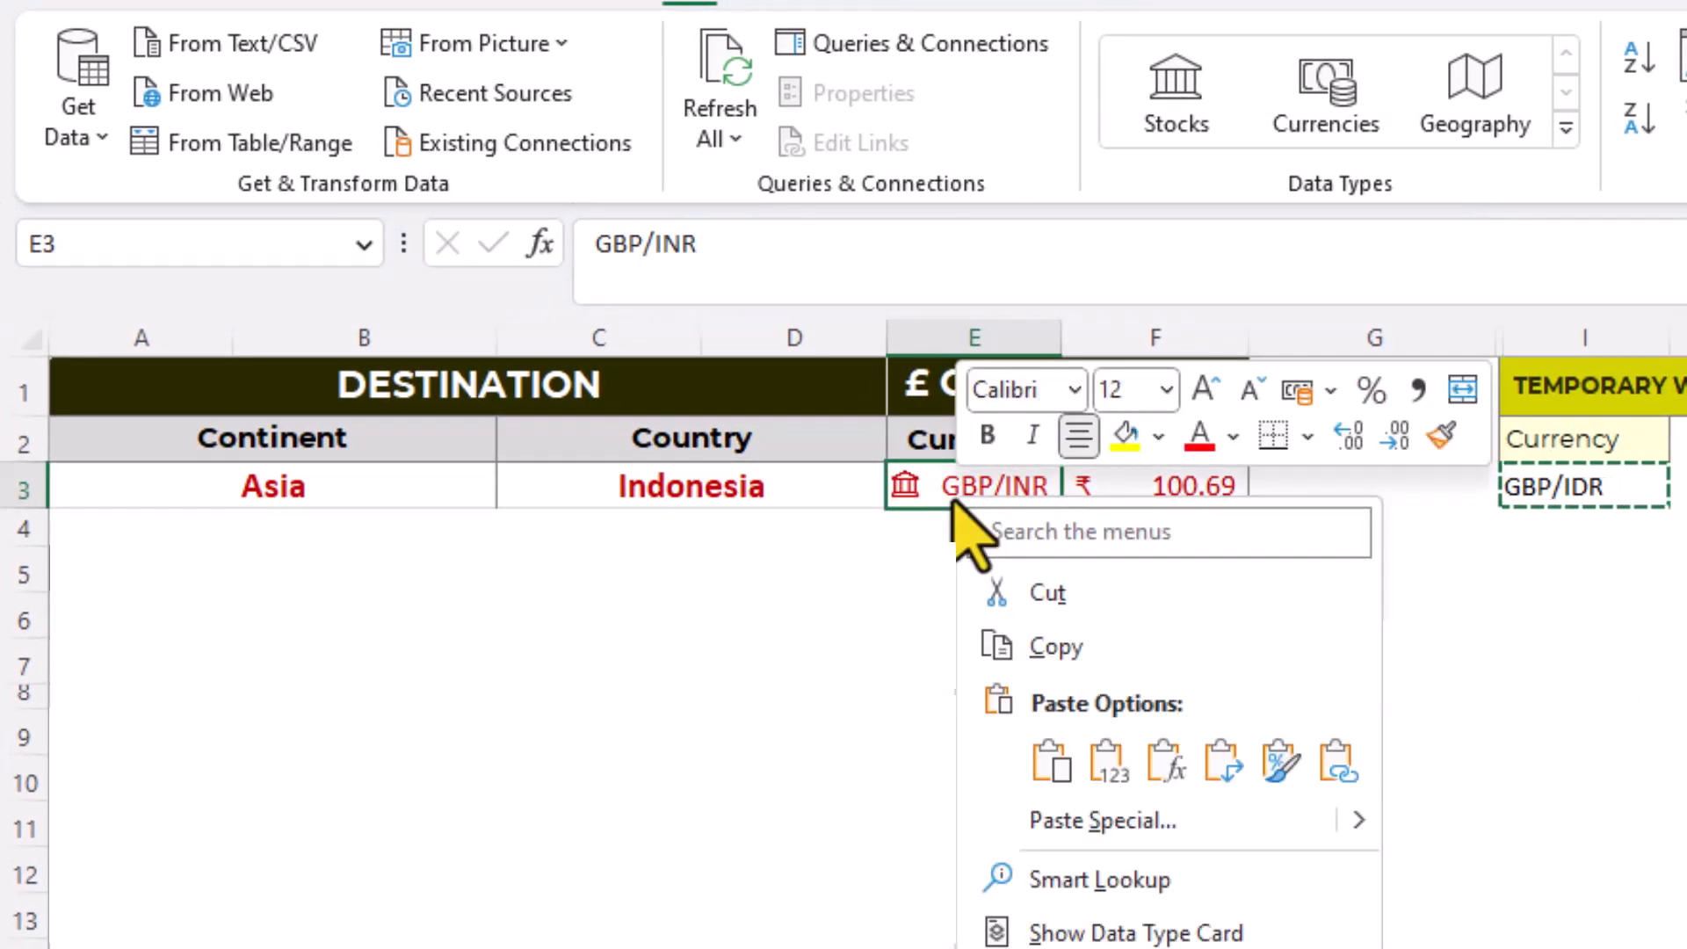
{"action": "left_click", "coordinate": [1110, 761]}
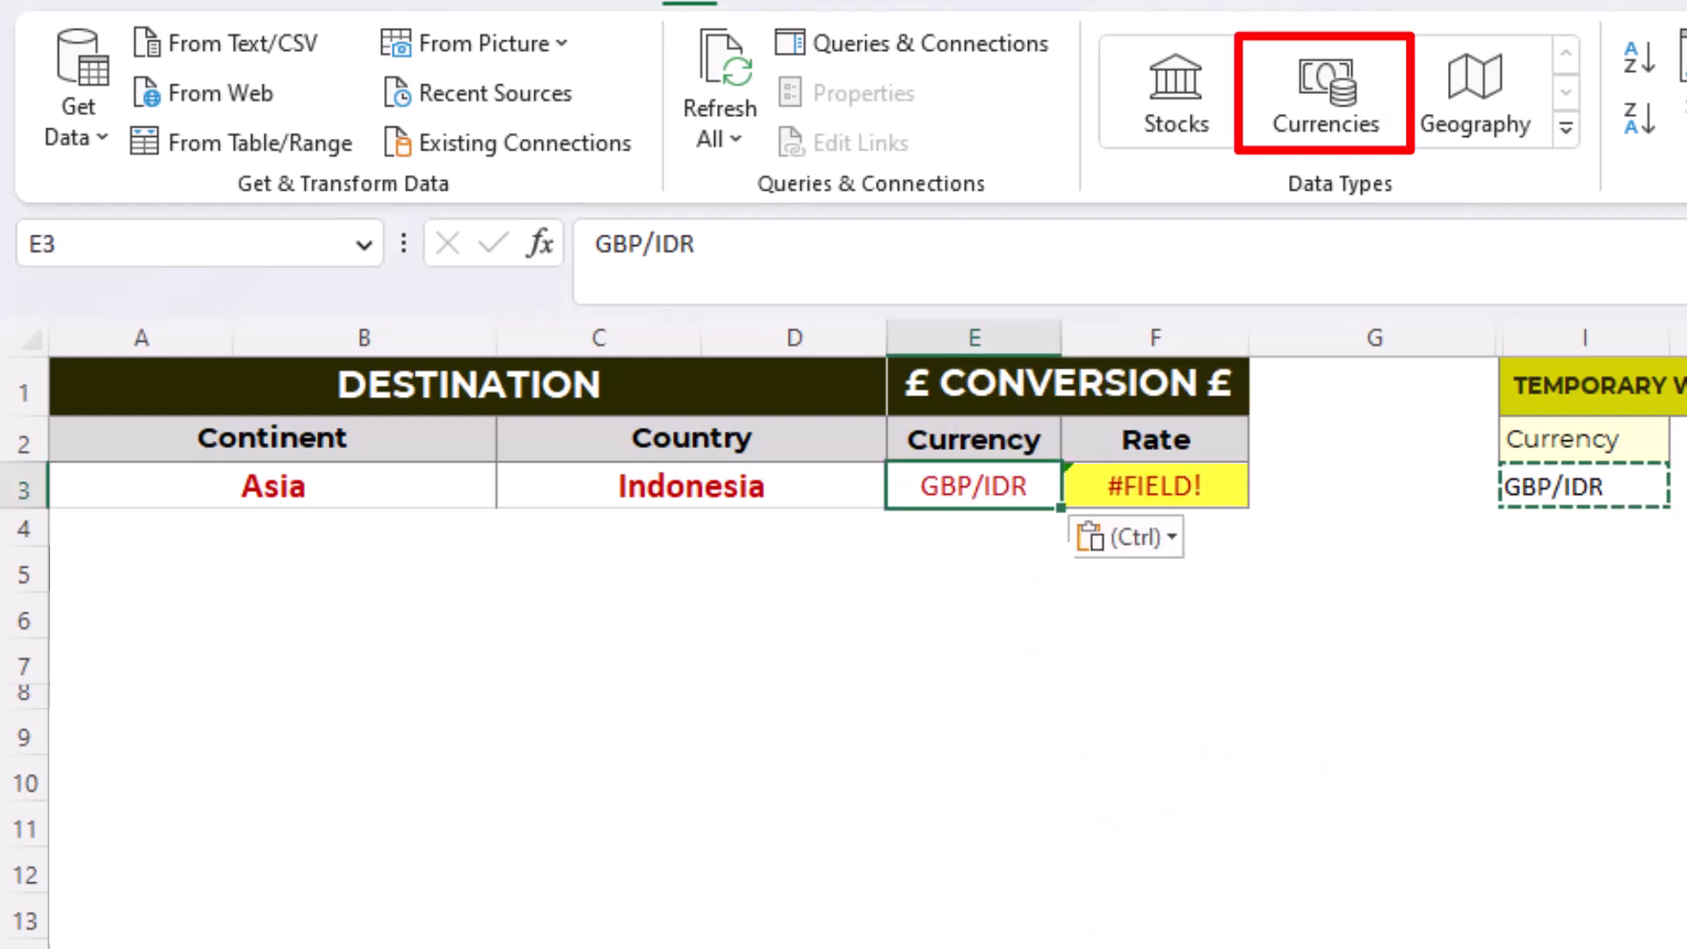
{"action": "left_click", "coordinate": [1326, 96]}
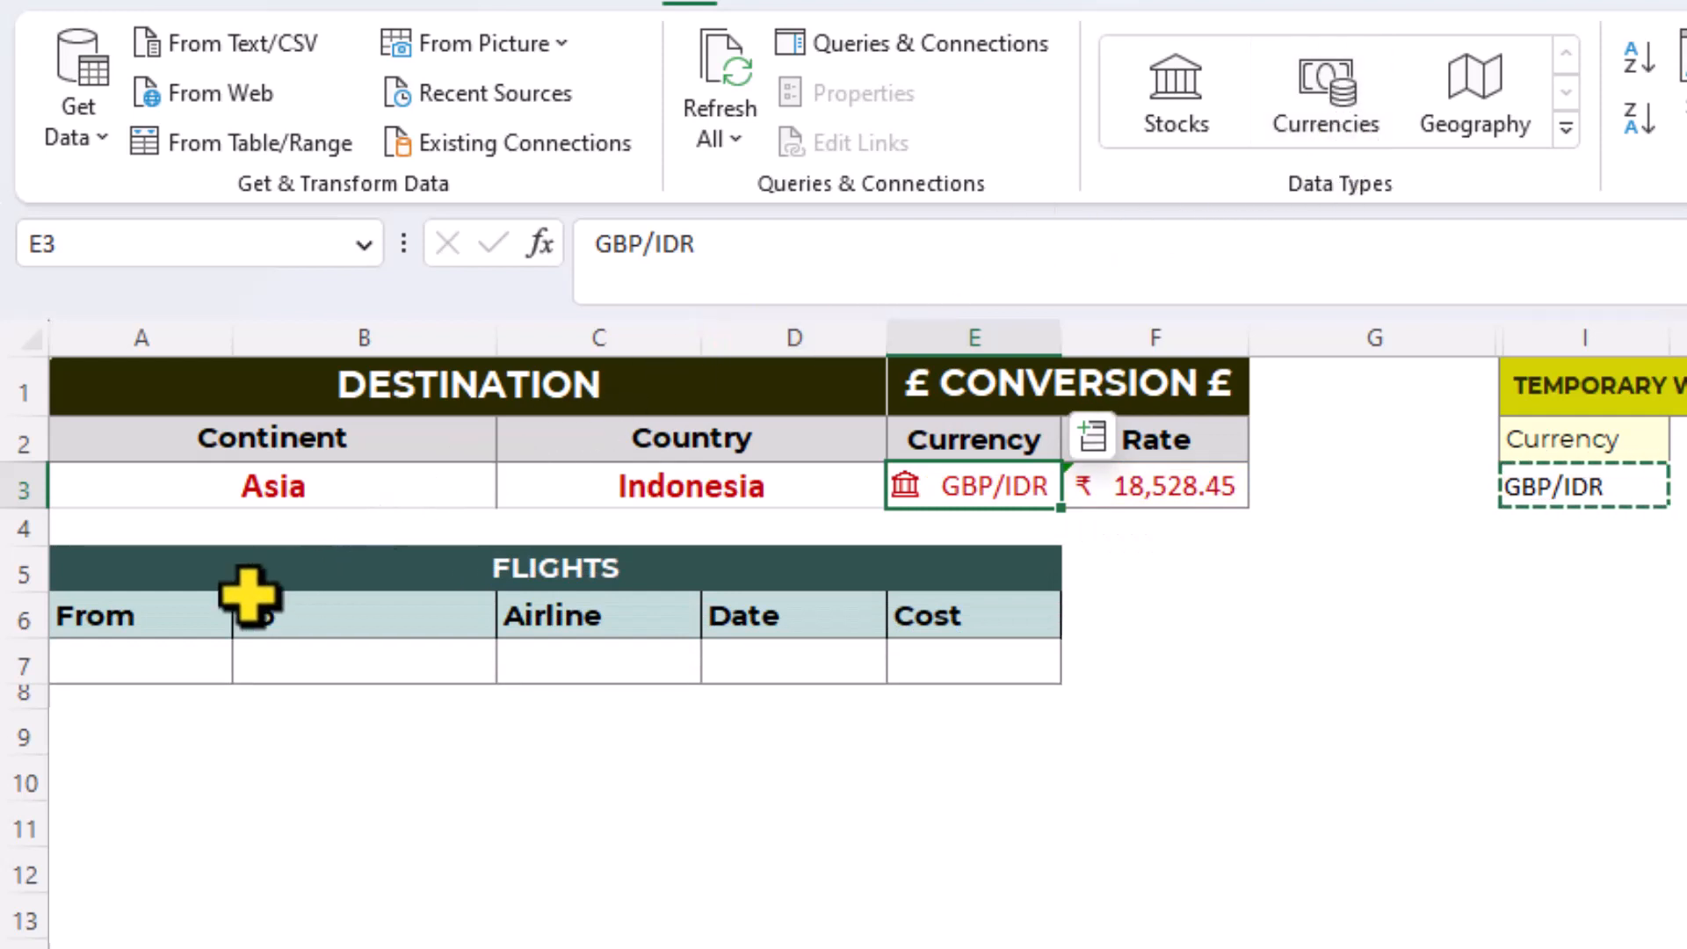
- Insert an XLOOKUP function in A7 under the Flights From heading, with the absolute reference $C$3 as its lookup value
{"action": "left_click", "coordinate": [152, 668]}
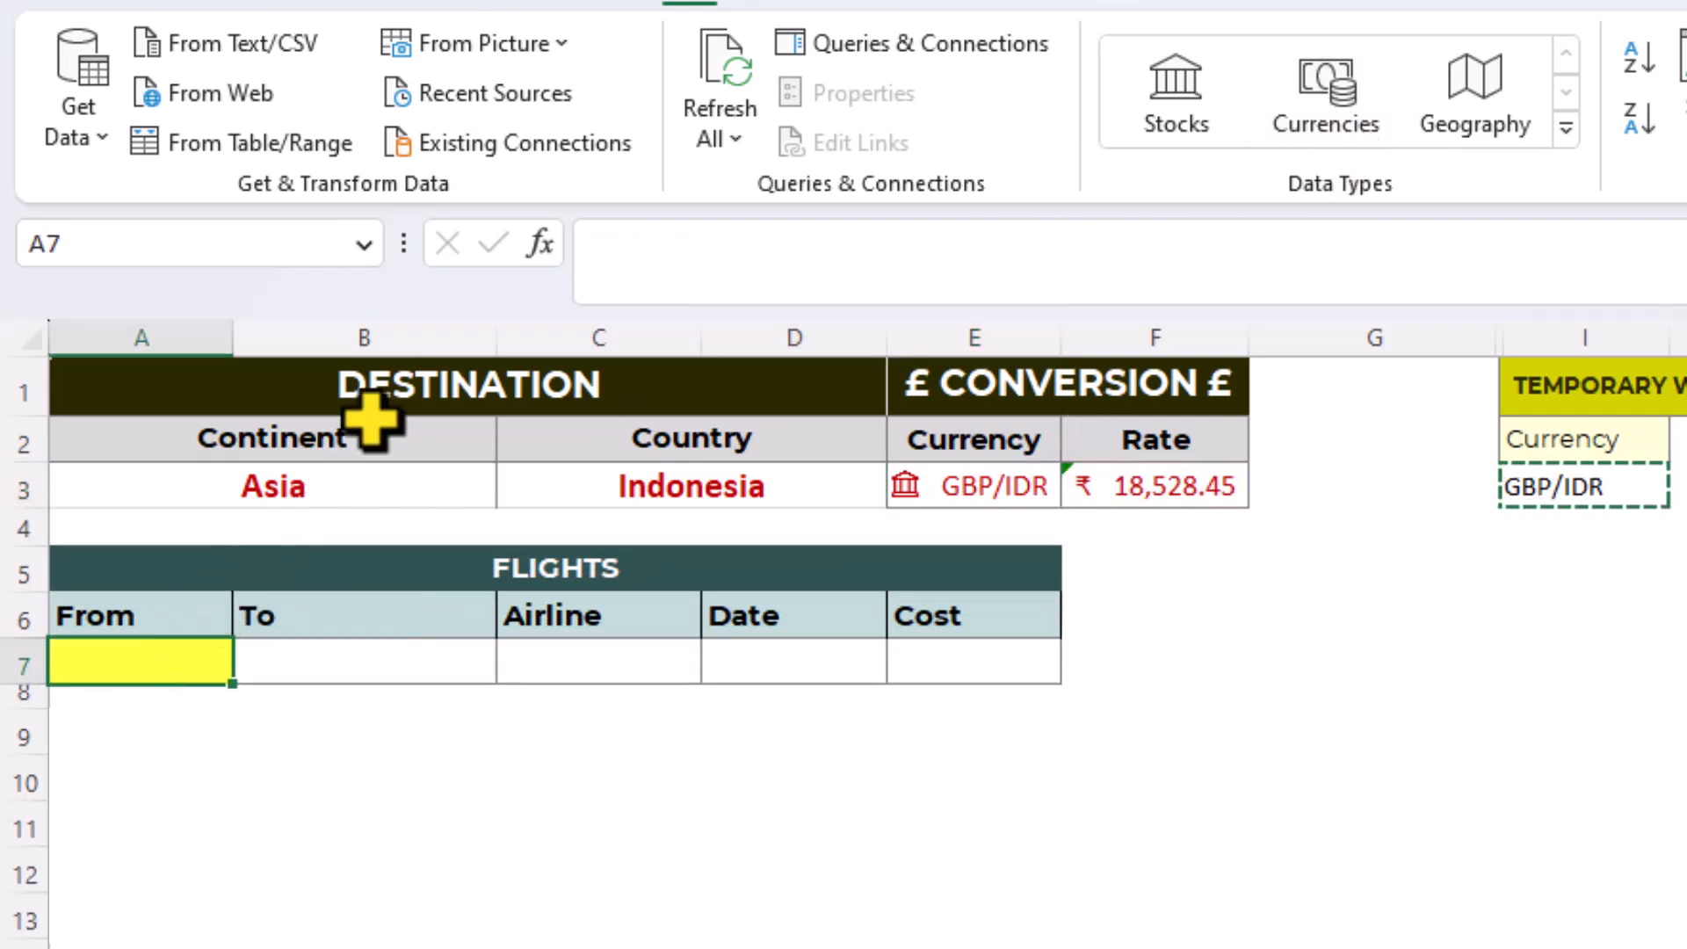
{"action": "left_click", "coordinate": [540, 243]}
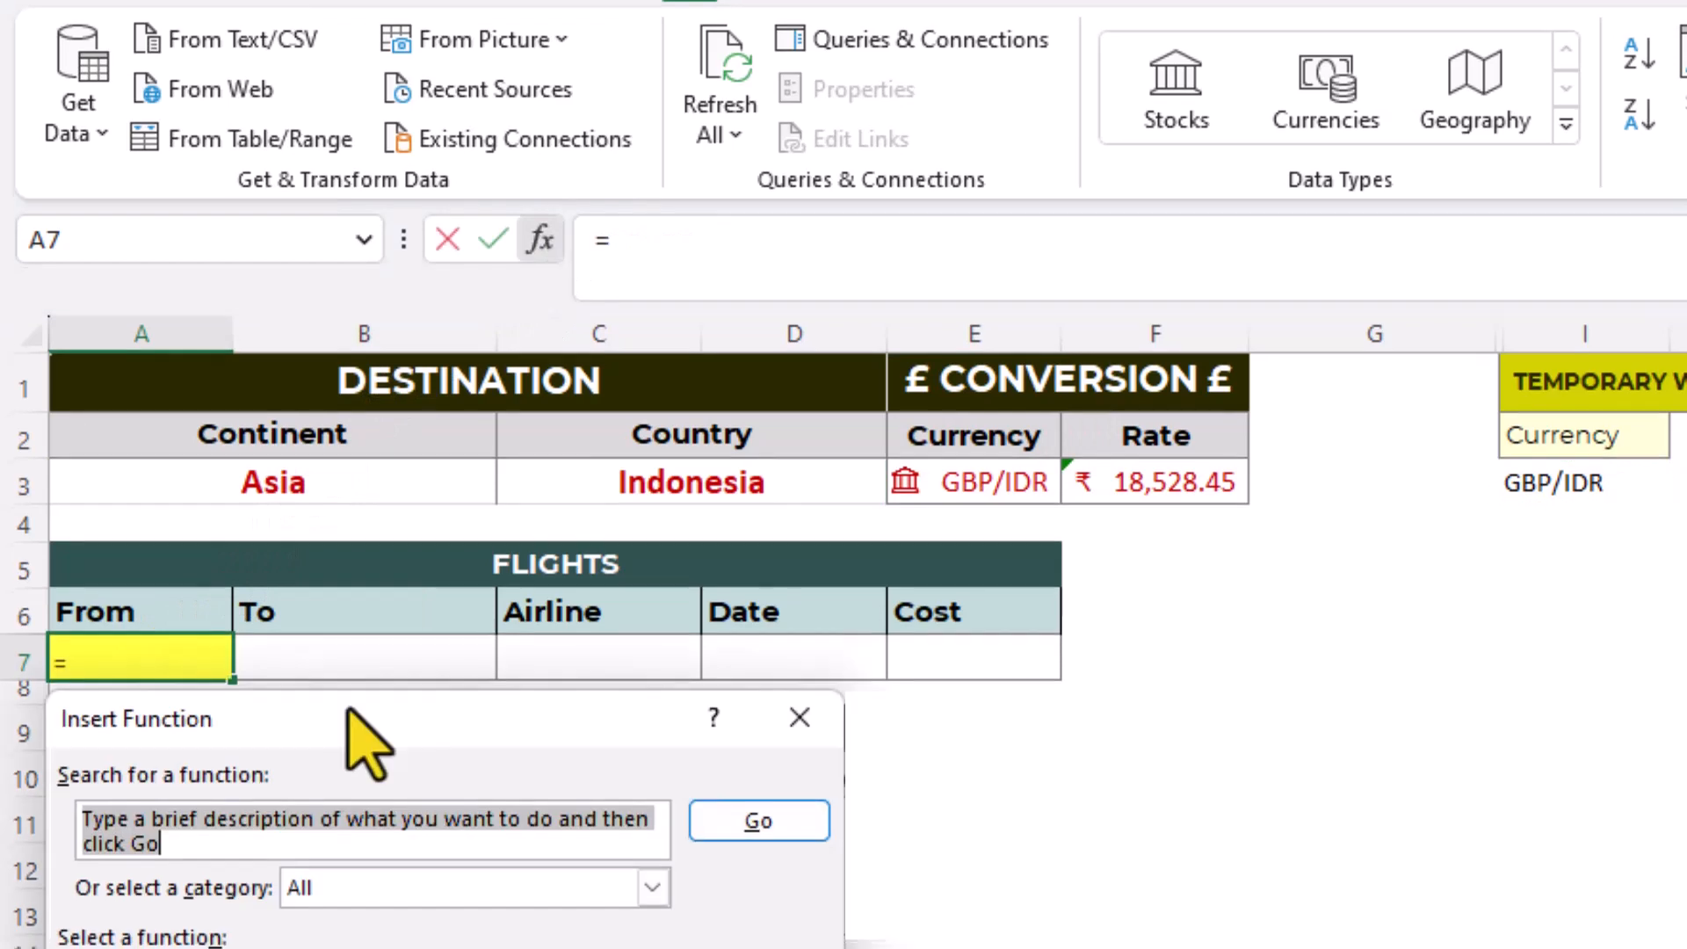
{"action": "type", "text": "lookup"}
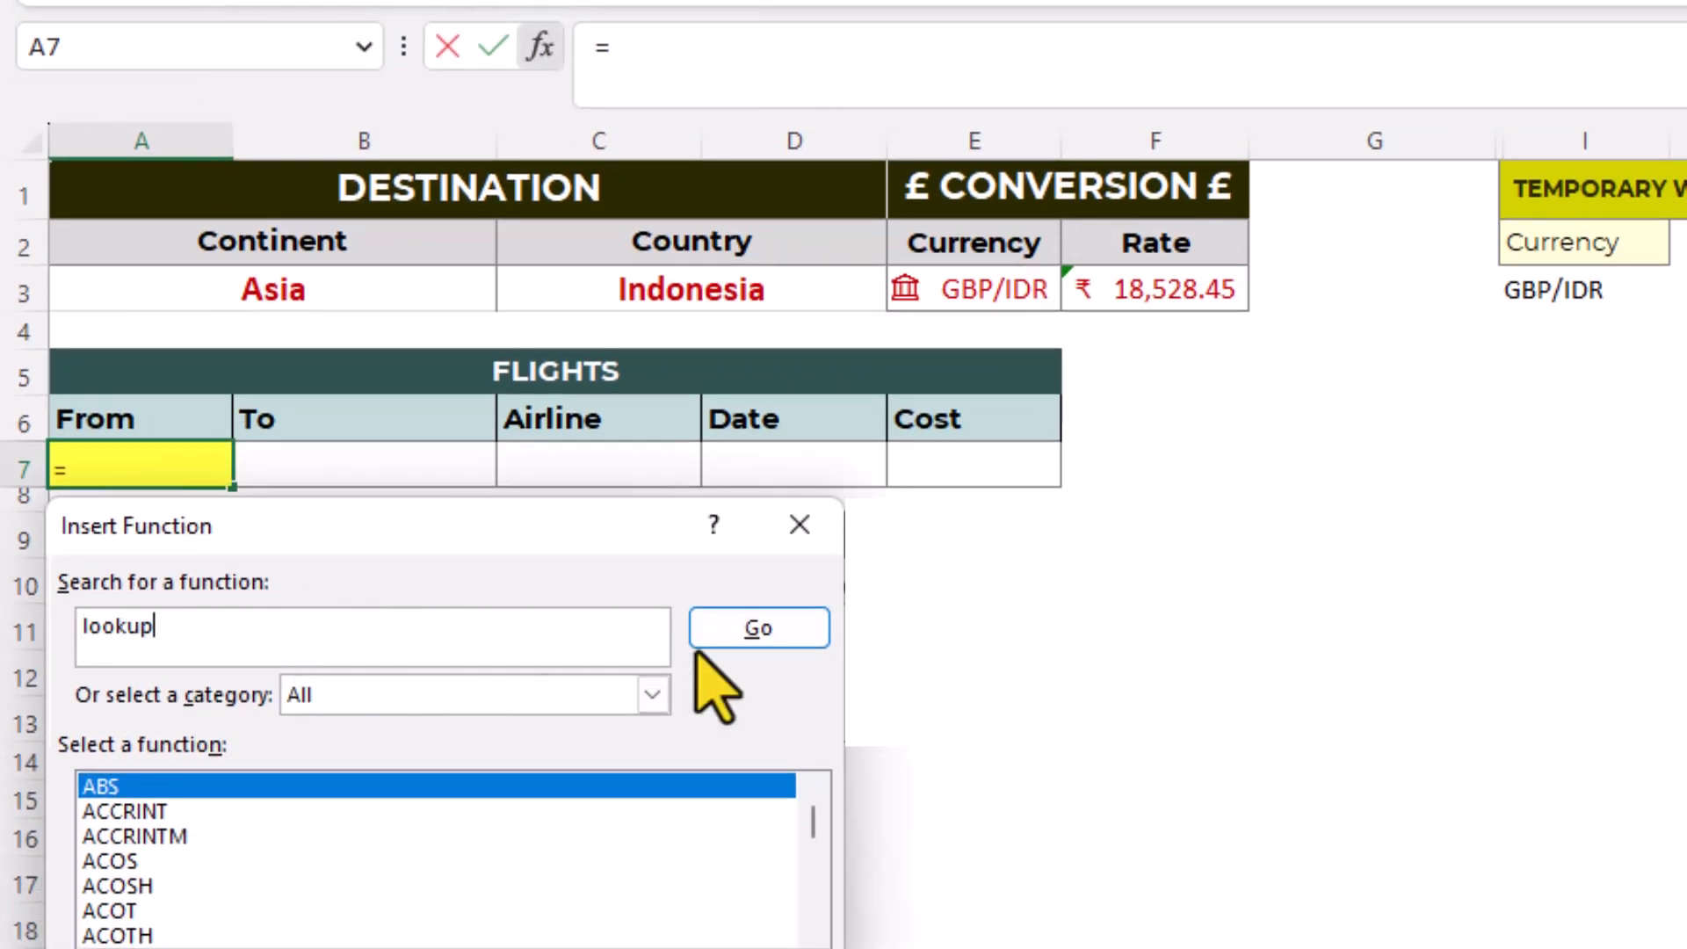
{"action": "left_click", "coordinate": [747, 634]}
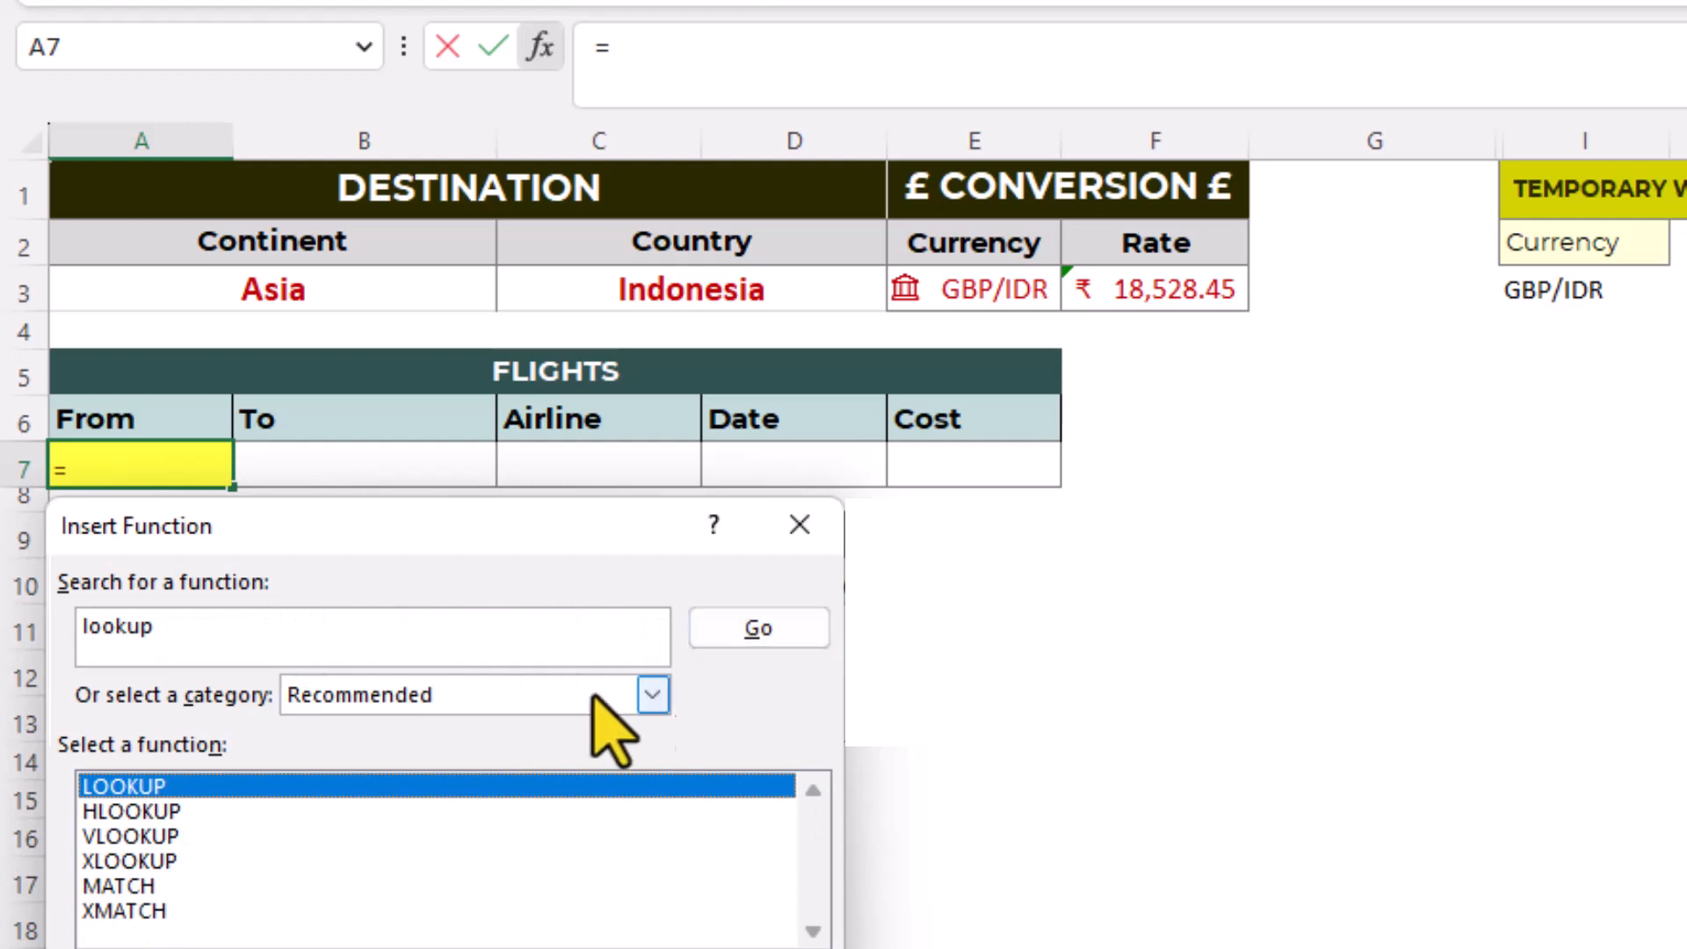
{"action": "left_click", "coordinate": [182, 861]}
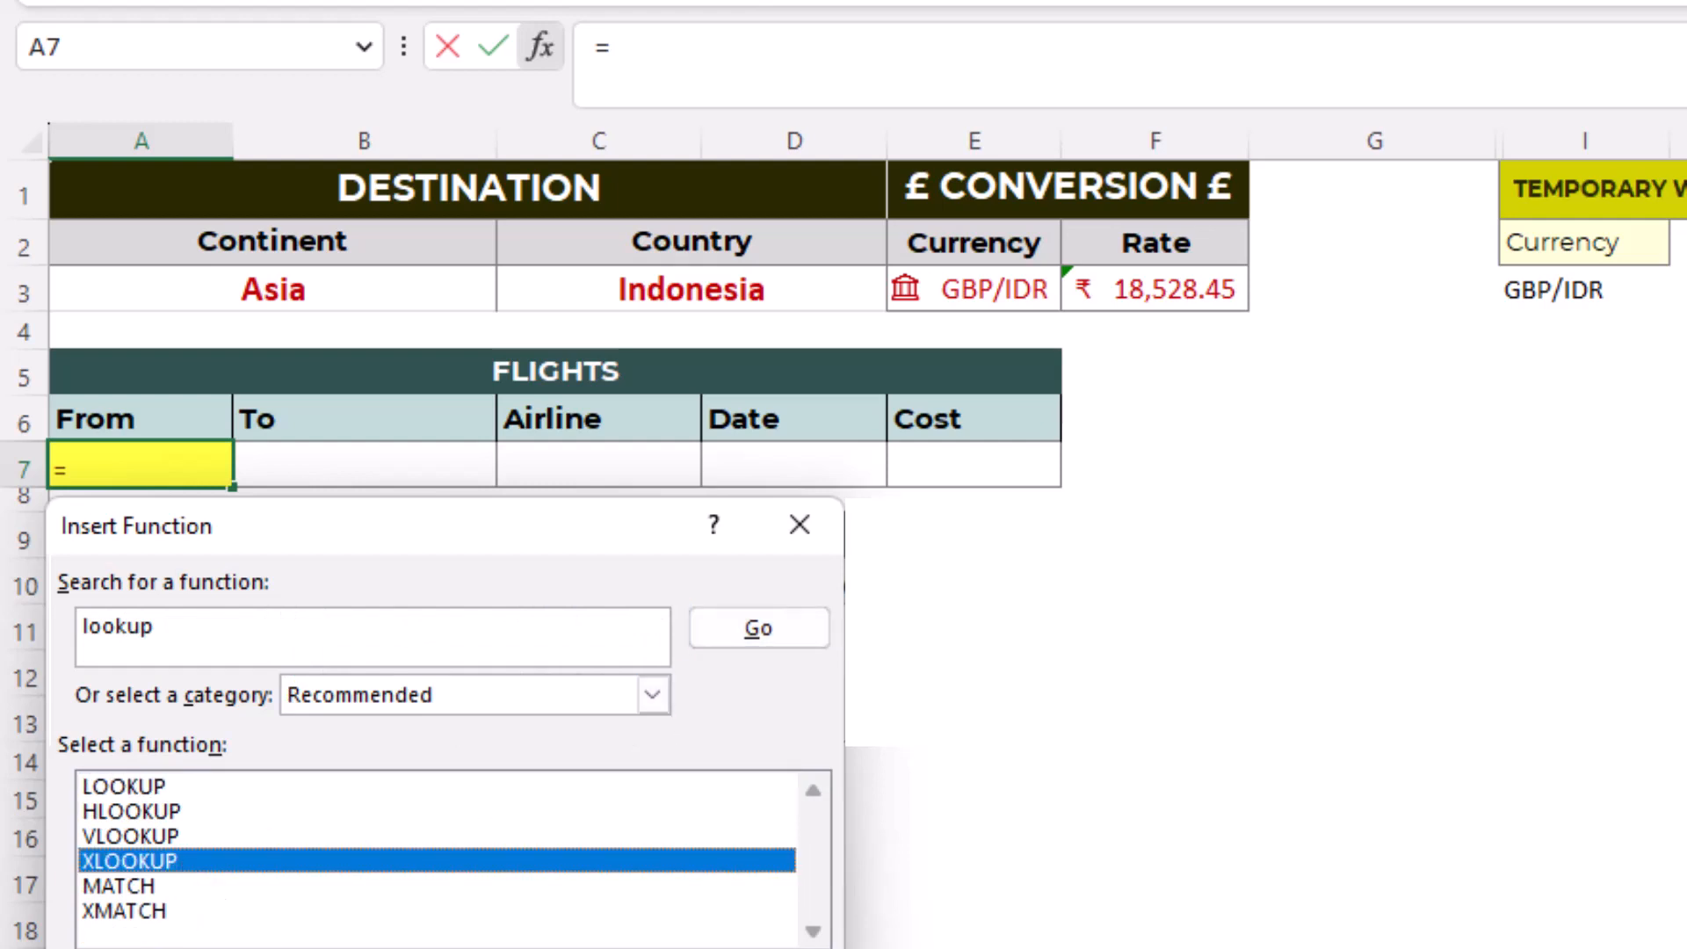
{"action": "key", "text": "Return"}
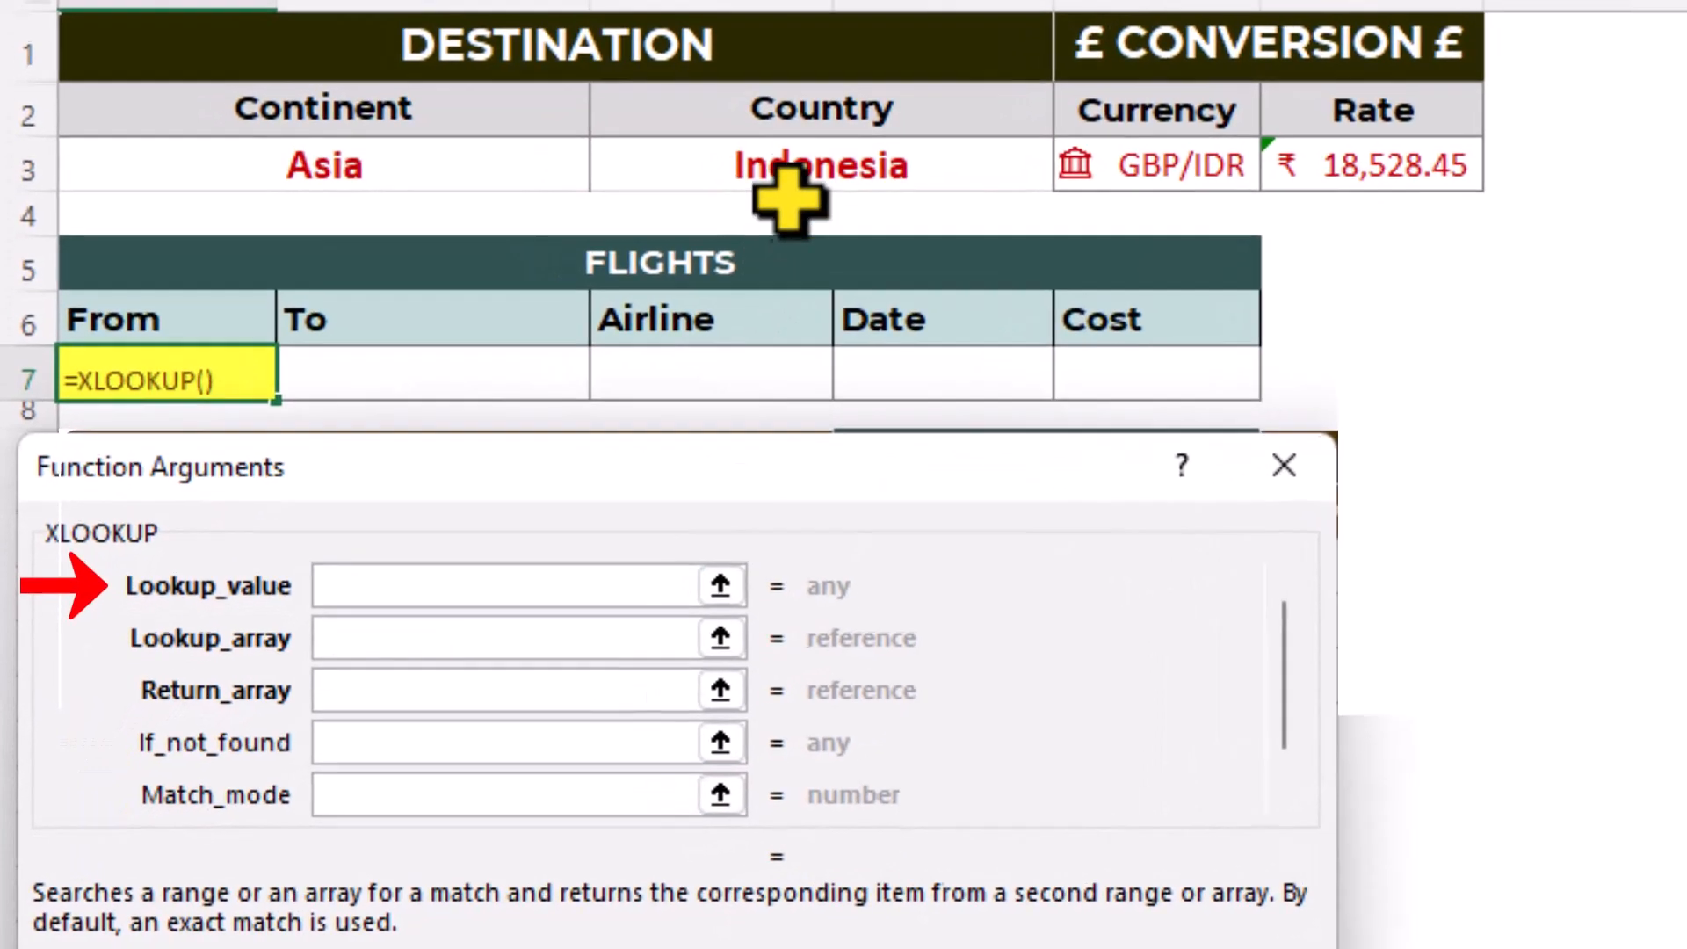
{"action": "left_click", "coordinate": [790, 176]}
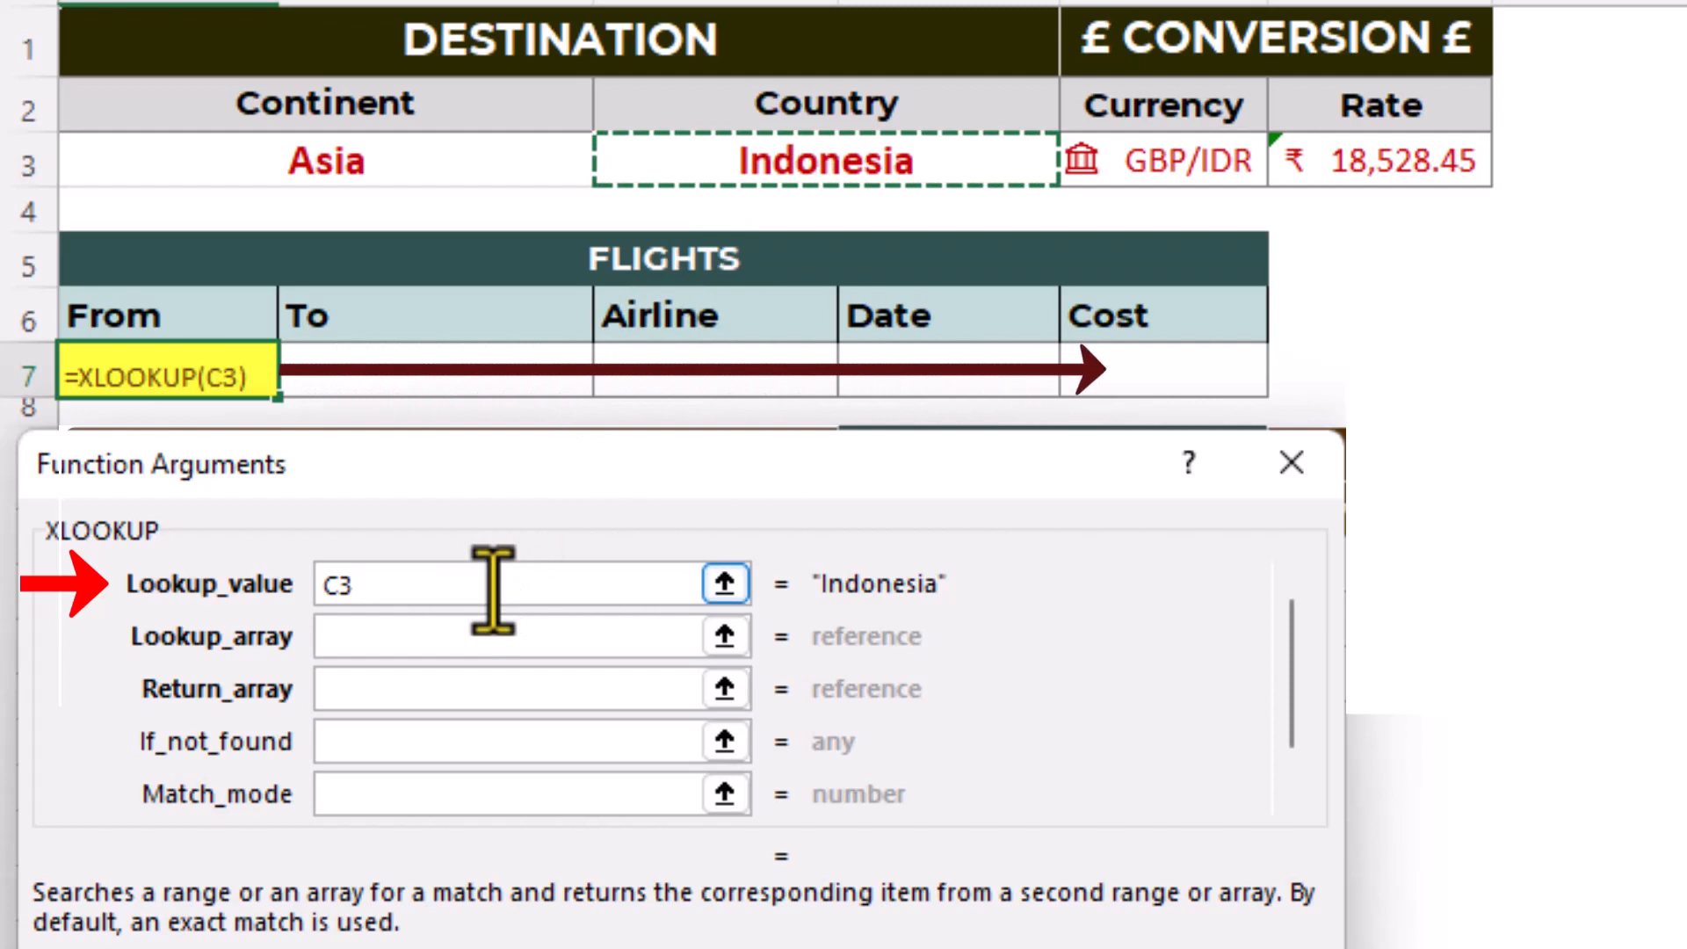
{"action": "key", "text": "F4"}
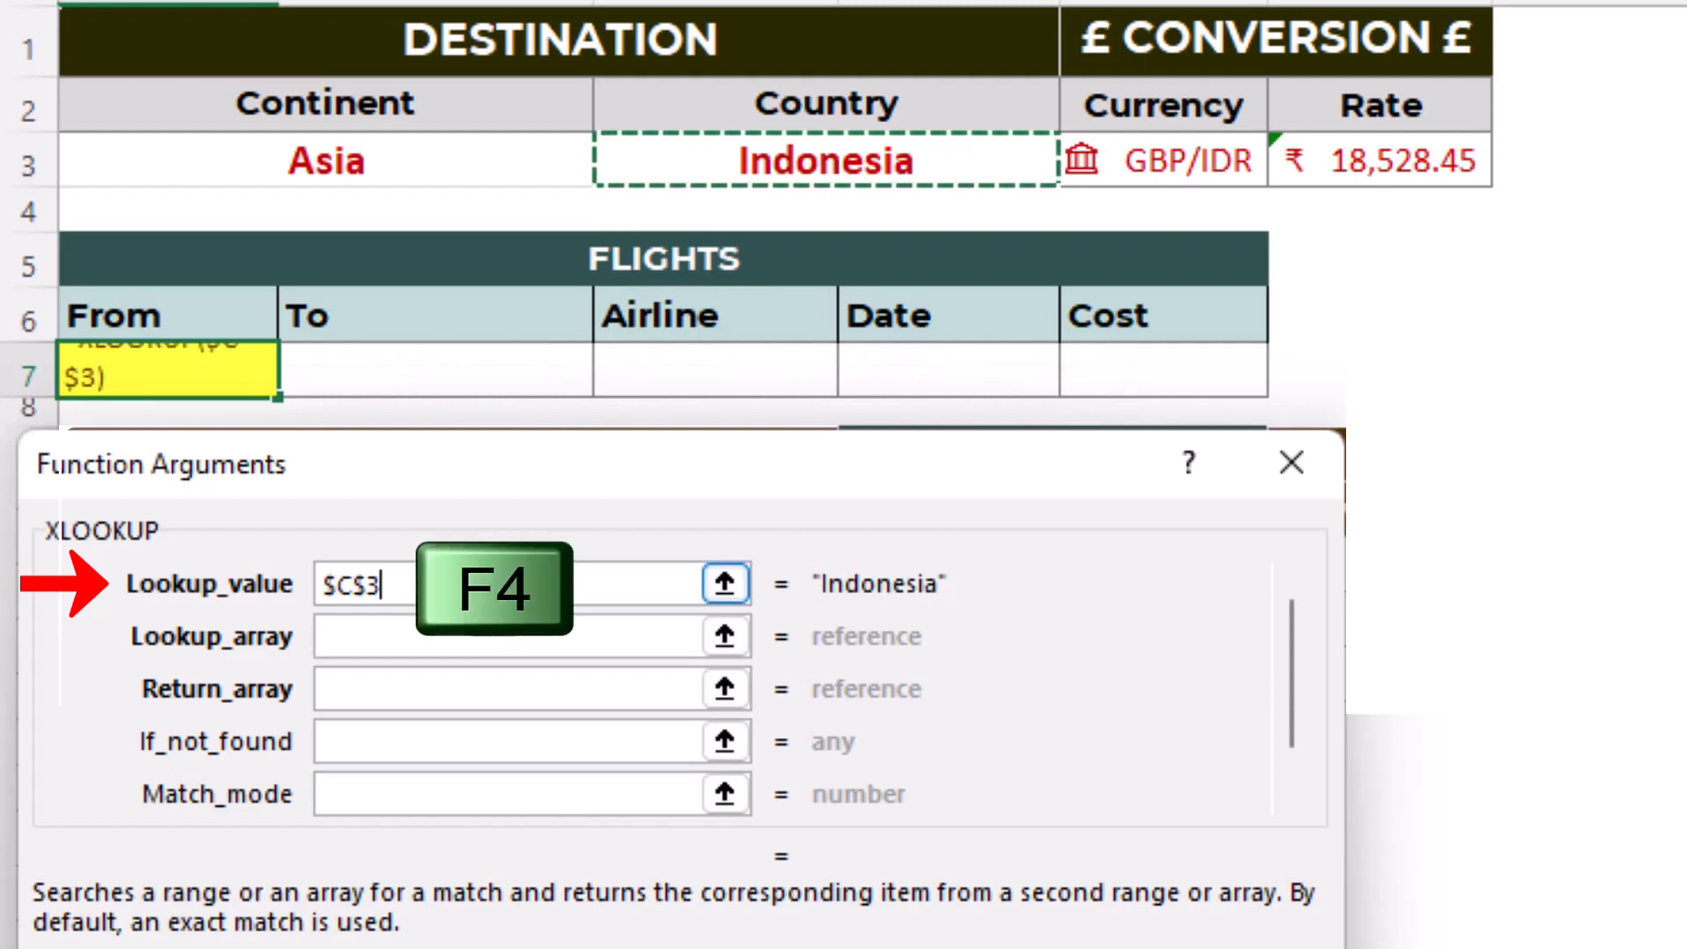
- Set XLOOKUP's lookup array to tbl_flights[[destination]:[destination]]
{"action": "left_click", "coordinate": [478, 634]}
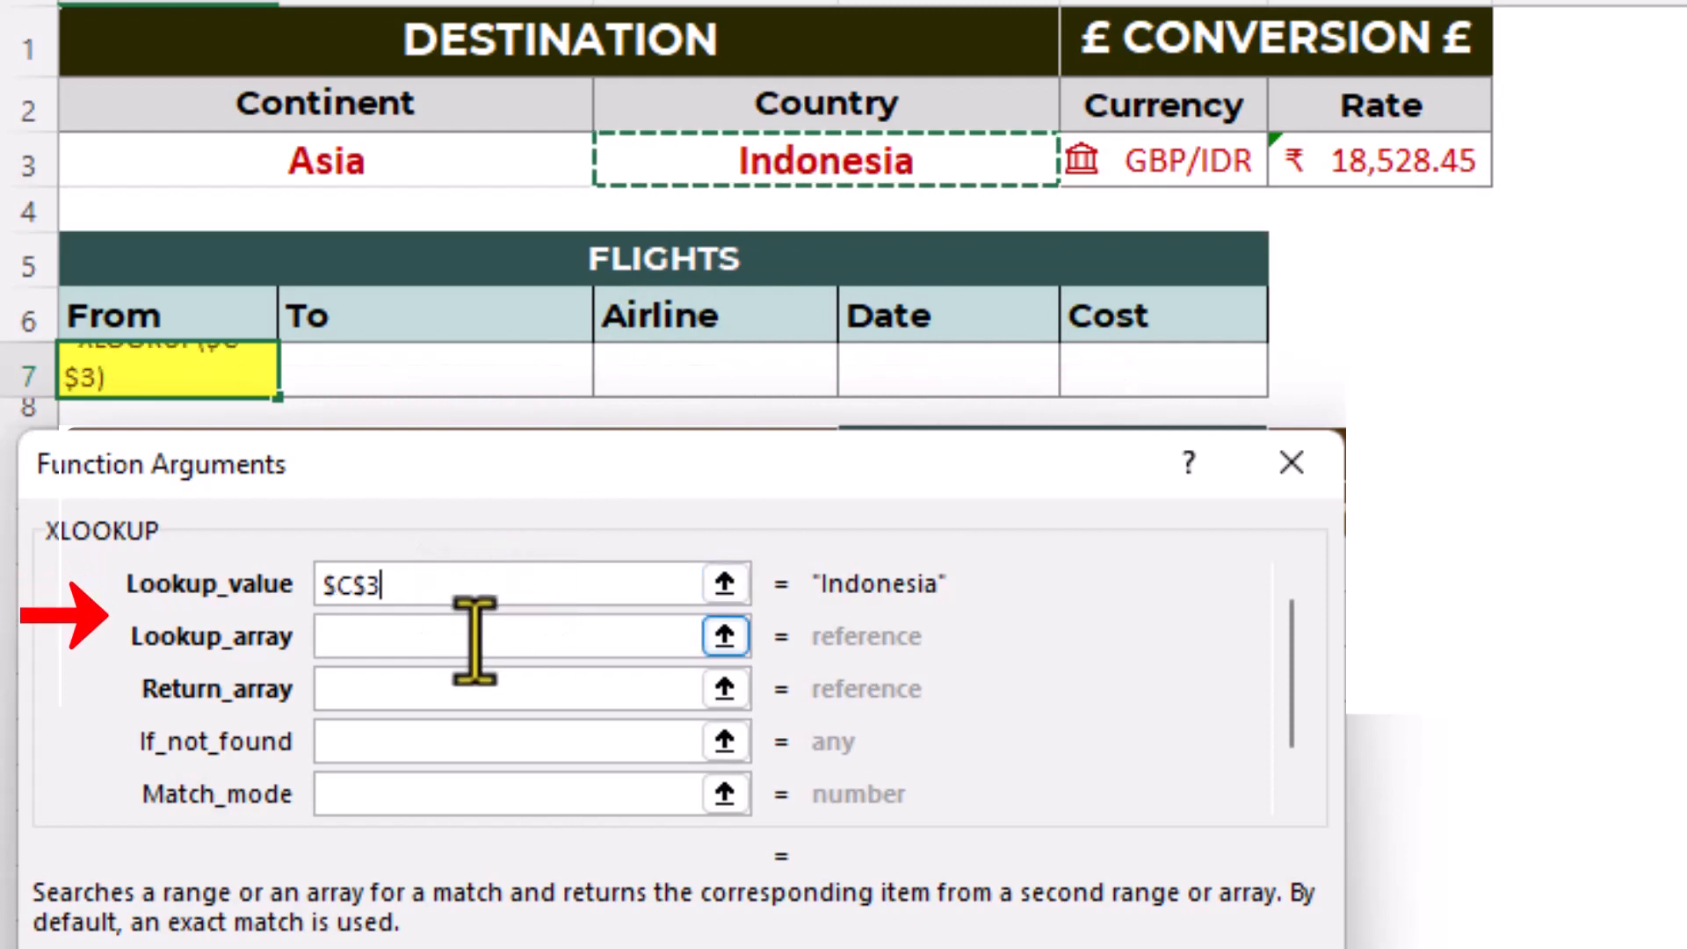
{"action": "left_click", "coordinate": [473, 638]}
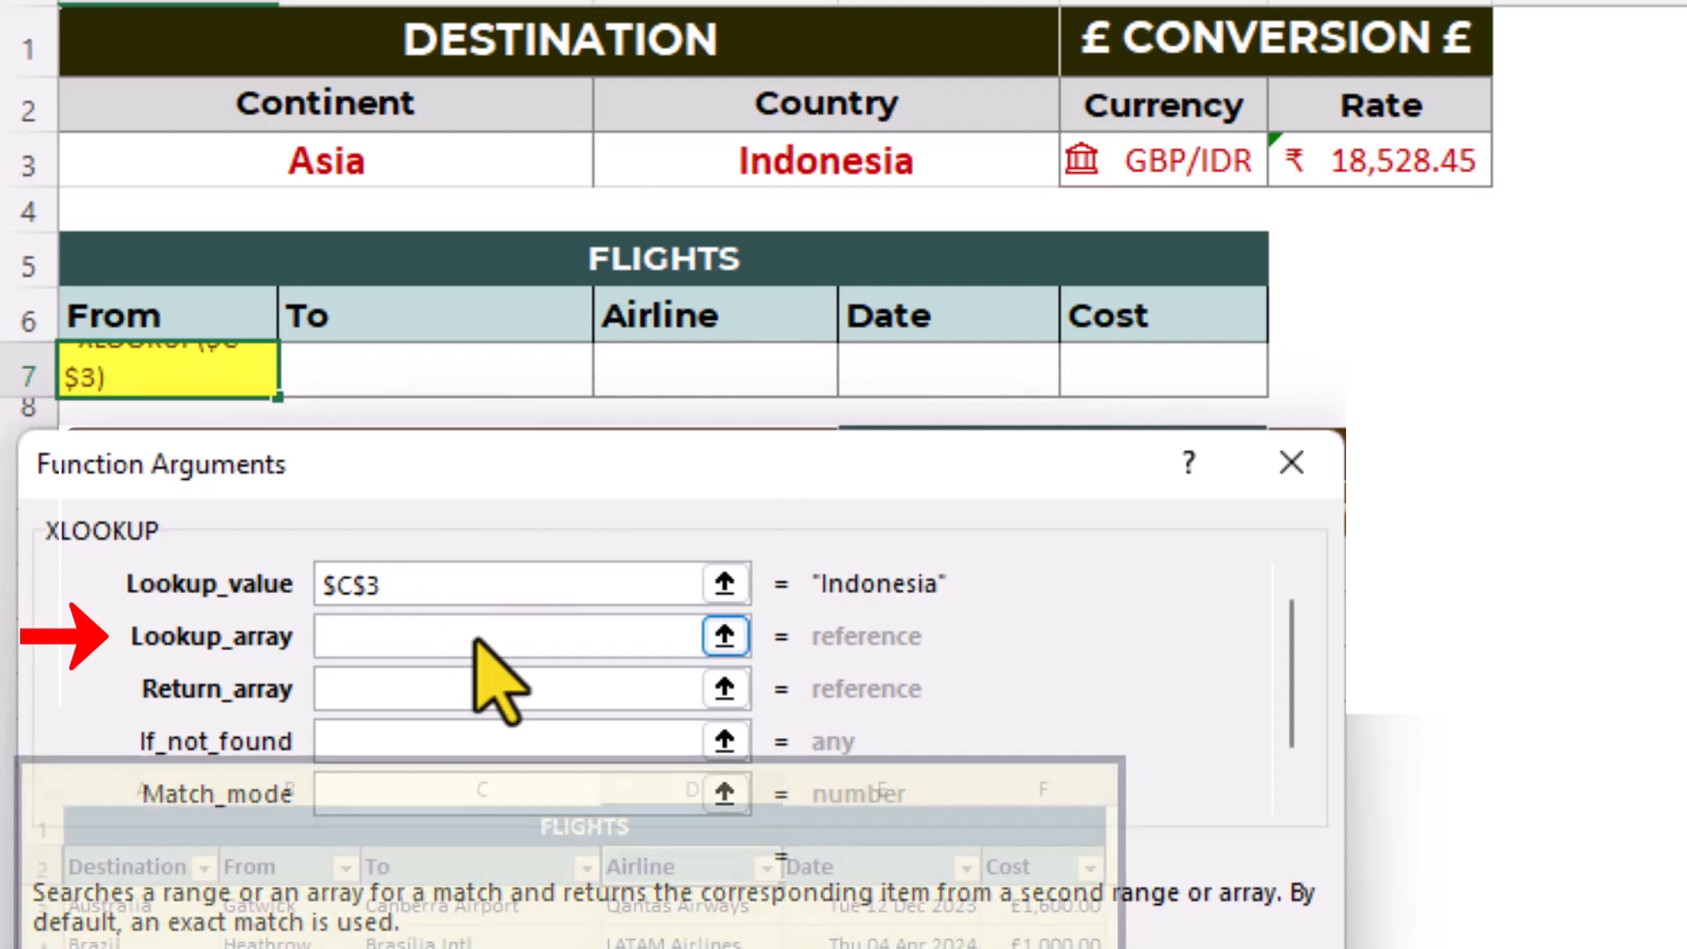
{"action": "type", "text": "t"}
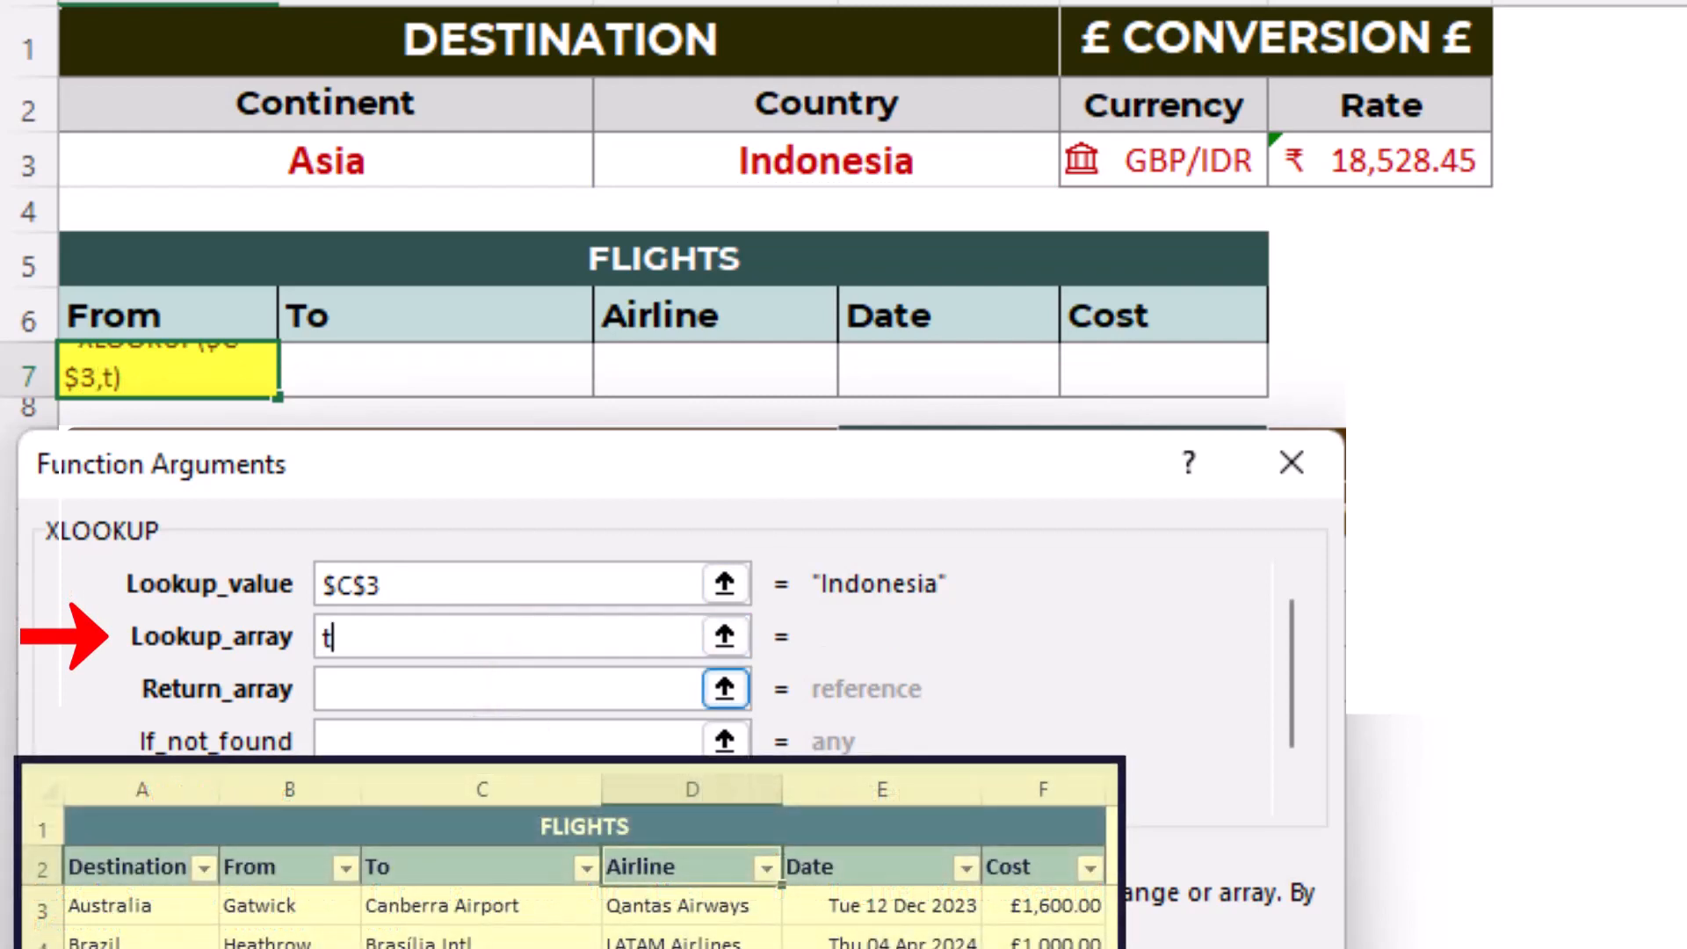
{"action": "type", "text": "bl_flig"}
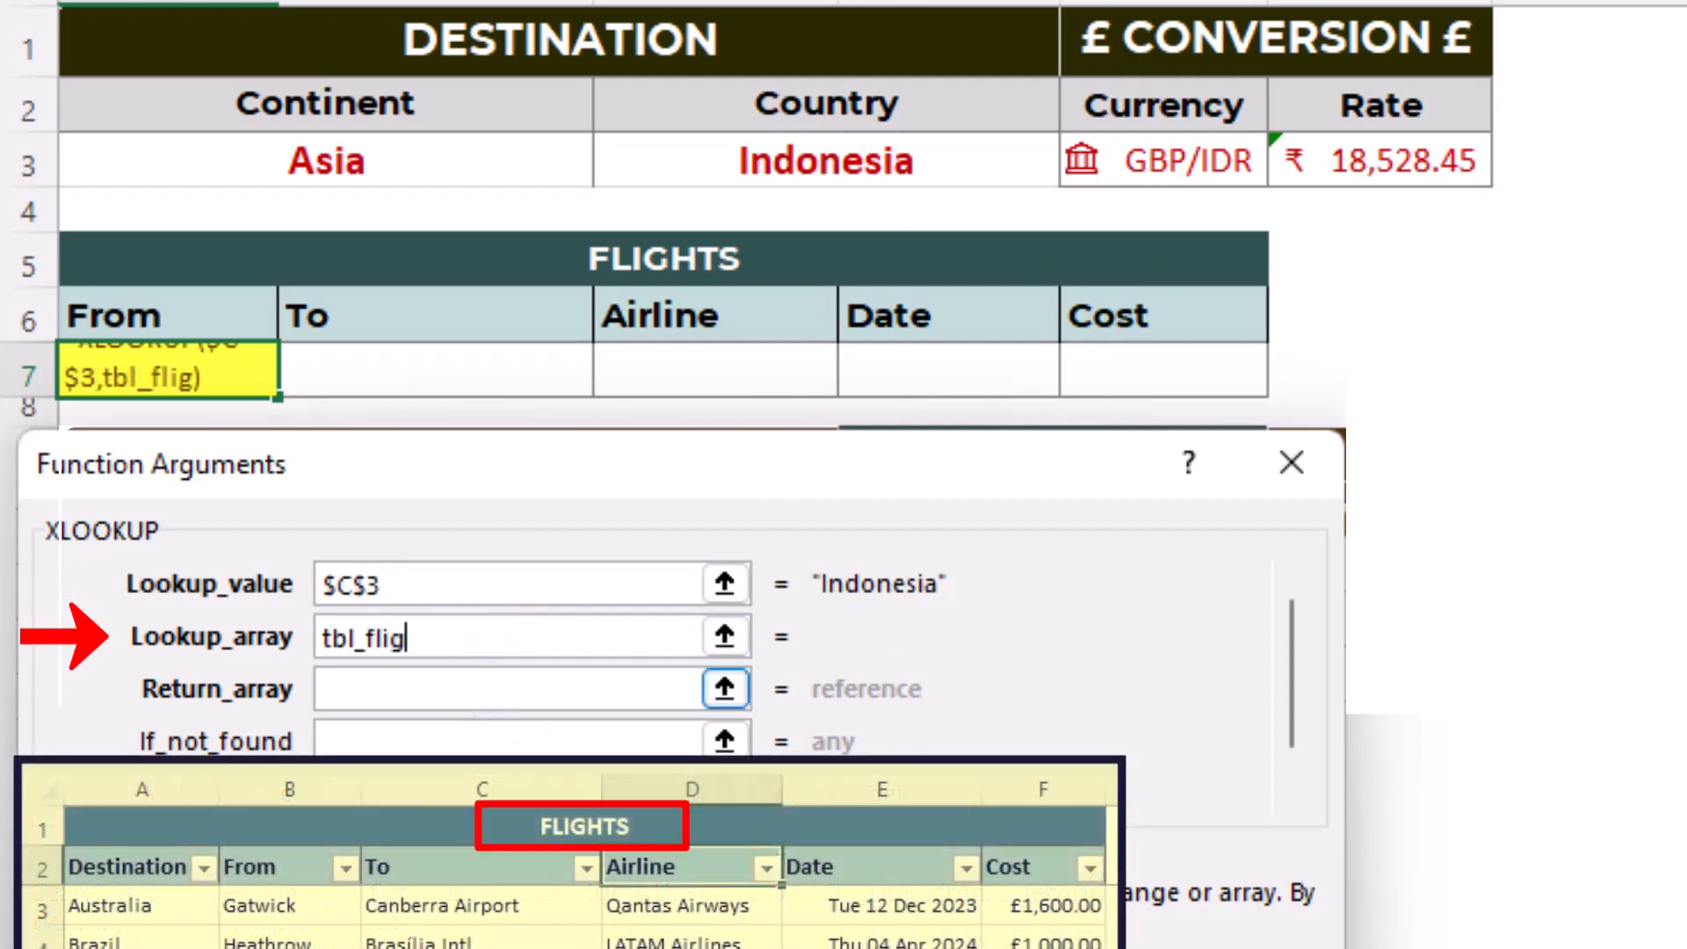
{"action": "type", "text": "hts"}
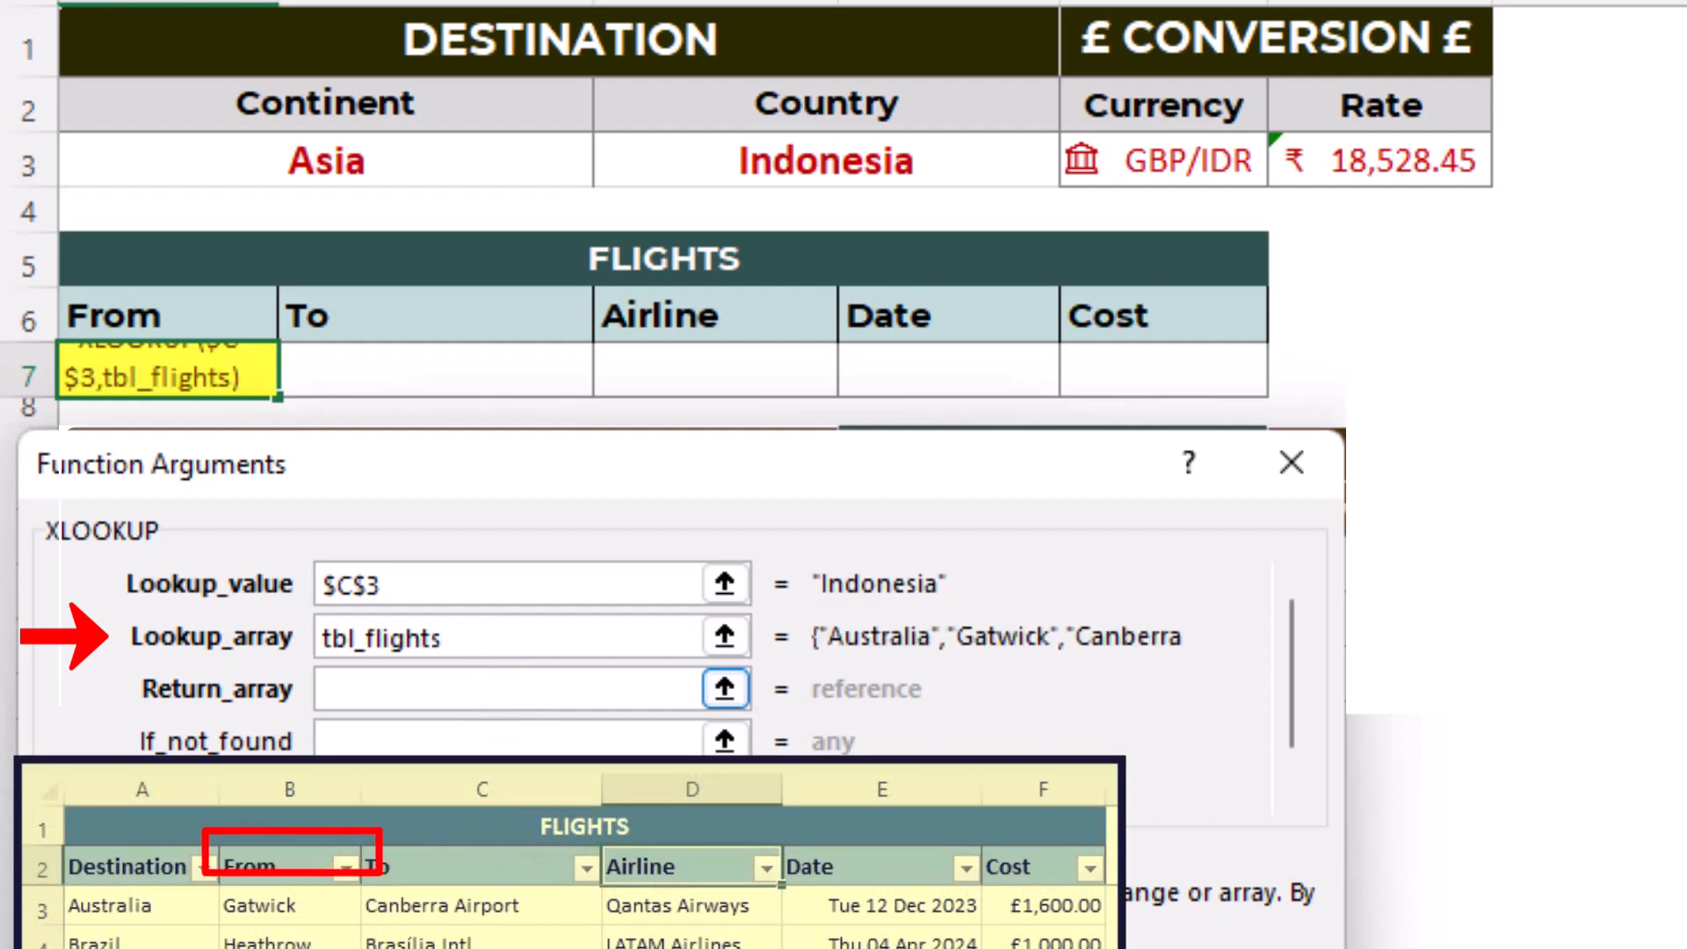
{"action": "type", "text": "[["}
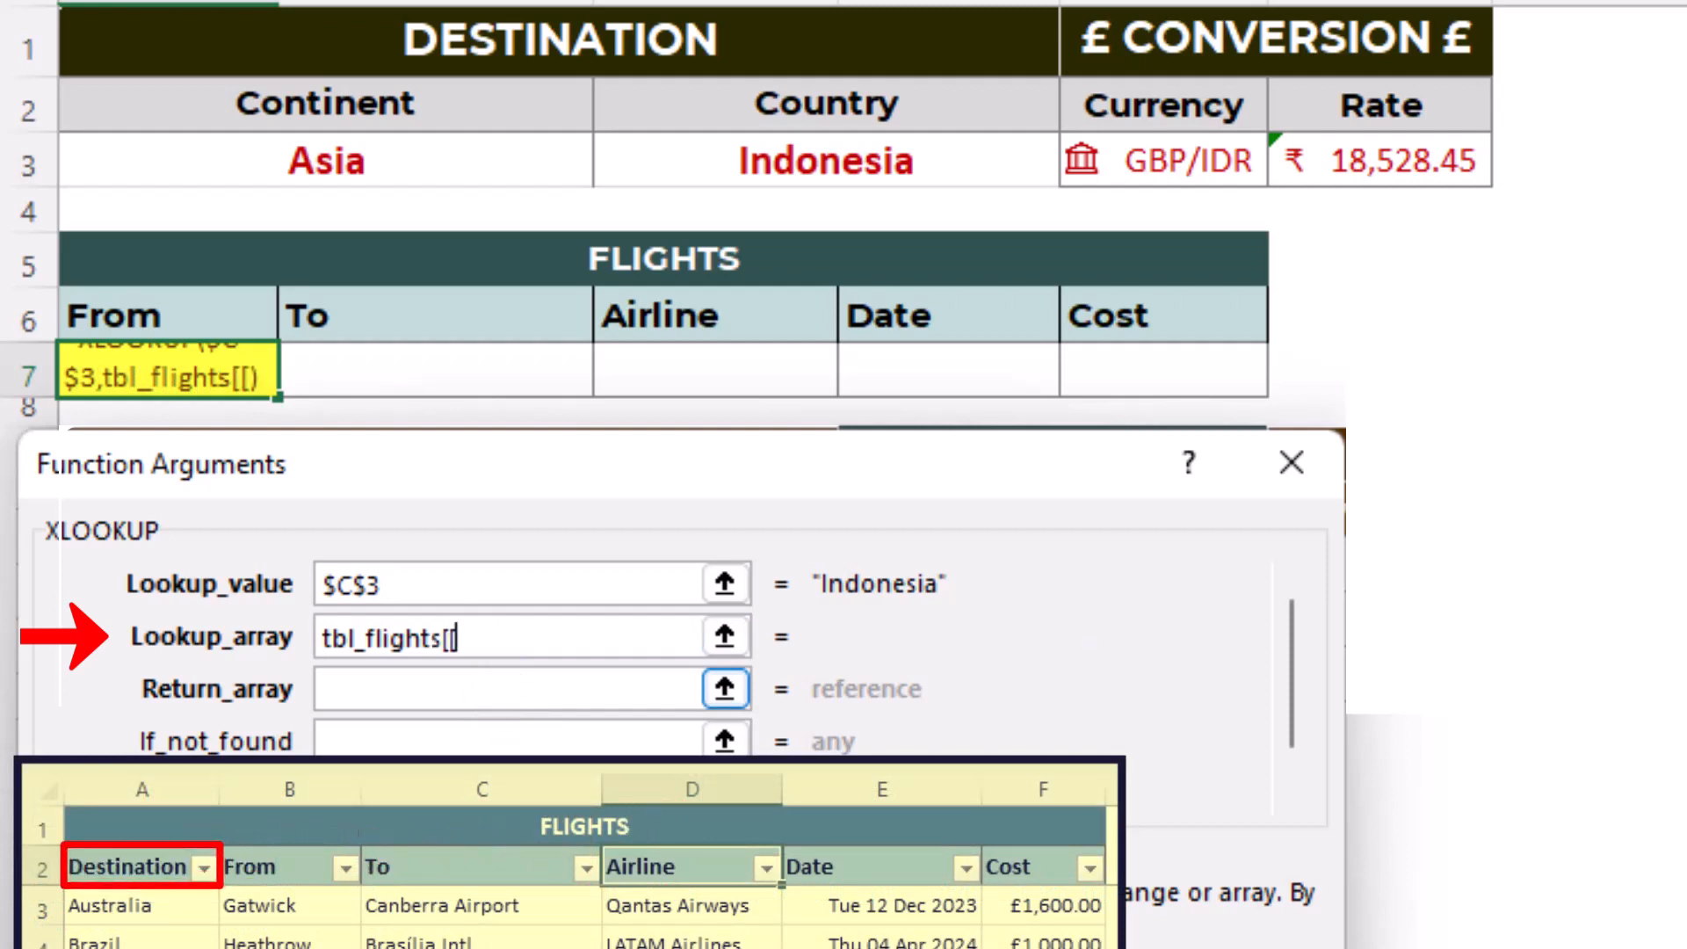
{"action": "type", "text": "[destination"}
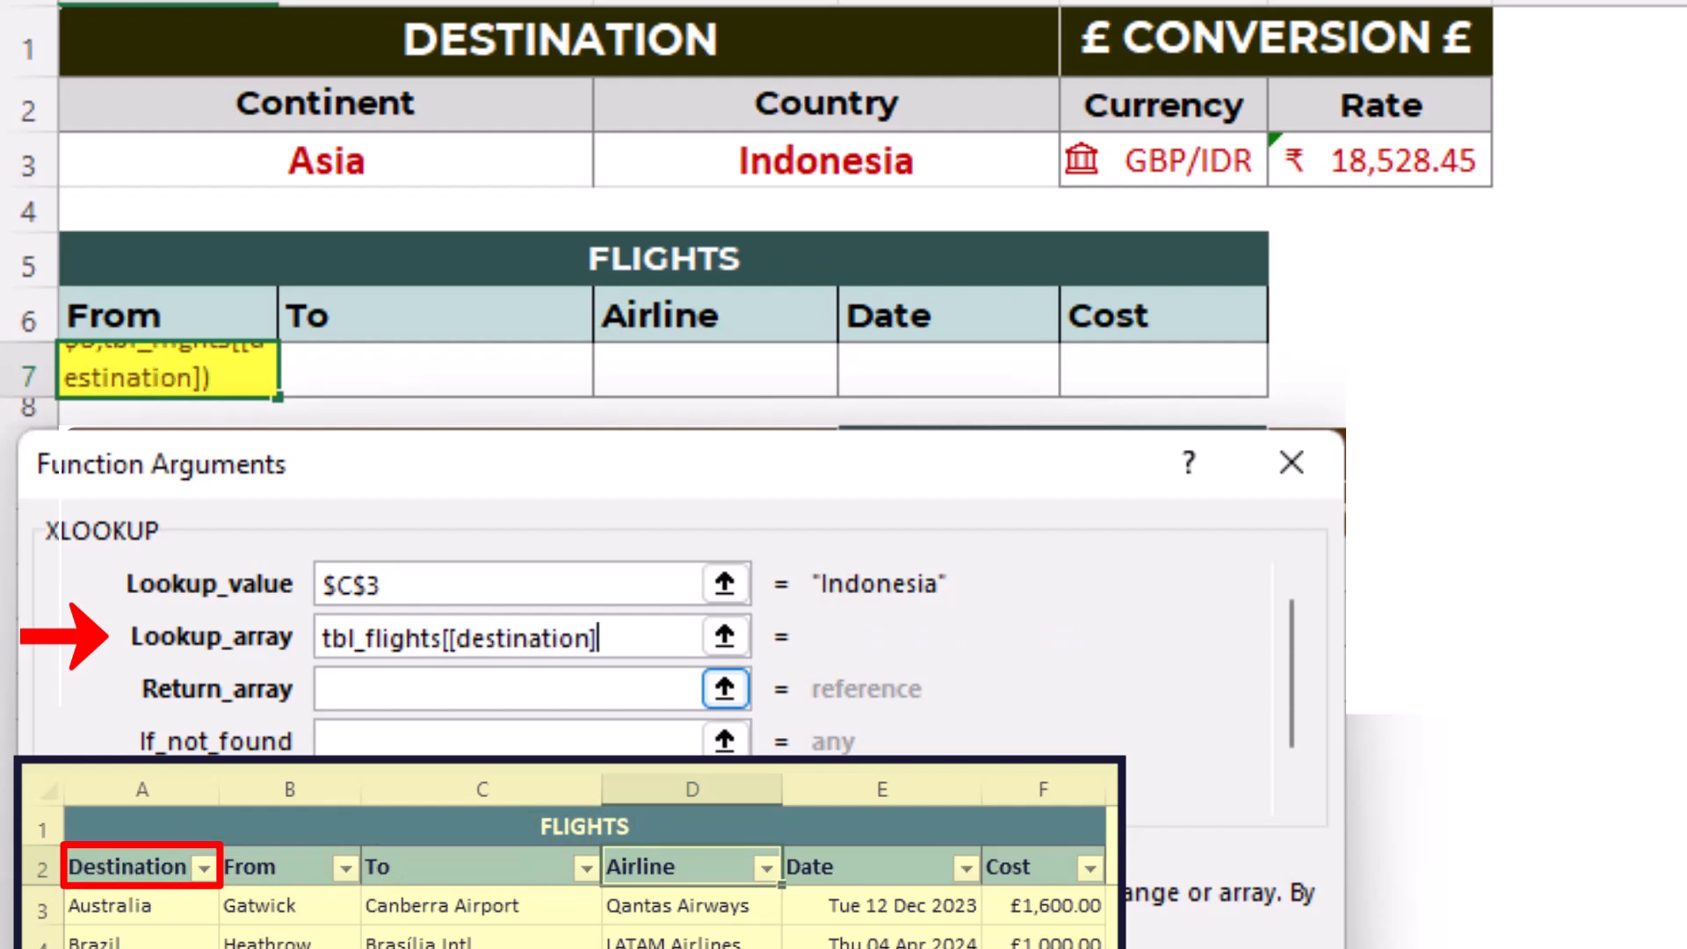
{"action": "type", "text": "]:["}
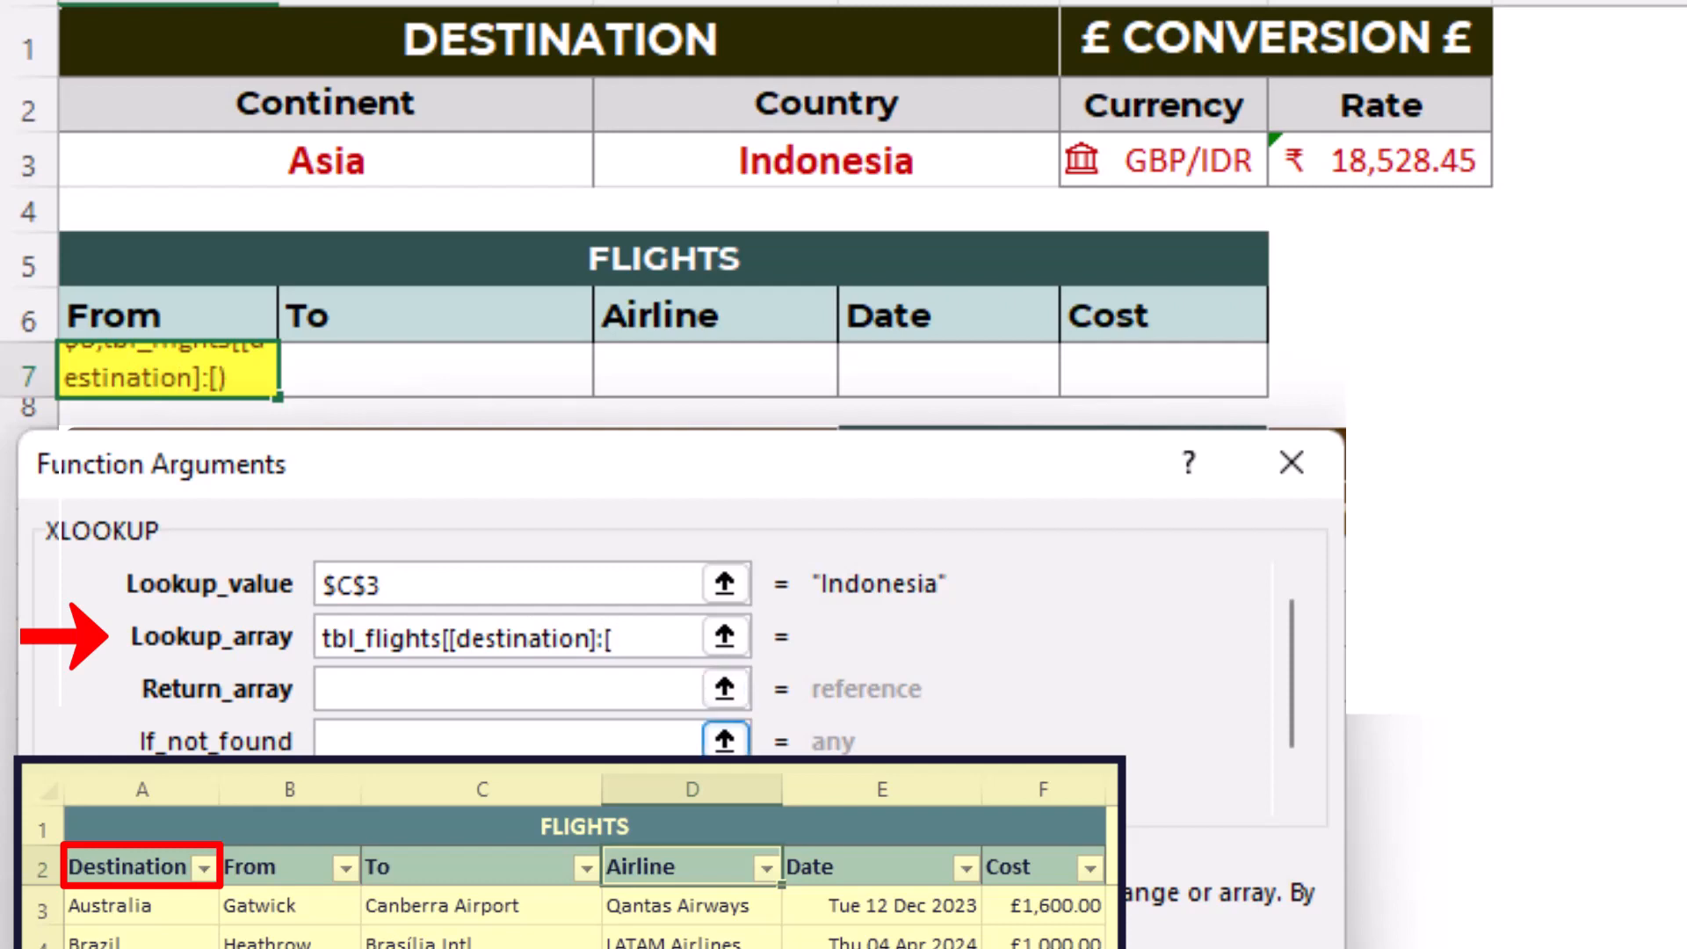
{"action": "type", "text": "destination"}
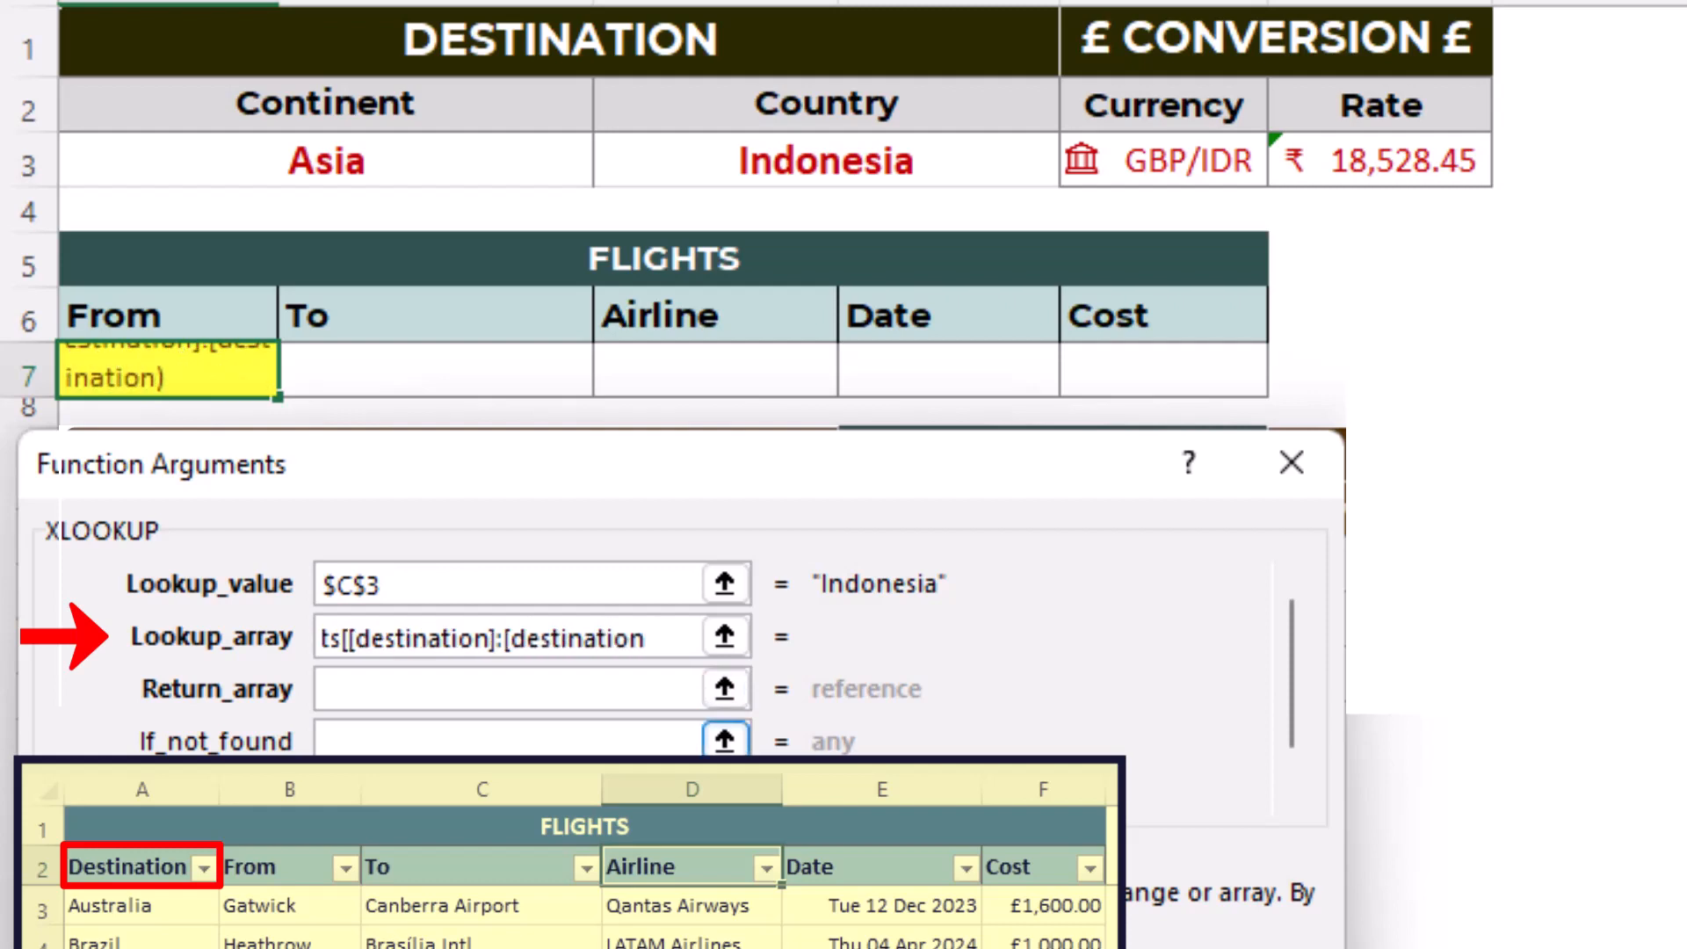
{"action": "type", "text": "]"}
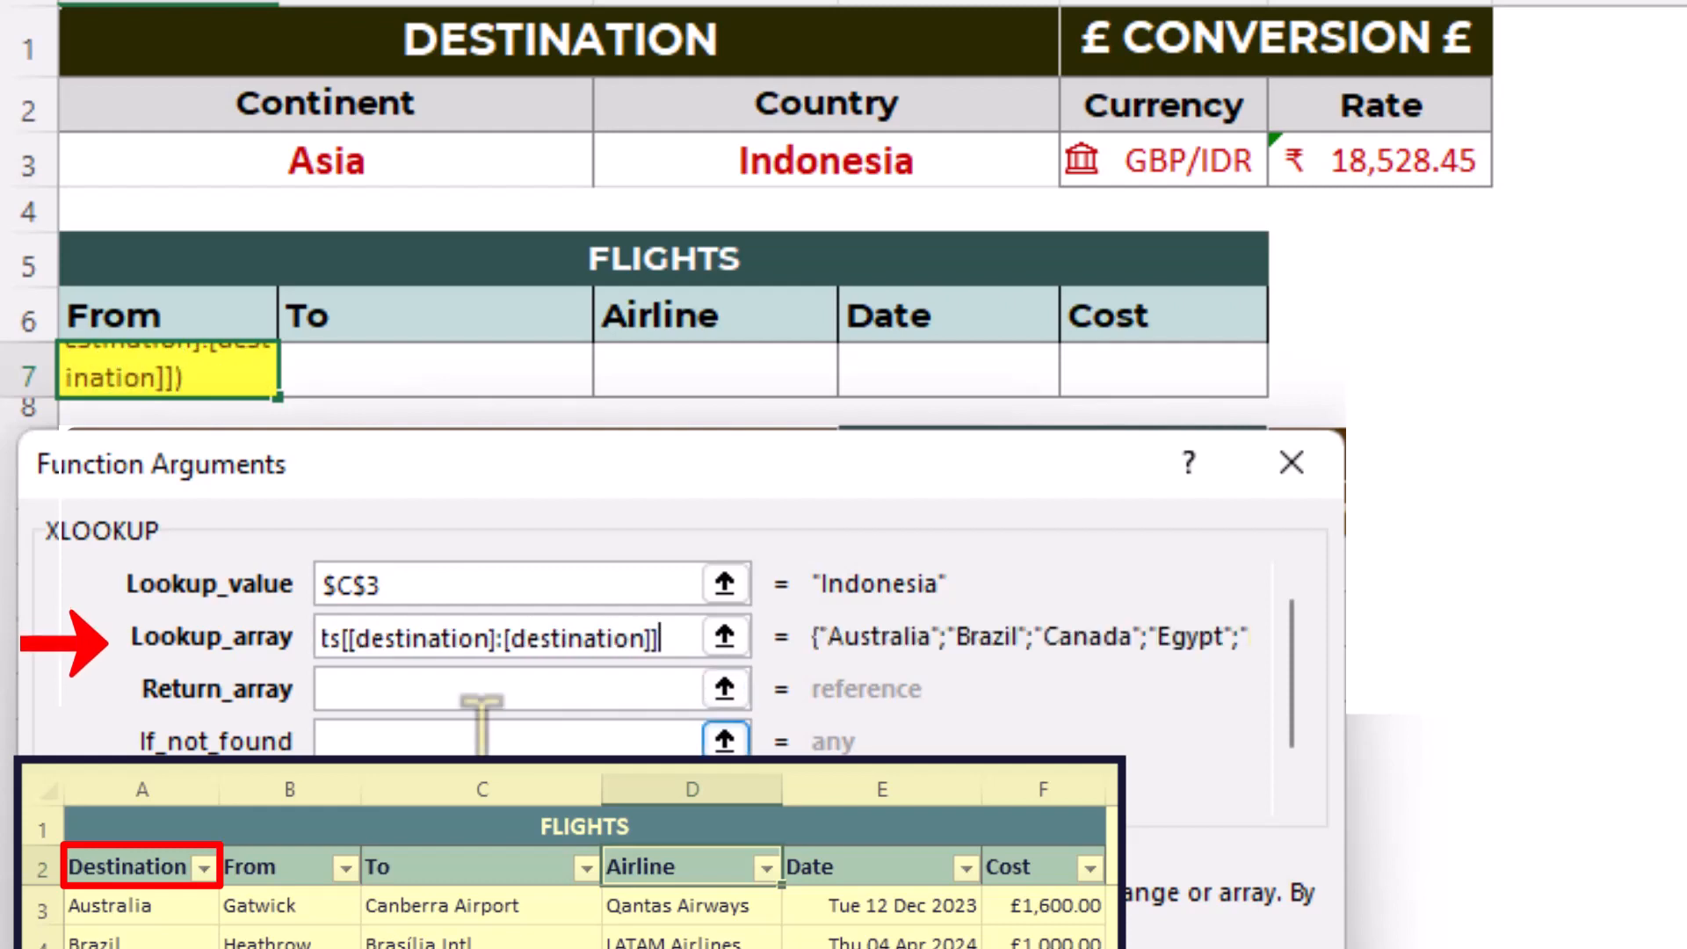
- Set XLOOKUP's return array to tbl_flights[from] and fill the finished formula from A7 across to the Cost column in E7
{"action": "left_click", "coordinate": [472, 690]}
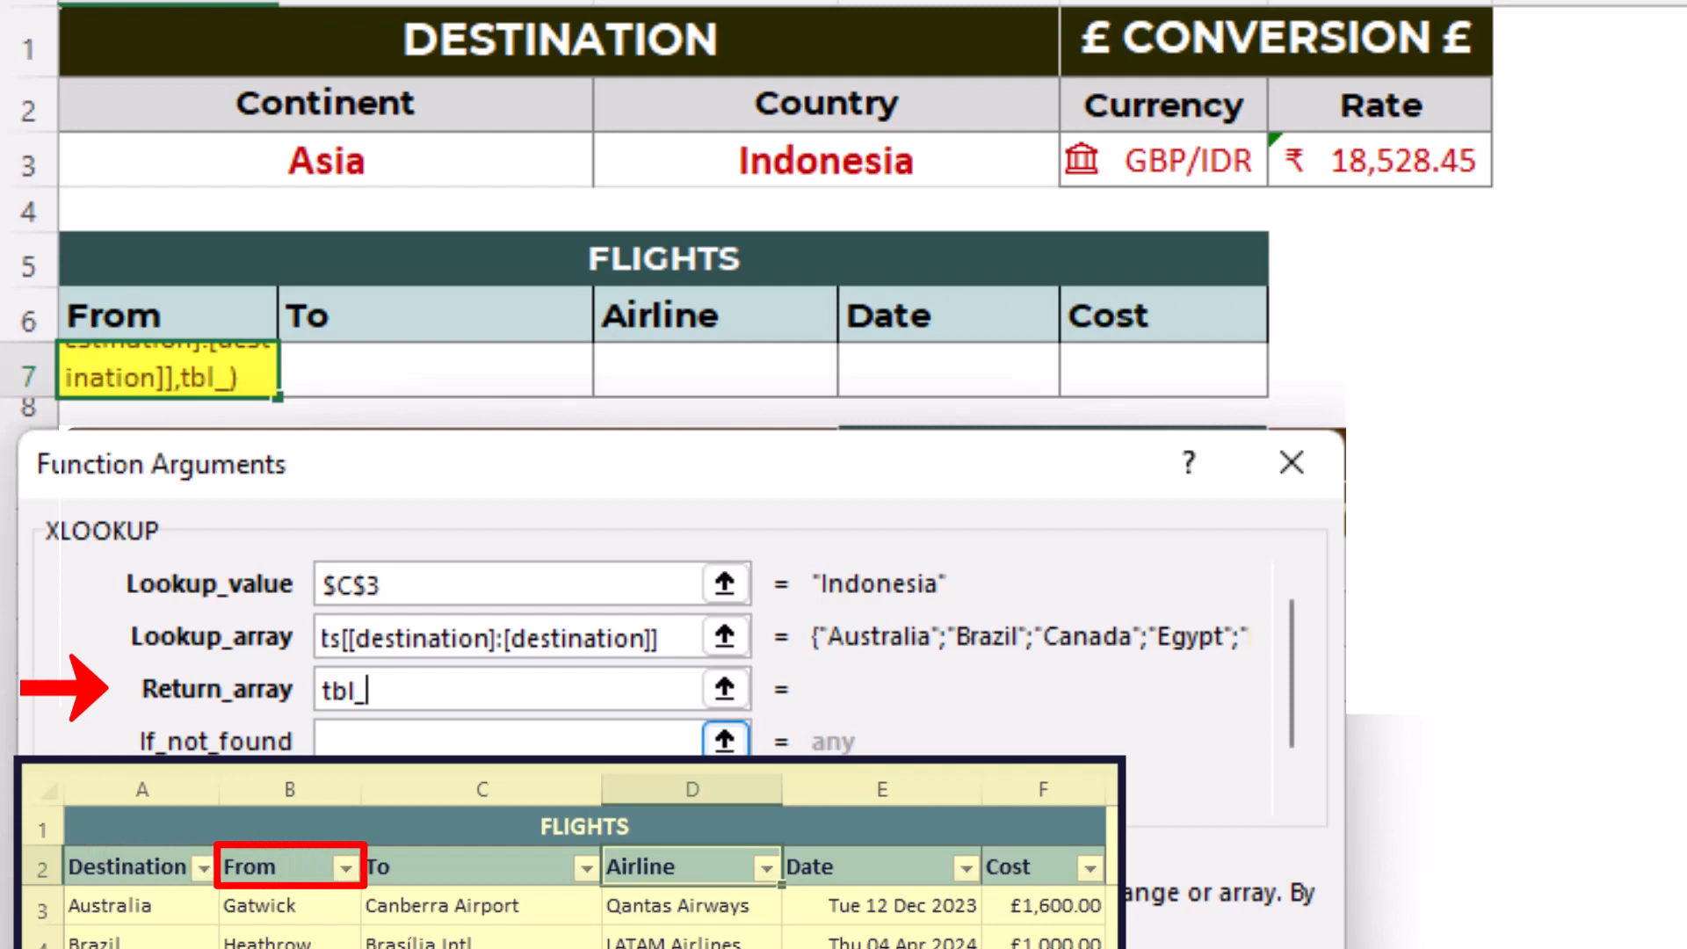
{"action": "type", "text": "tbl_flights"}
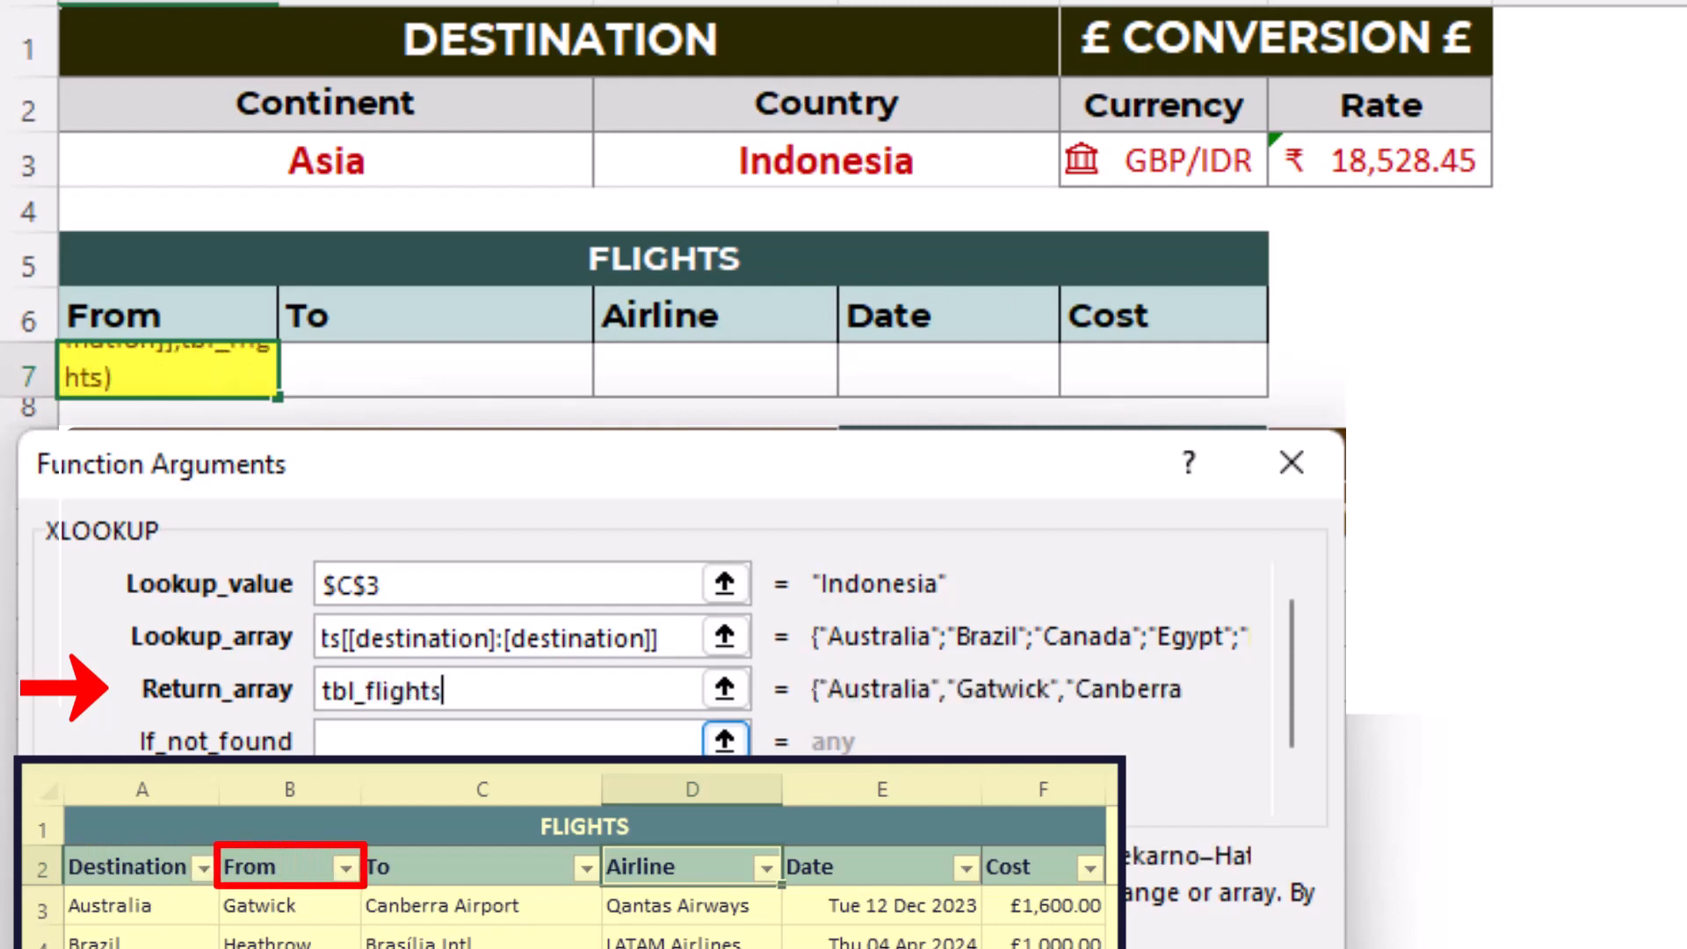
{"action": "type", "text": "["}
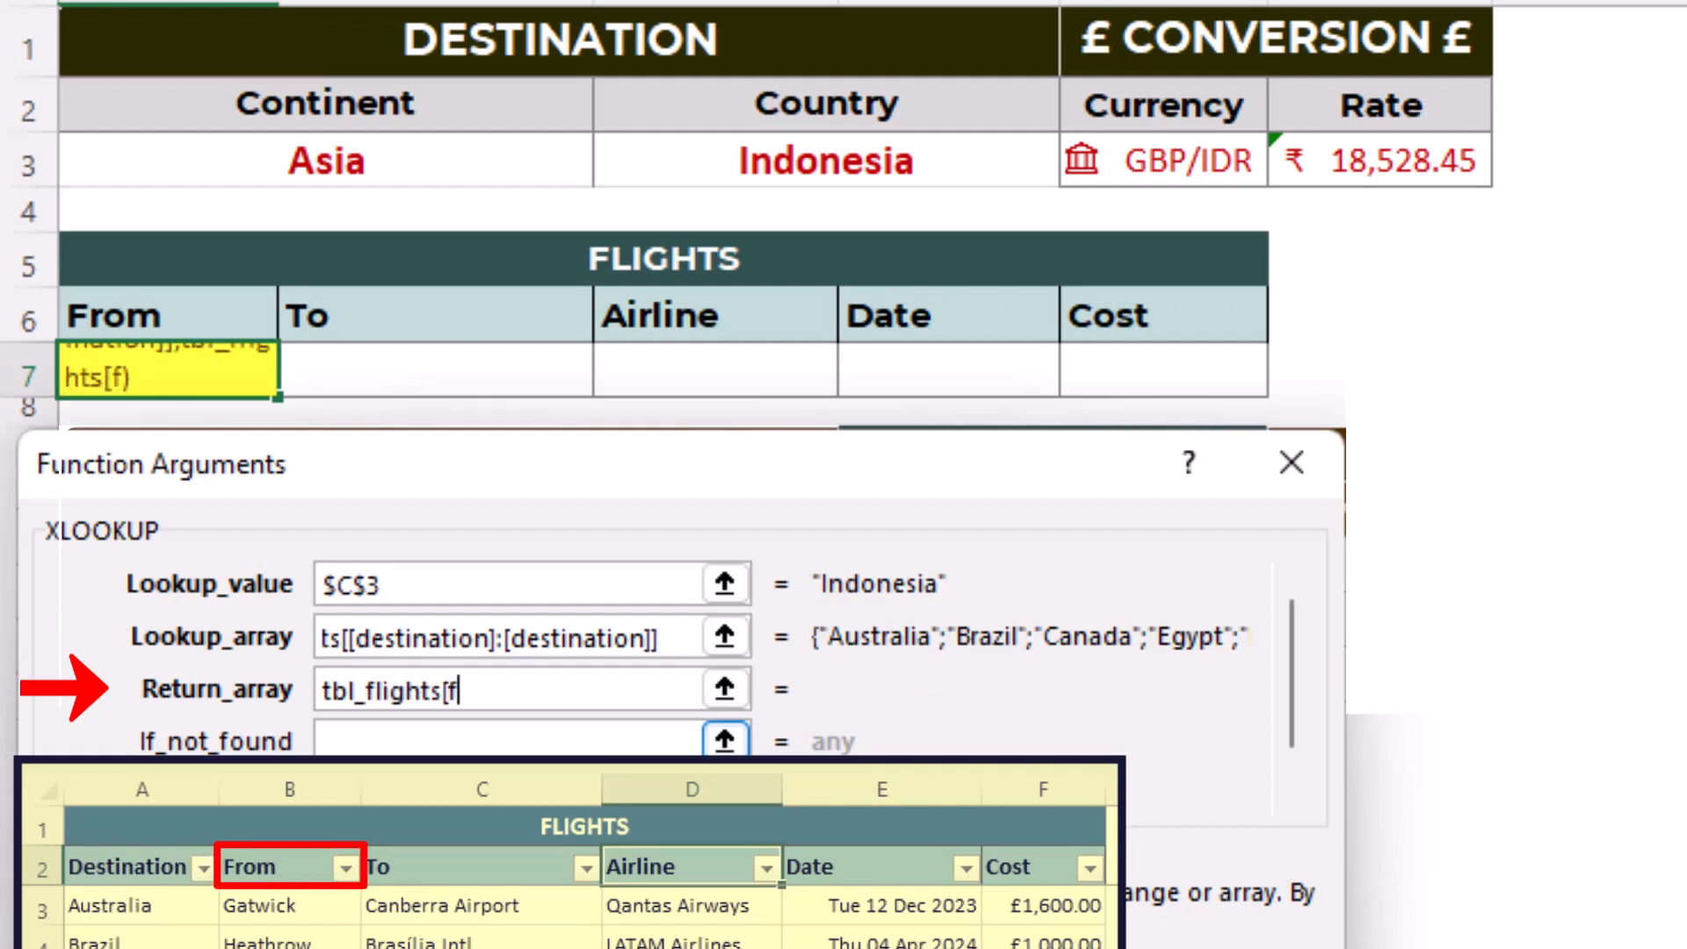
{"action": "type", "text": "from]"}
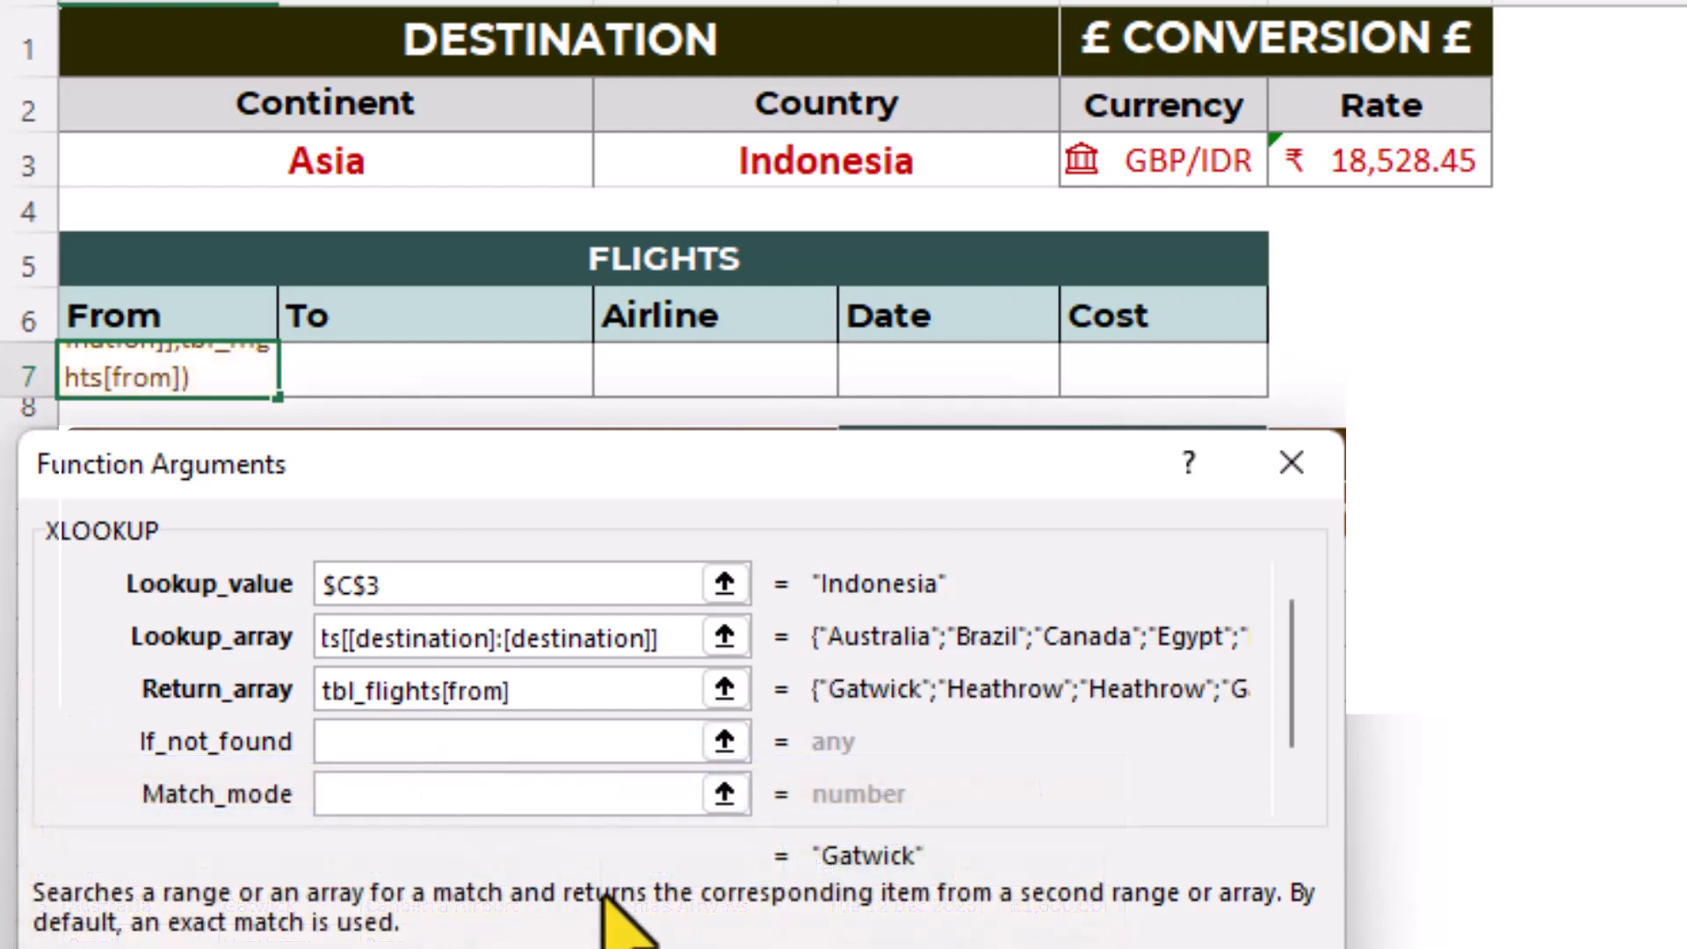
{"action": "key", "text": "Return"}
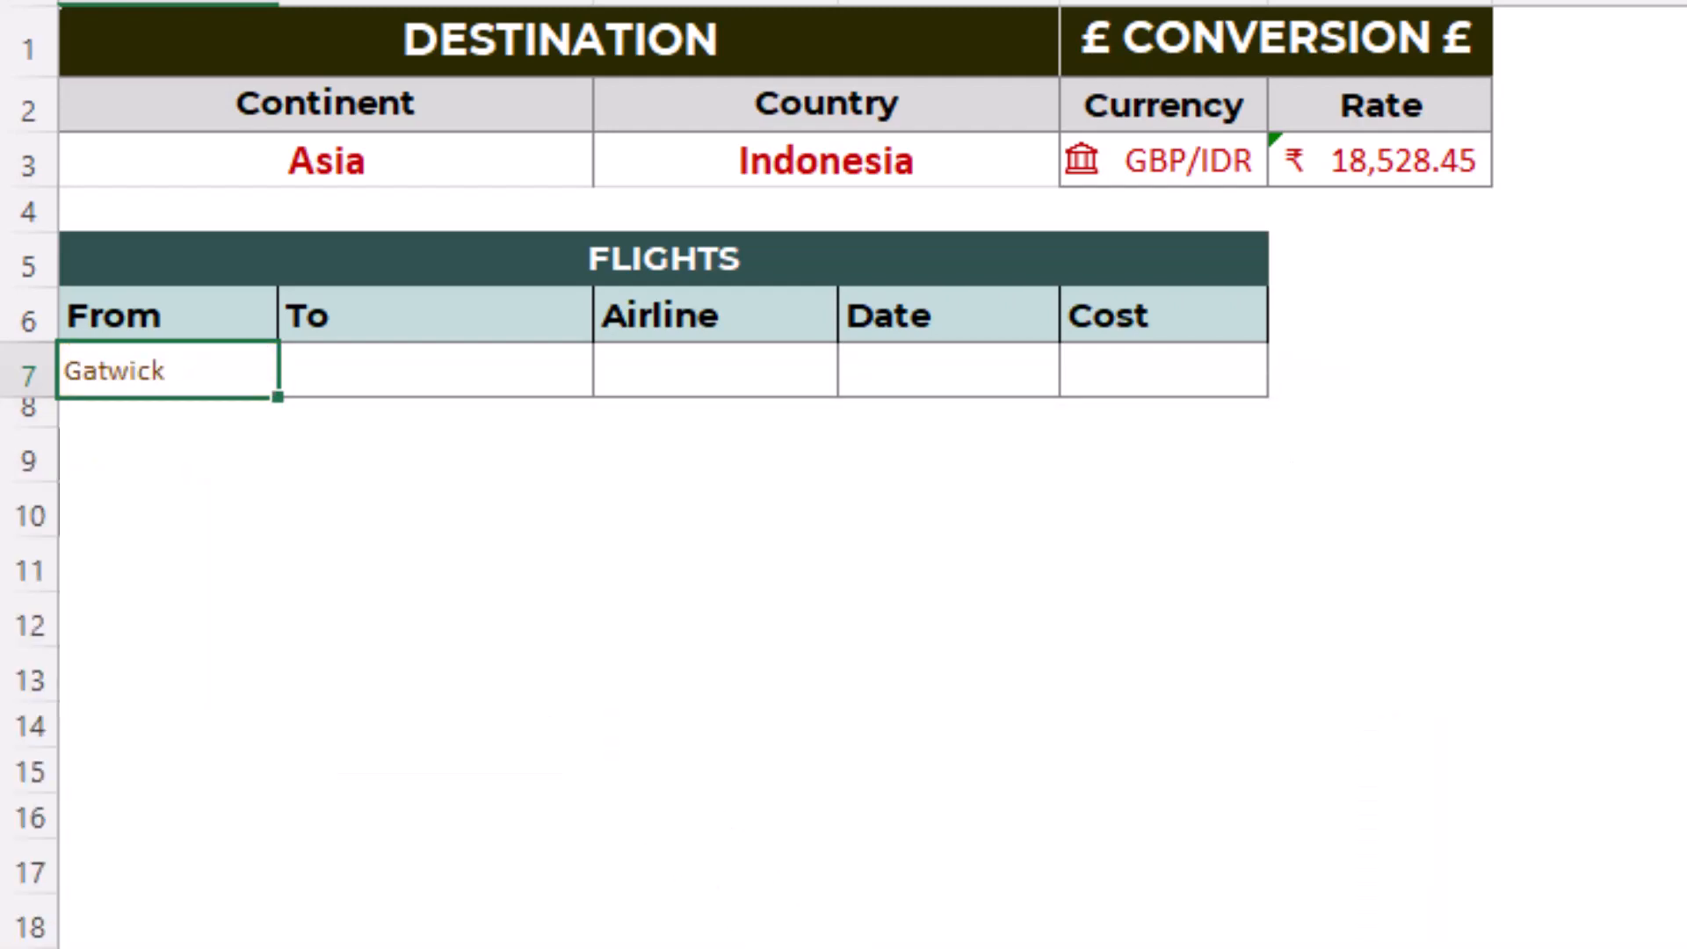
{"action": "left_click_drag", "start_coordinate": [290, 395], "coordinate": [1235, 409]}
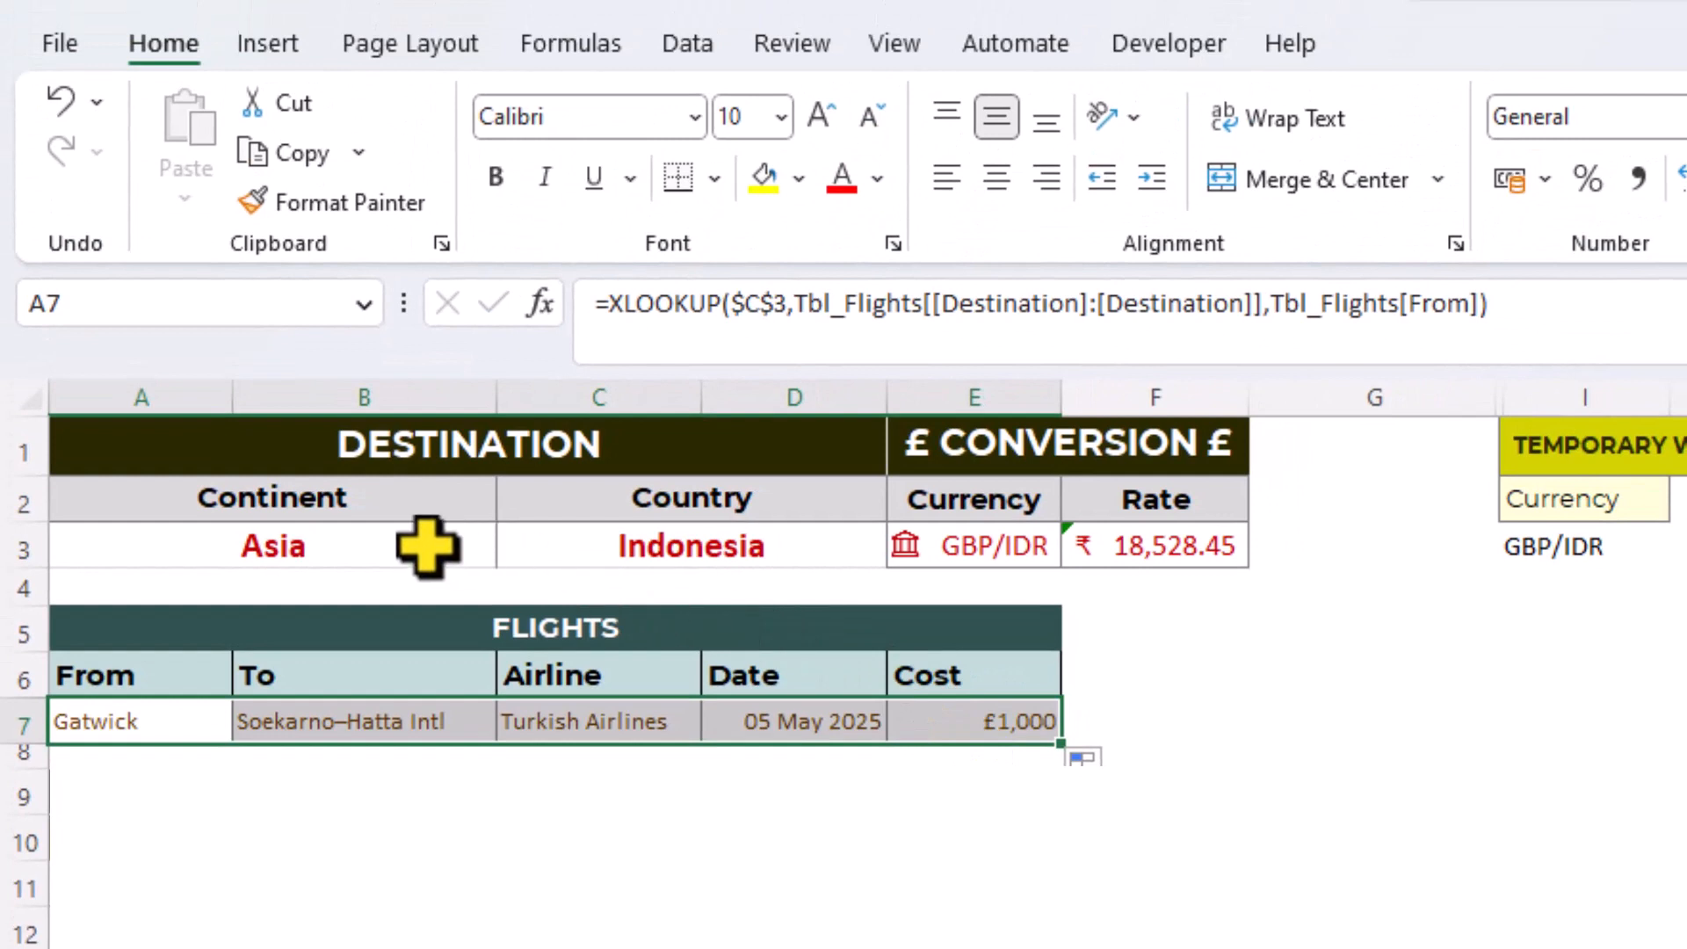
- Change the destination to Africa as the continent and Egypt as the country
{"action": "left_click", "coordinate": [465, 543]}
{"action": "left_click", "coordinate": [513, 549]}
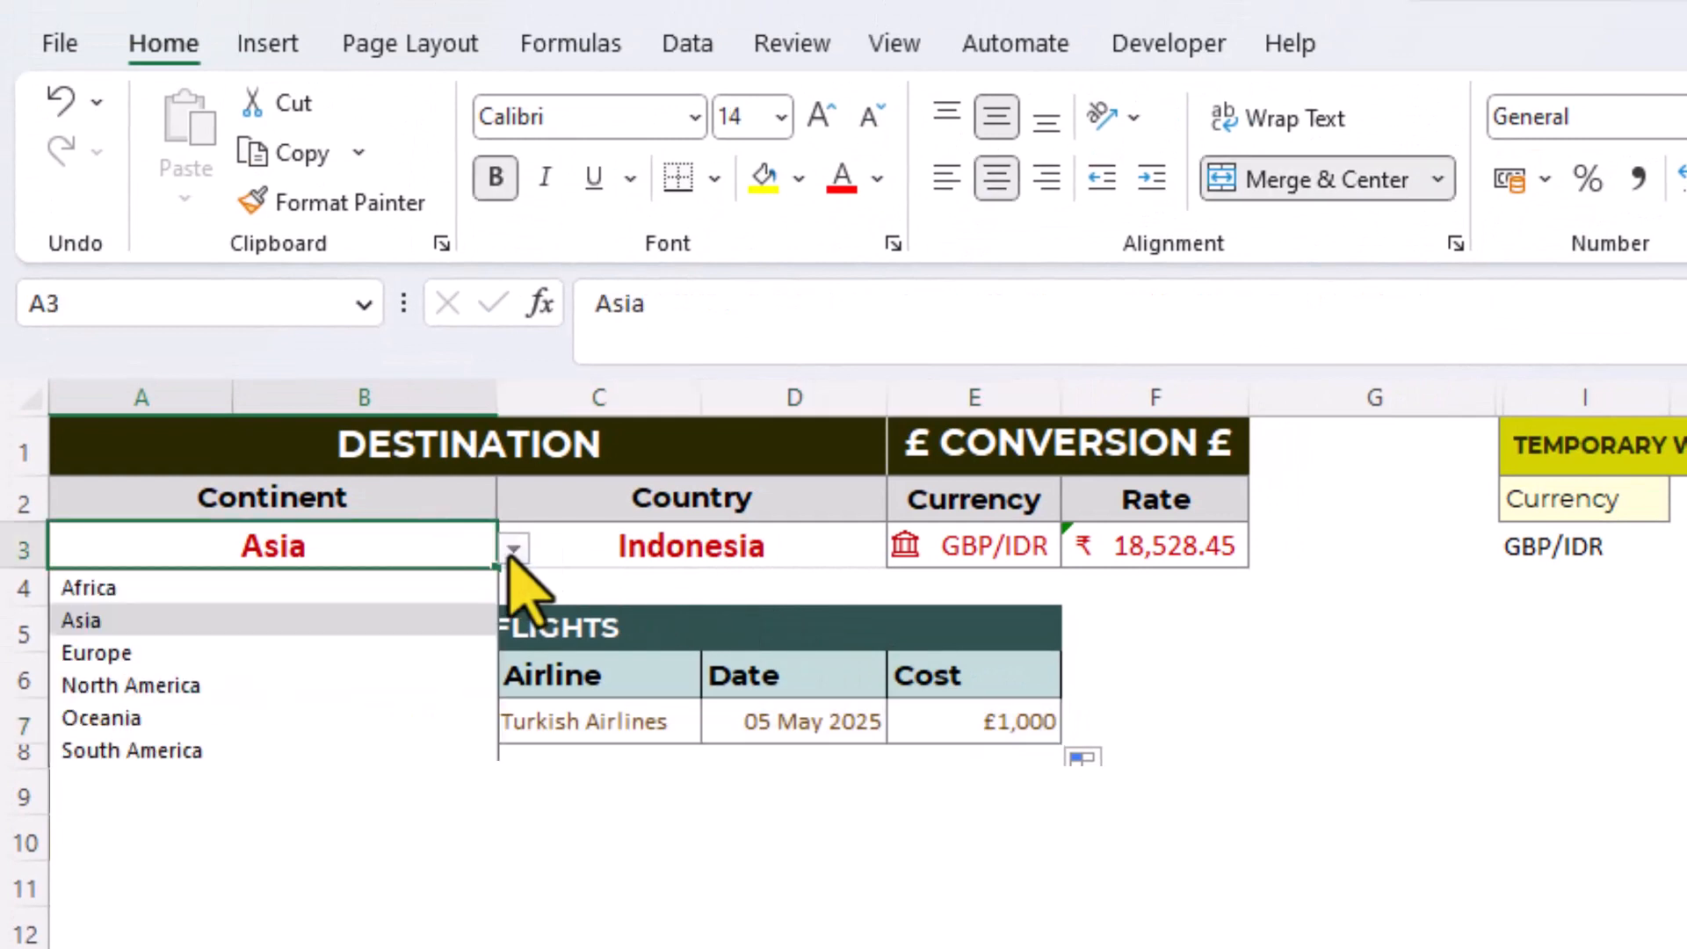
{"action": "left_click", "coordinate": [448, 589]}
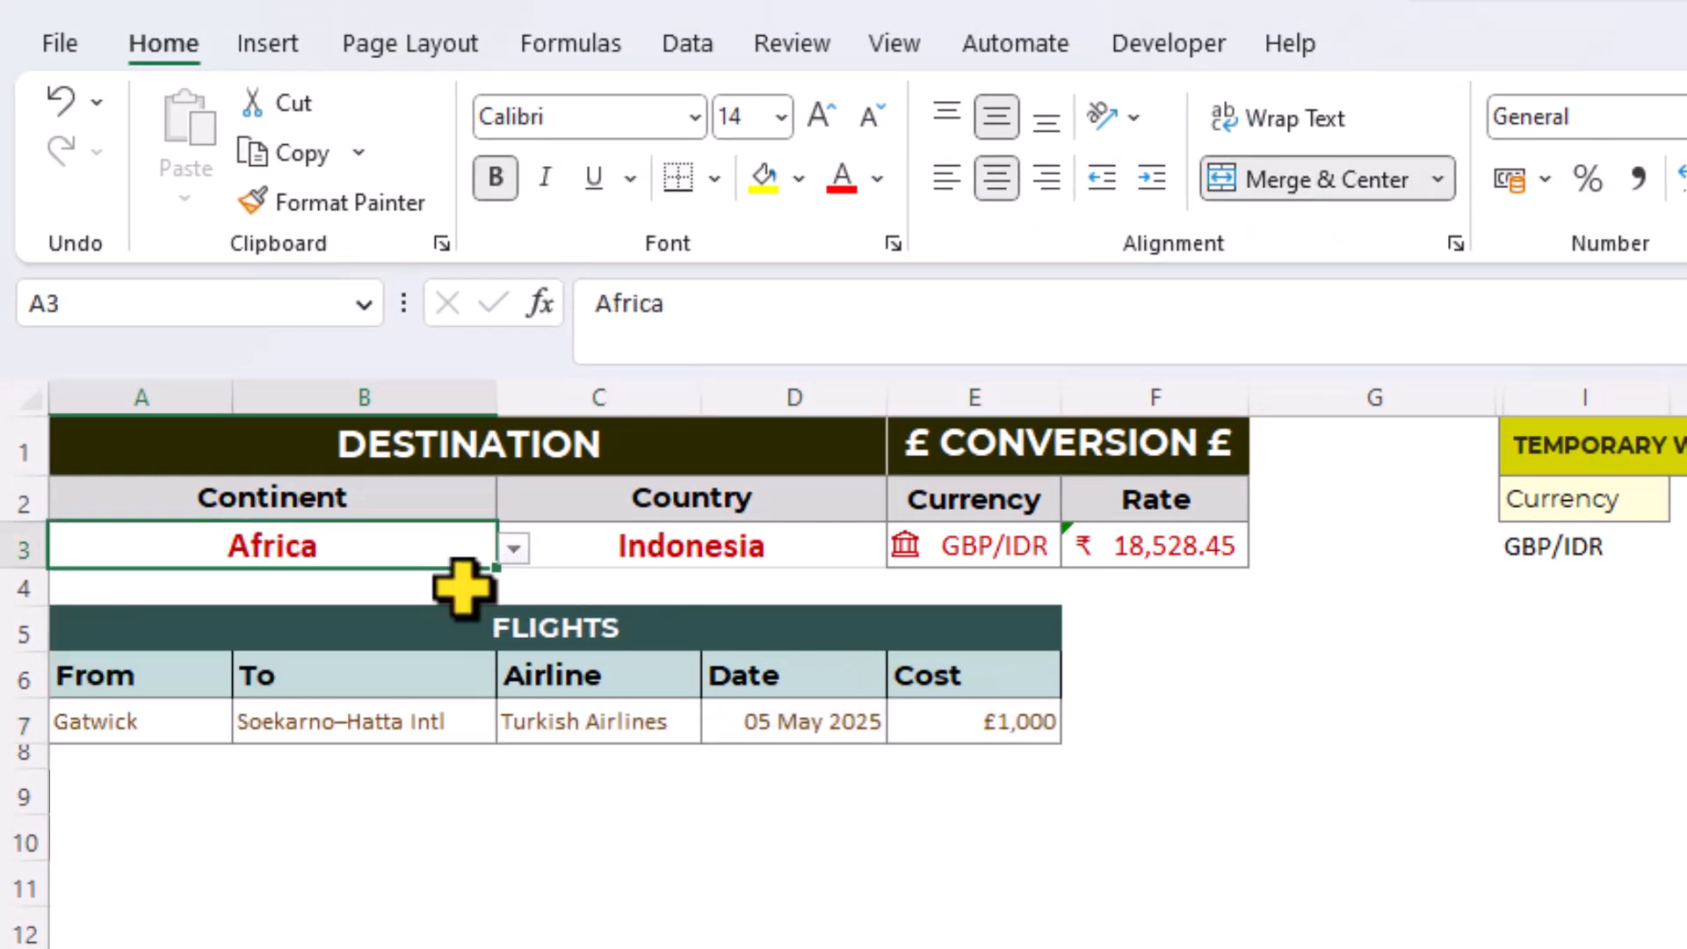
{"action": "left_click", "coordinate": [781, 549]}
{"action": "left_click", "coordinate": [903, 549]}
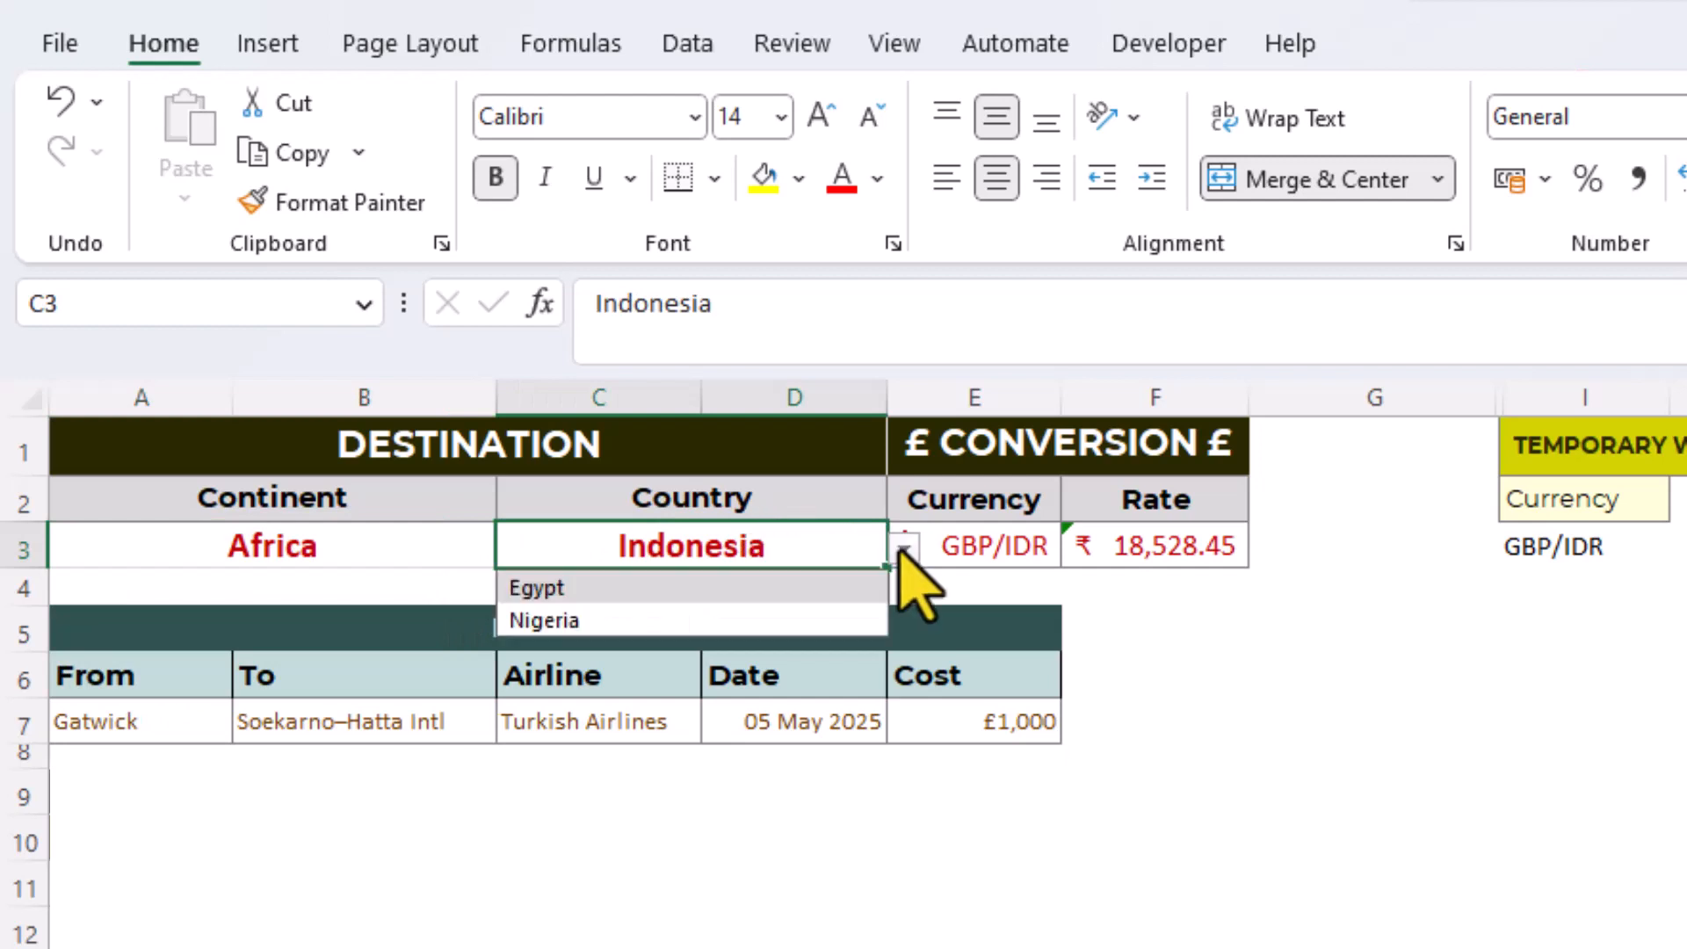
{"action": "left_click", "coordinate": [854, 589]}
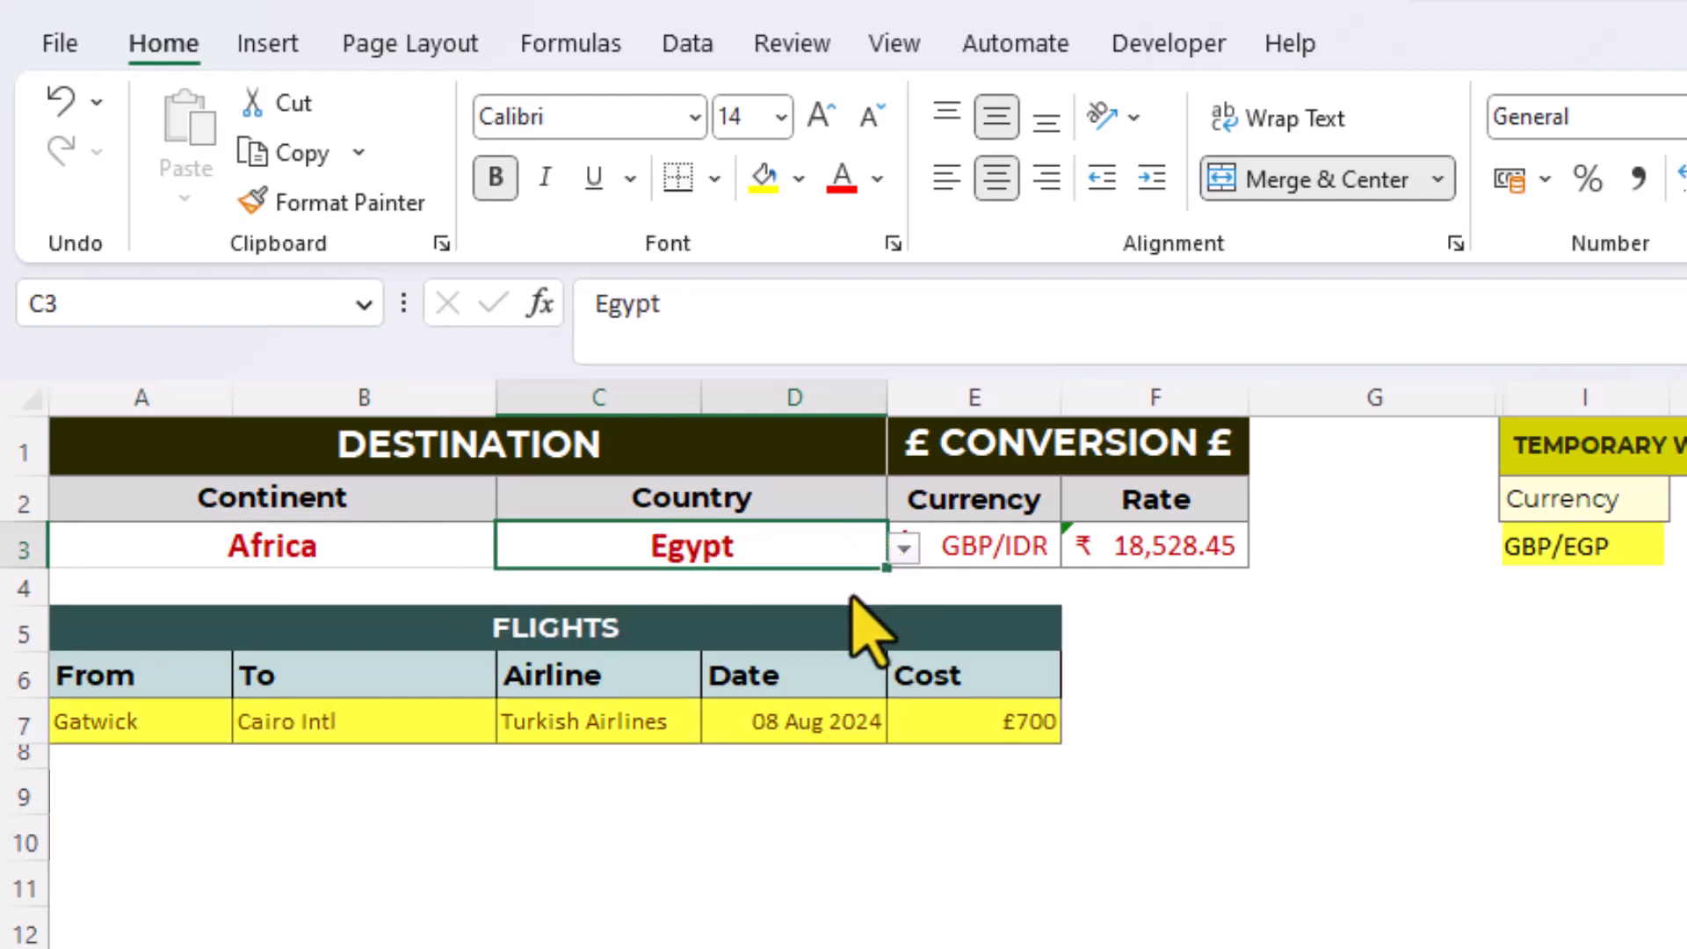
- Replace E3 with the copied value GBP/EGP from I3 and convert it to the Currencies data type
{"action": "left_click", "coordinate": [1541, 543]}
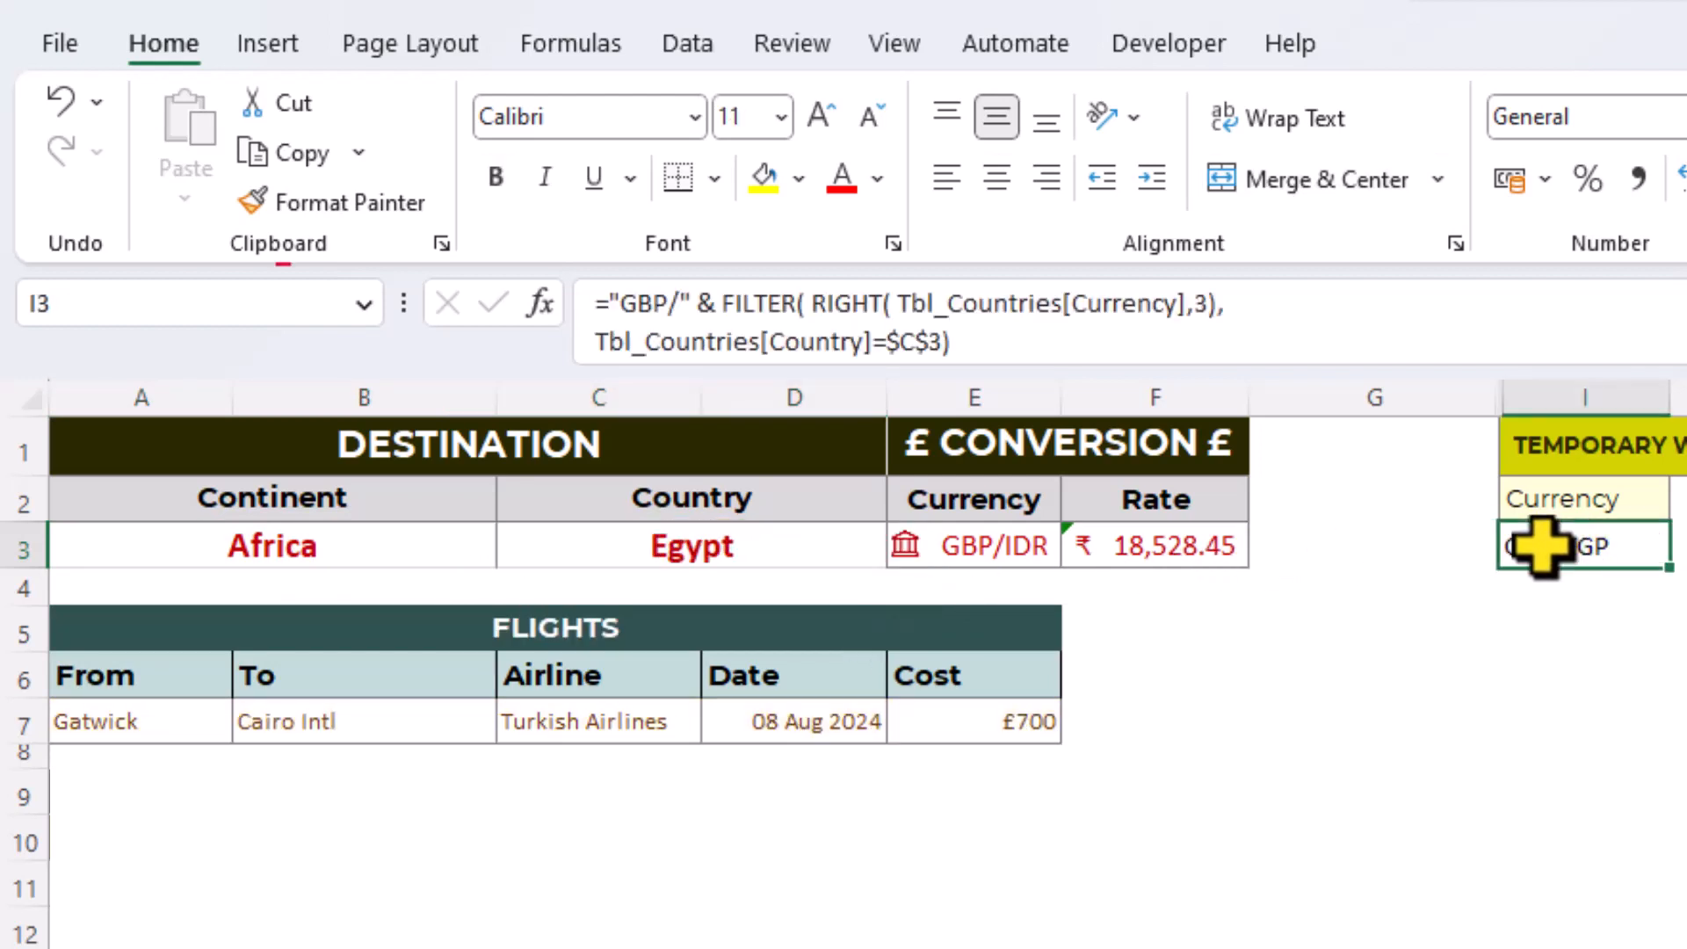
{"action": "right_click", "coordinate": [1543, 545]}
{"action": "left_click", "coordinate": [1630, 697]}
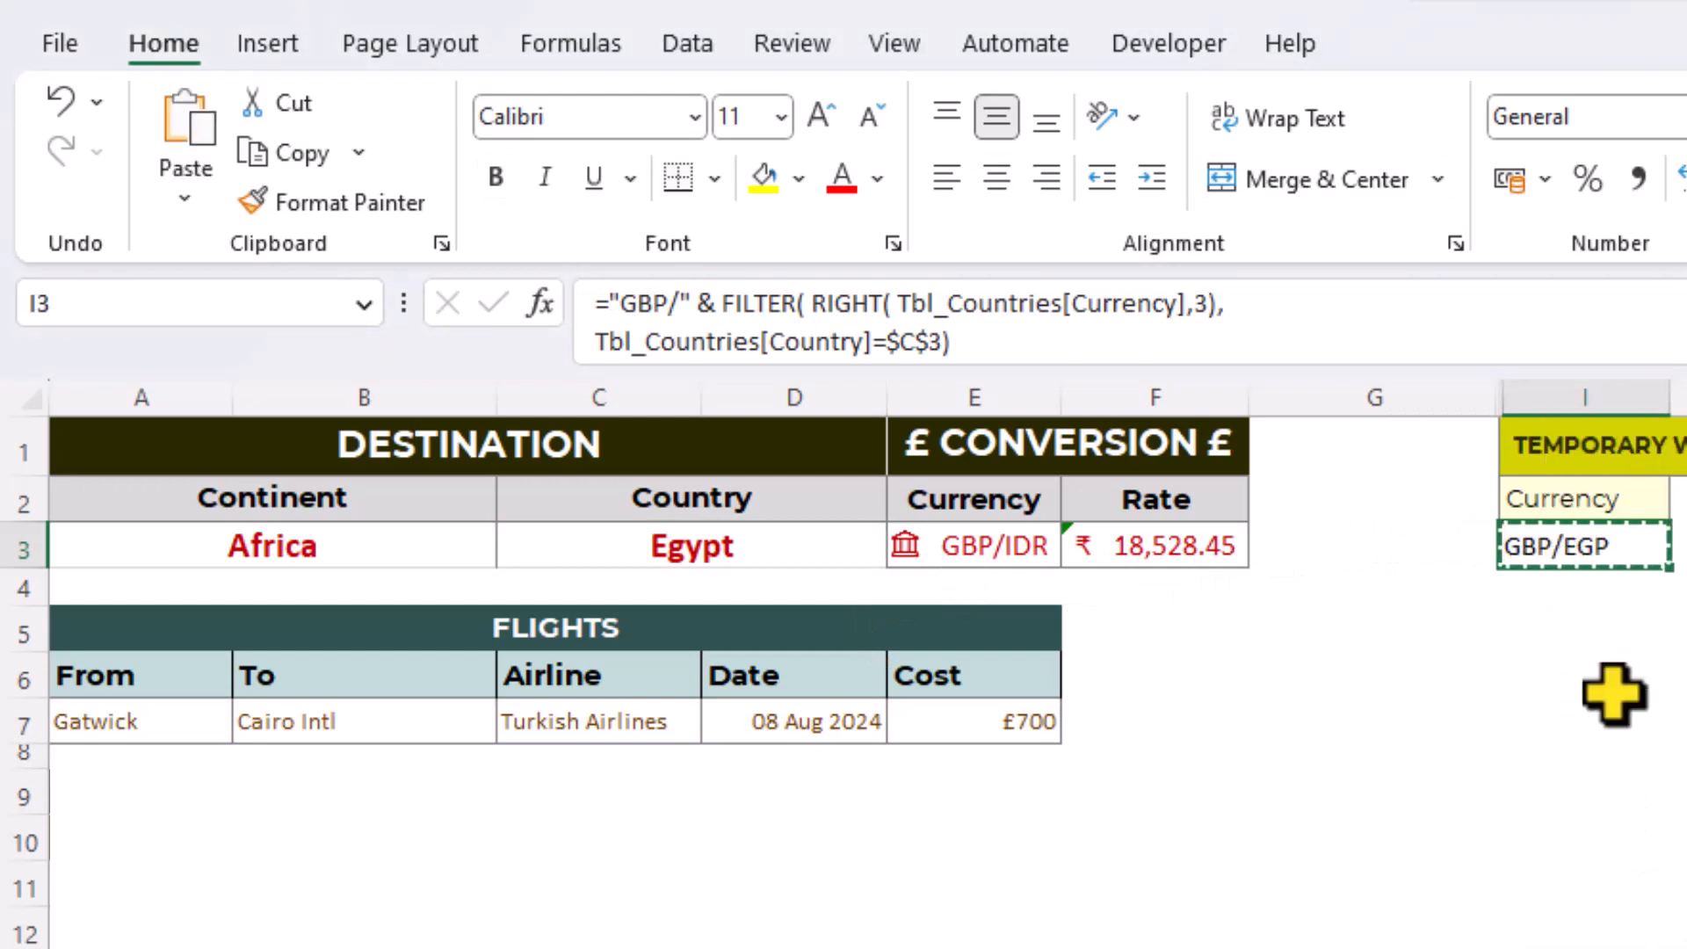
{"action": "left_click", "coordinate": [1019, 546]}
{"action": "right_click", "coordinate": [1020, 546]}
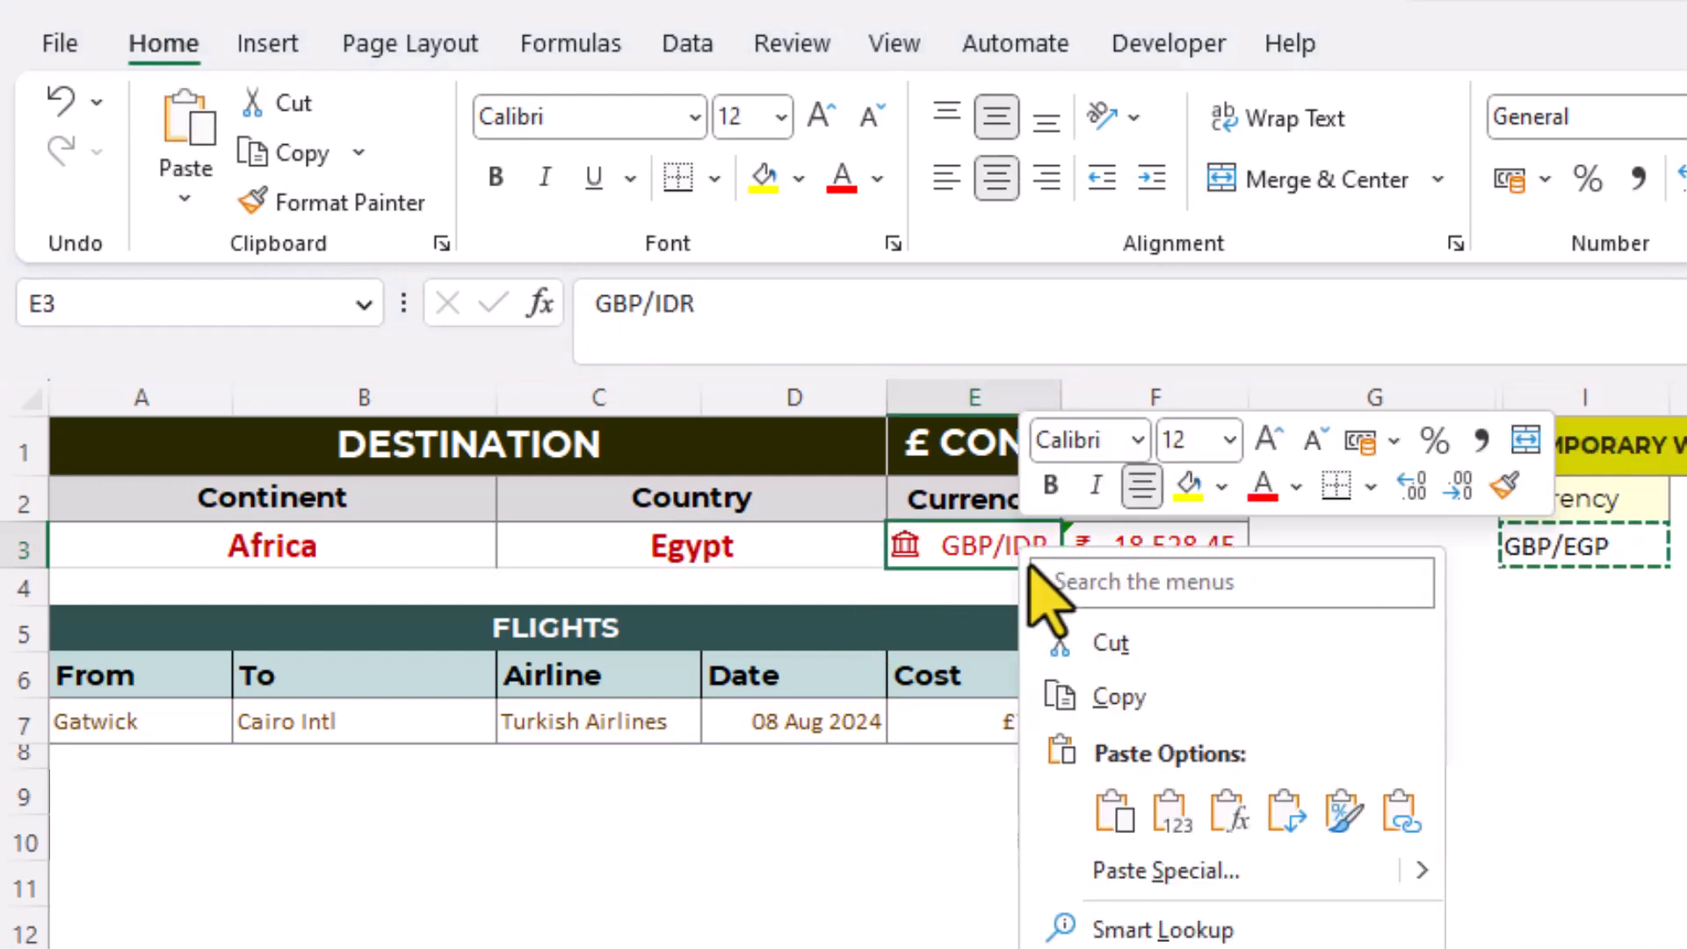
{"action": "left_click", "coordinate": [1173, 821]}
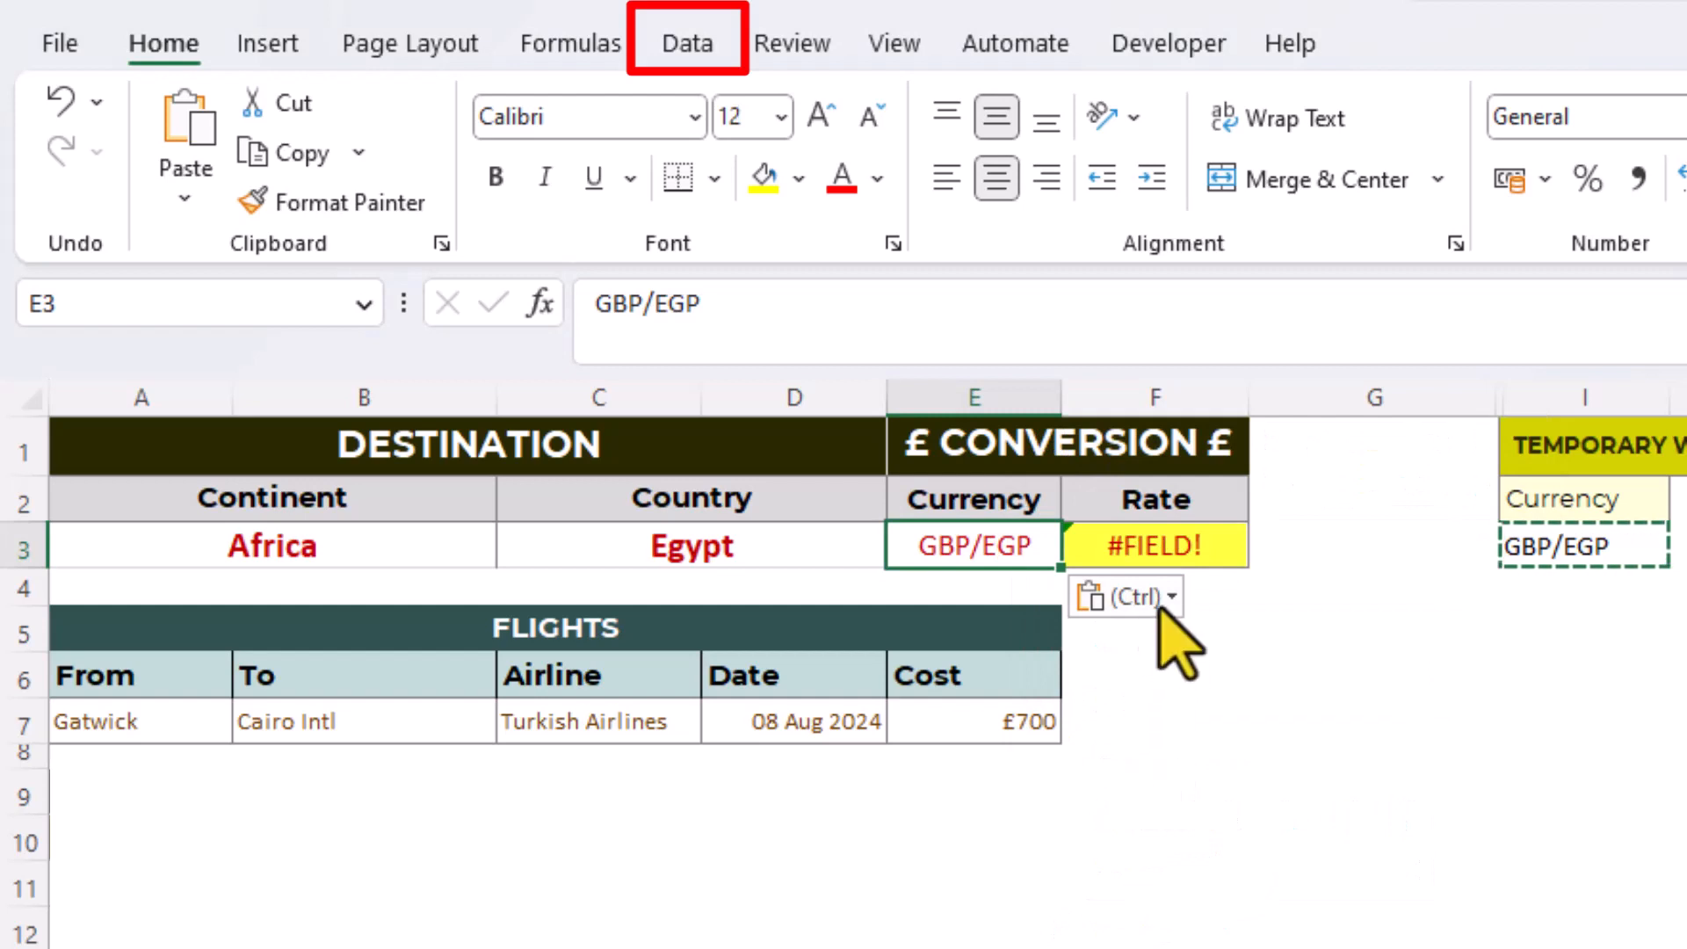
{"action": "left_click", "coordinate": [690, 46]}
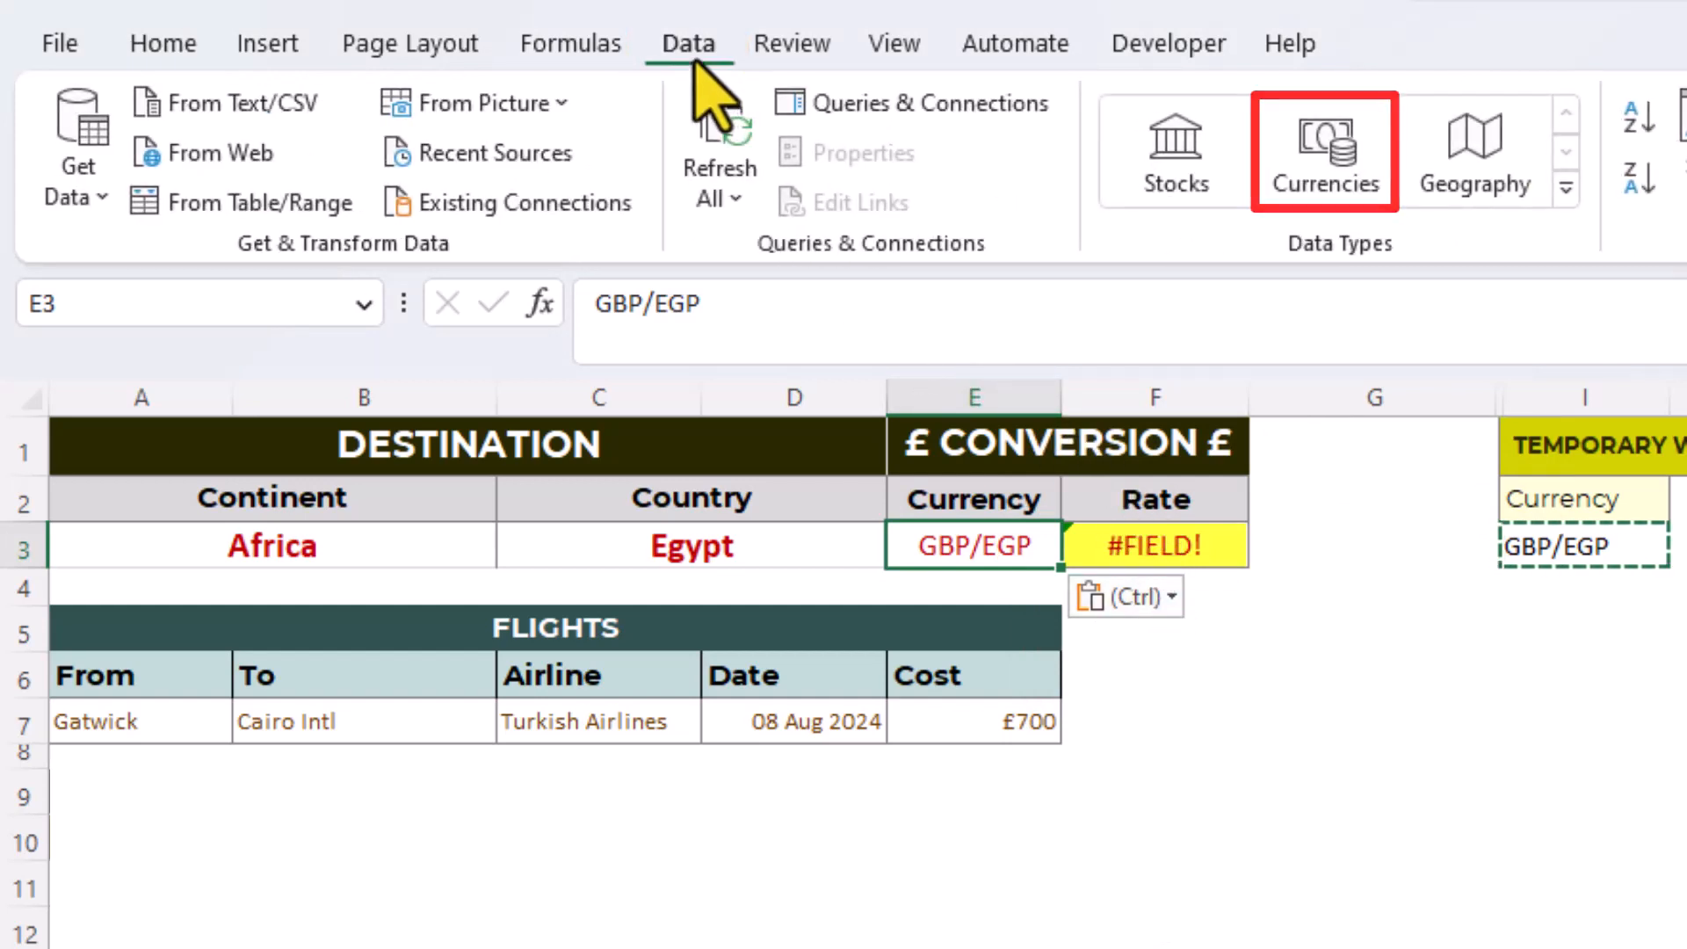
{"action": "left_click", "coordinate": [1326, 154]}
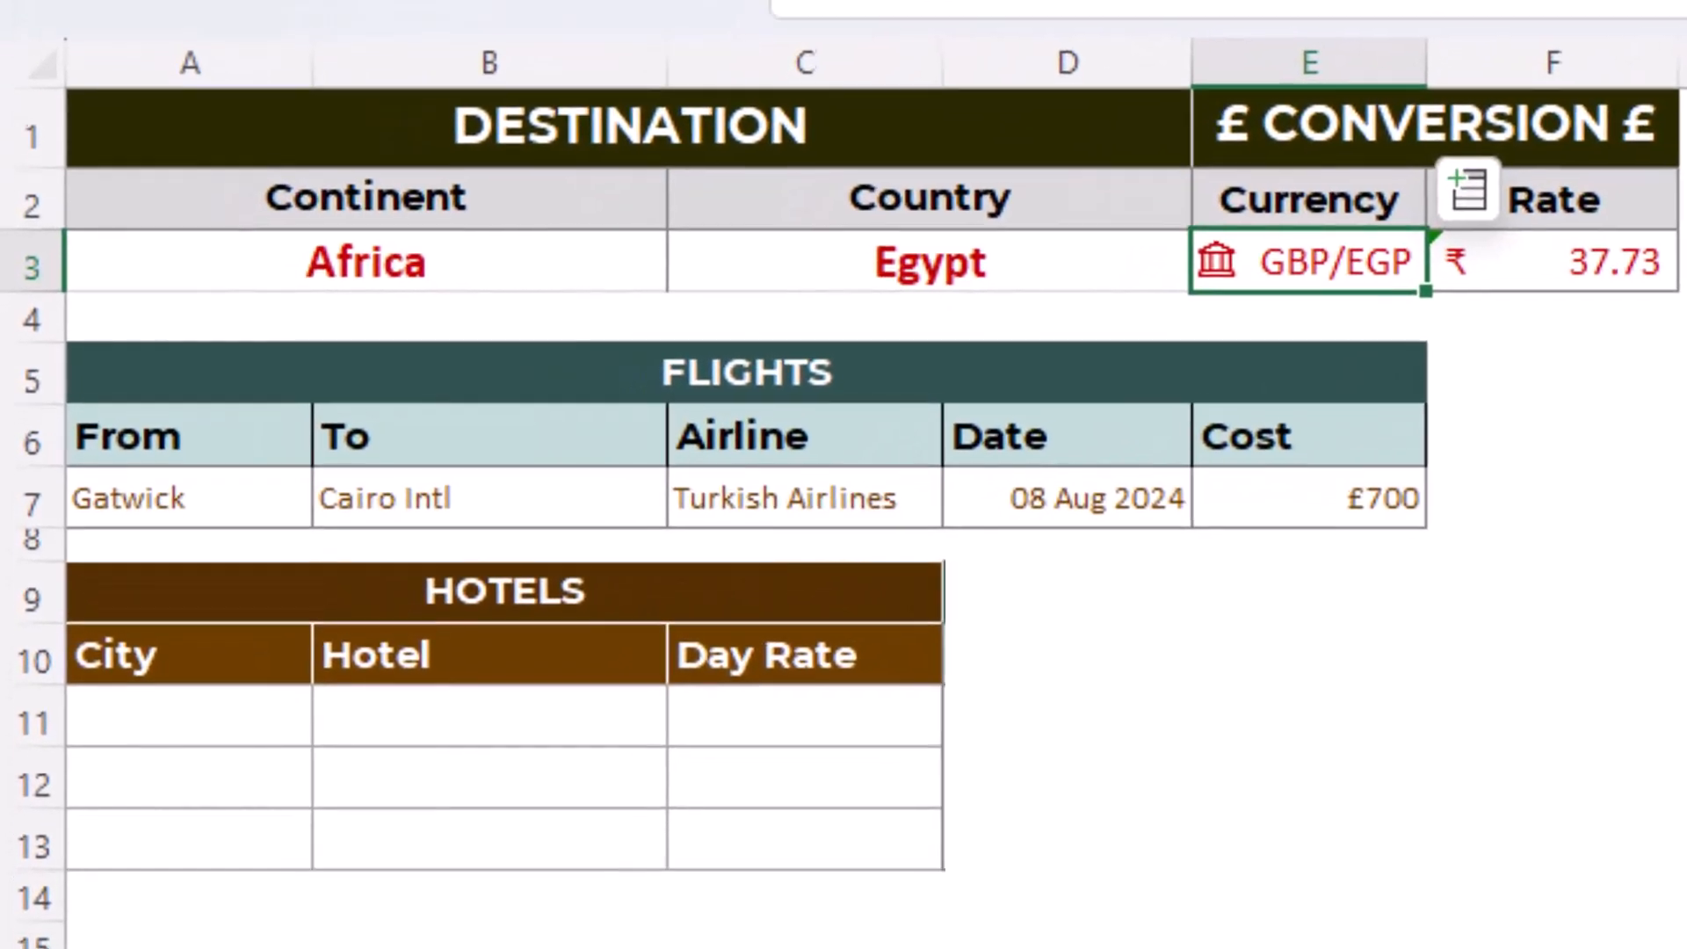
- Start a FILTER formula in A11 under the Hotels City heading, with Tbl_Hotels[City] as its array
{"action": "left_click", "coordinate": [189, 725]}
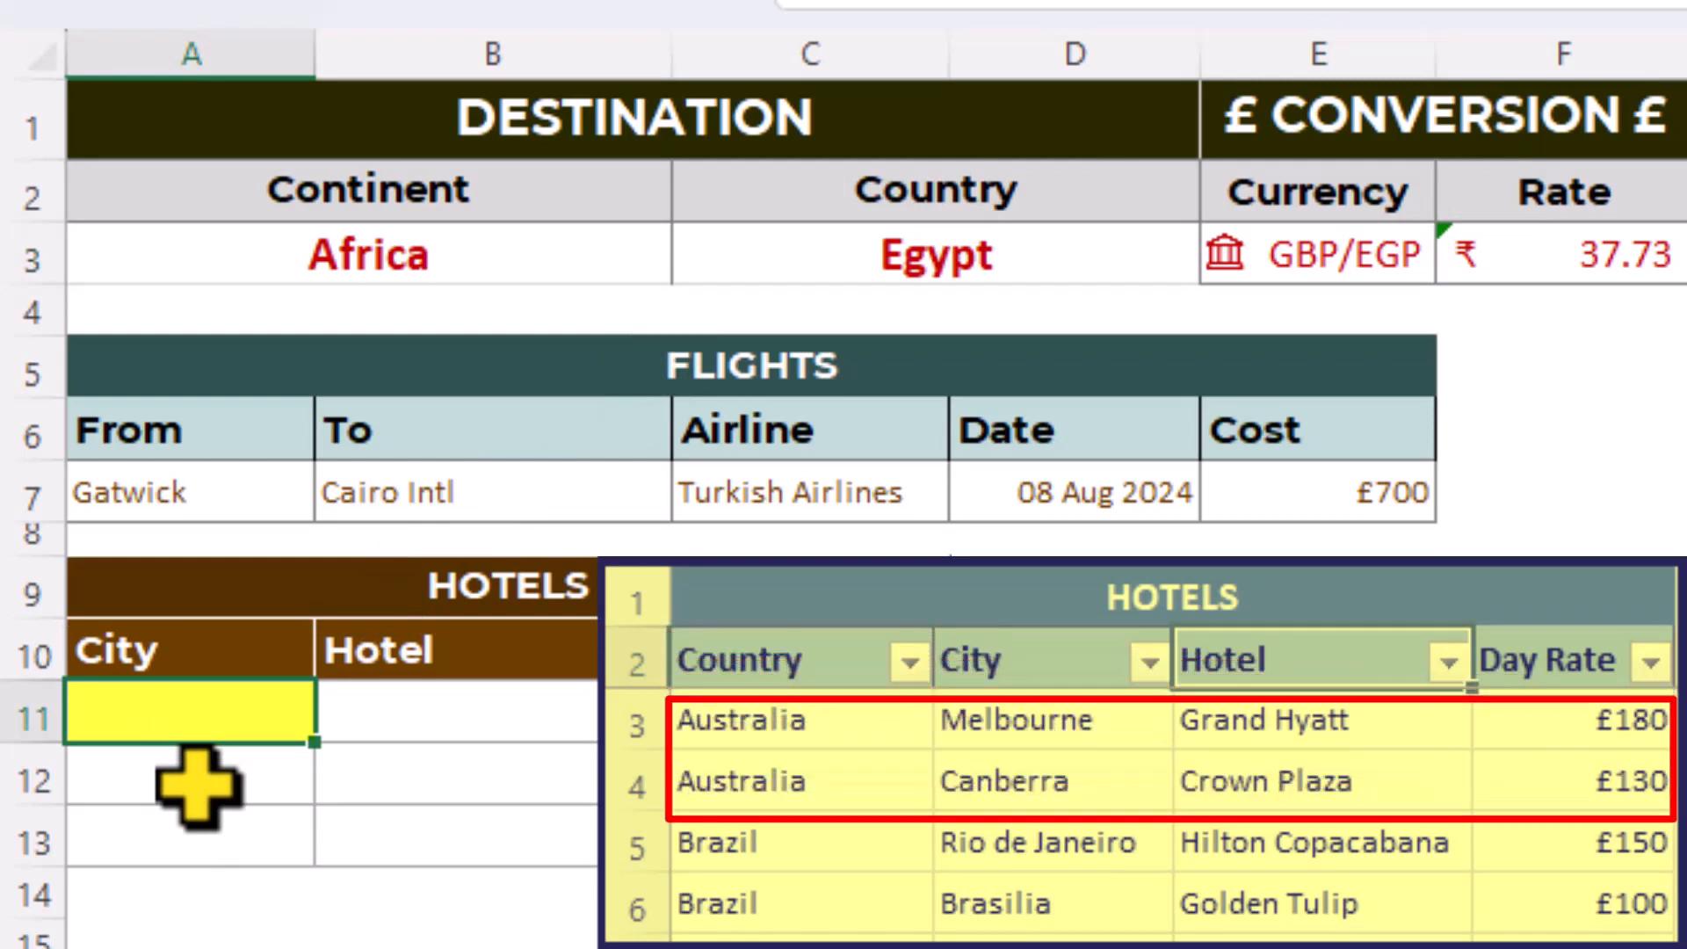
{"action": "type", "text": "="}
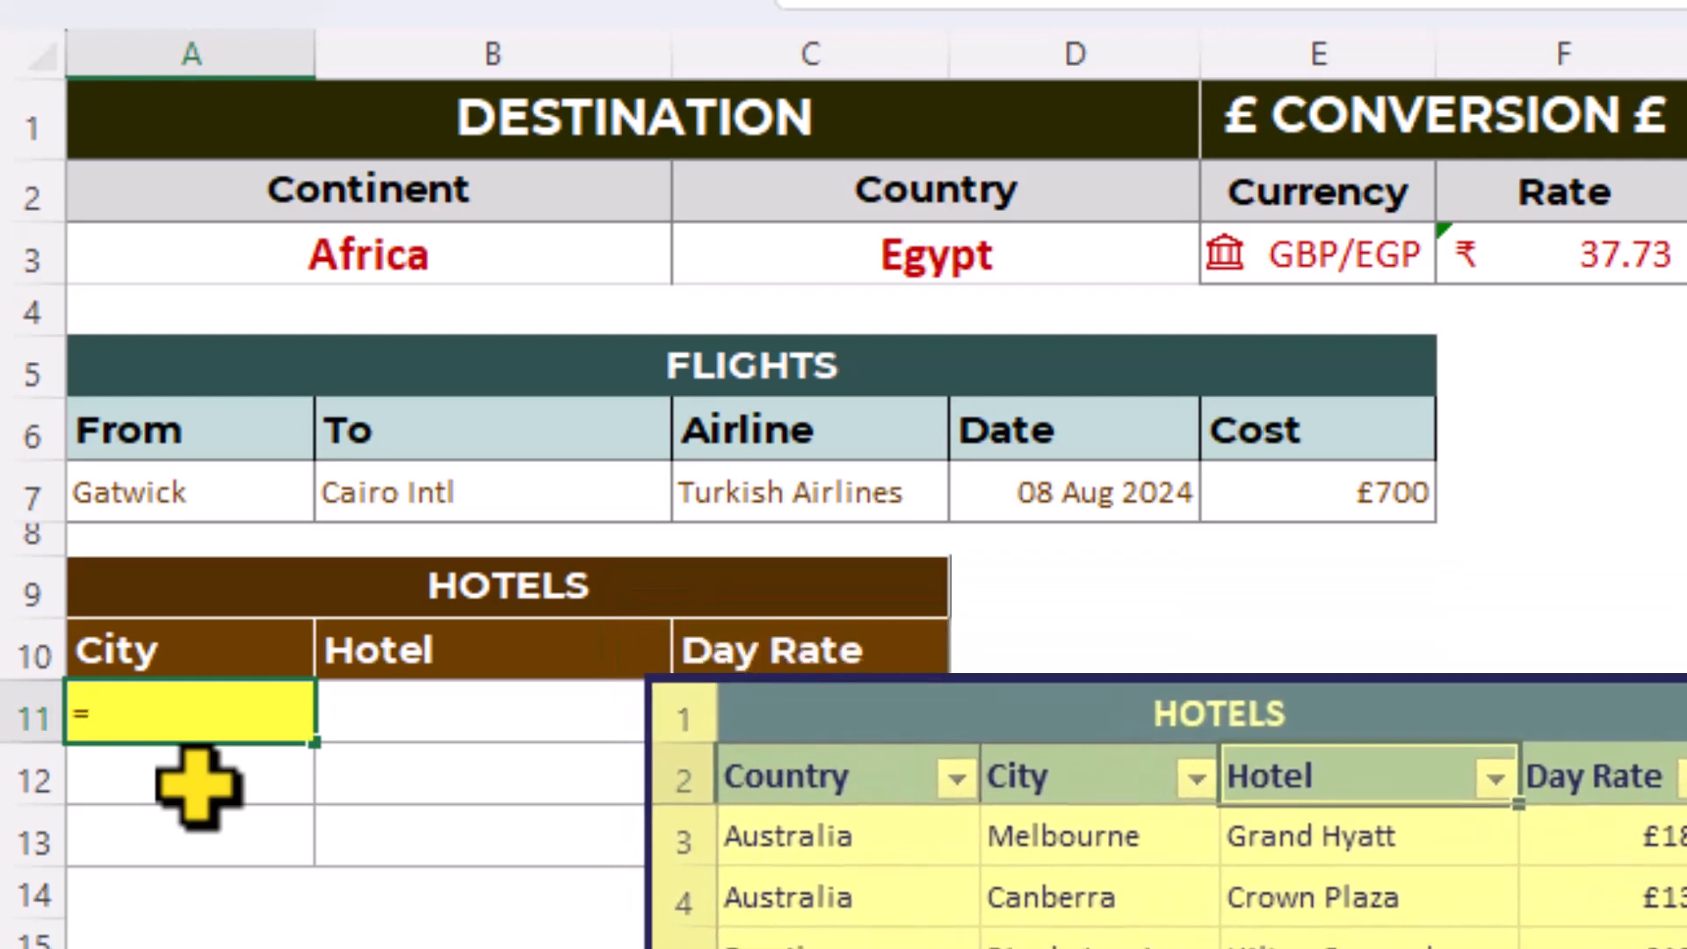
{"action": "type", "text": "fil"}
{"action": "key", "text": "Tab"}
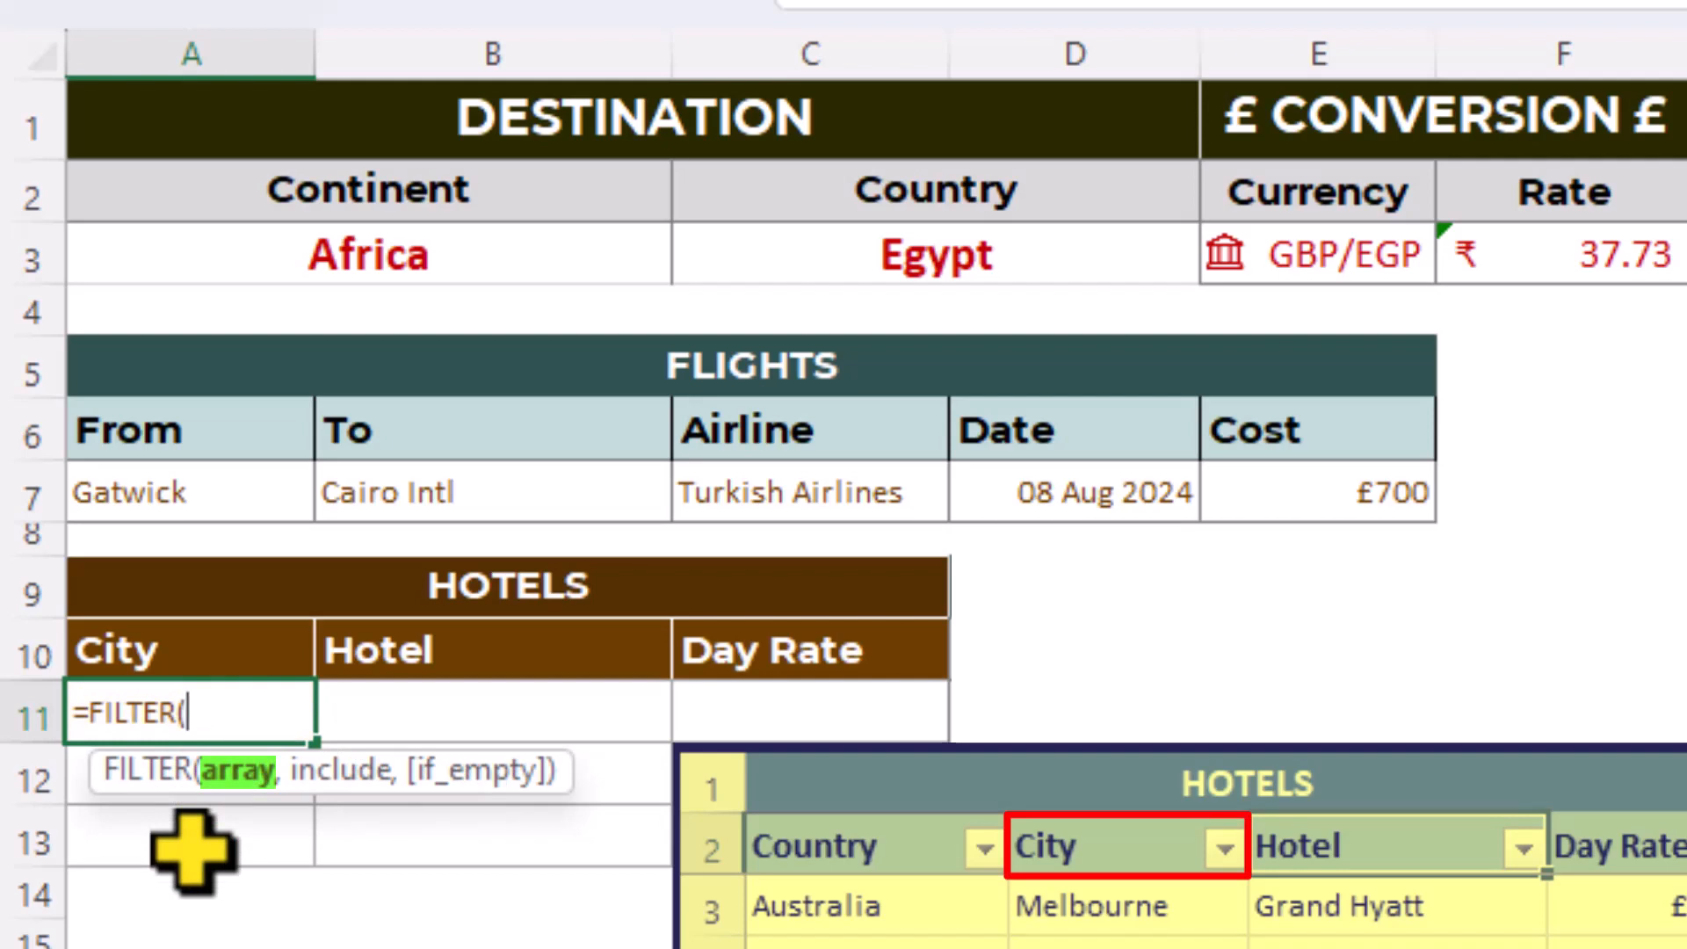
{"action": "type", "text": "tbl"}
{"action": "key", "text": "Down"}
{"action": "key", "text": "Down"}
{"action": "key", "text": "Down"}
{"action": "key", "text": "Down"}
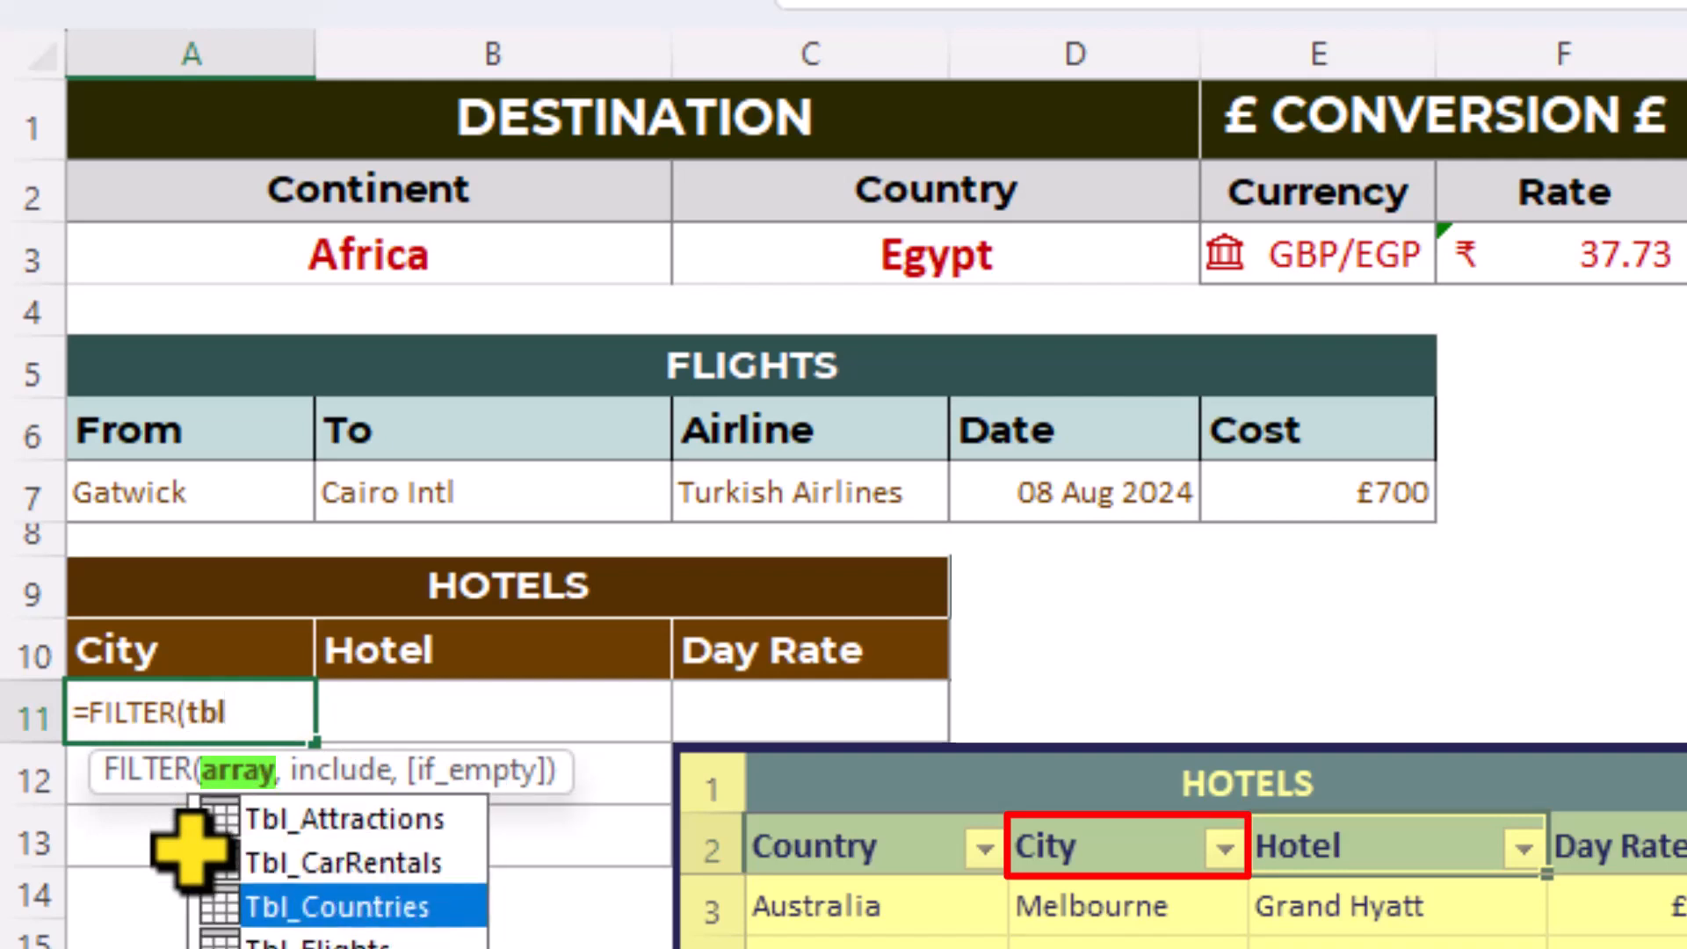
{"action": "key", "text": "Tab"}
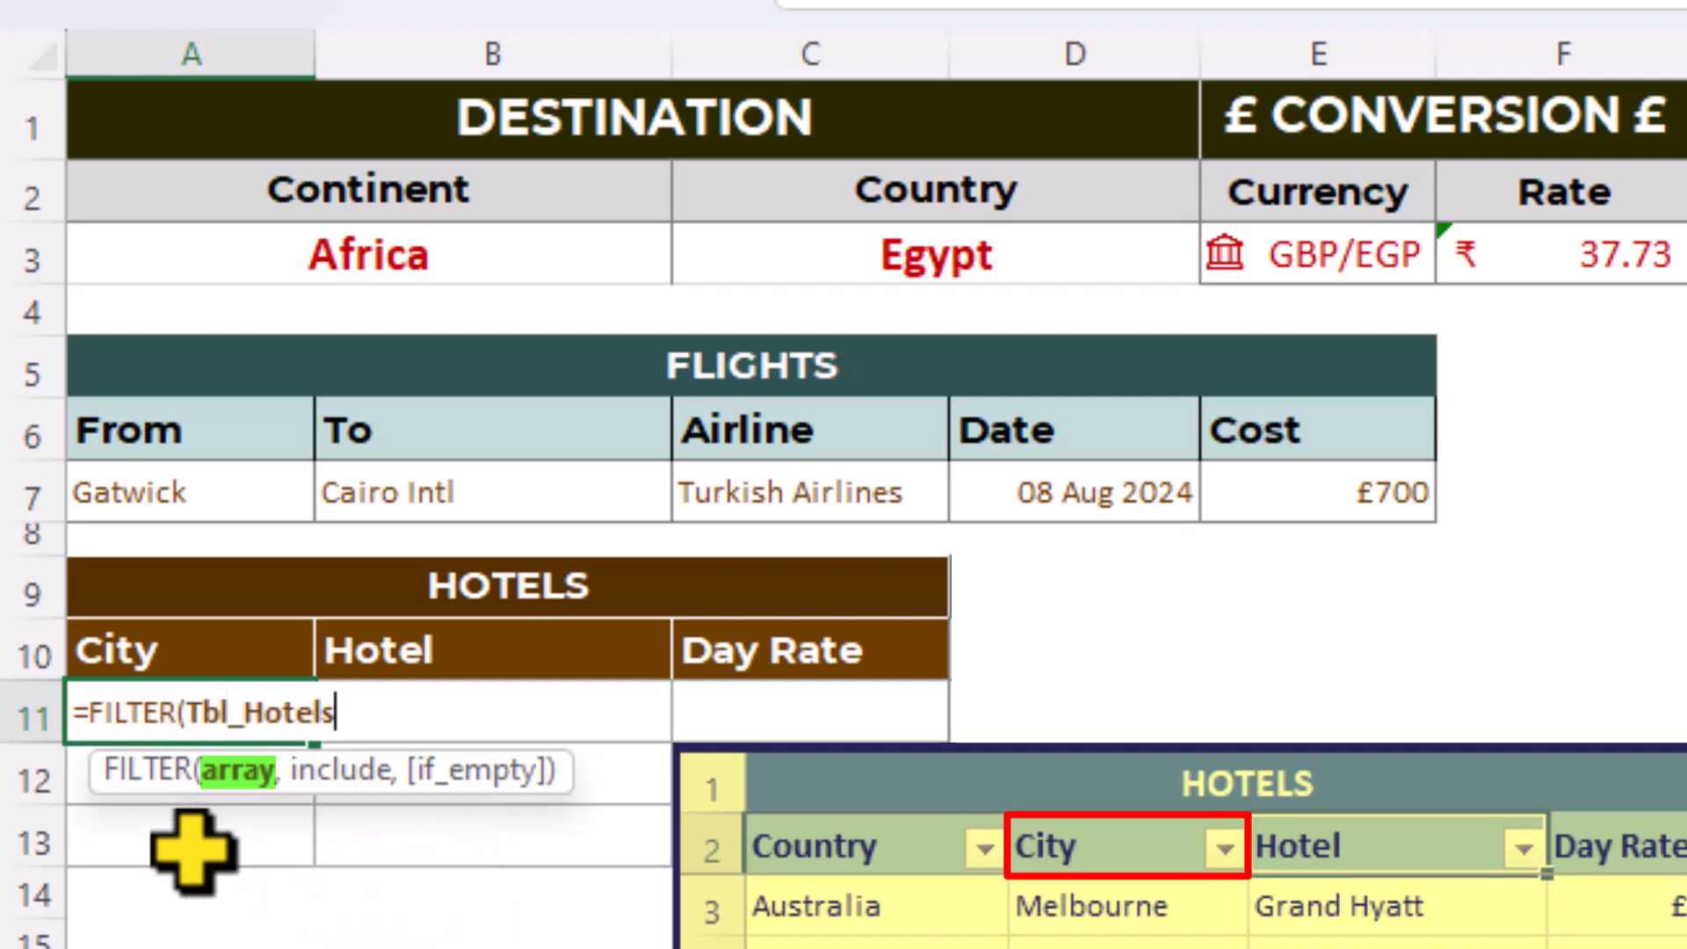
{"action": "type", "text": "["}
{"action": "key", "text": "Down"}
{"action": "key", "text": "Down"}
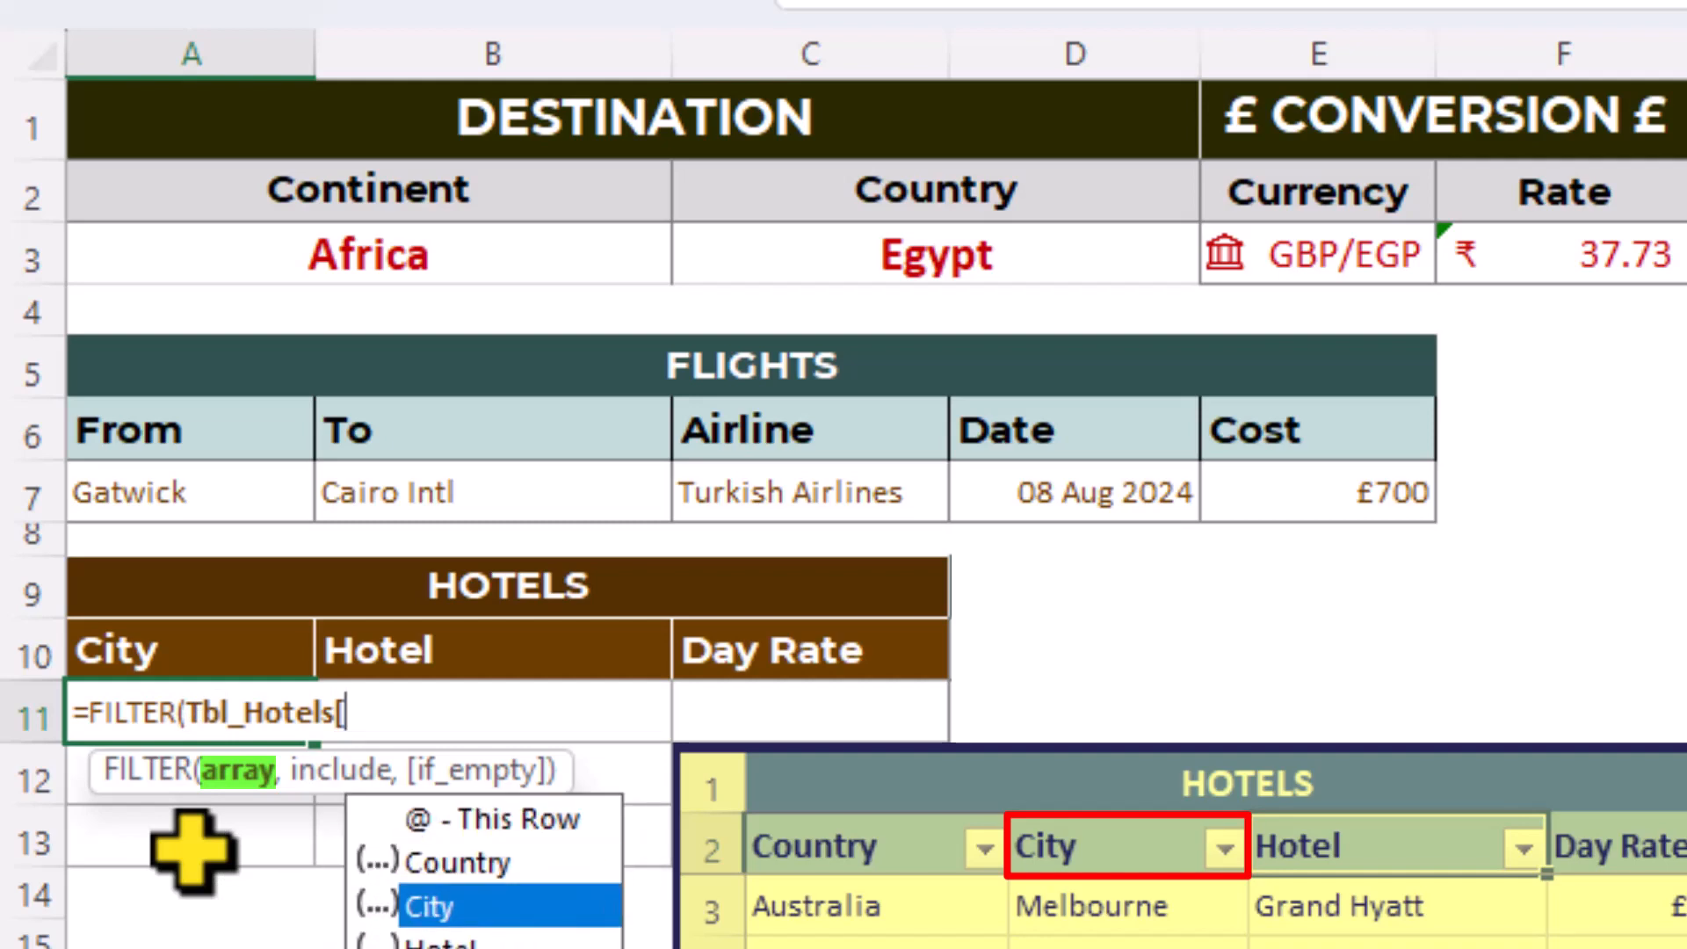
{"action": "key", "text": "Tab"}
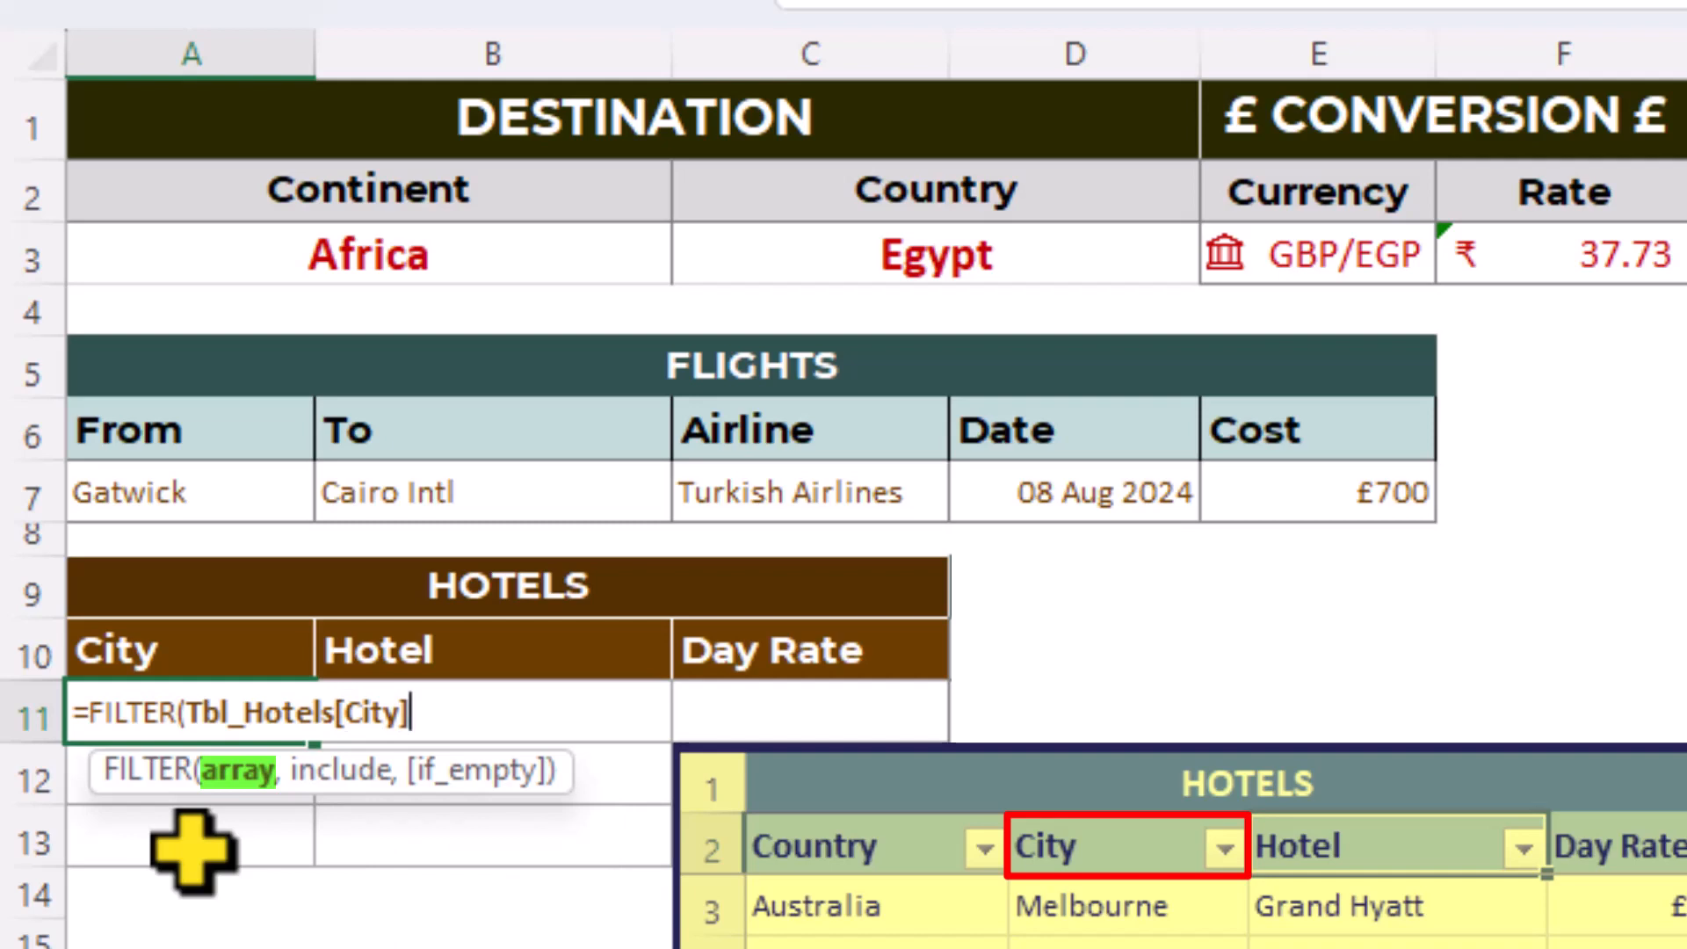
{"action": "type", "text": ","}
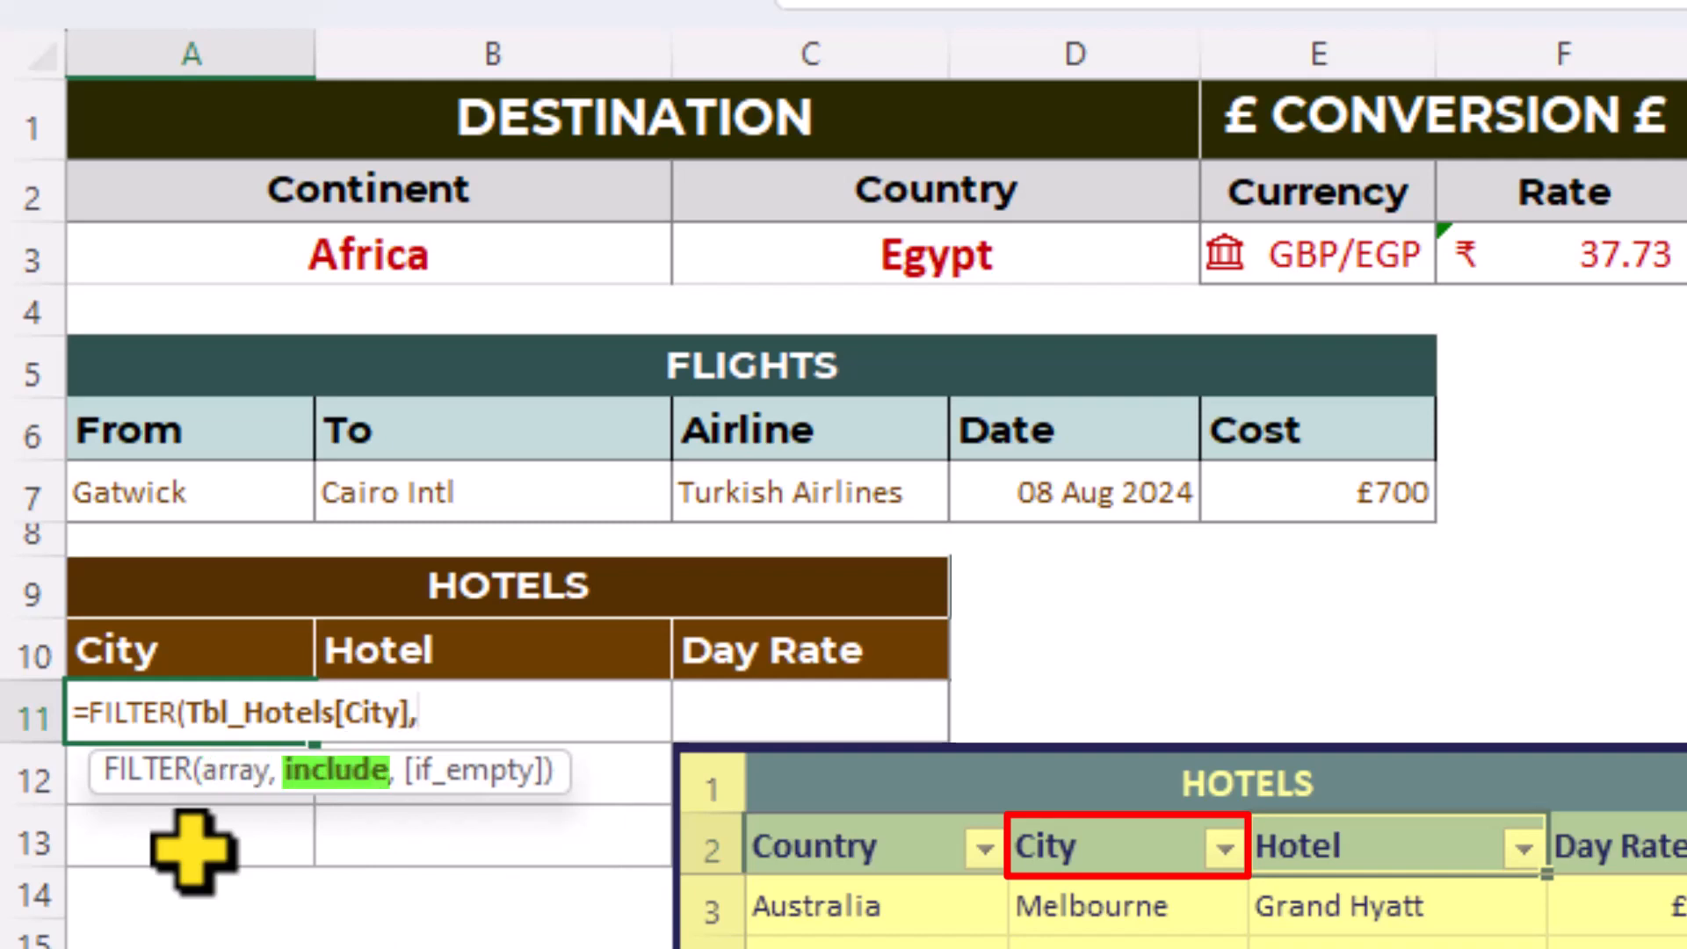
{"action": "type", "text": "tbl"}
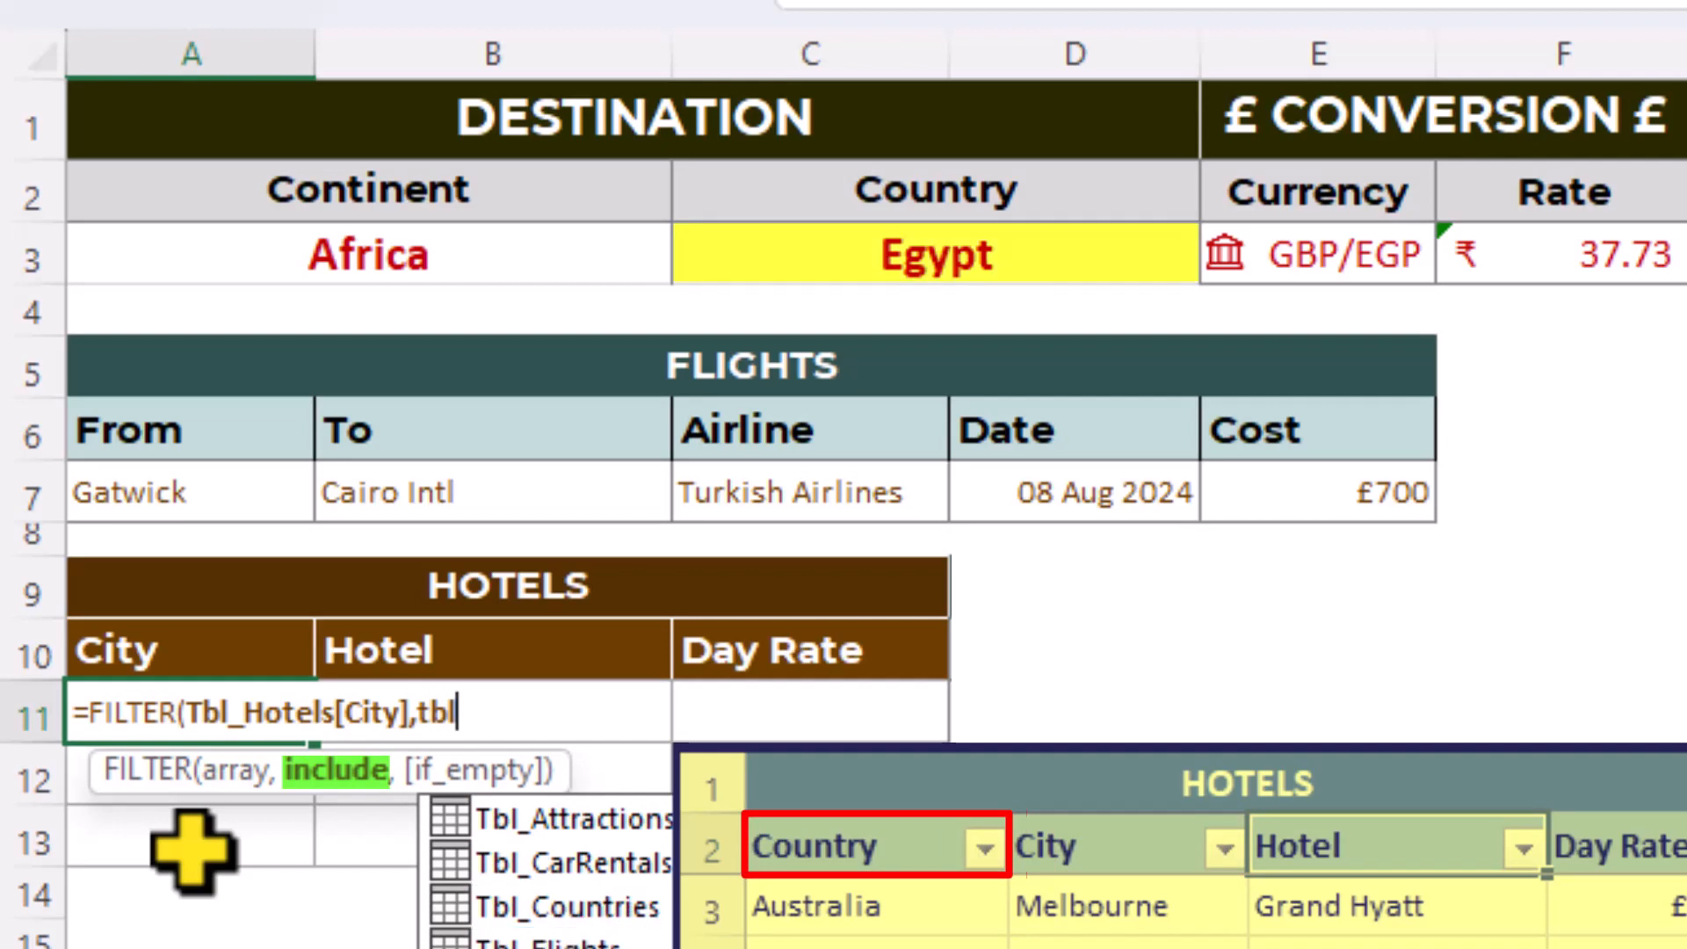
- Begin FILTER's include condition with the locked column reference Tbl_Hotels[[Country]:[Country]]
{"action": "key", "text": "Tab"}
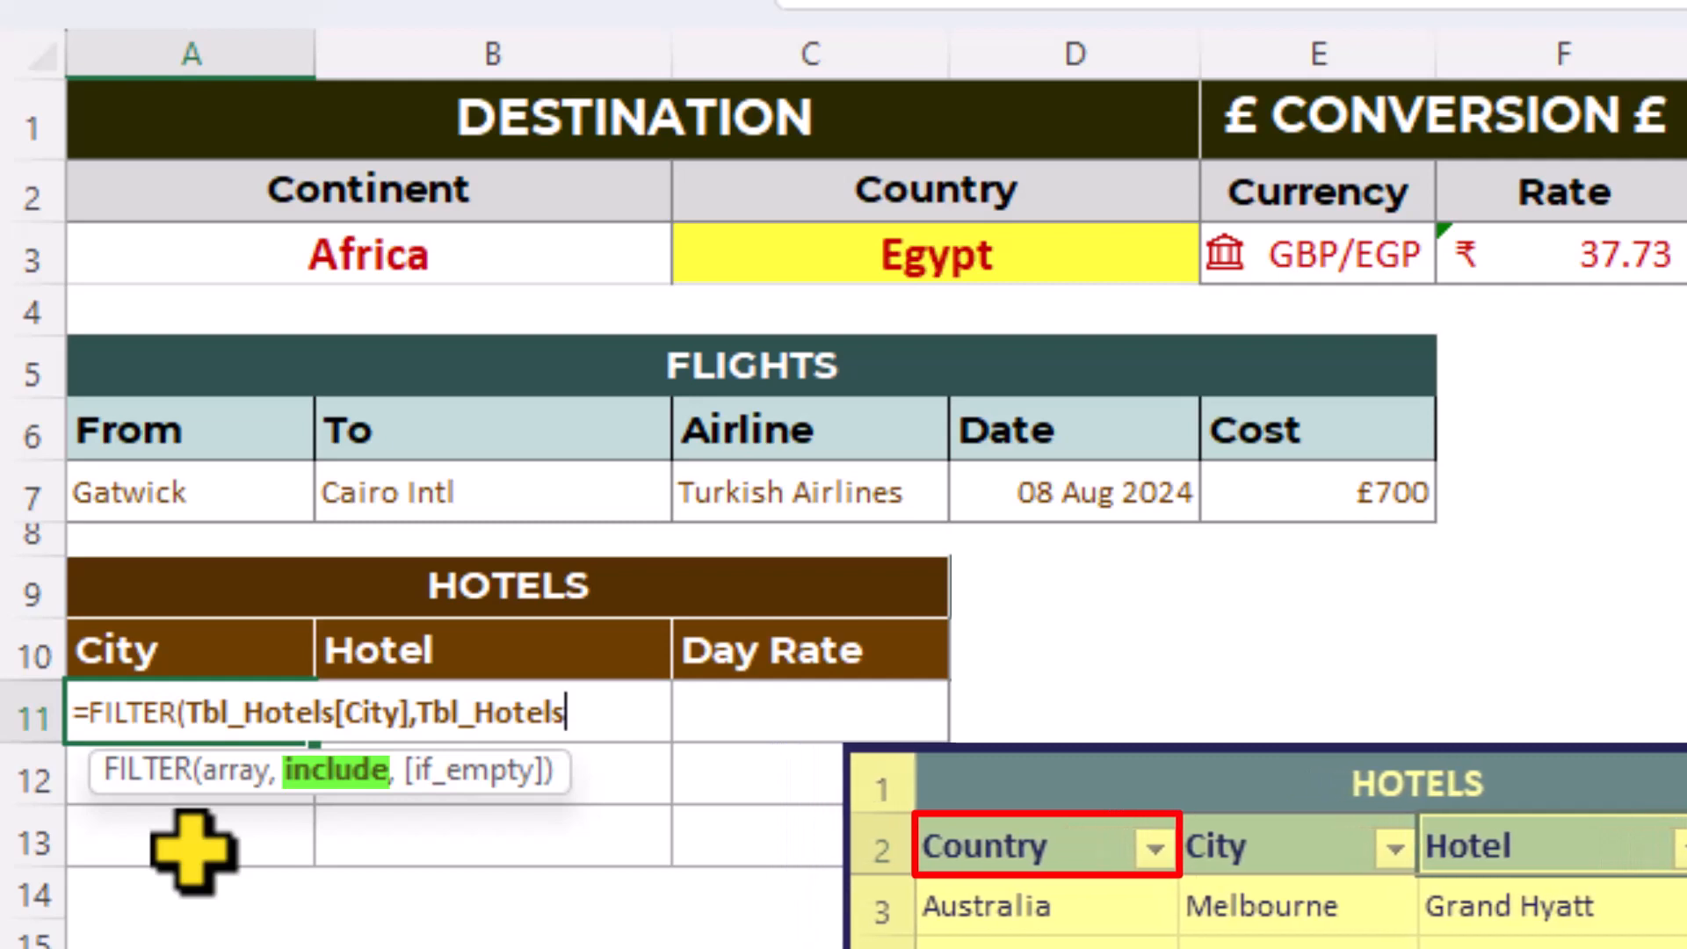
{"action": "type", "text": "[["}
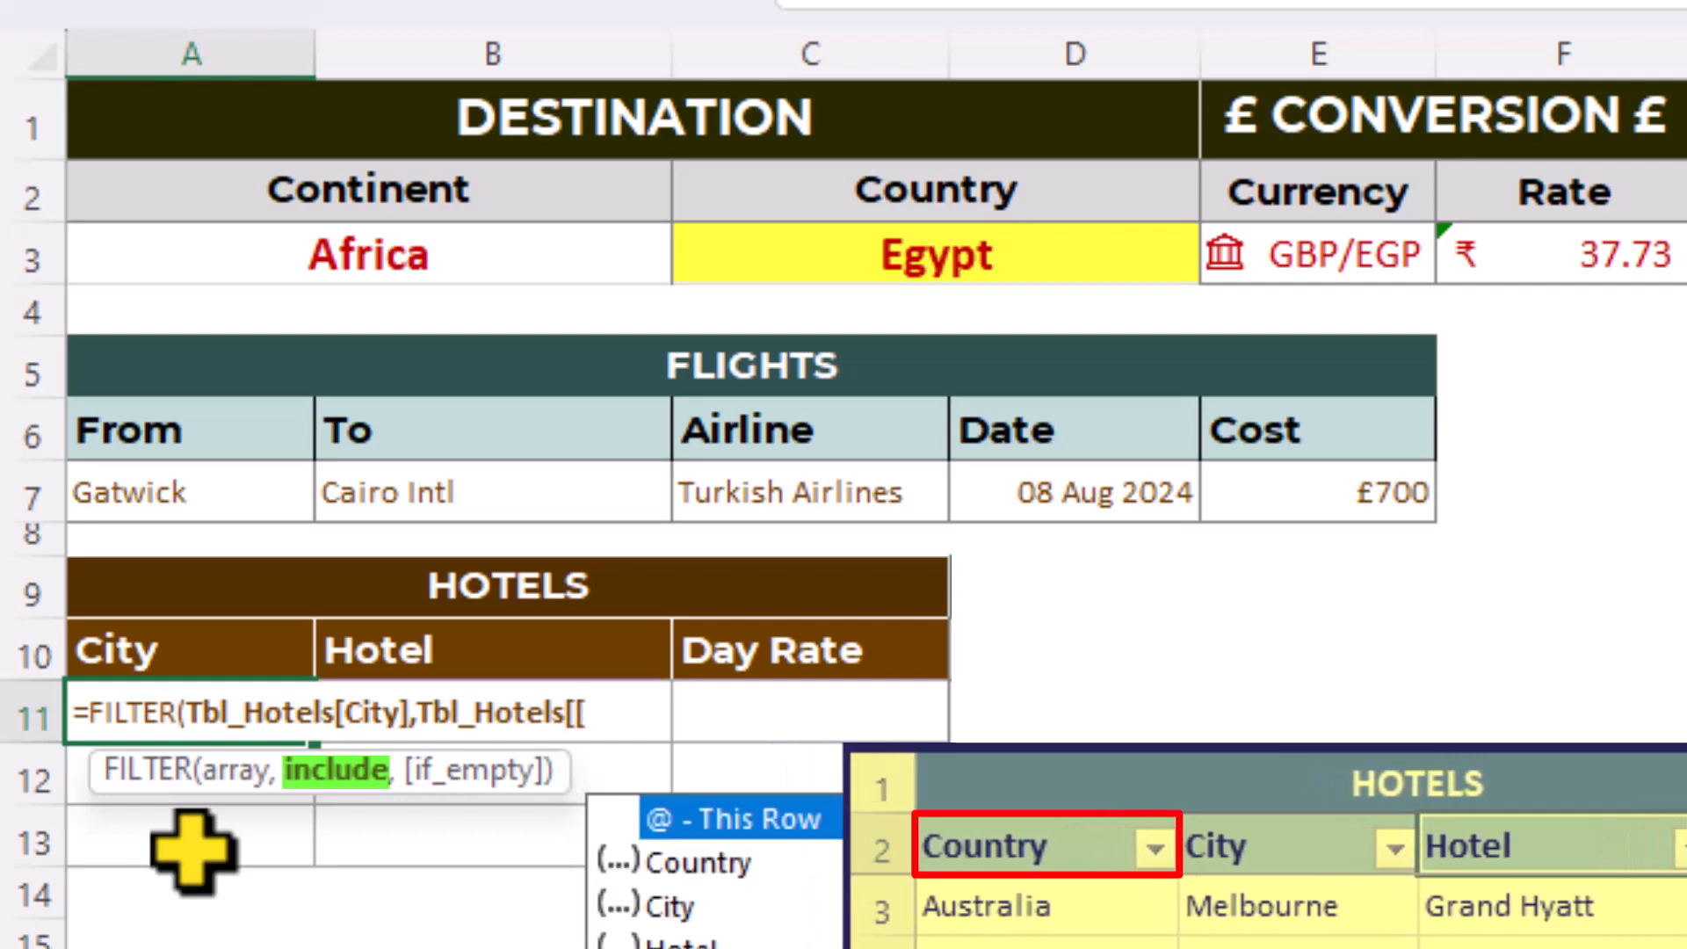
{"action": "key", "text": "Down"}
{"action": "key", "text": "Tab"}
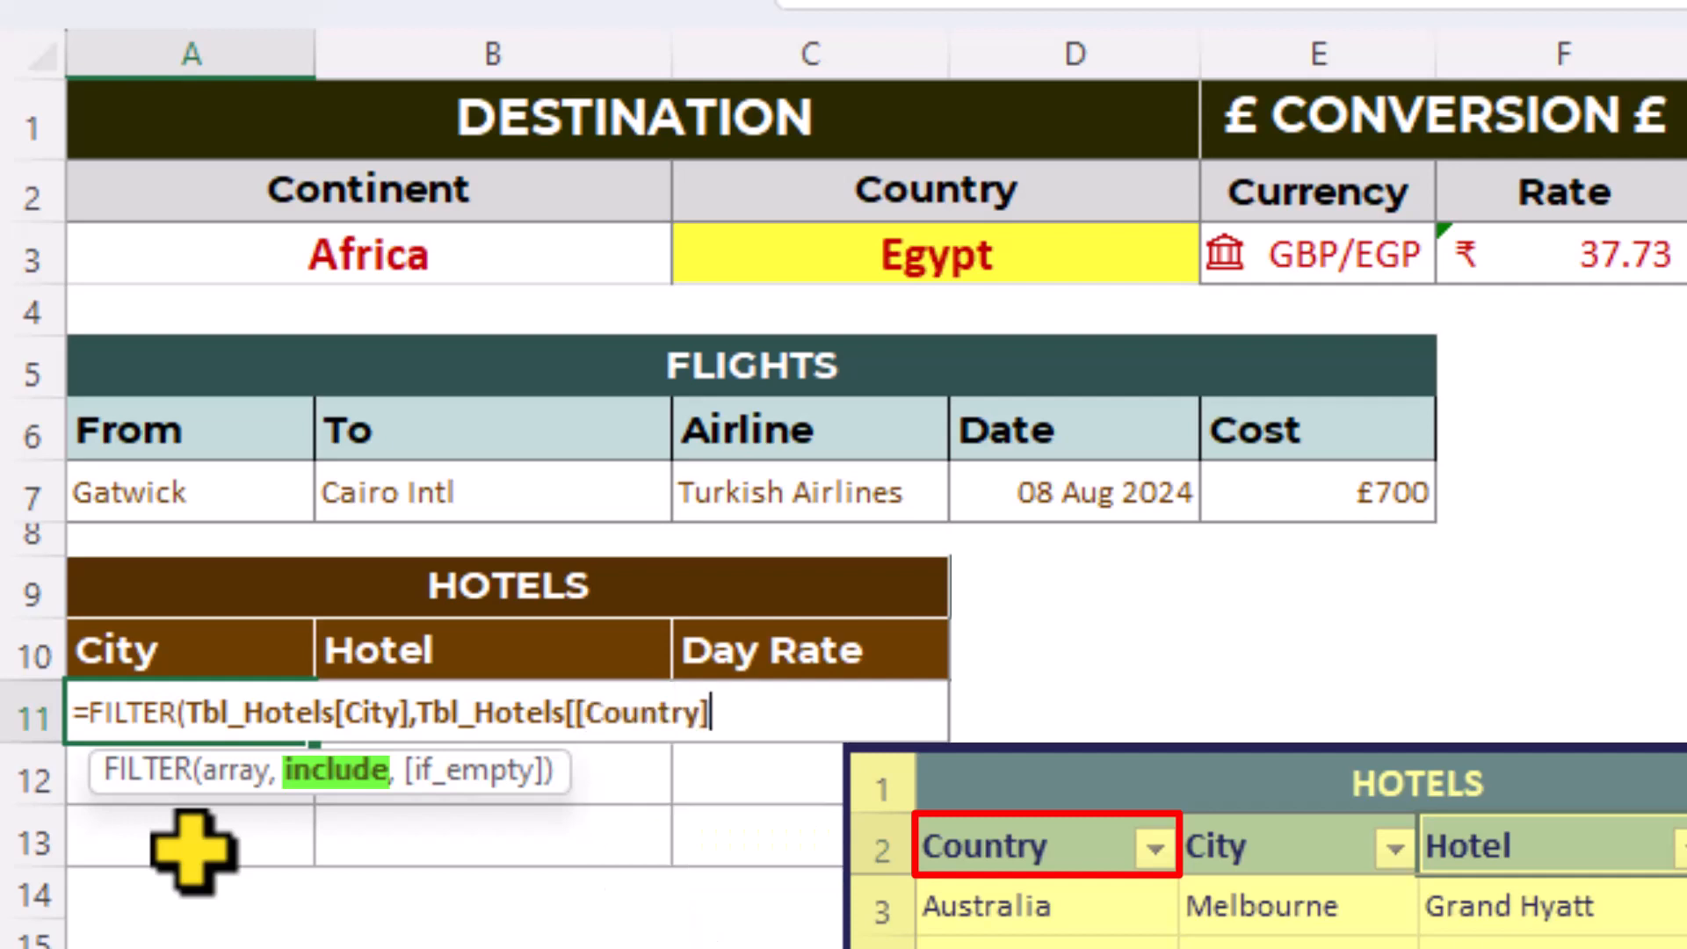
{"action": "type", "text": ":["}
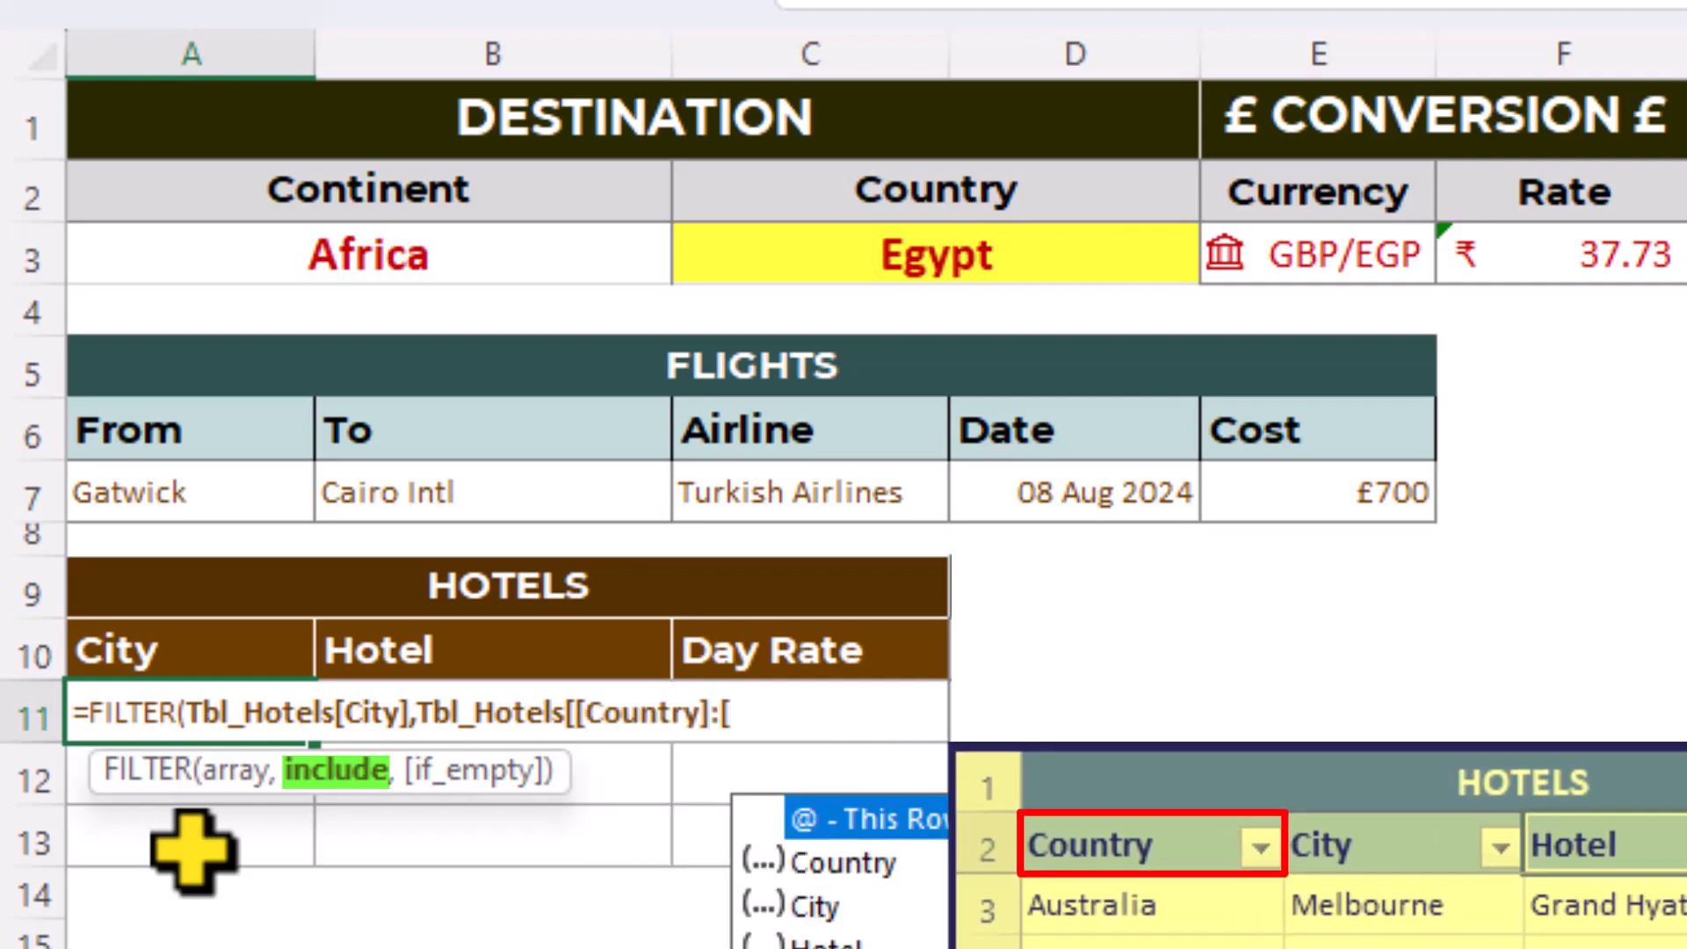
{"action": "key", "text": "Down"}
{"action": "key", "text": "Tab"}
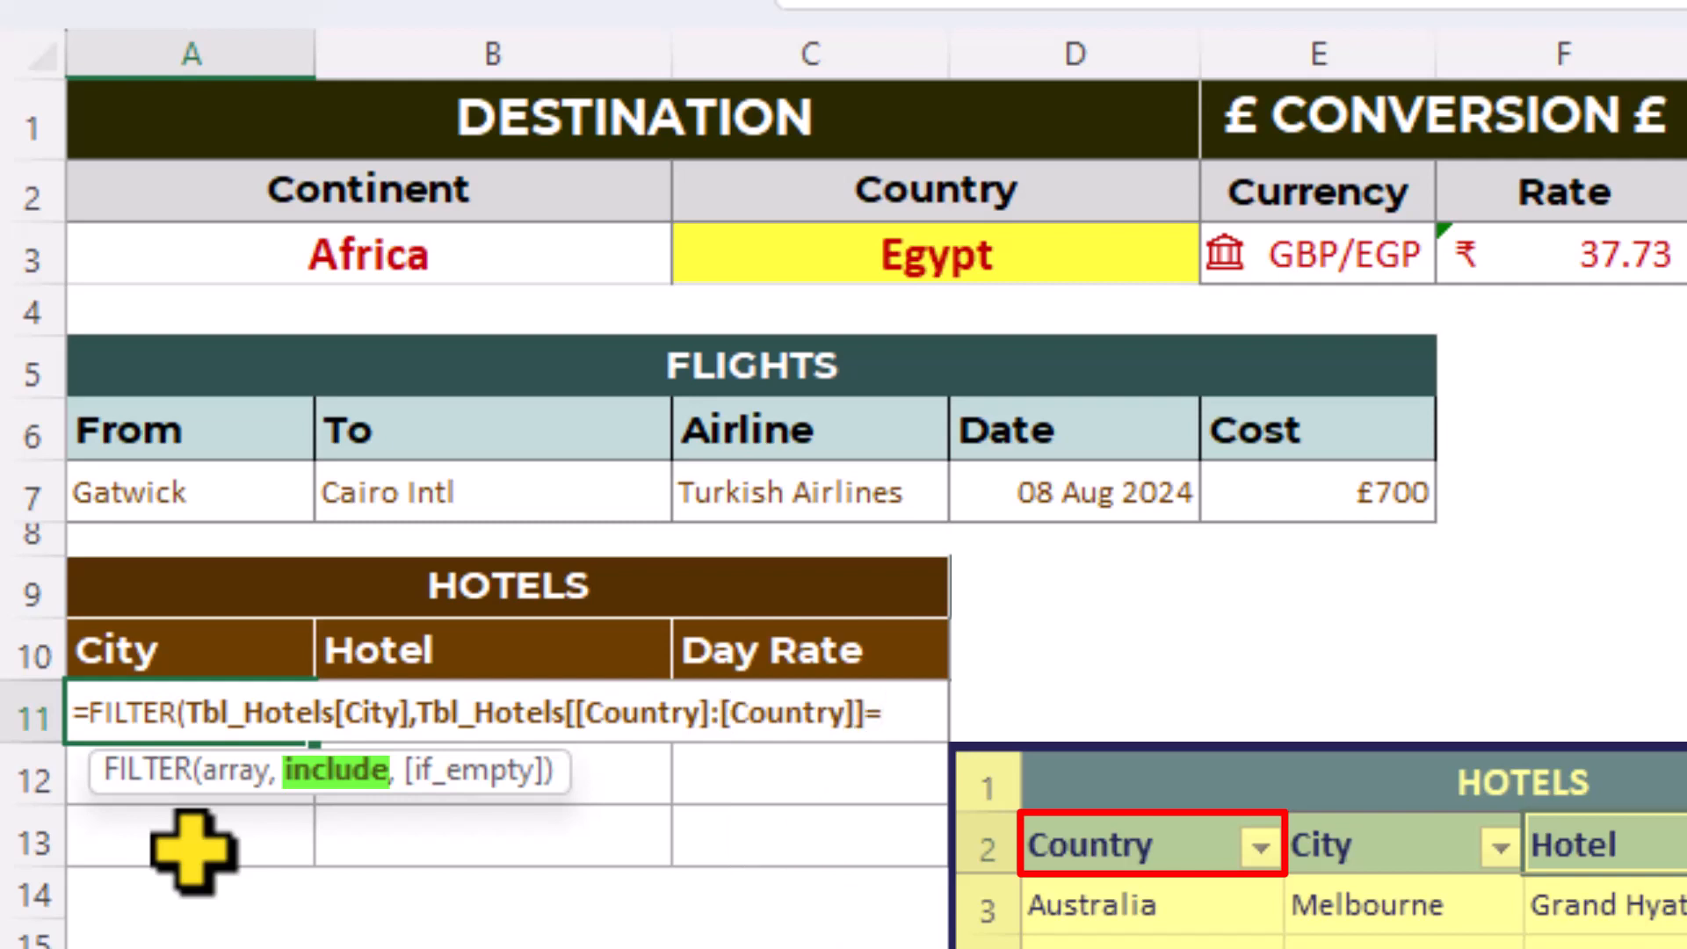
- Finish the include condition by matching it to the absolute reference $C$3, and fill the formula from A11 across to the Day Rate column in C11
{"action": "type", "text": "]="}
{"action": "left_click", "coordinate": [798, 255]}
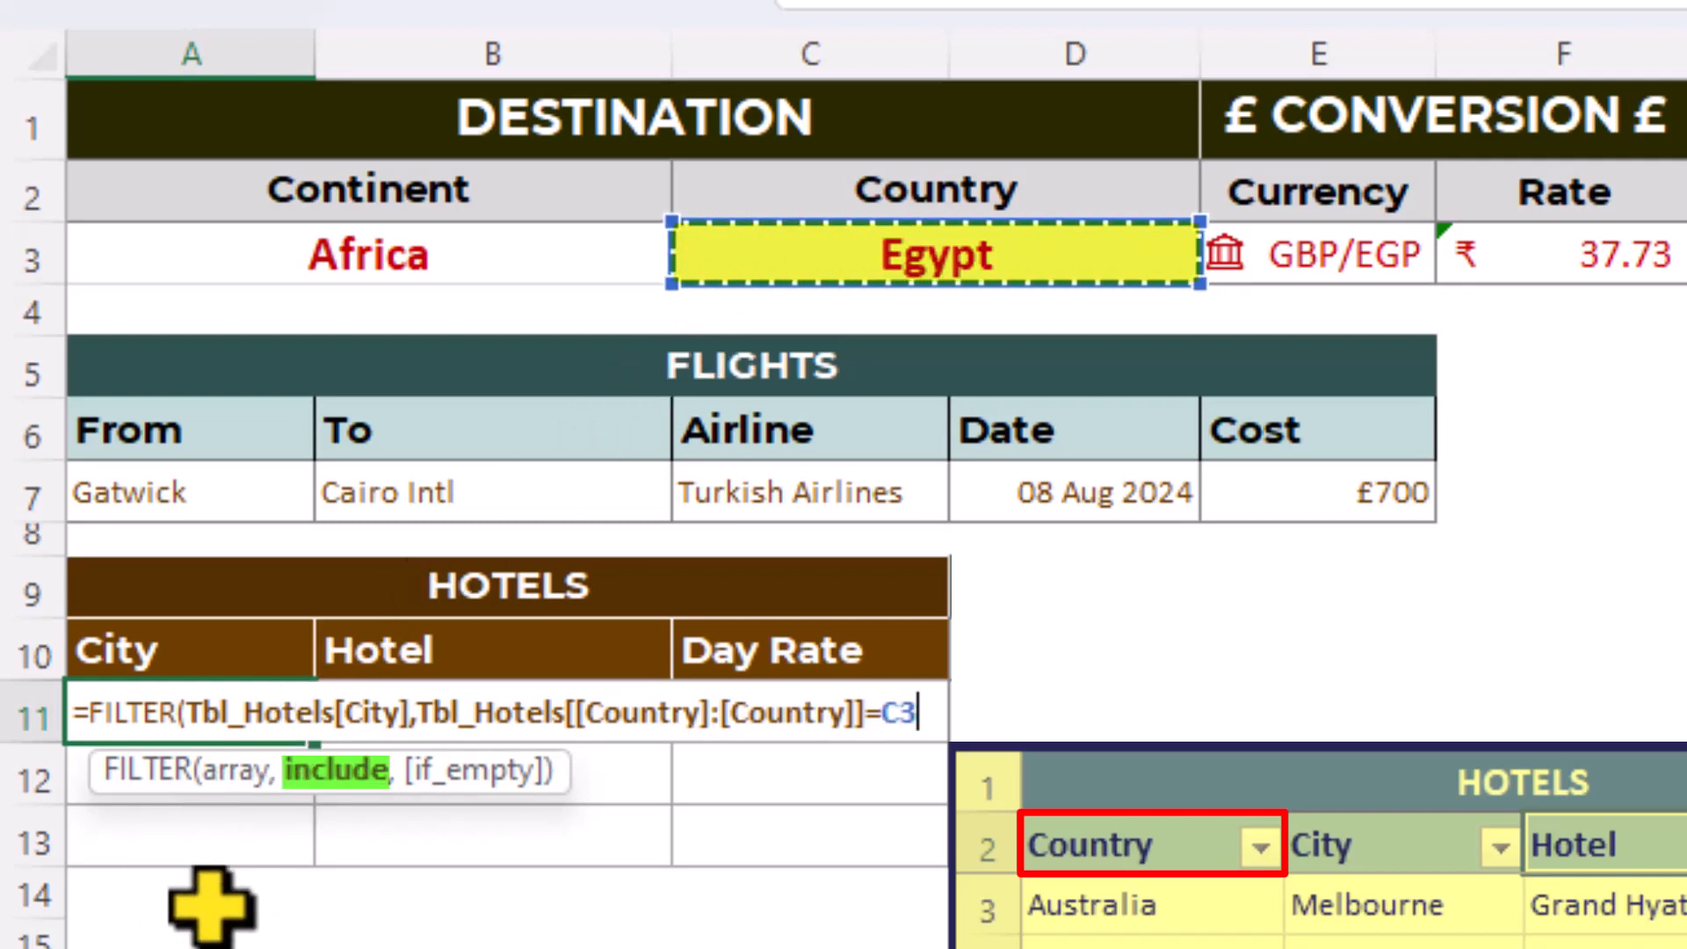
{"action": "key", "text": "F4"}
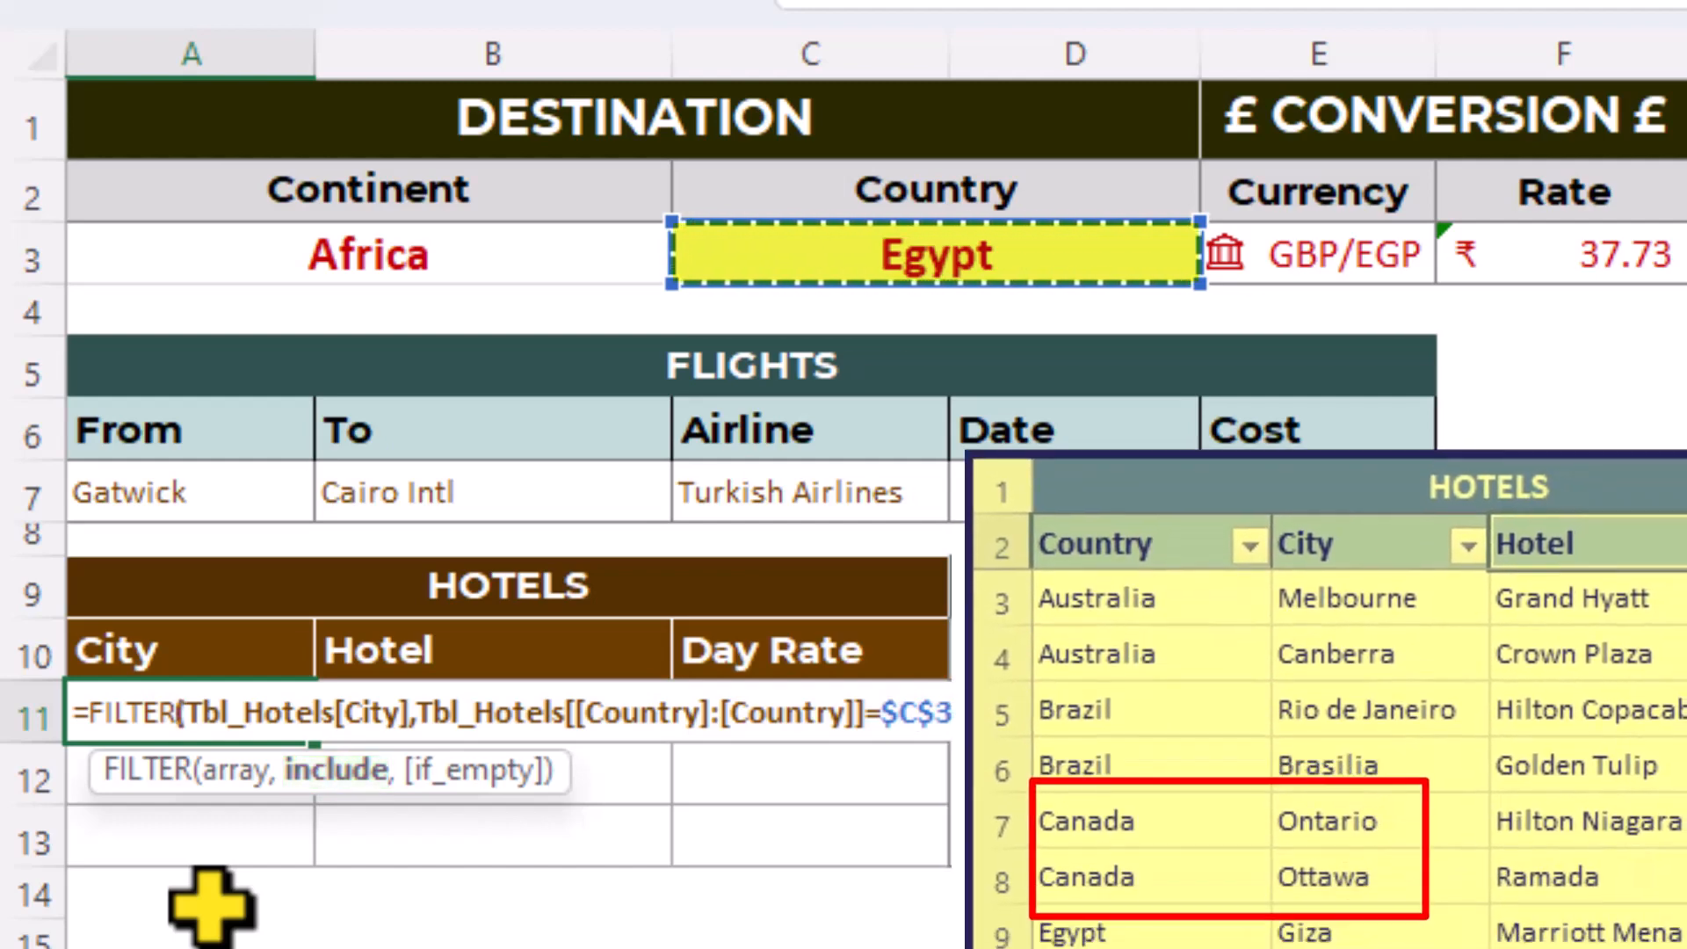
{"action": "key", "text": "Return"}
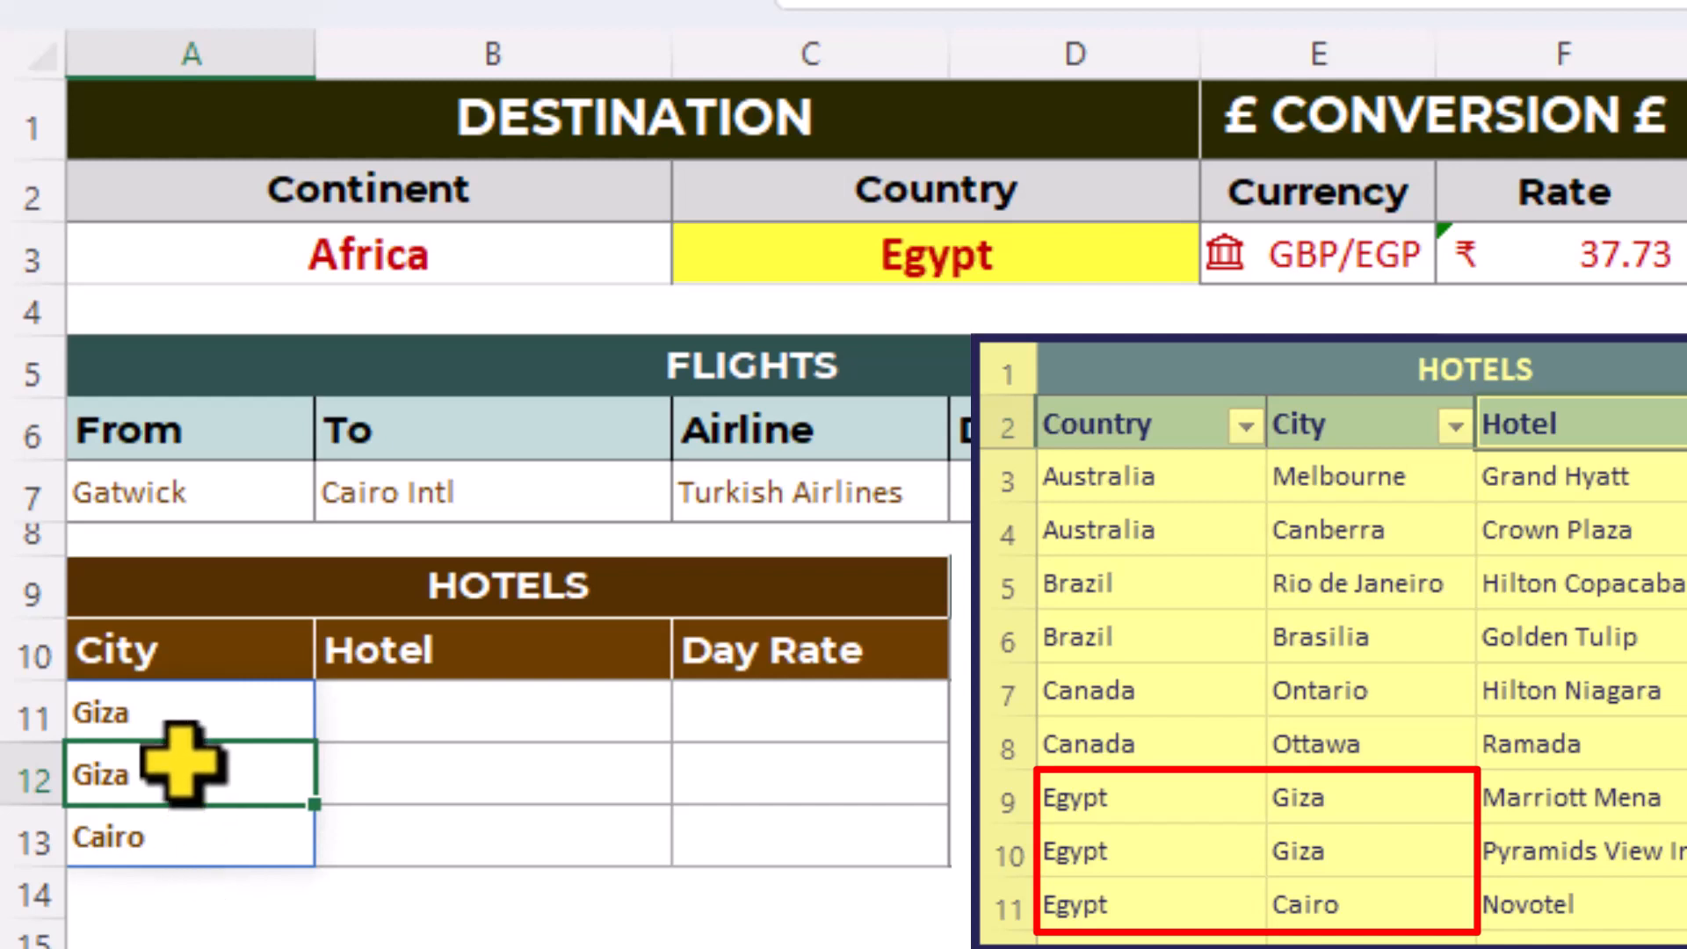
{"action": "left_click", "coordinate": [182, 715]}
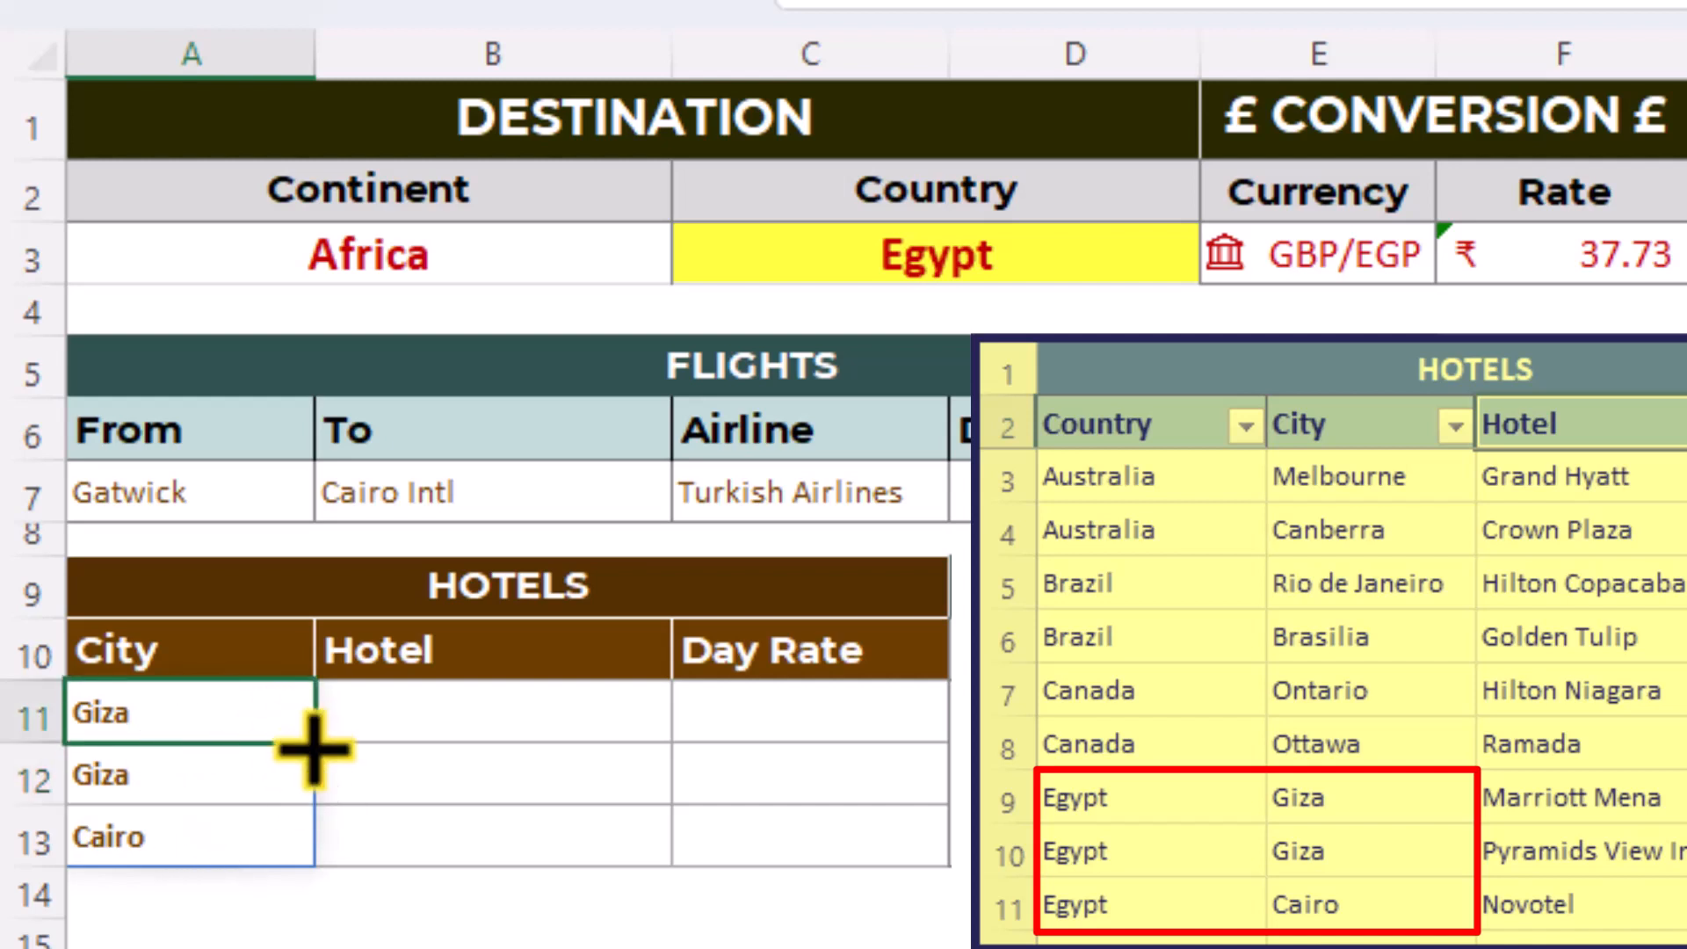
{"action": "left_click_drag", "start_coordinate": [318, 750], "coordinate": [848, 748]}
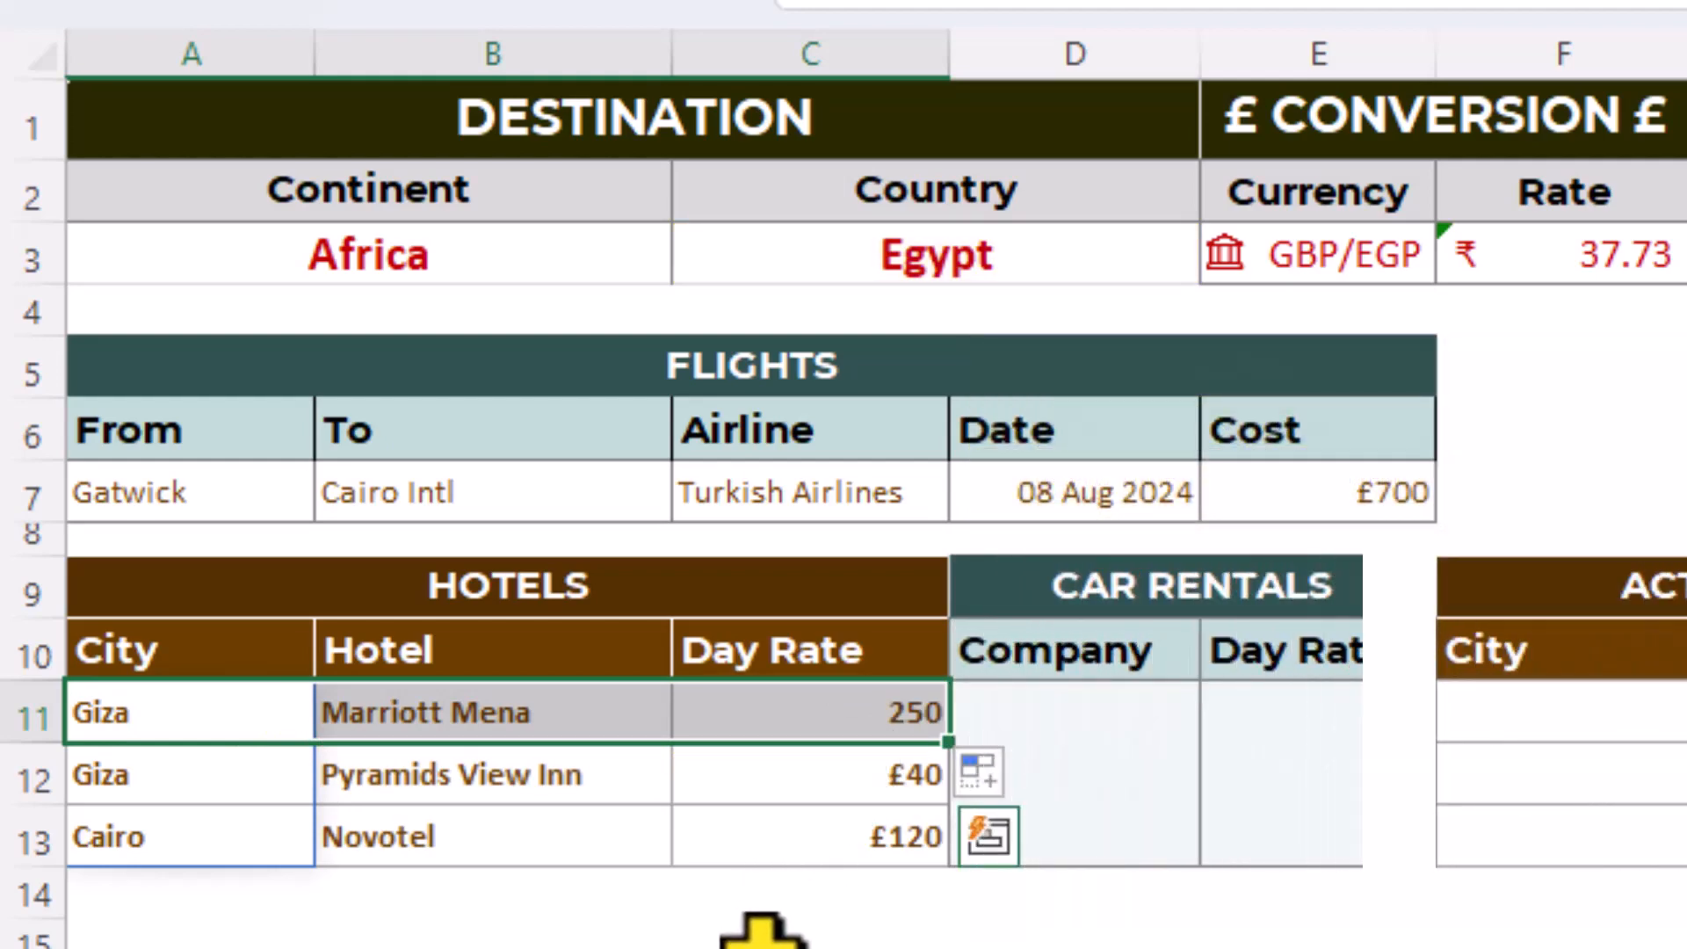
- Start an XLOOKUP formula in D11 under the Car Rentals Company heading, with the absolute reference $C$3 as its lookup value
{"action": "left_click", "coordinate": [1063, 778]}
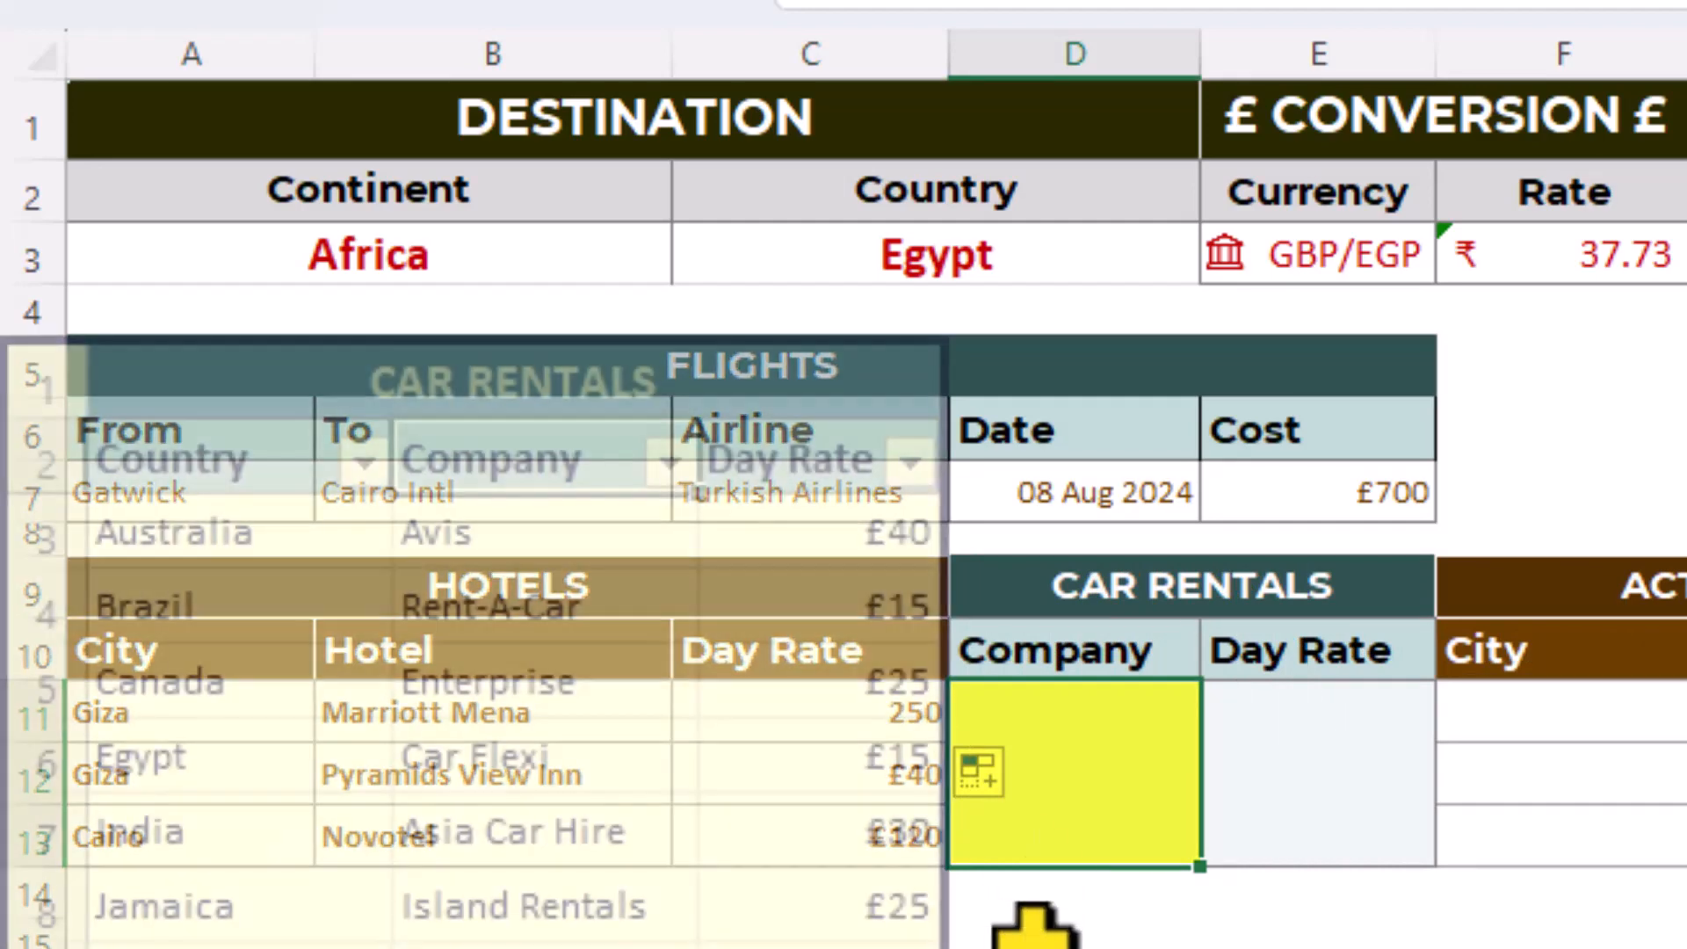
{"action": "type", "text": "="}
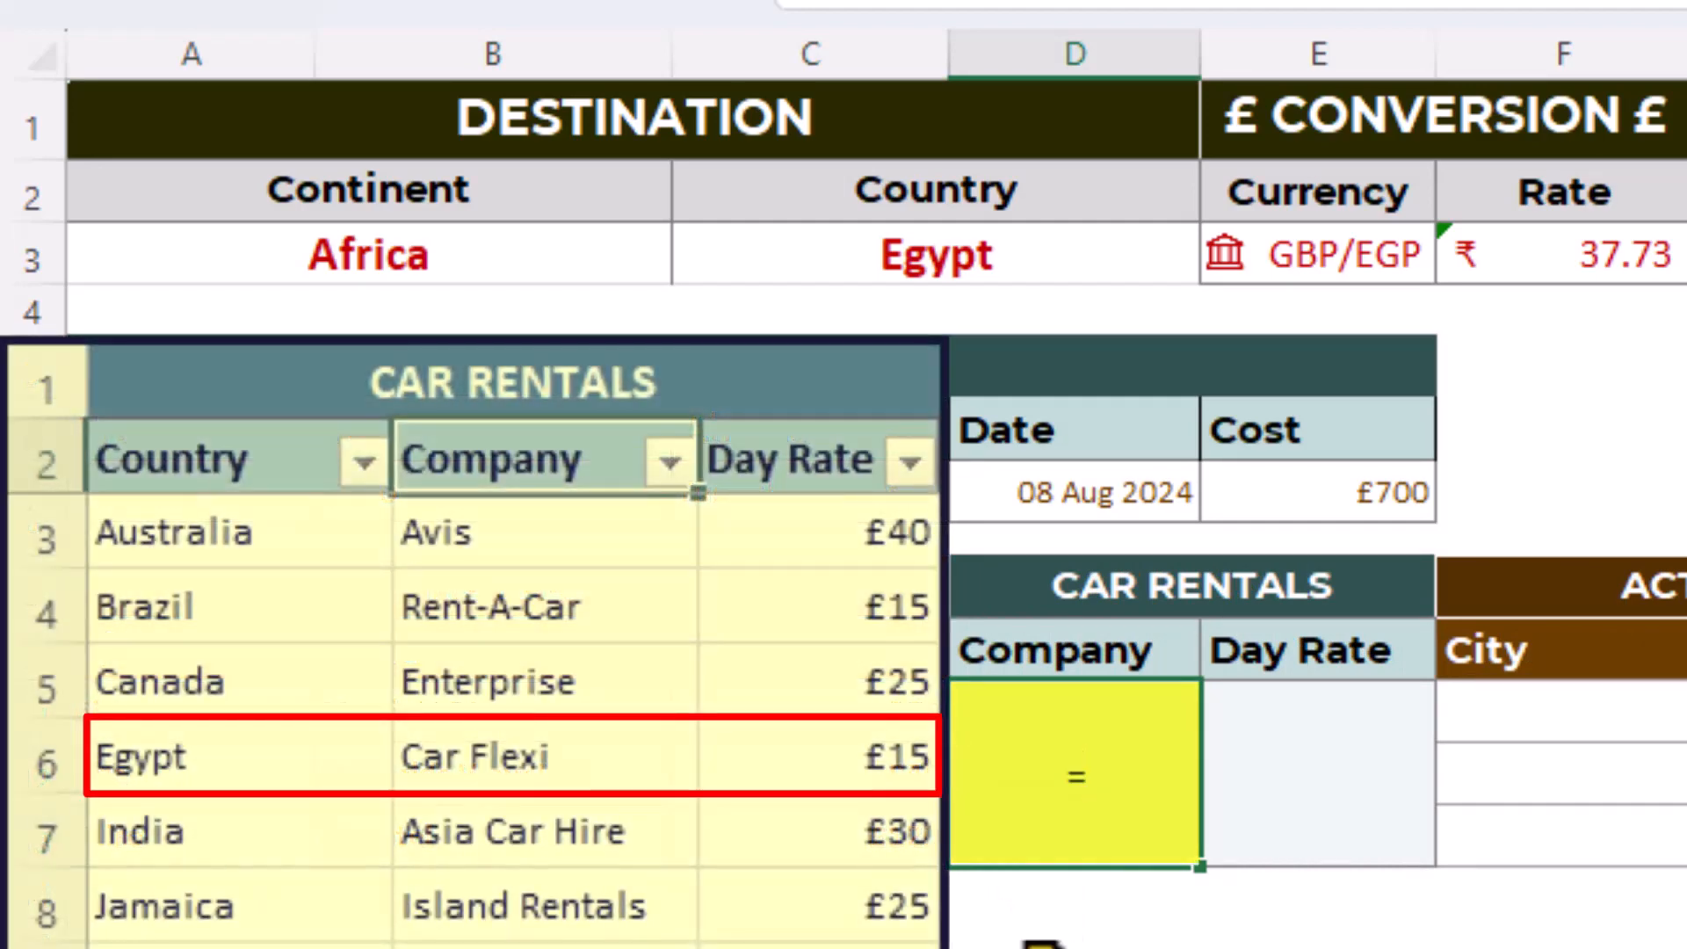
{"action": "type", "text": "xl"}
{"action": "key", "text": "Tab"}
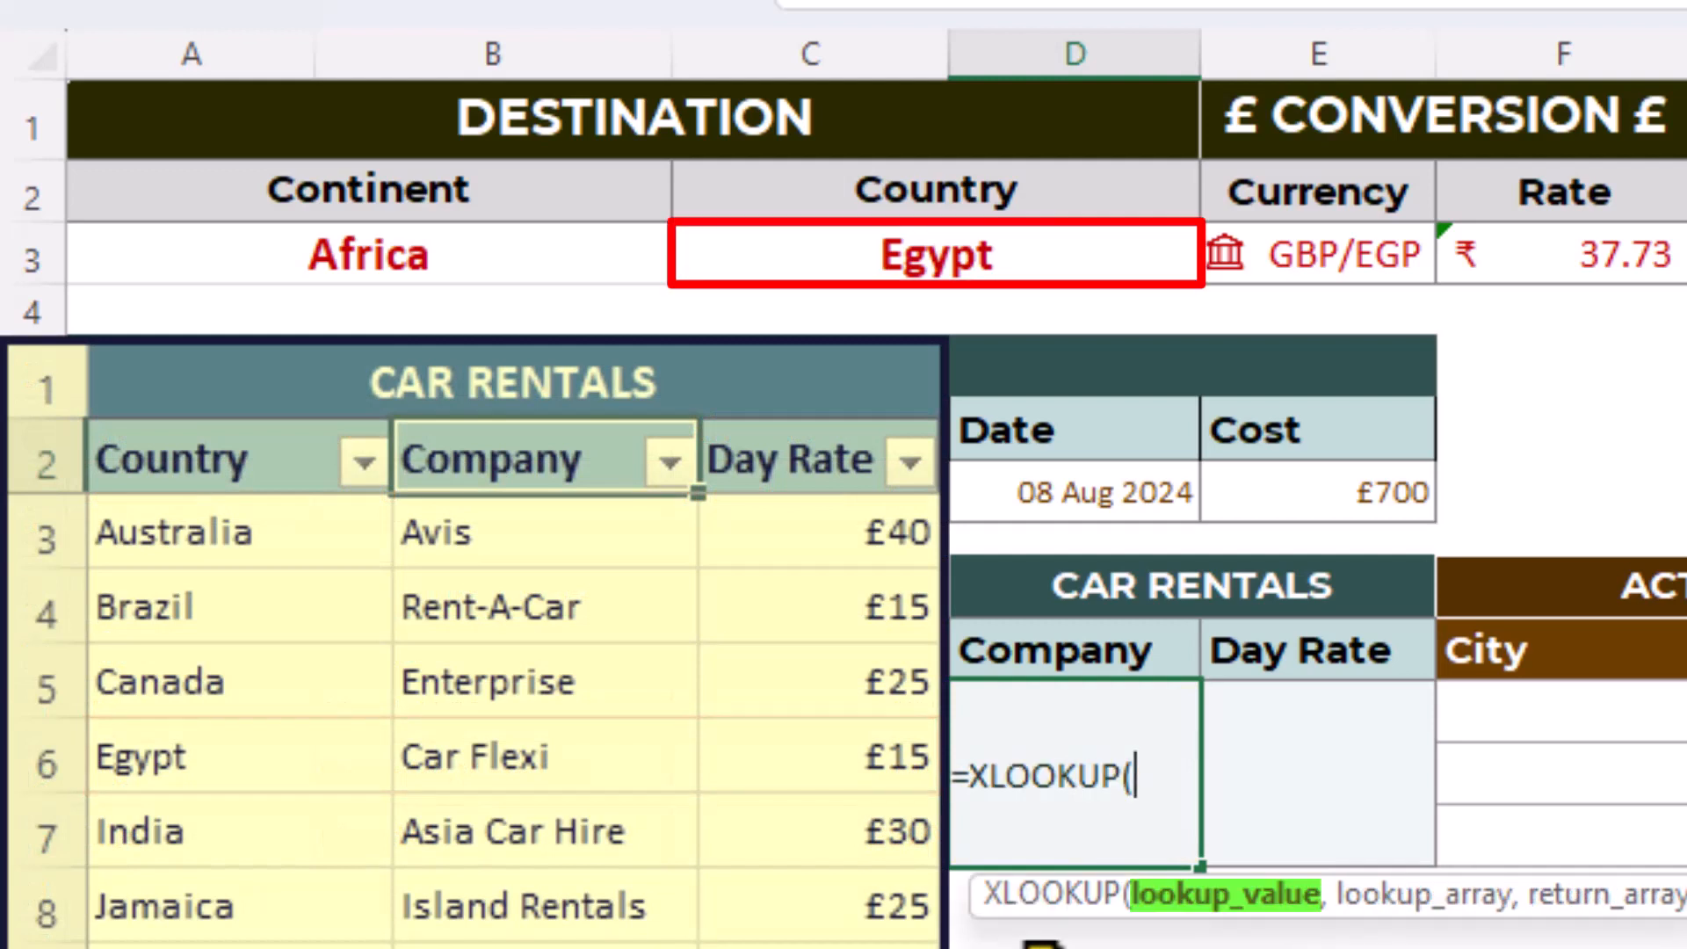
{"action": "left_click", "coordinate": [905, 250]}
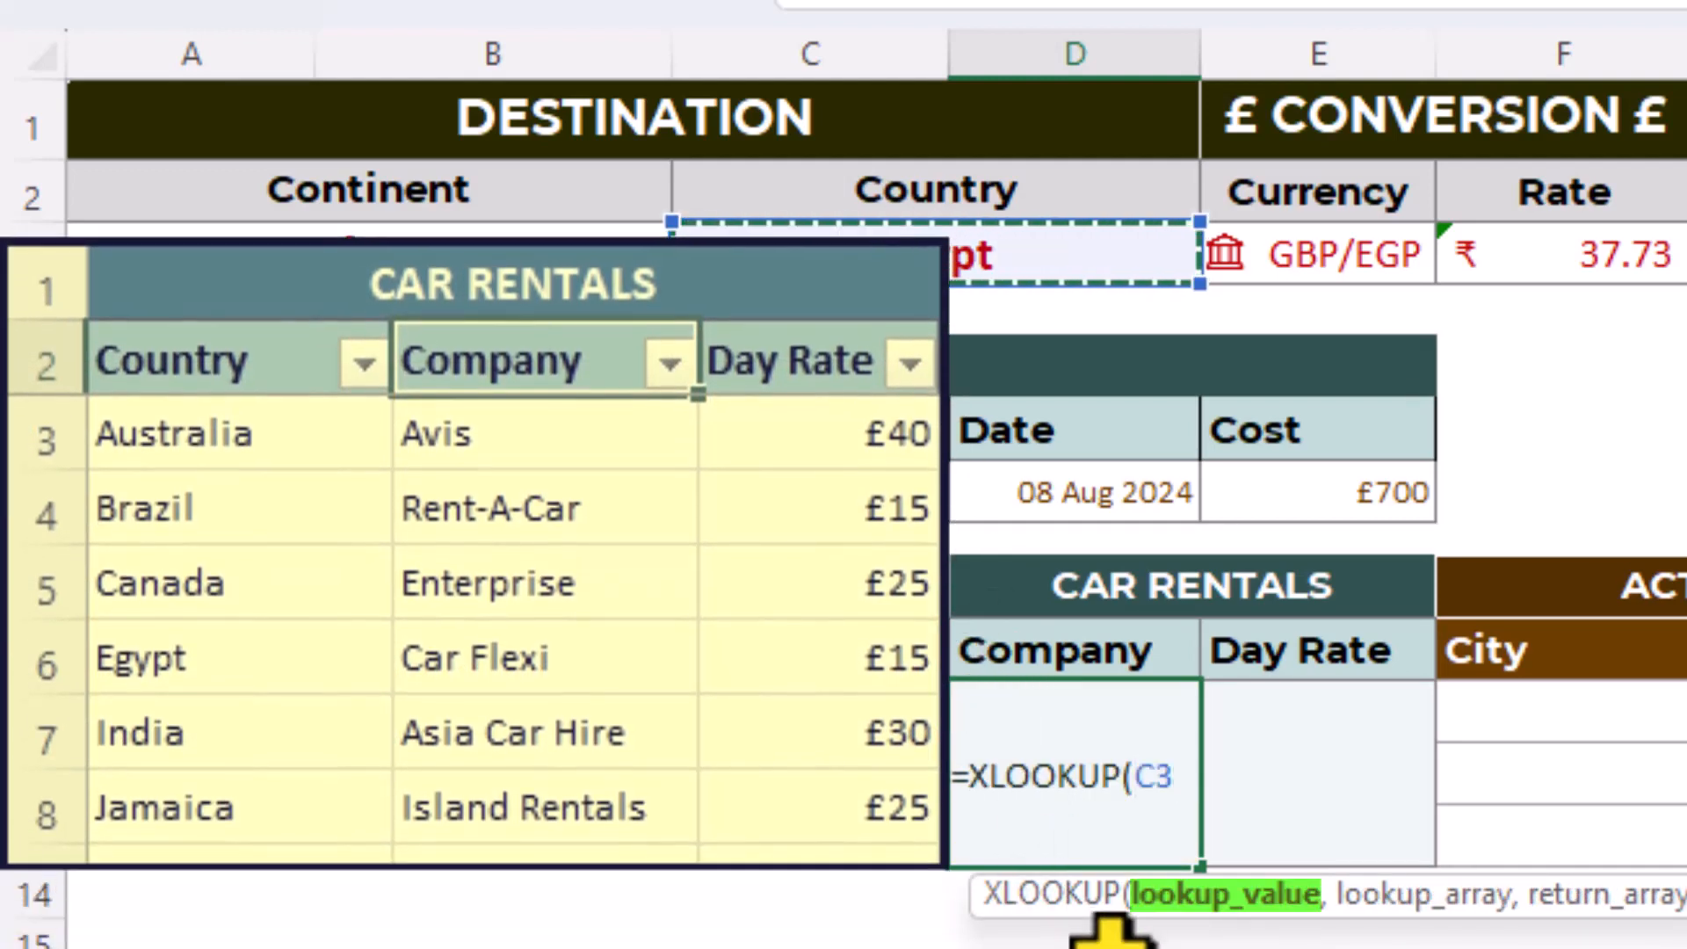
{"action": "key", "text": "F4"}
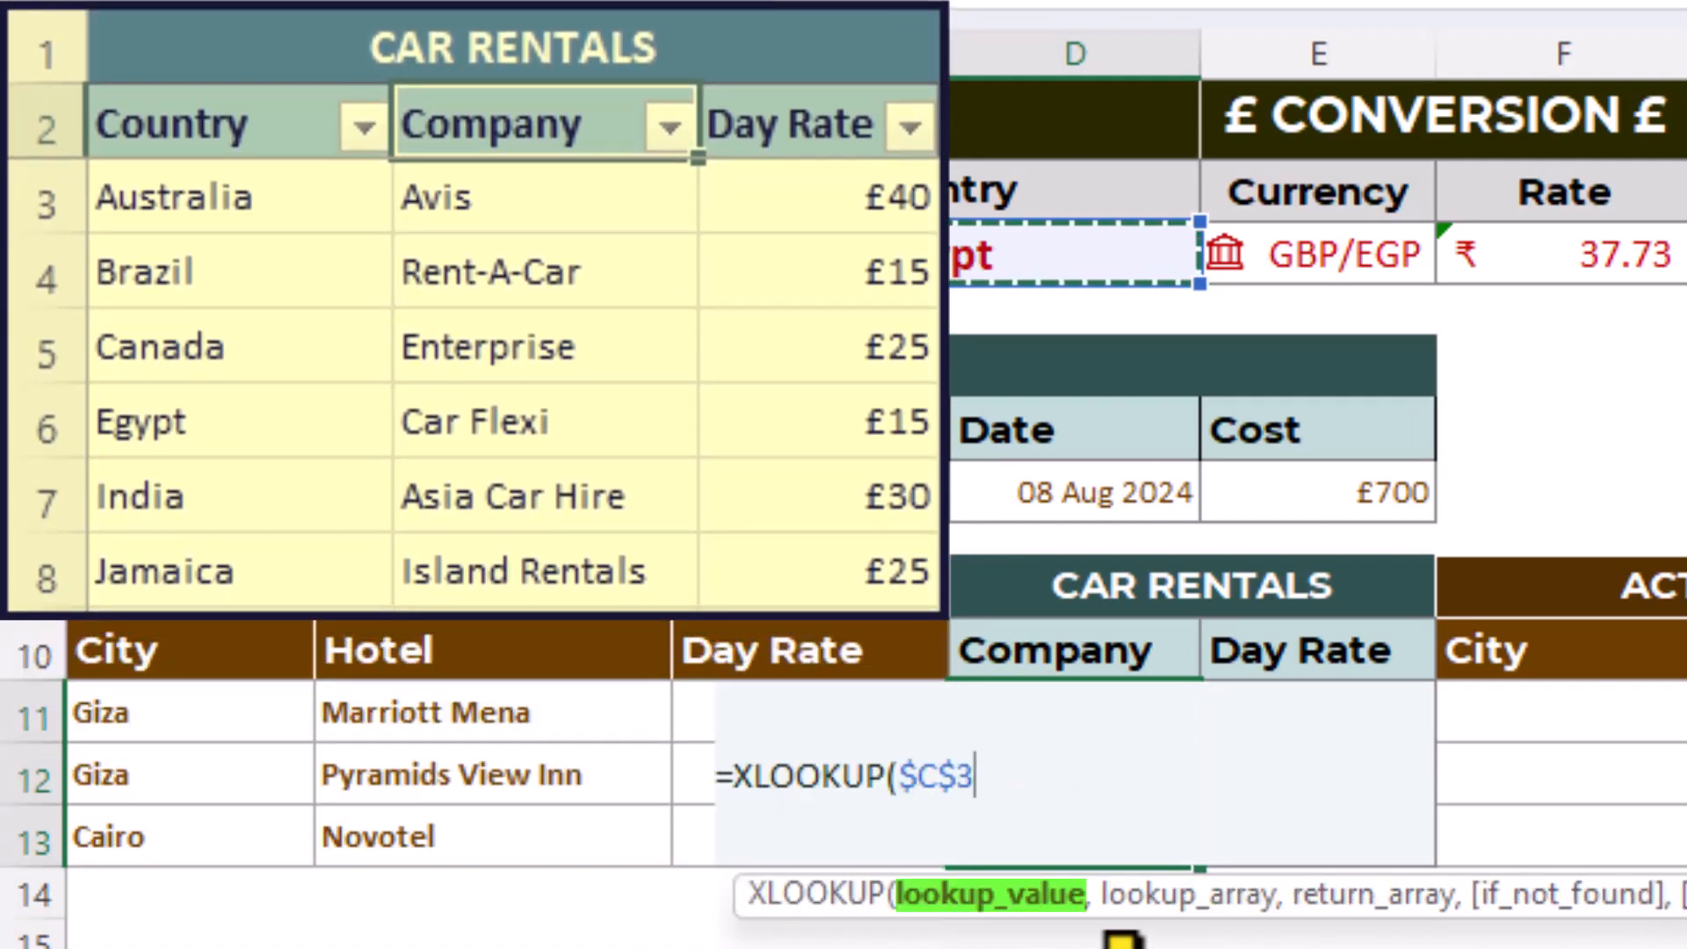
{"action": "type", "text": ","}
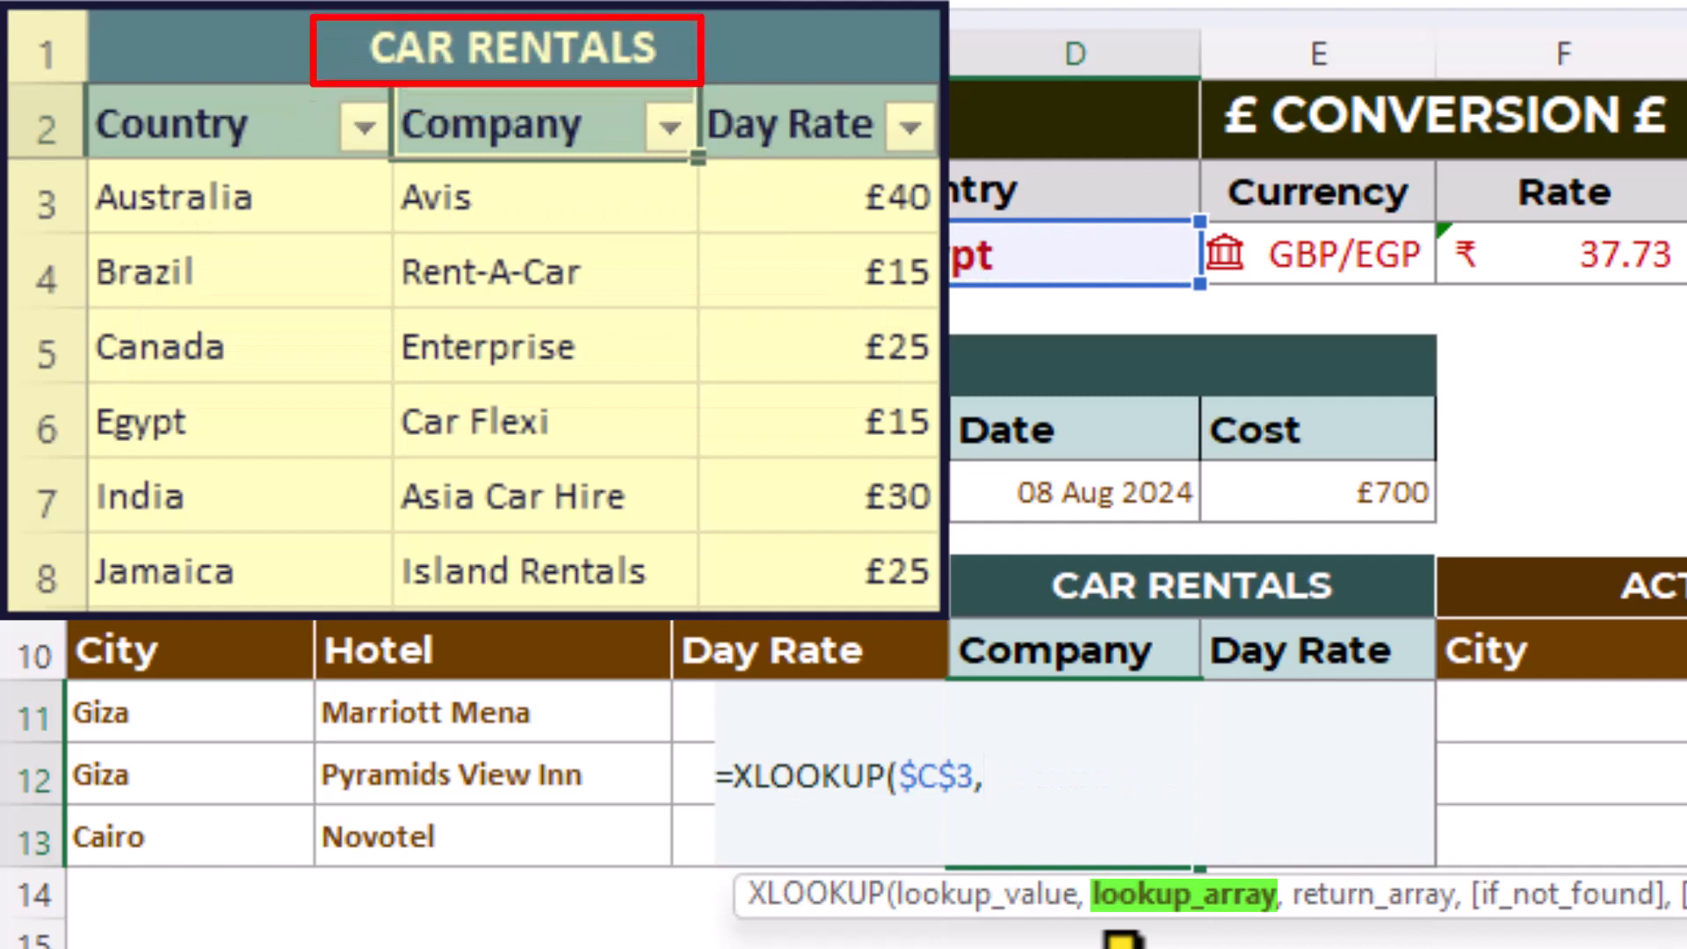
{"action": "type", "text": " tbl"}
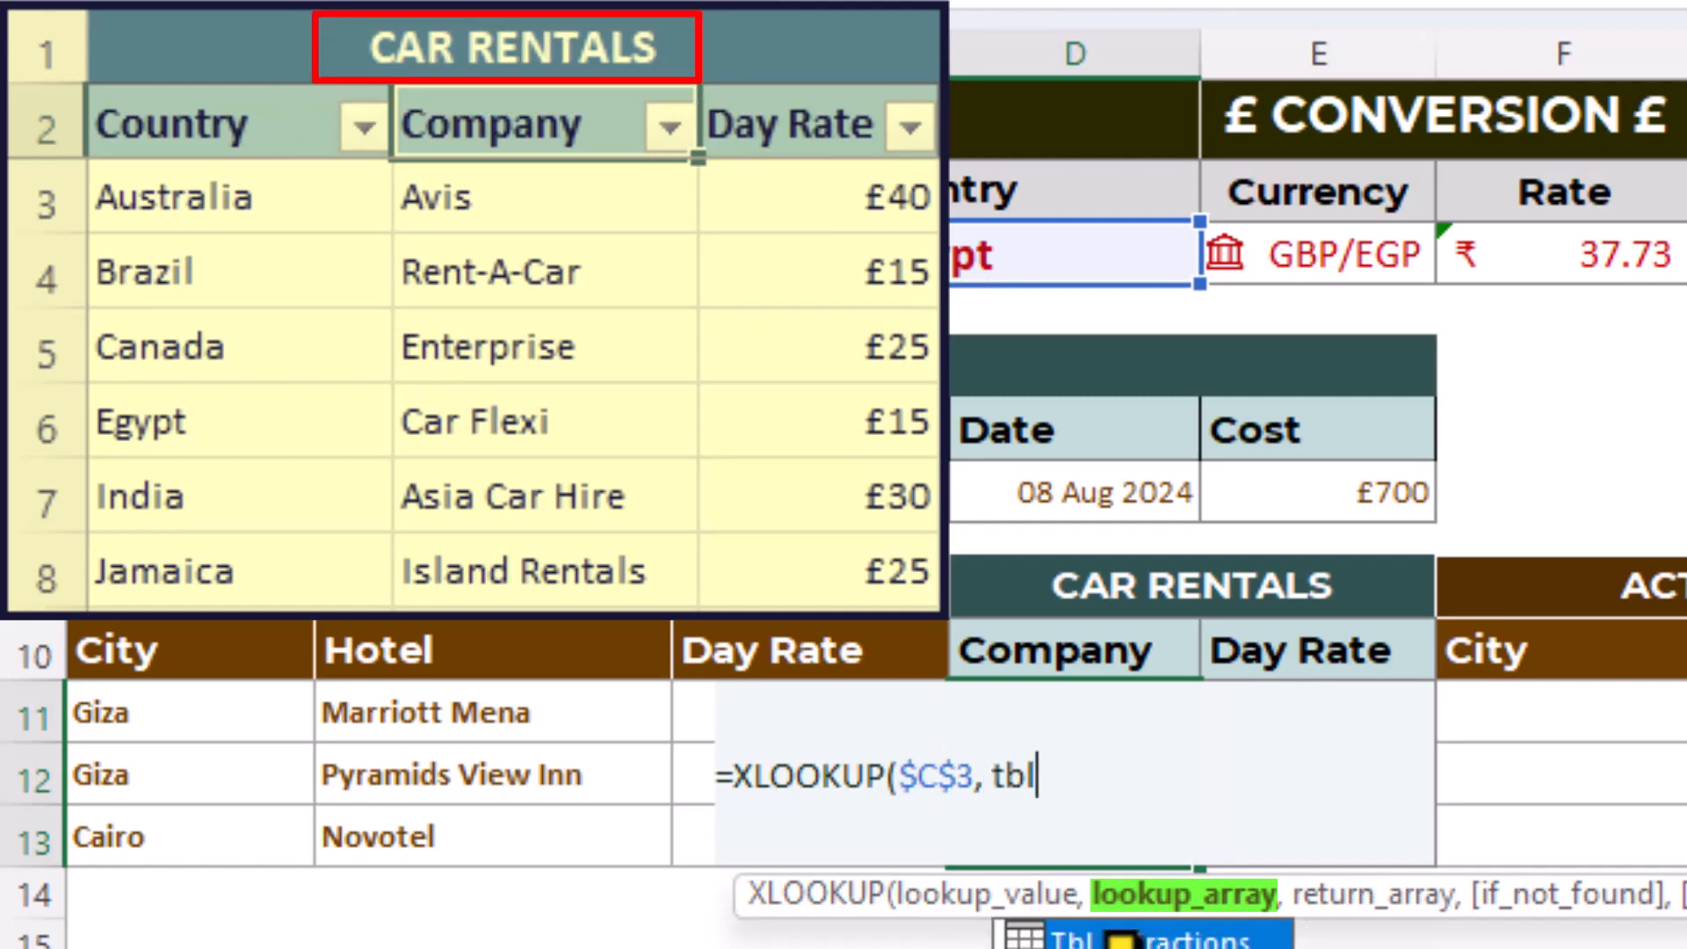
- Enter the locked column reference Tbl_CarRentals[[Country]:[Country]] as the XLOOKUP lookup array
{"action": "key", "text": "Down"}
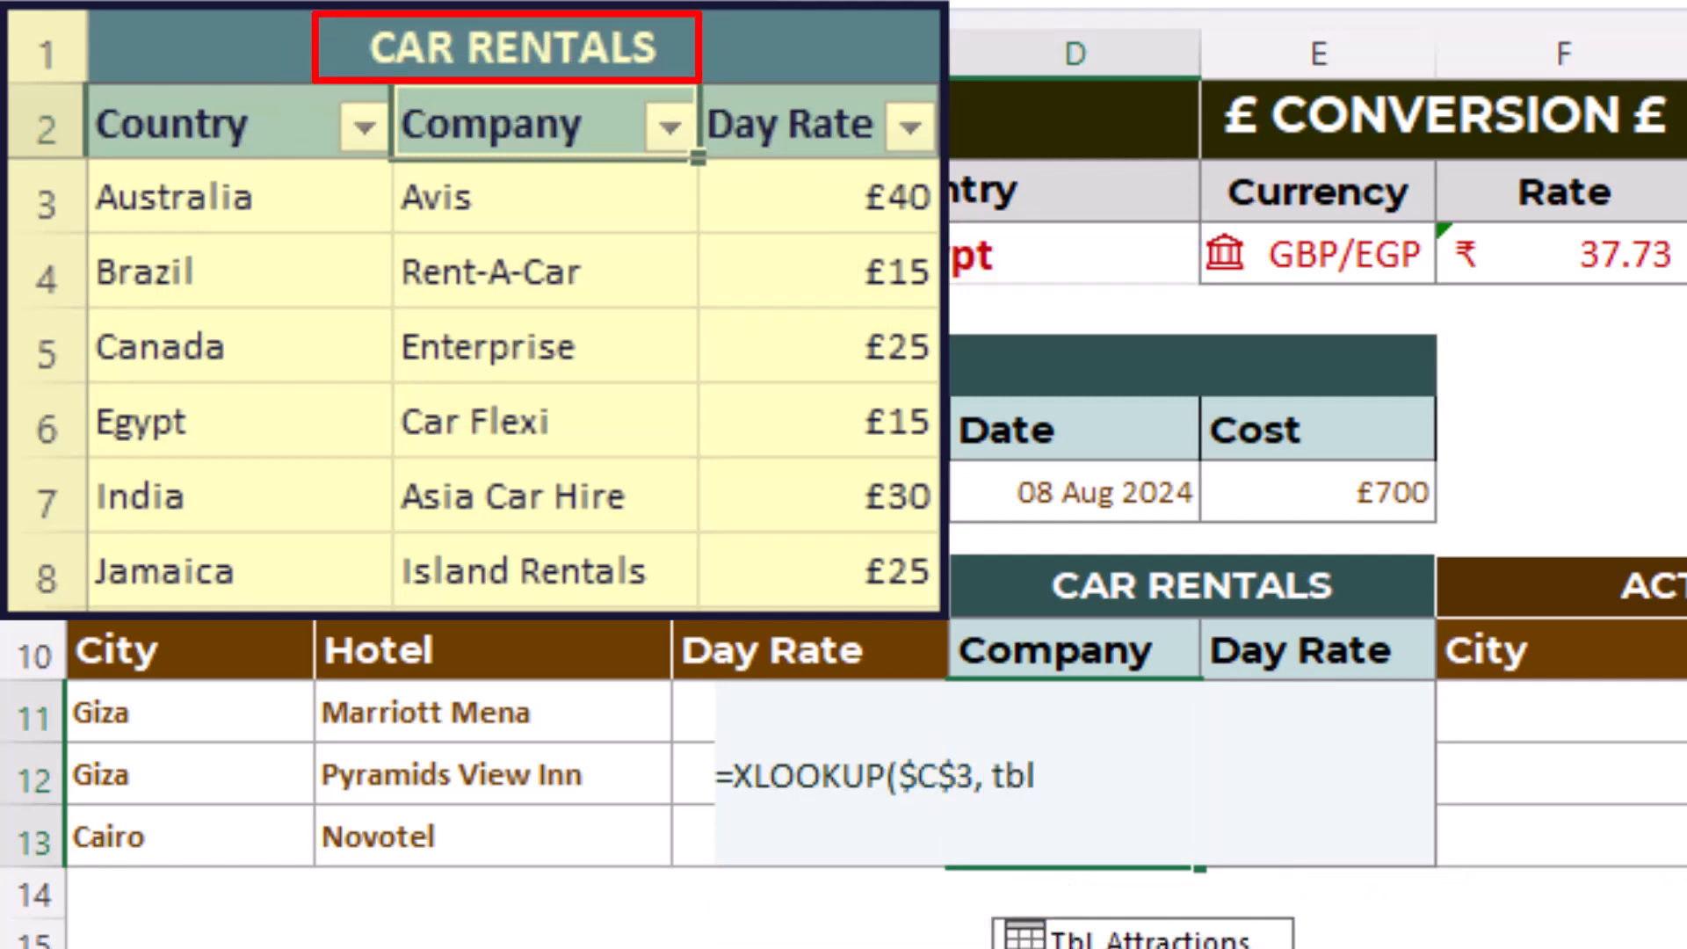
{"action": "key", "text": "Tab"}
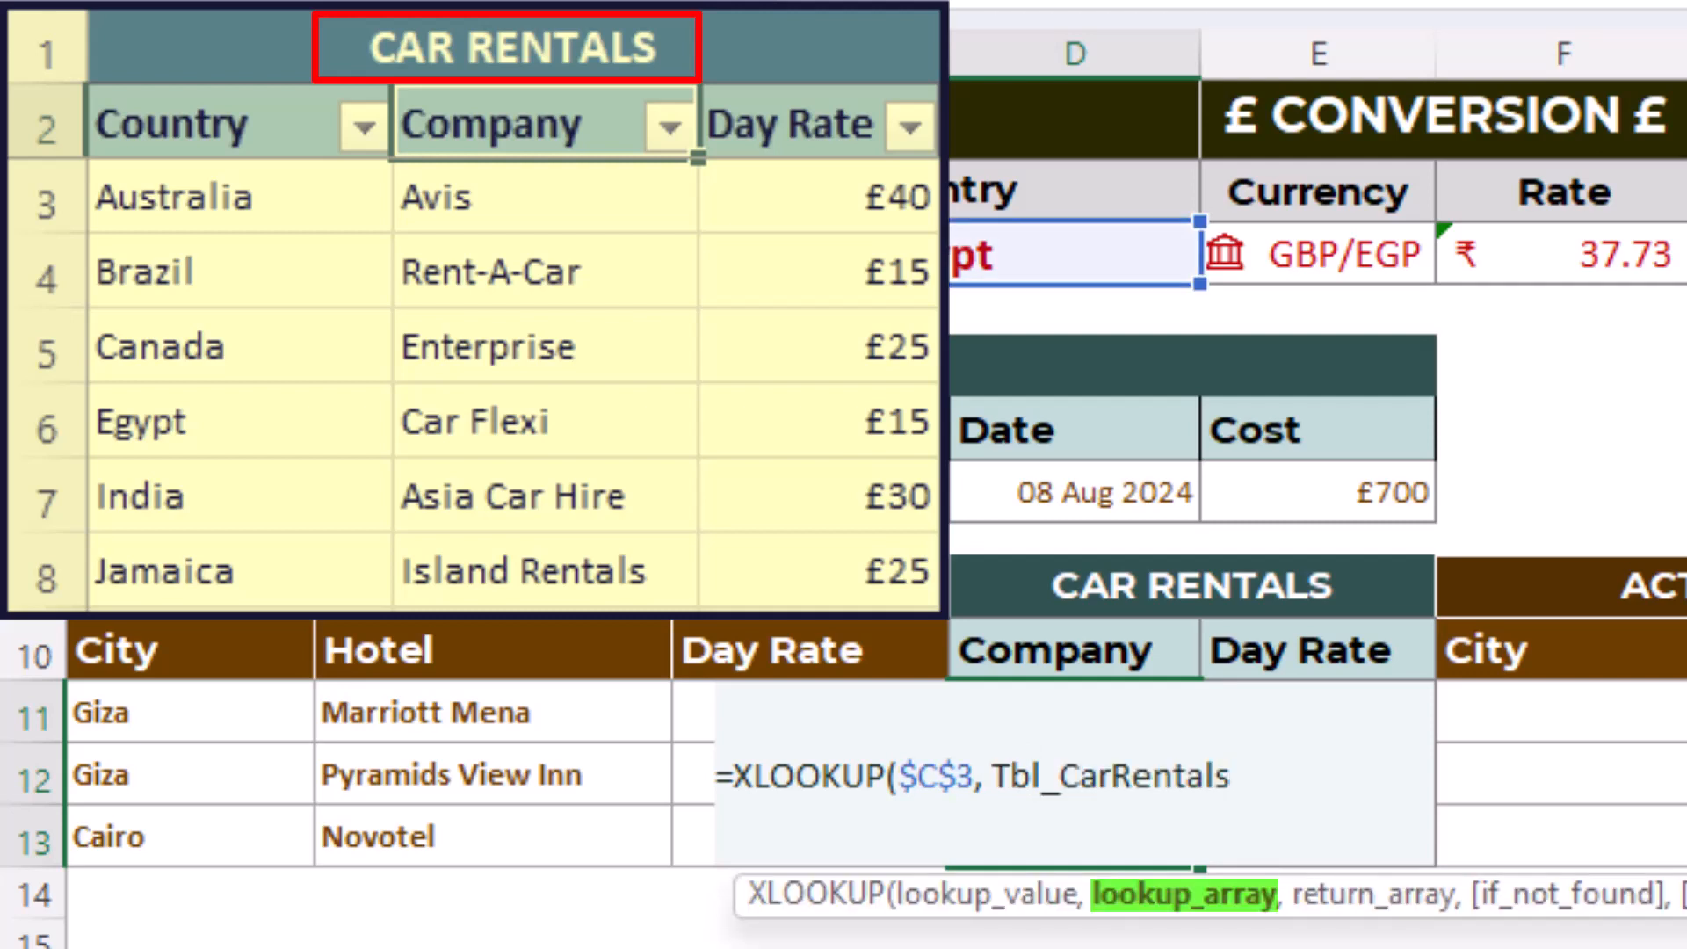
{"action": "type", "text": "["}
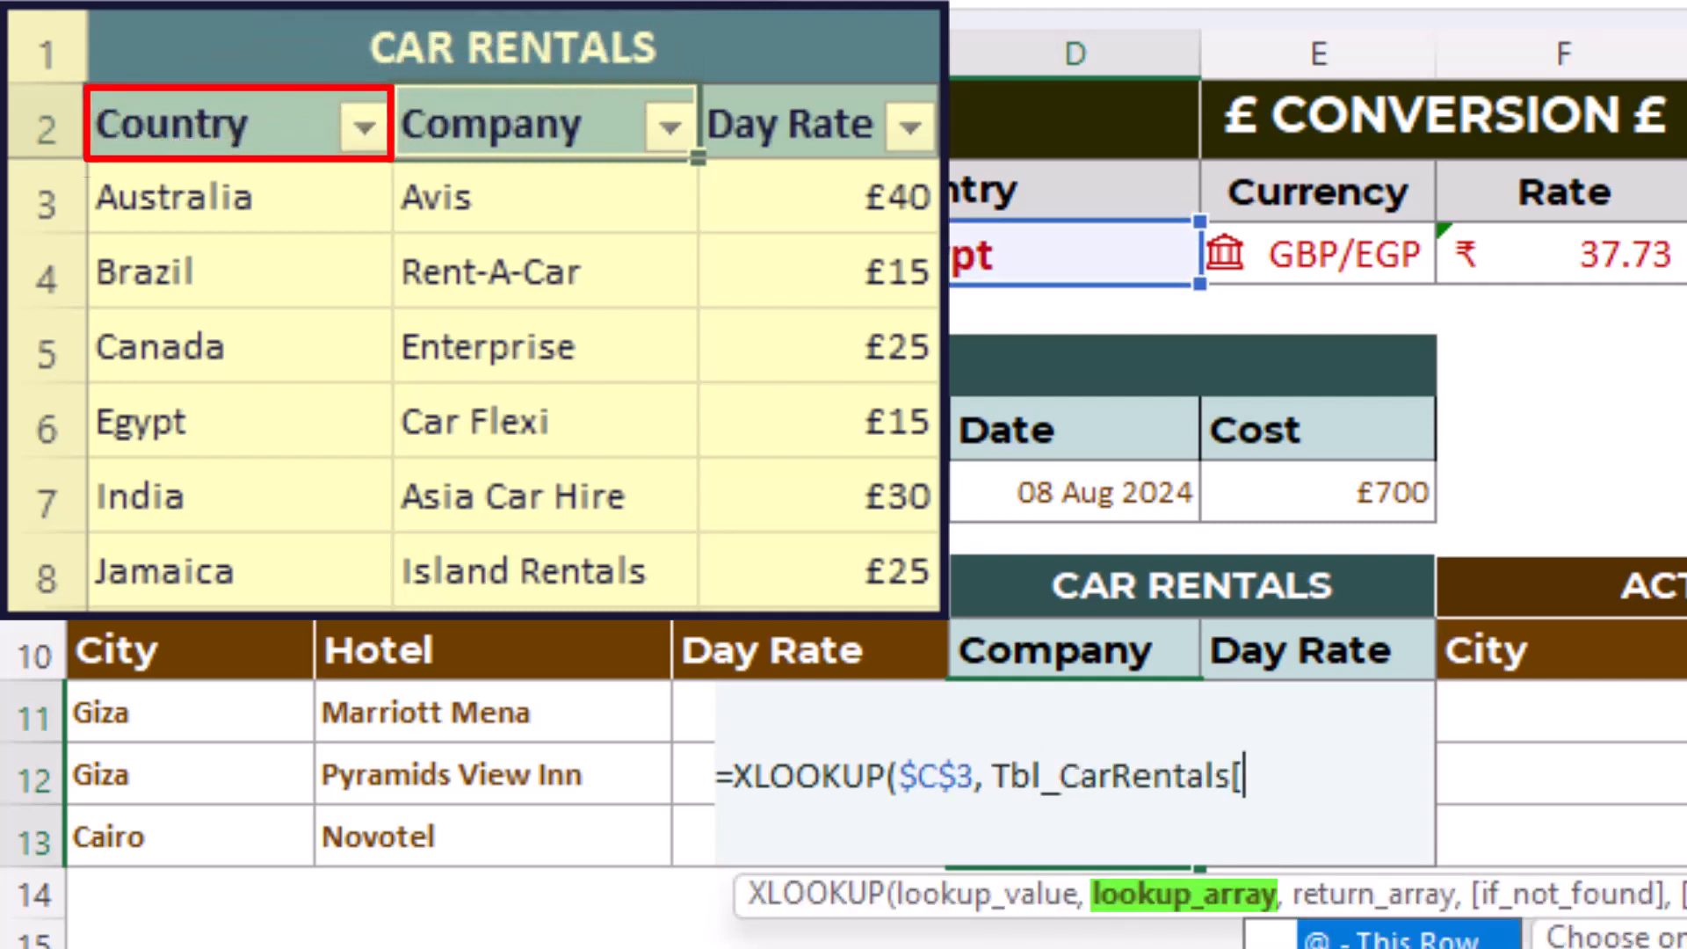
{"action": "type", "text": "["}
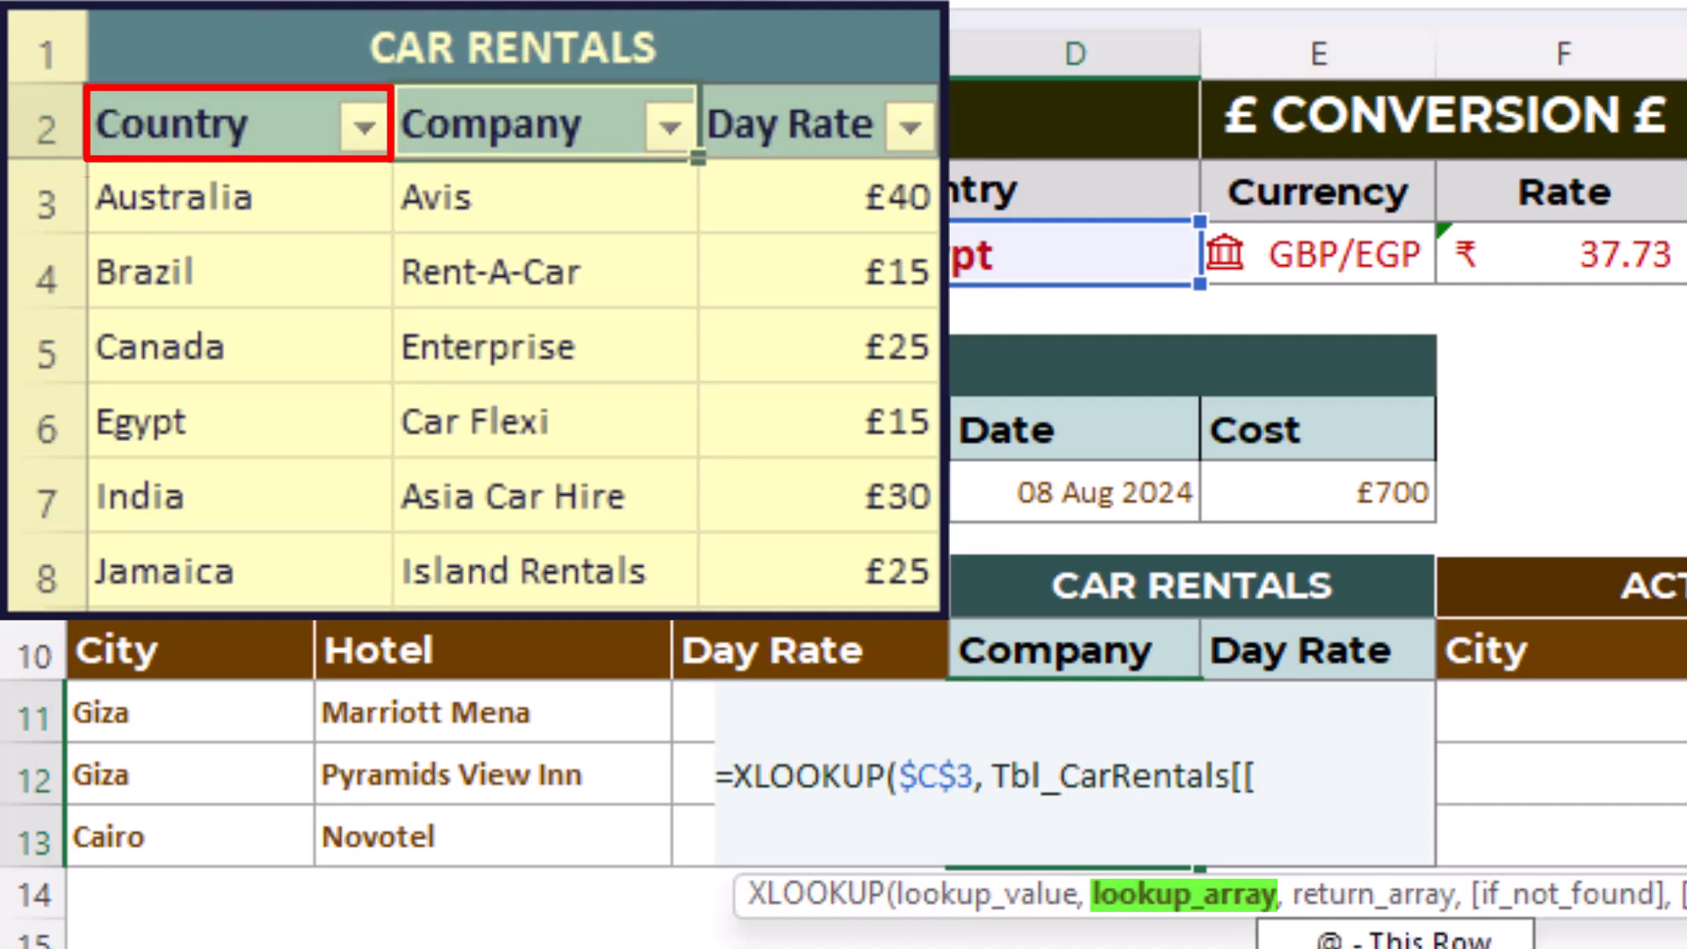
{"action": "key", "text": "Tab"}
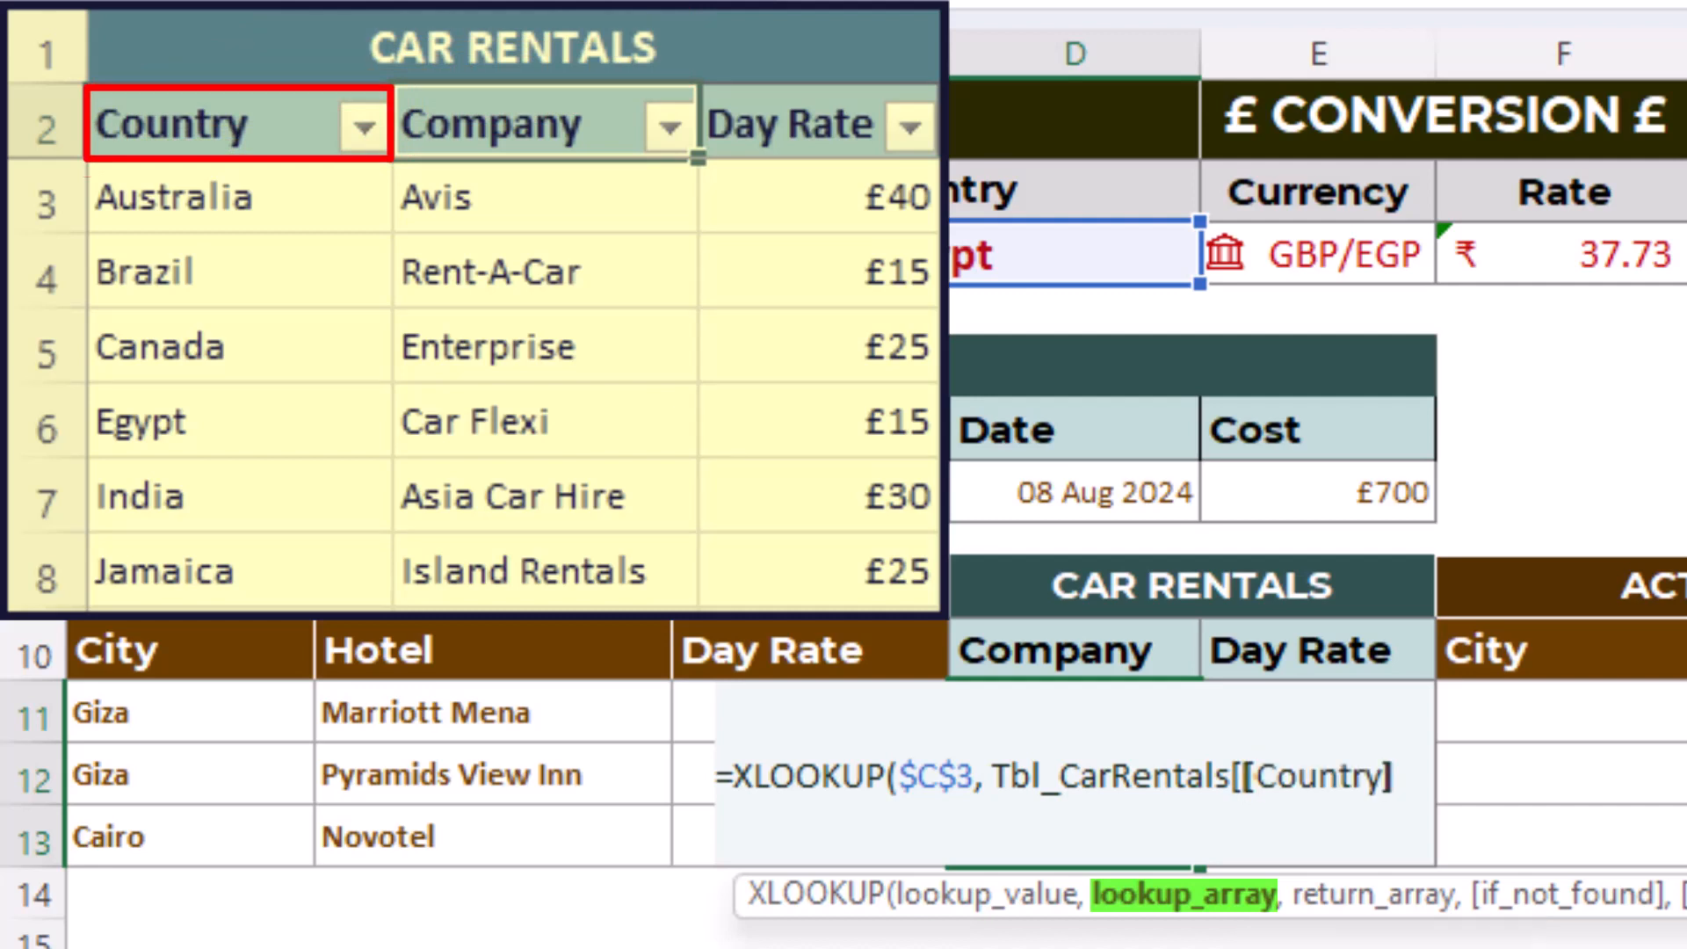
{"action": "type", "text": ":["}
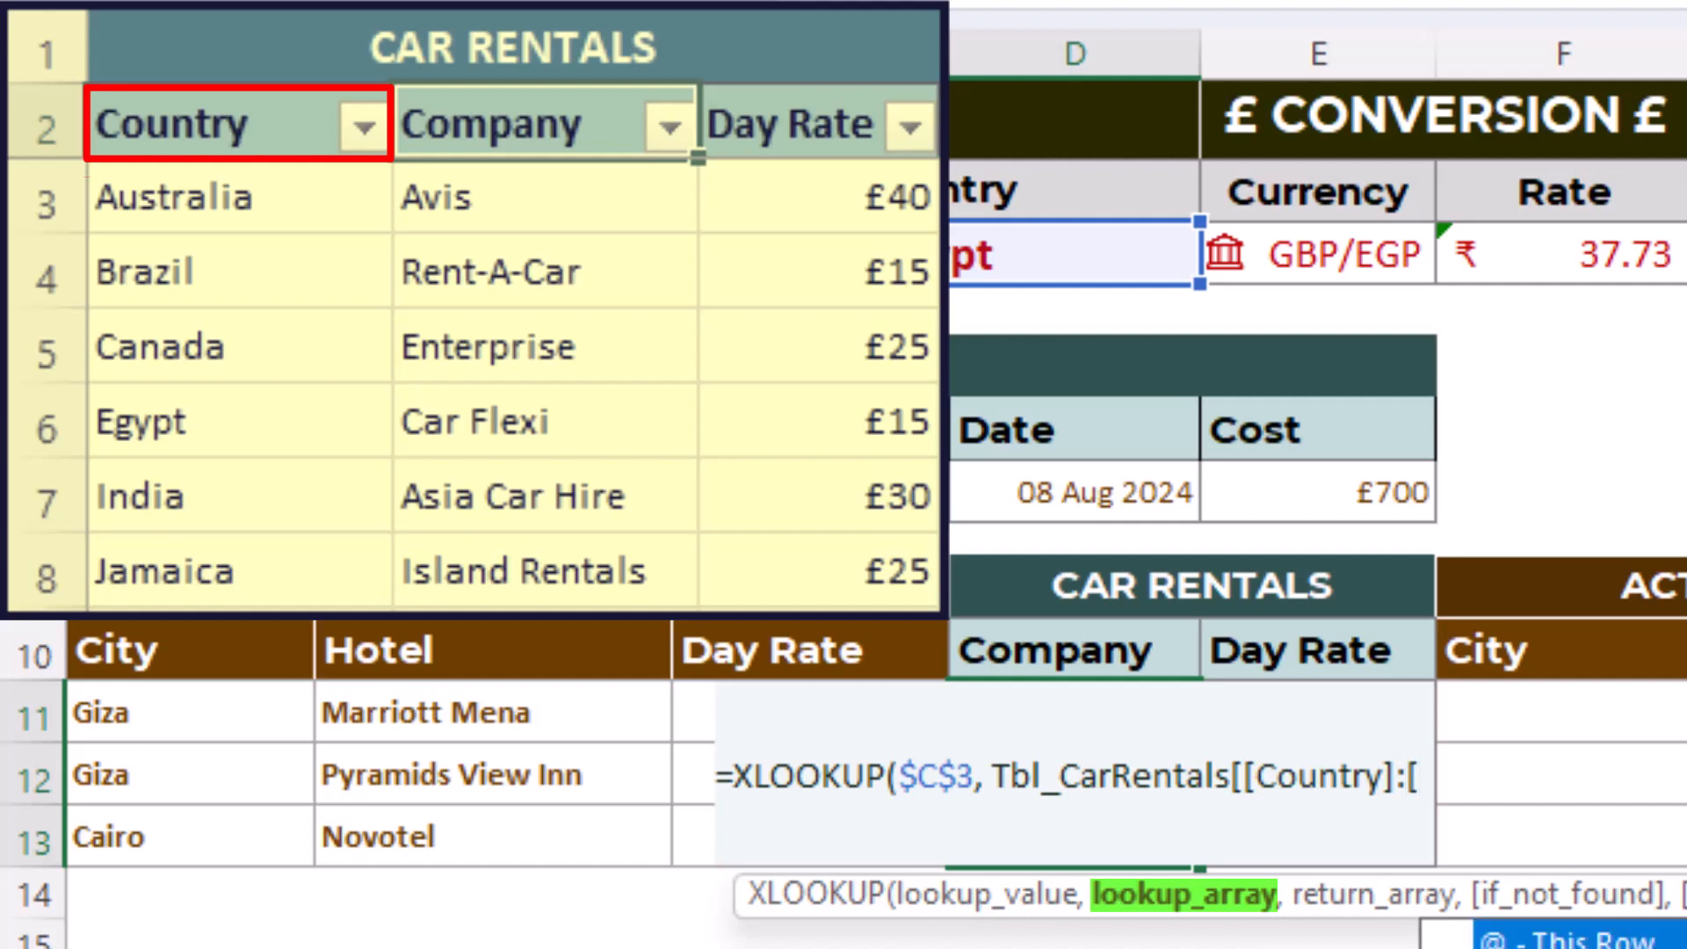
{"action": "key", "text": "Down"}
{"action": "key", "text": "Tab"}
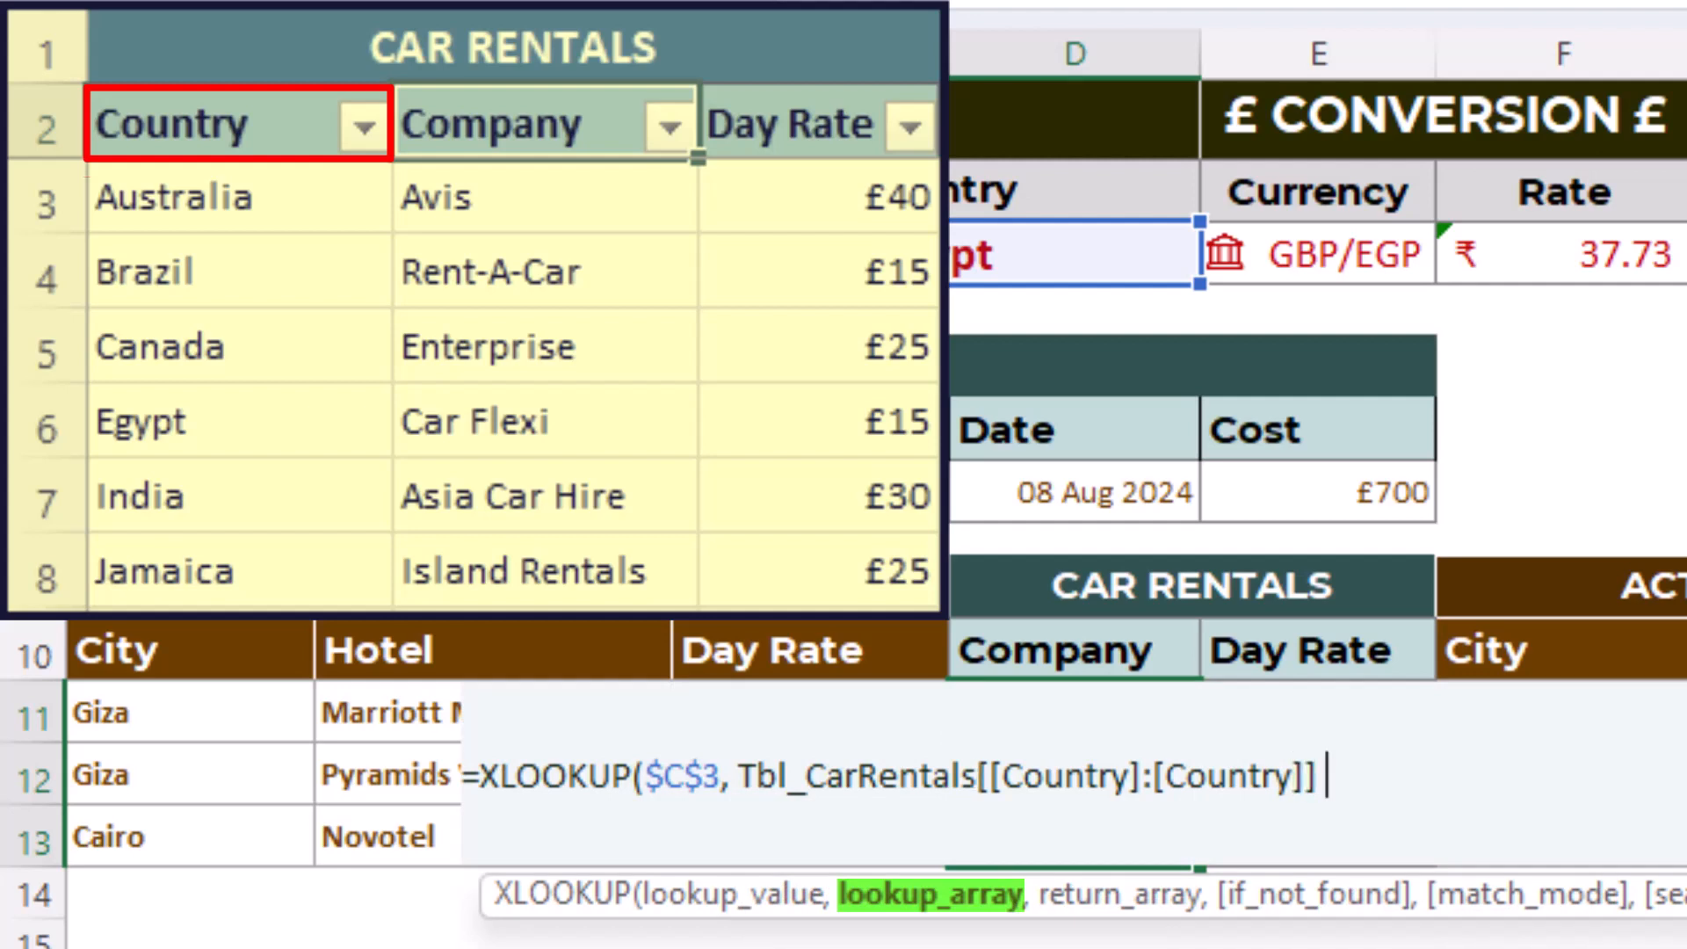
- Complete the XLOOKUP with Tbl_CarRentals[Company] as the return array, and fill the formula from D11 across to the Day Rate cell in E11
{"action": "type", "text": ", "}
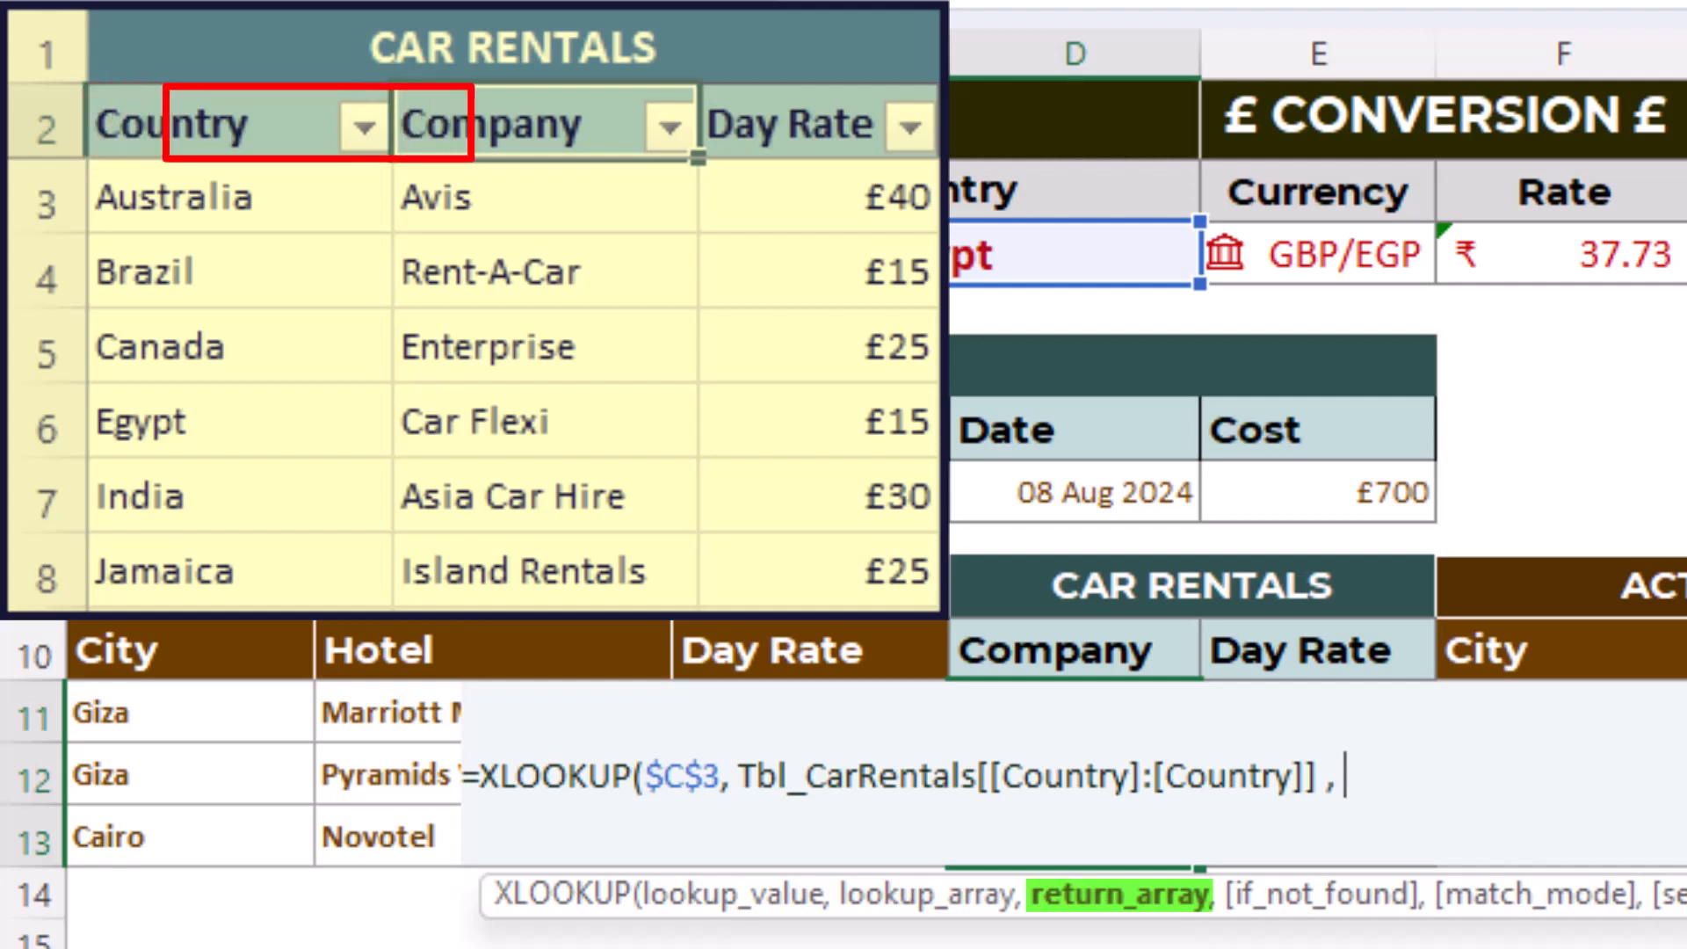
{"action": "type", "text": "tbl"}
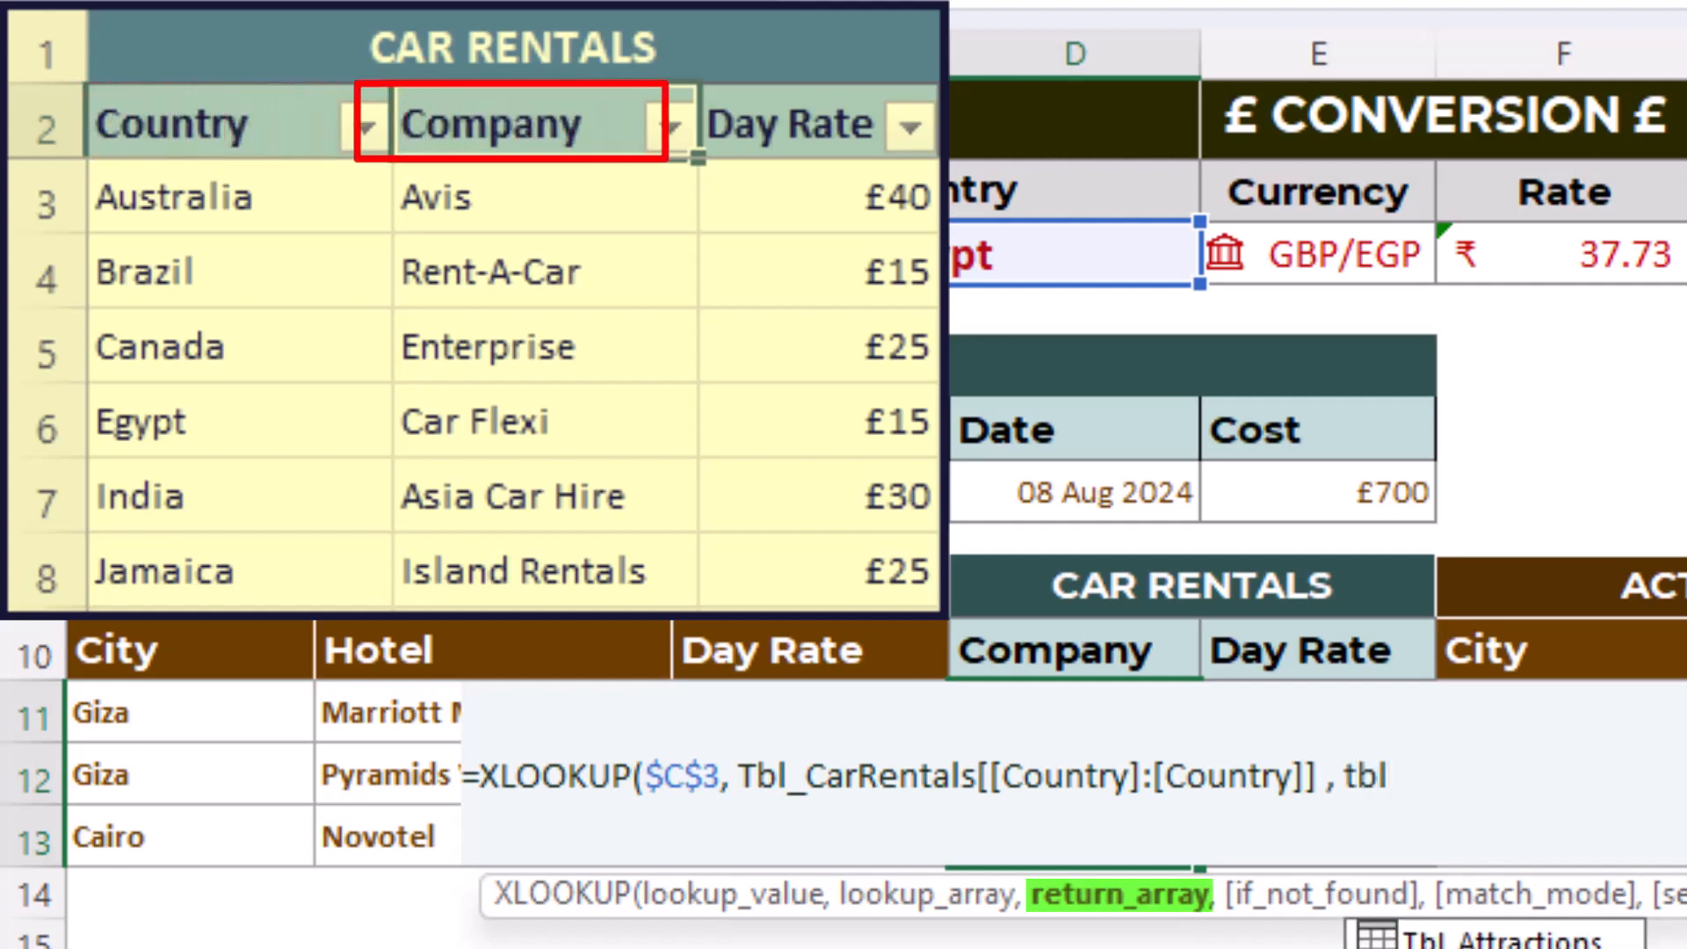
{"action": "key", "text": "Down"}
{"action": "key", "text": "Tab"}
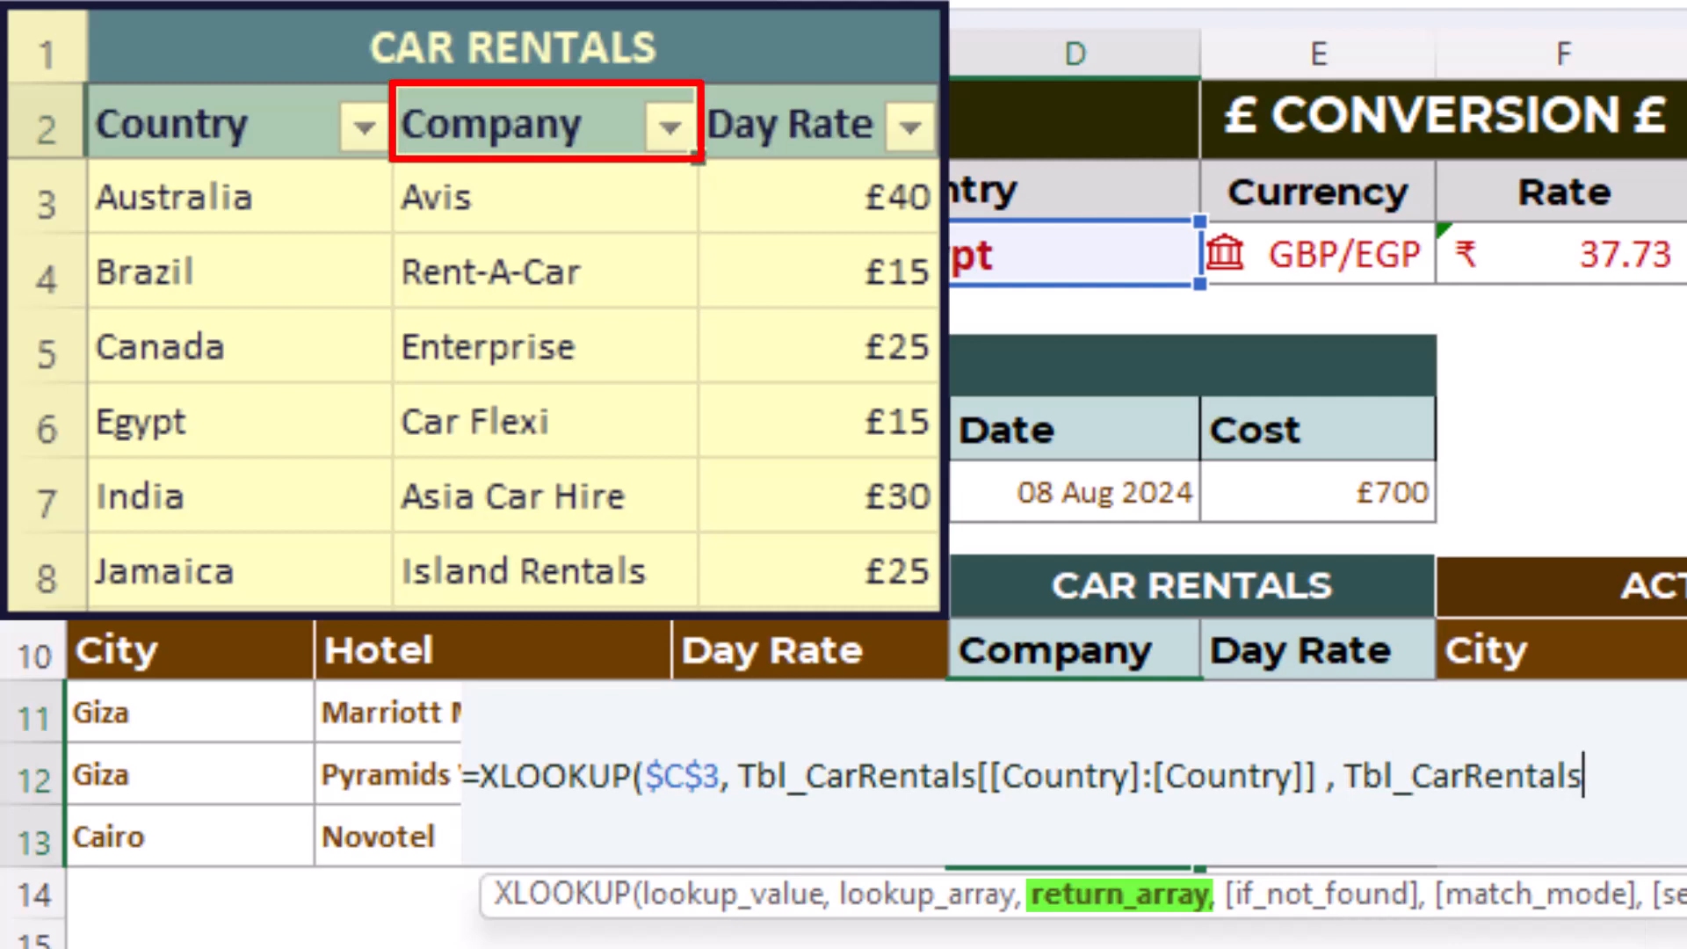
{"action": "type", "text": "["}
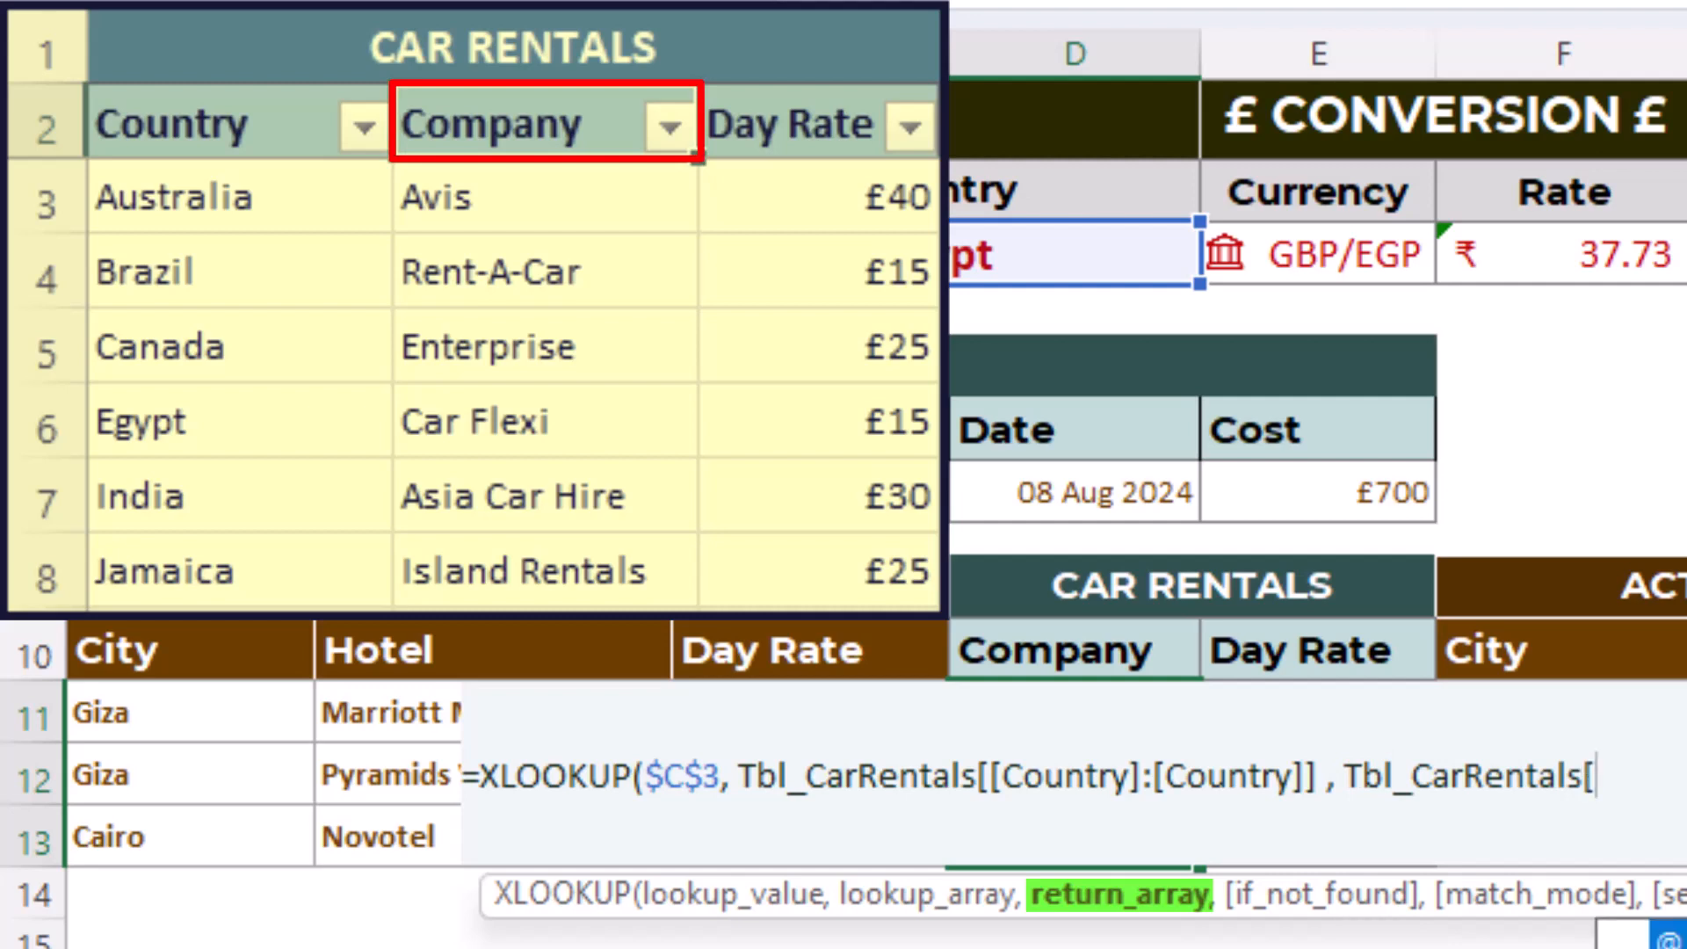
{"action": "type", "text": "Company"}
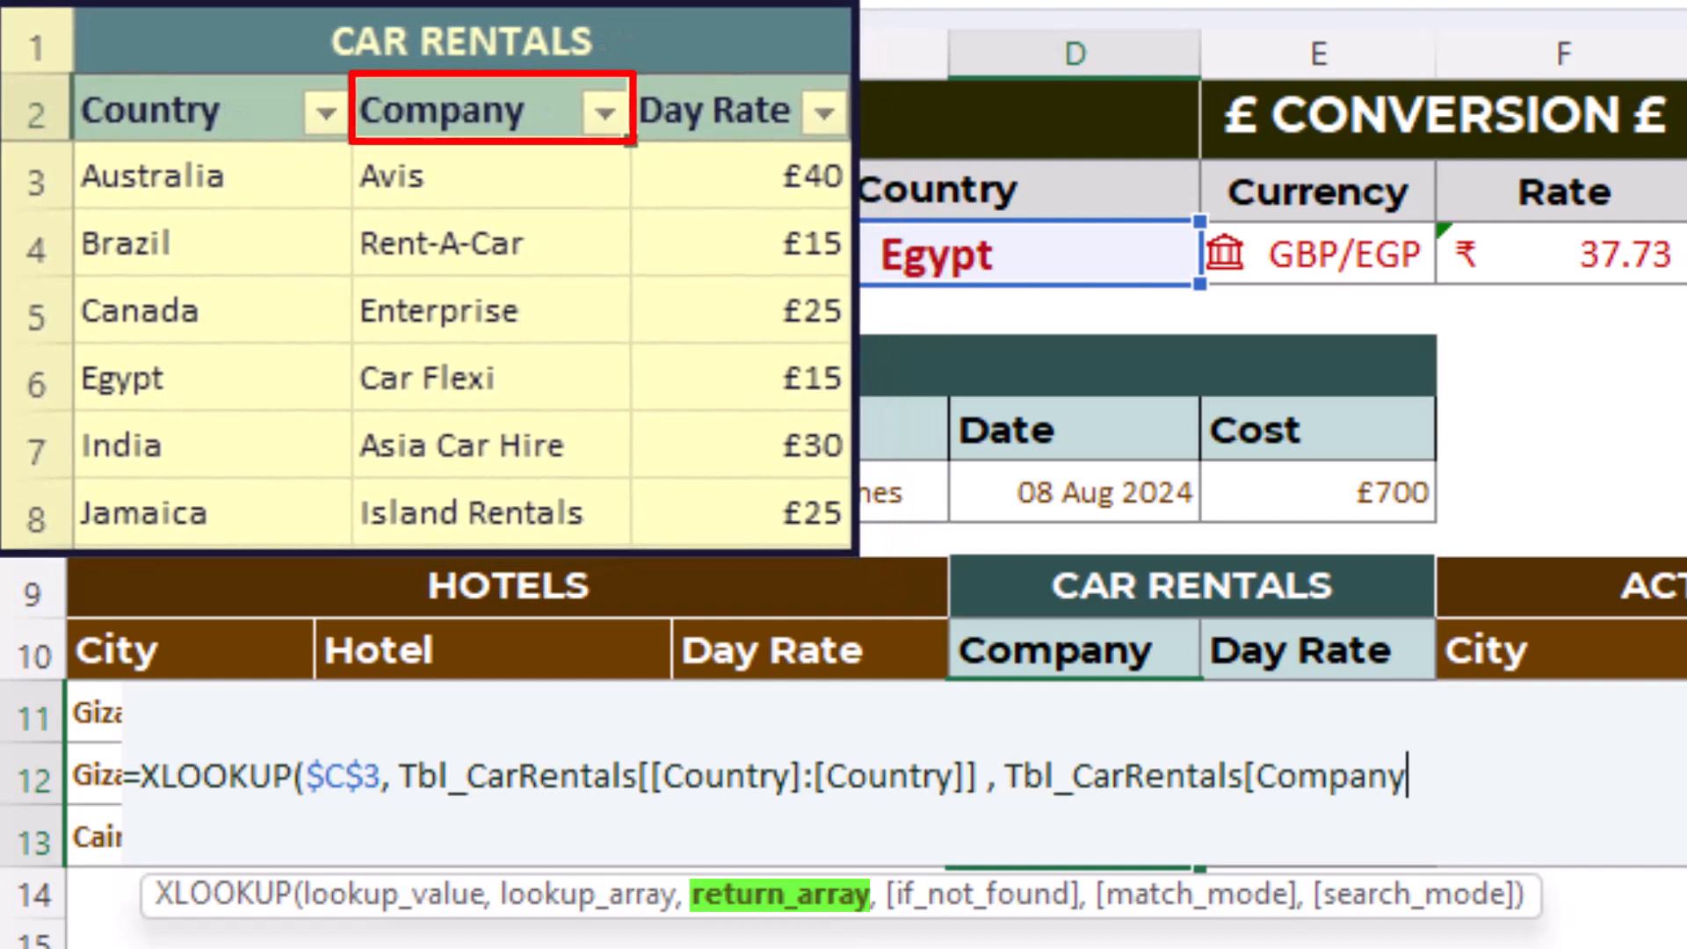
{"action": "type", "text": "] "}
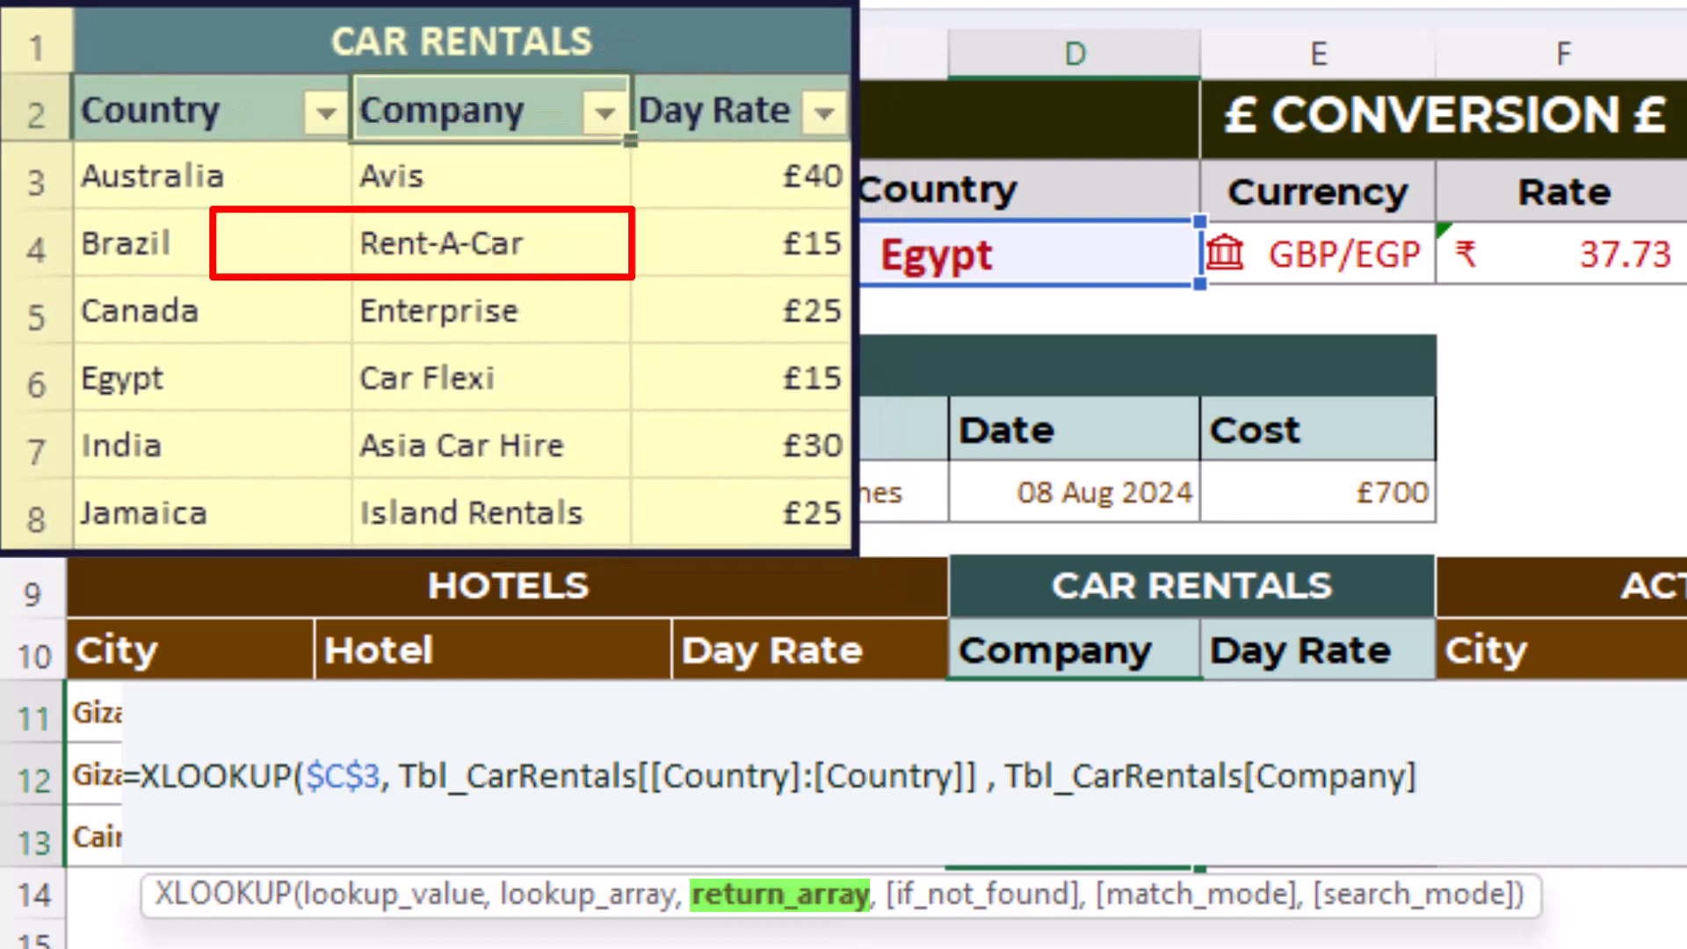
{"action": "type", "text": ")"}
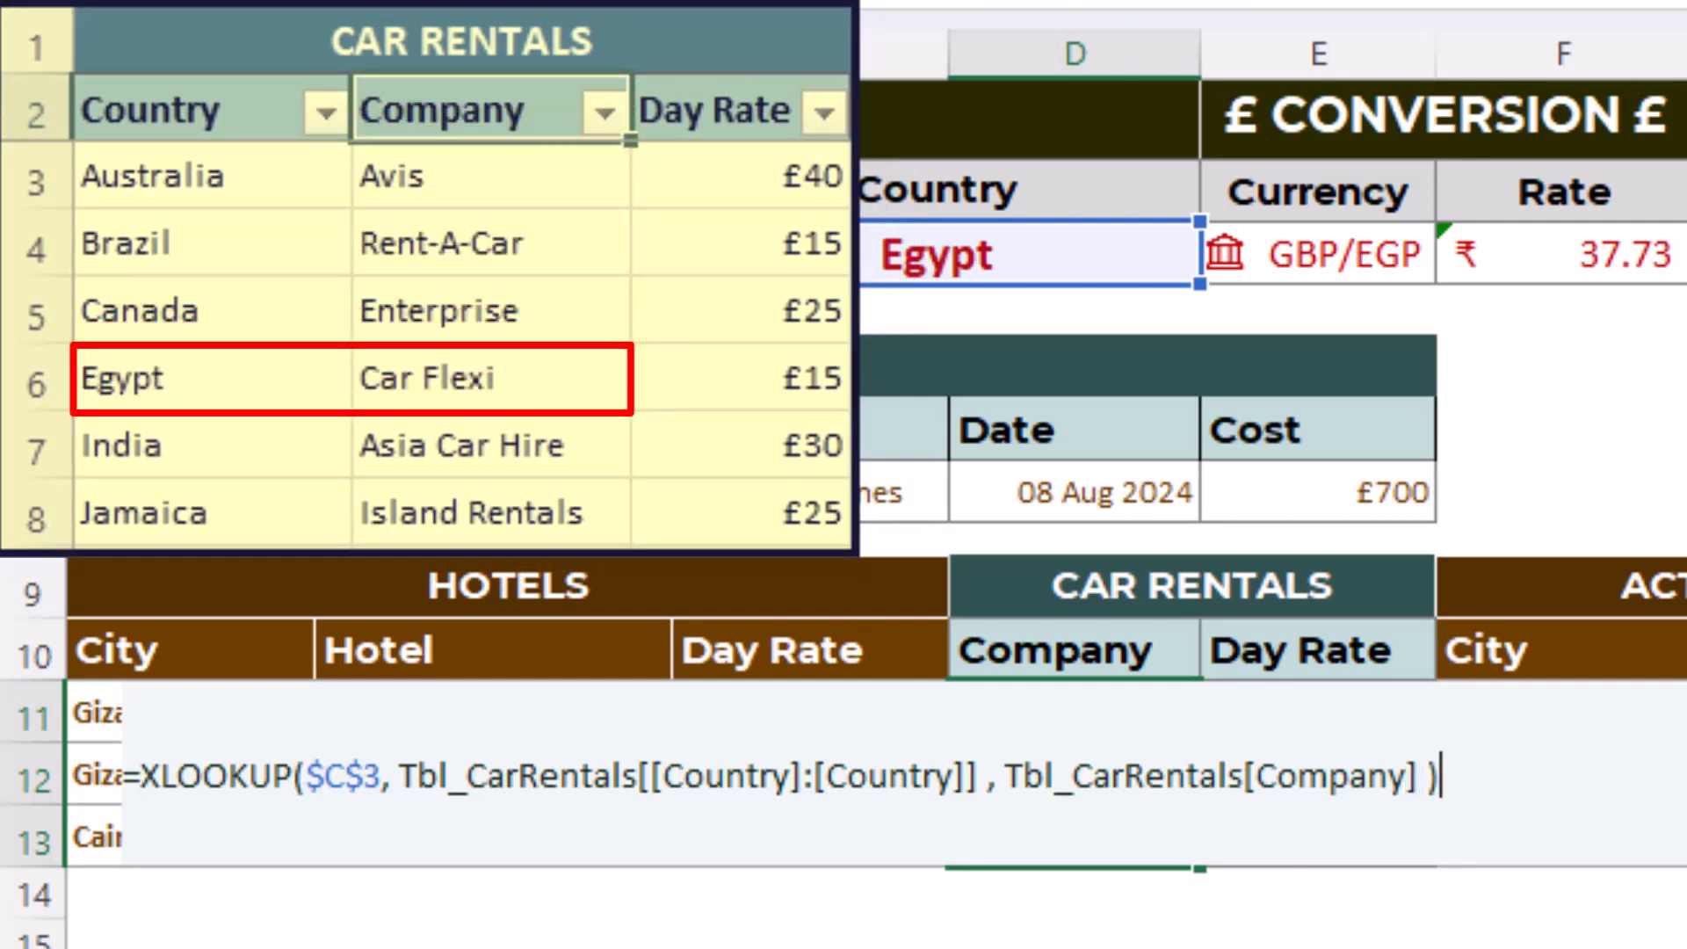
{"action": "key", "text": "Return"}
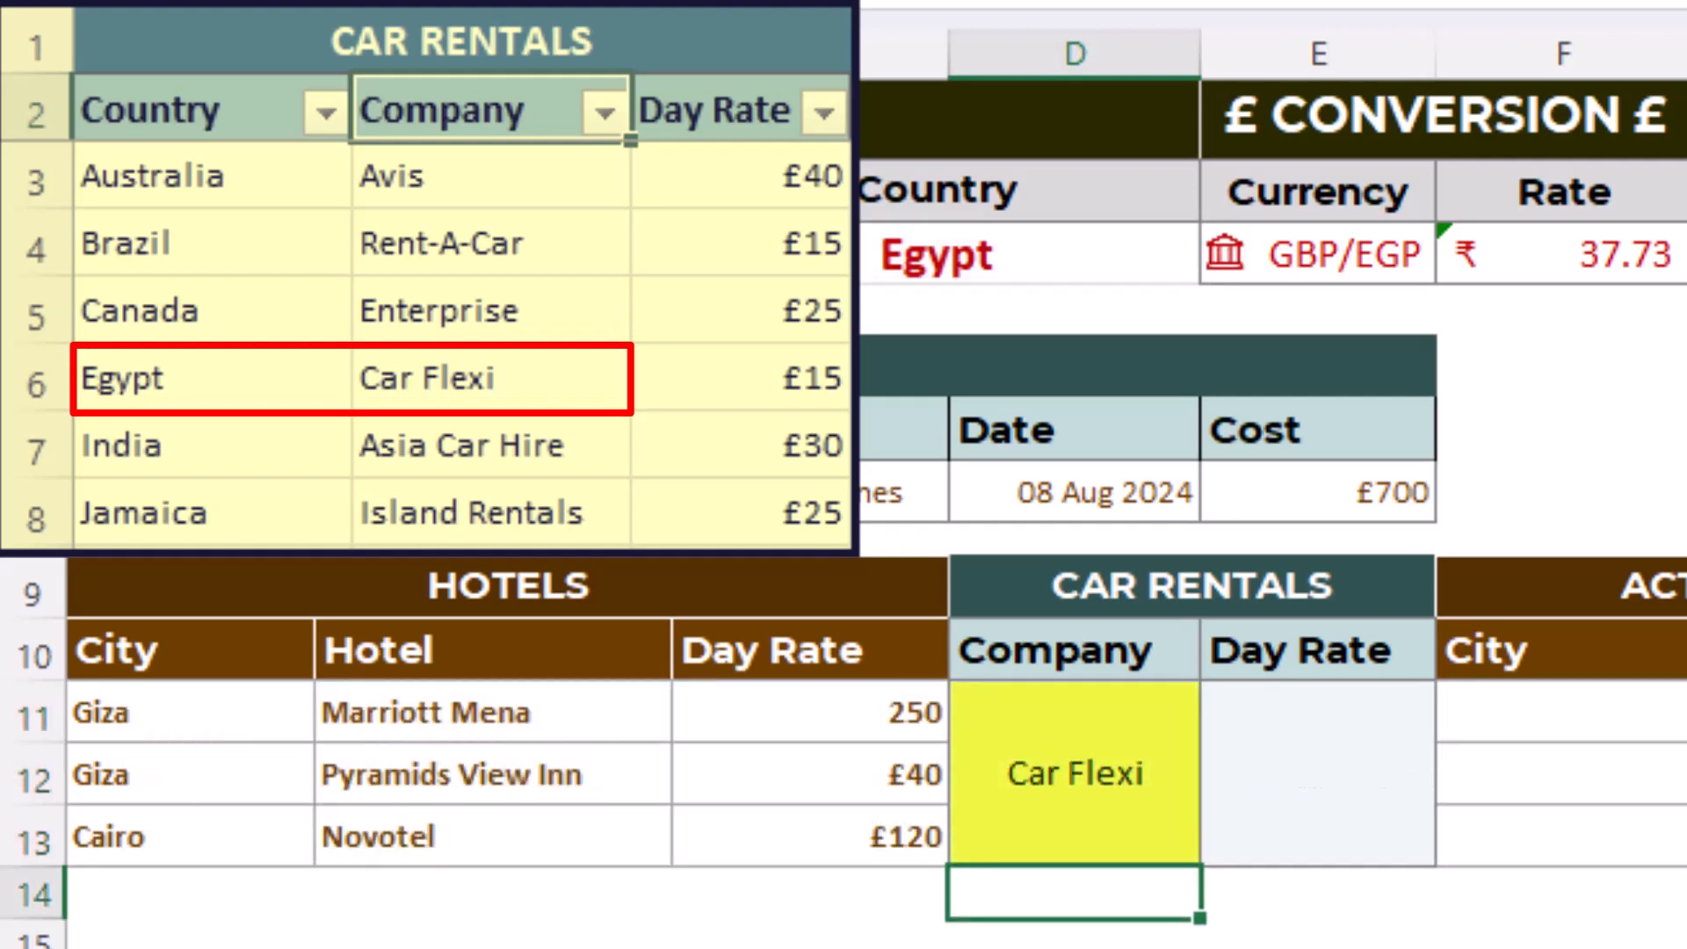
{"action": "left_click", "coordinate": [1104, 780]}
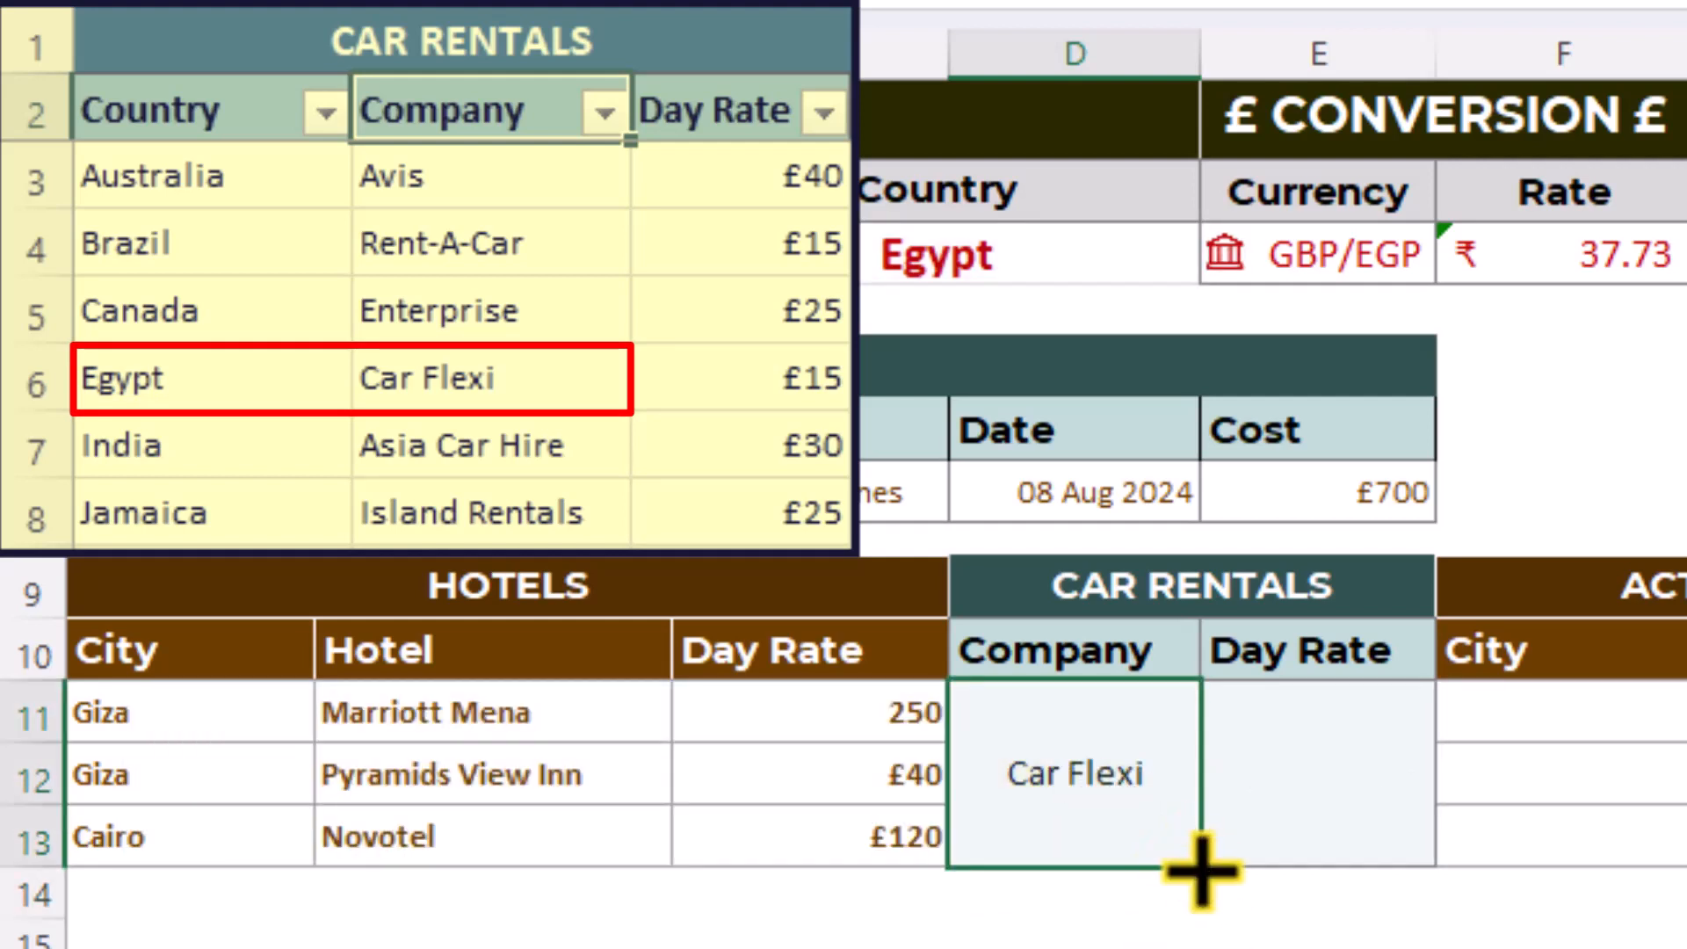
{"action": "left_click_drag", "start_coordinate": [1201, 870], "coordinate": [1429, 906]}
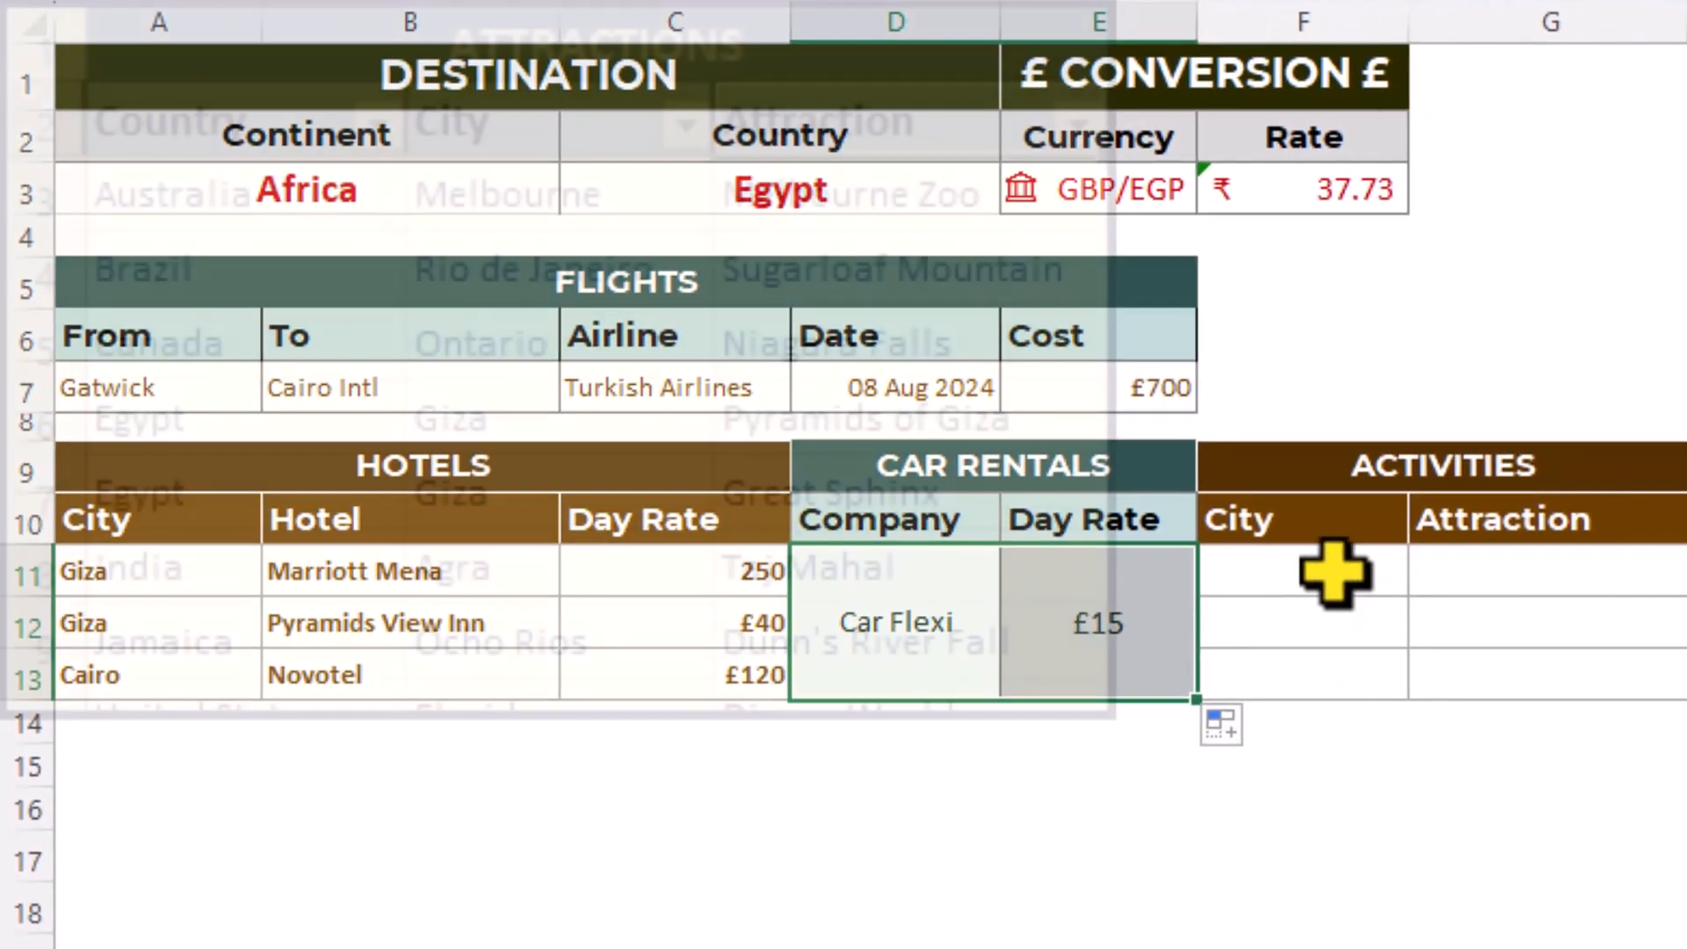
- Insert the FILTER function in F11 under the Activities City heading and open its function arguments
{"action": "left_click", "coordinate": [1551, 685]}
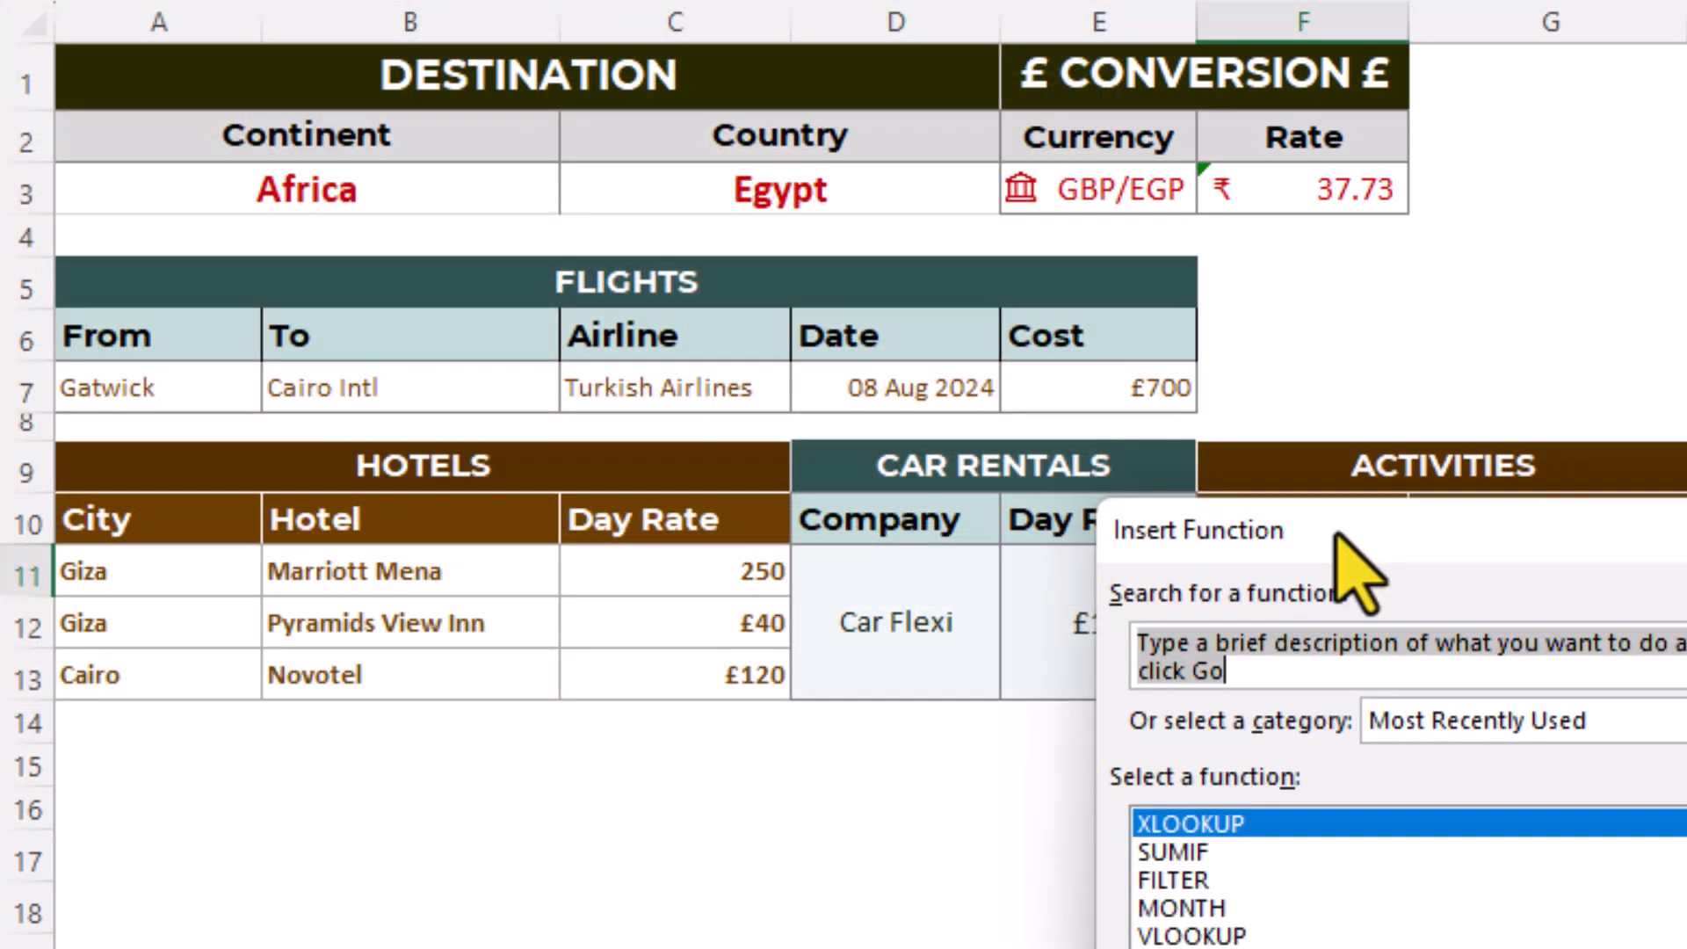
{"action": "left_click_drag", "start_coordinate": [1336, 532], "coordinate": [527, 579]}
{"action": "left_click", "coordinate": [446, 932]}
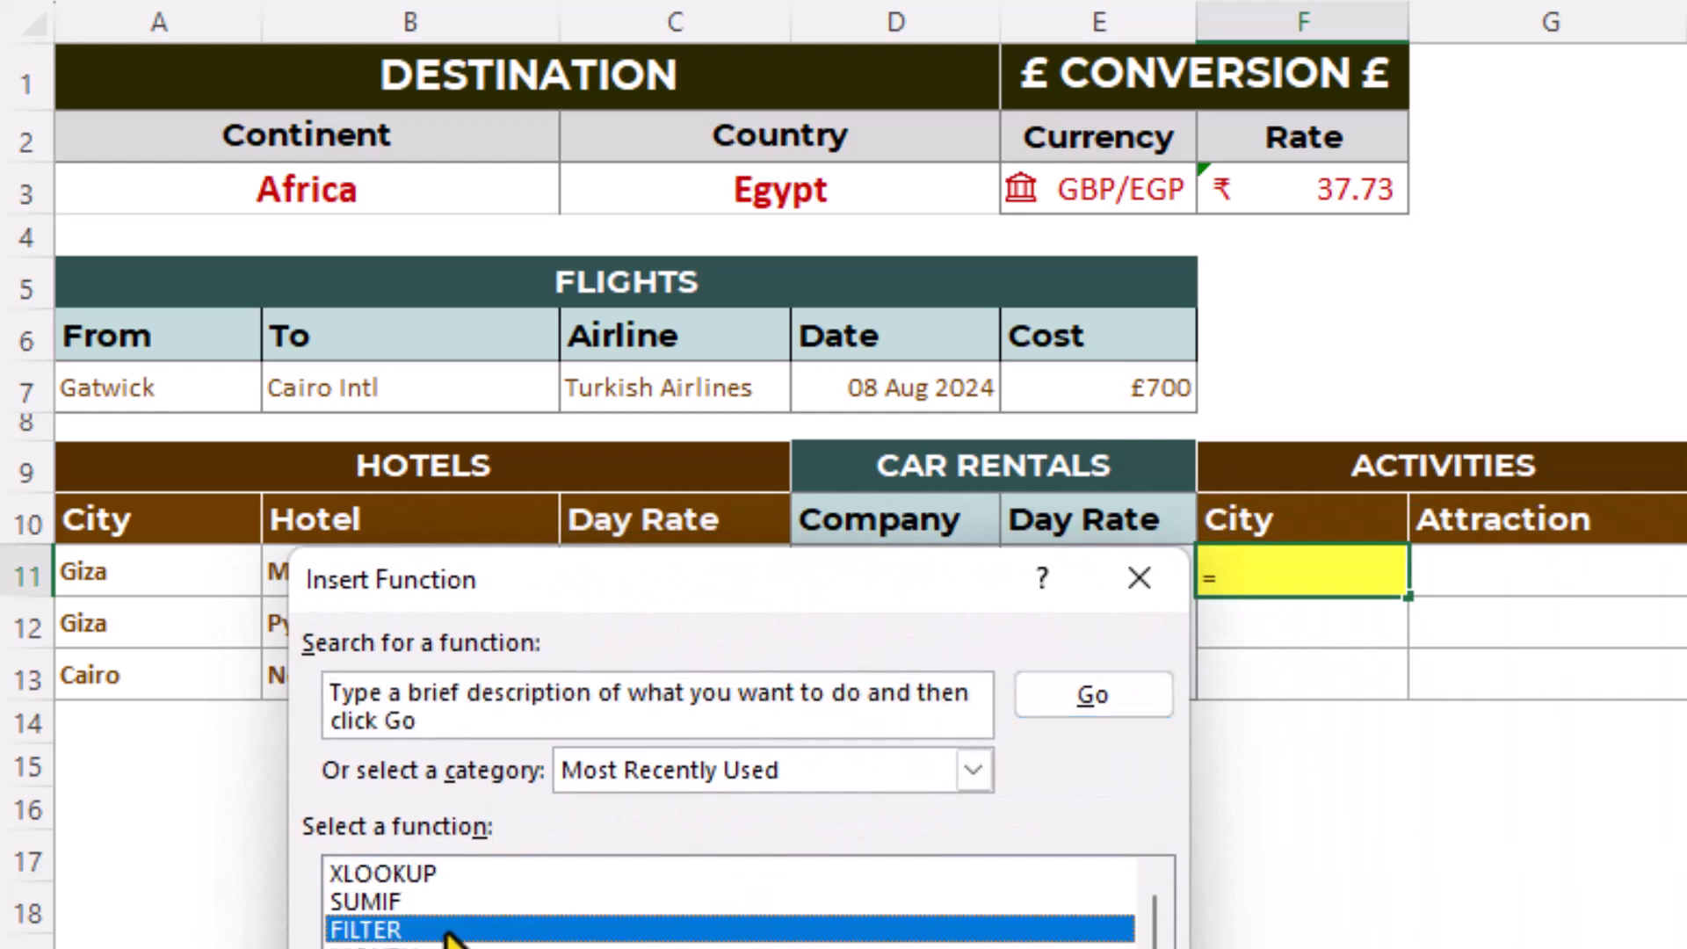
{"action": "key", "text": "Return"}
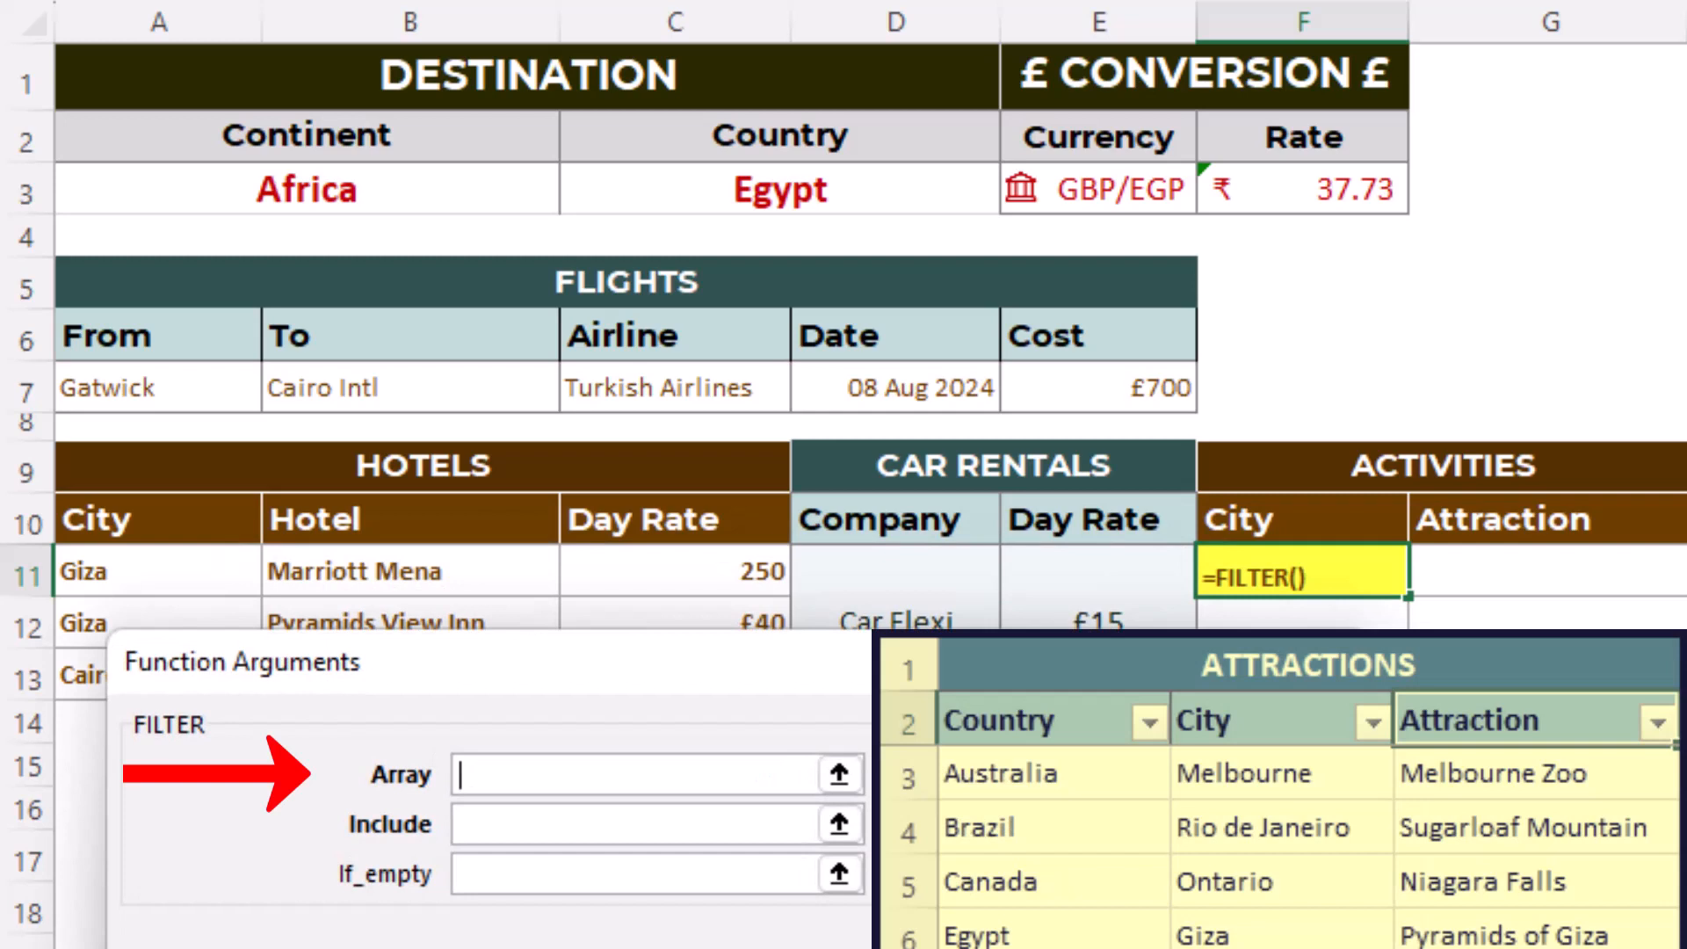
- Set FILTER's array argument to tbl_attractions[city]
{"action": "type", "text": "t"}
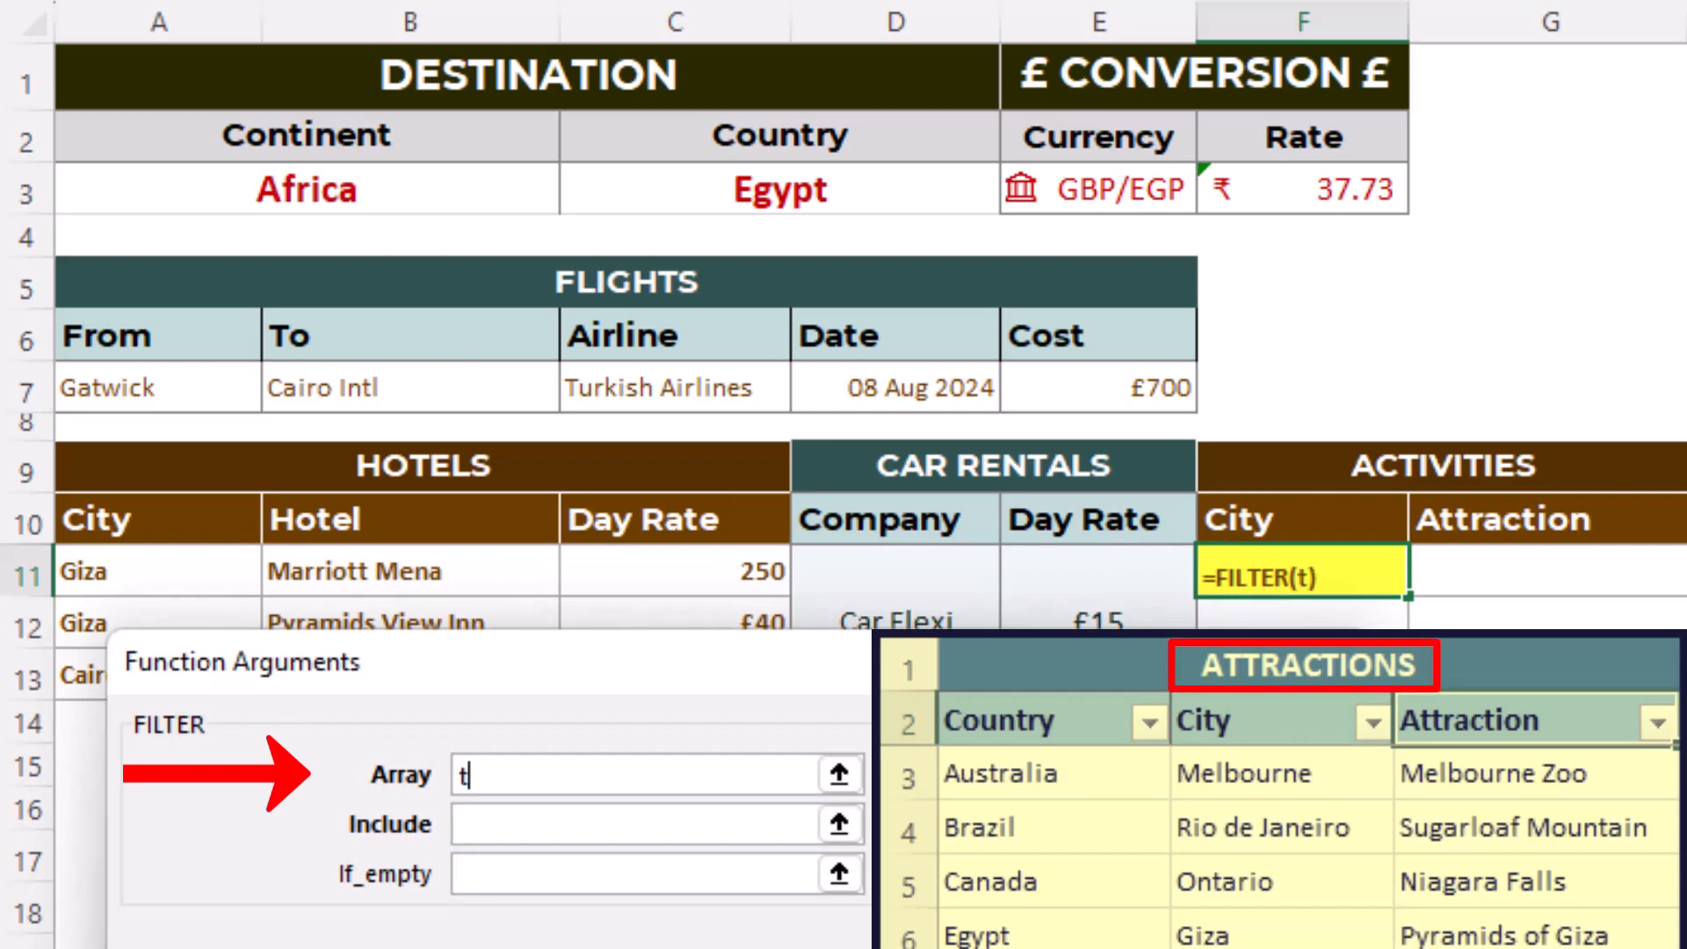
{"action": "type", "text": "bl_at"}
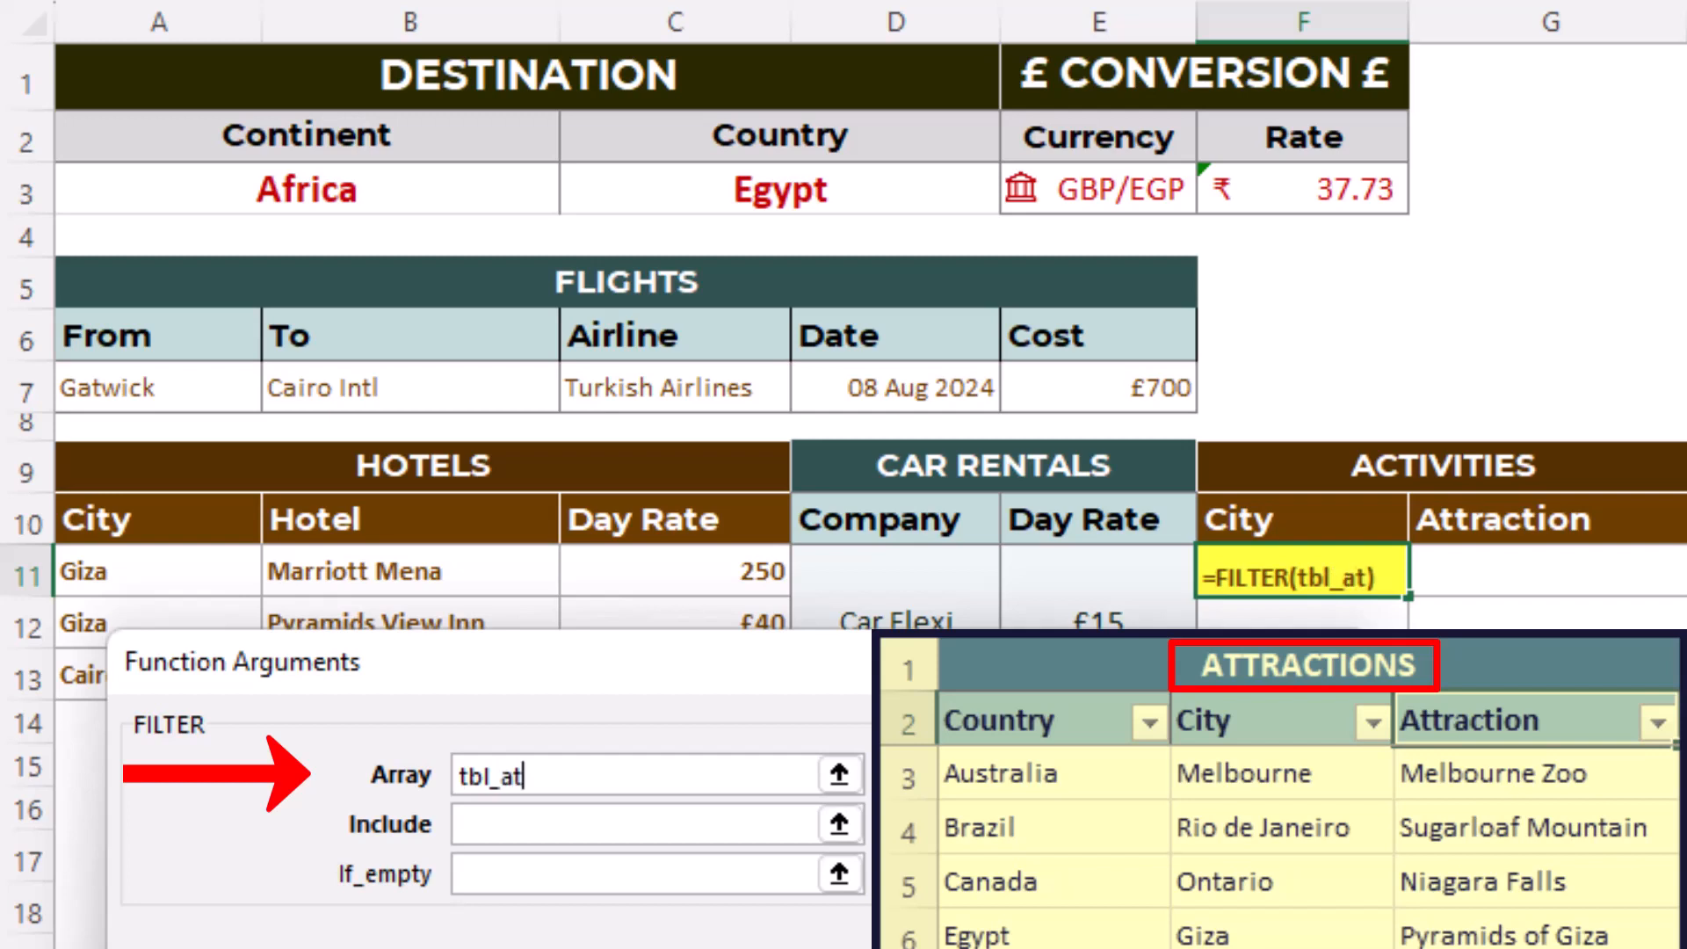
{"action": "type", "text": "tractions"}
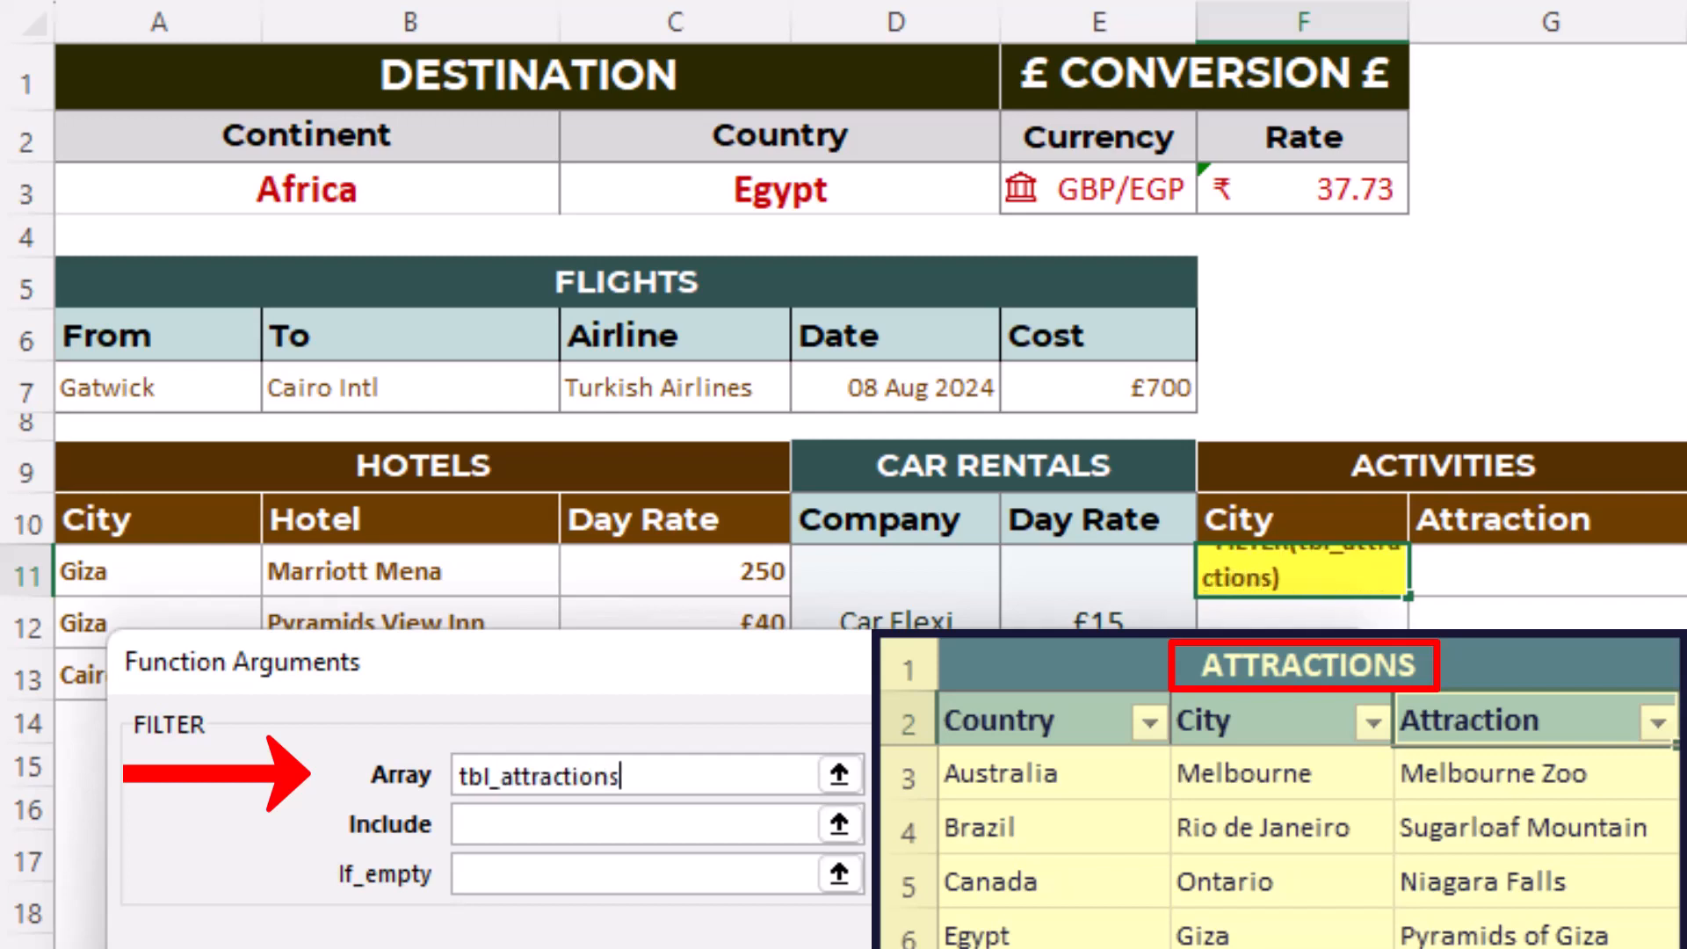
{"action": "type", "text": "[city"}
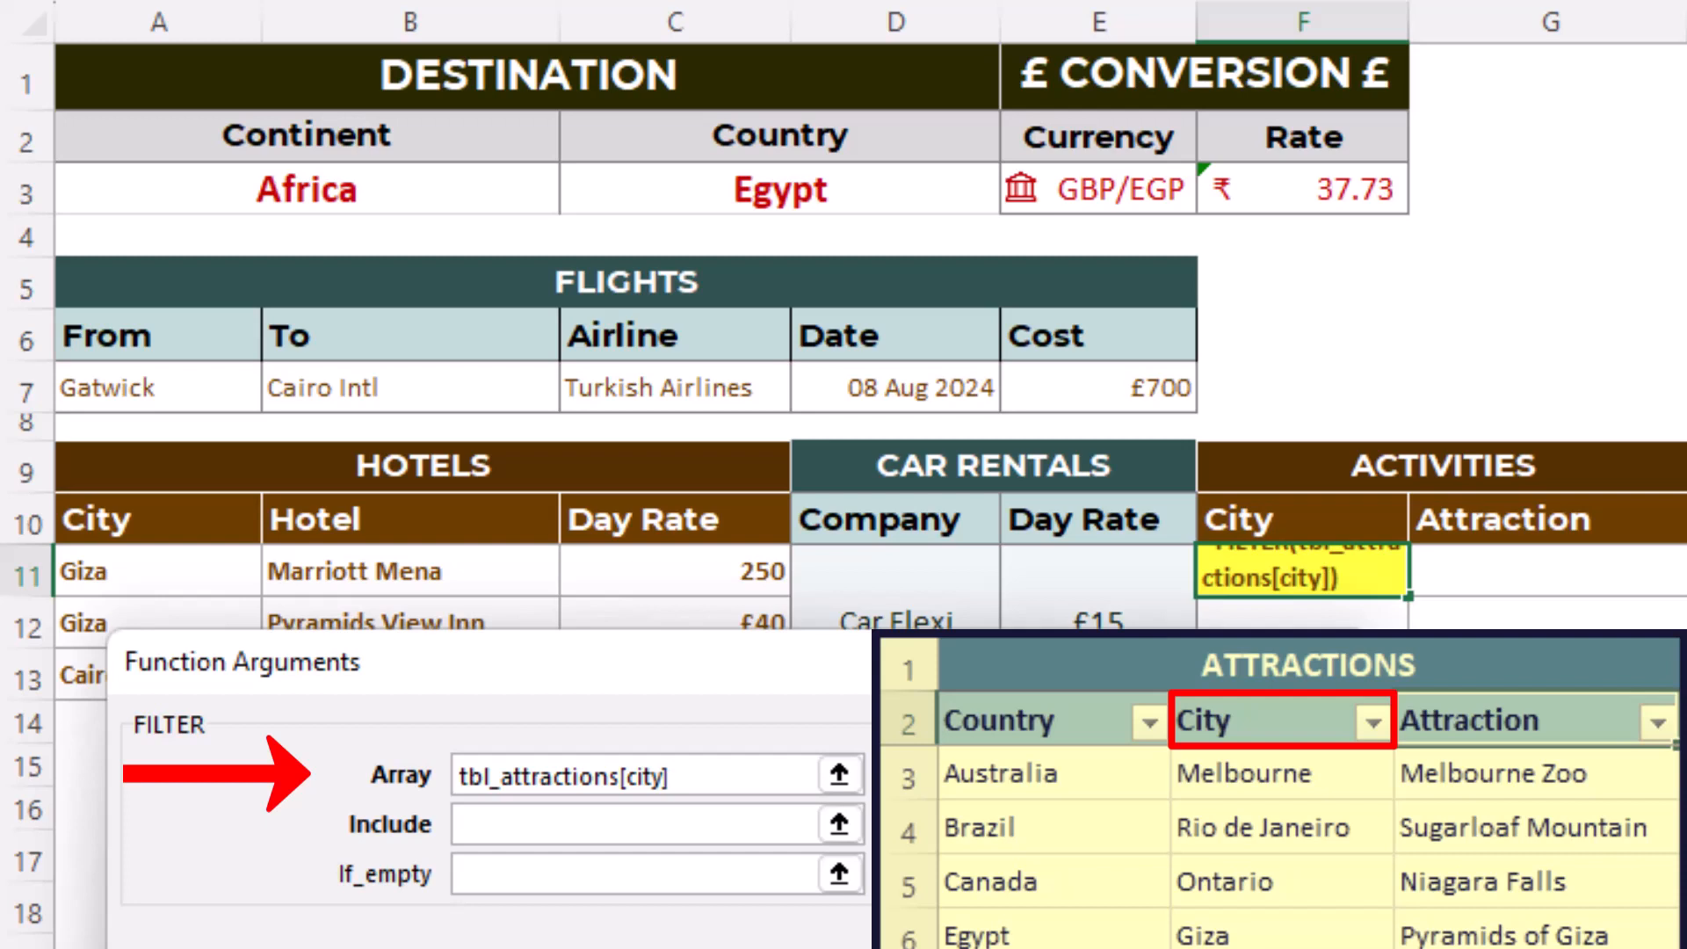
- Enter the locked column reference tbl_attractions[[country]:[country]] in FILTER's Include argument
{"action": "left_click", "coordinate": [558, 831]}
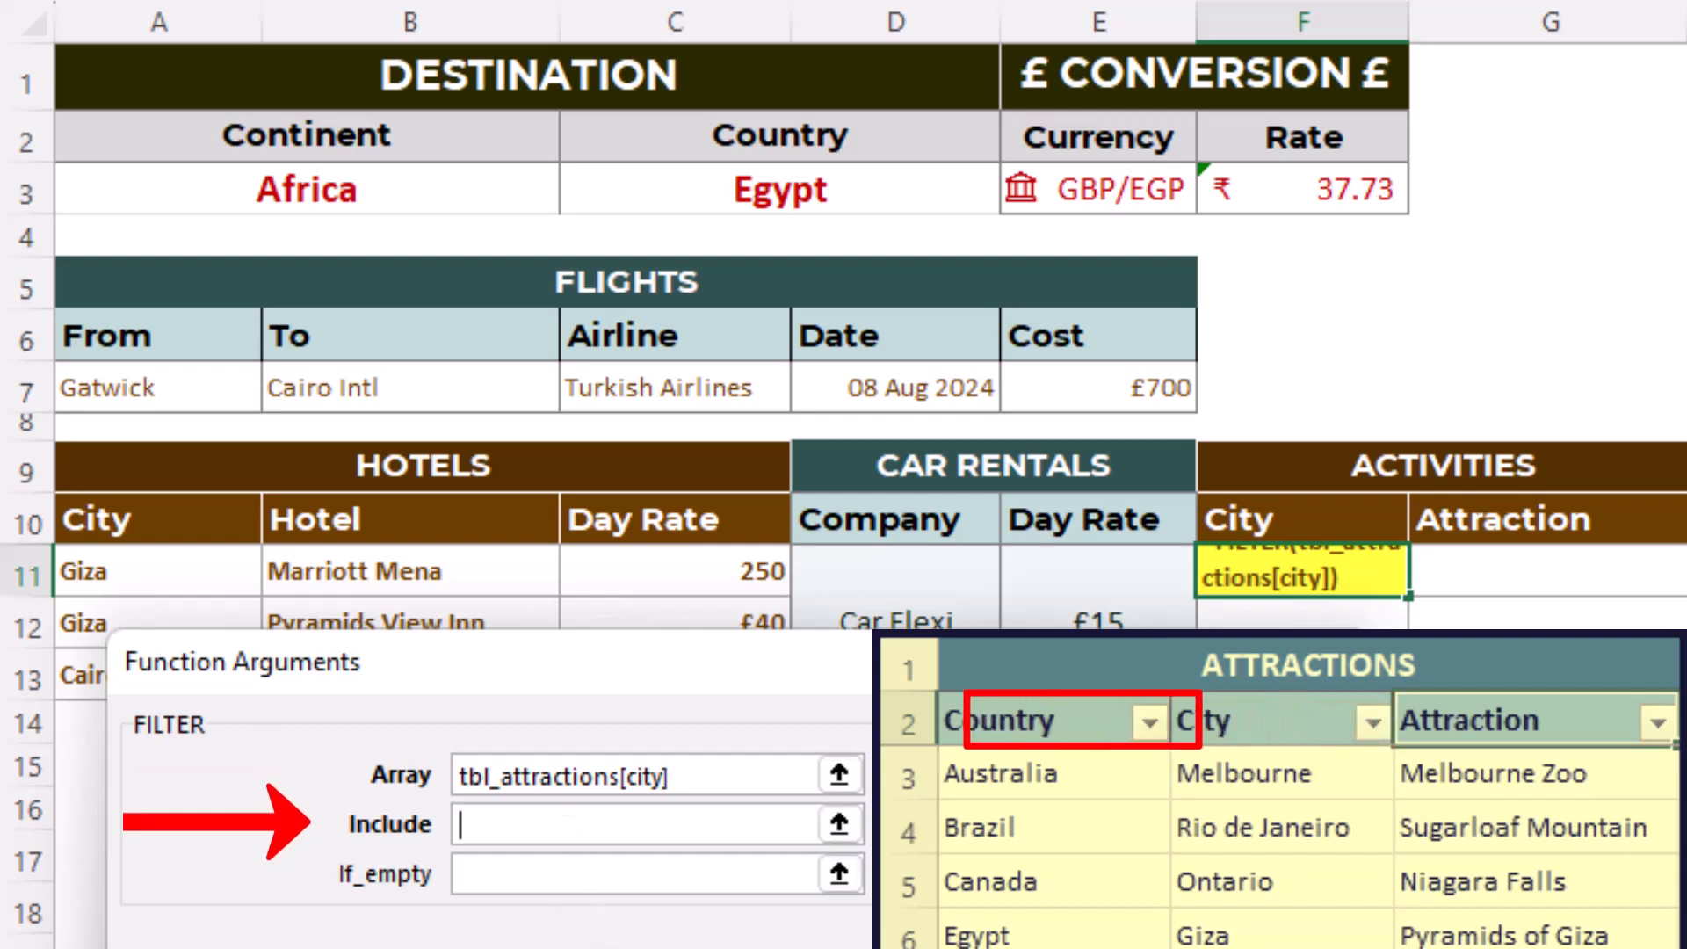
{"action": "type", "text": "tbl_a"}
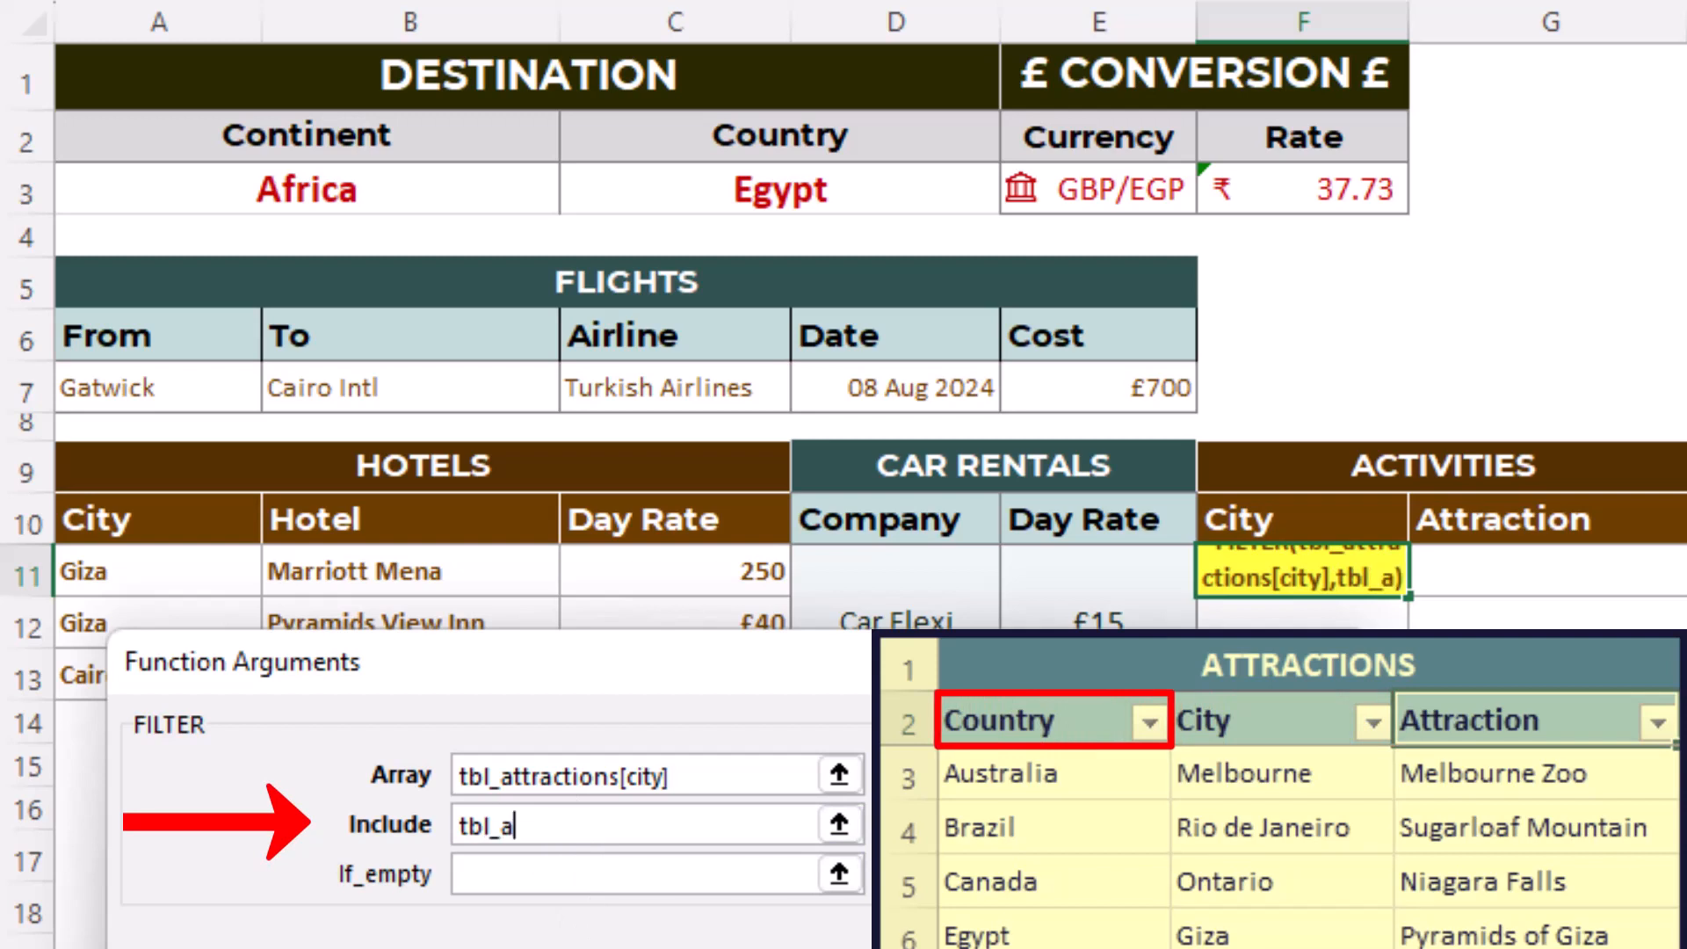
{"action": "type", "text": "ttractions"}
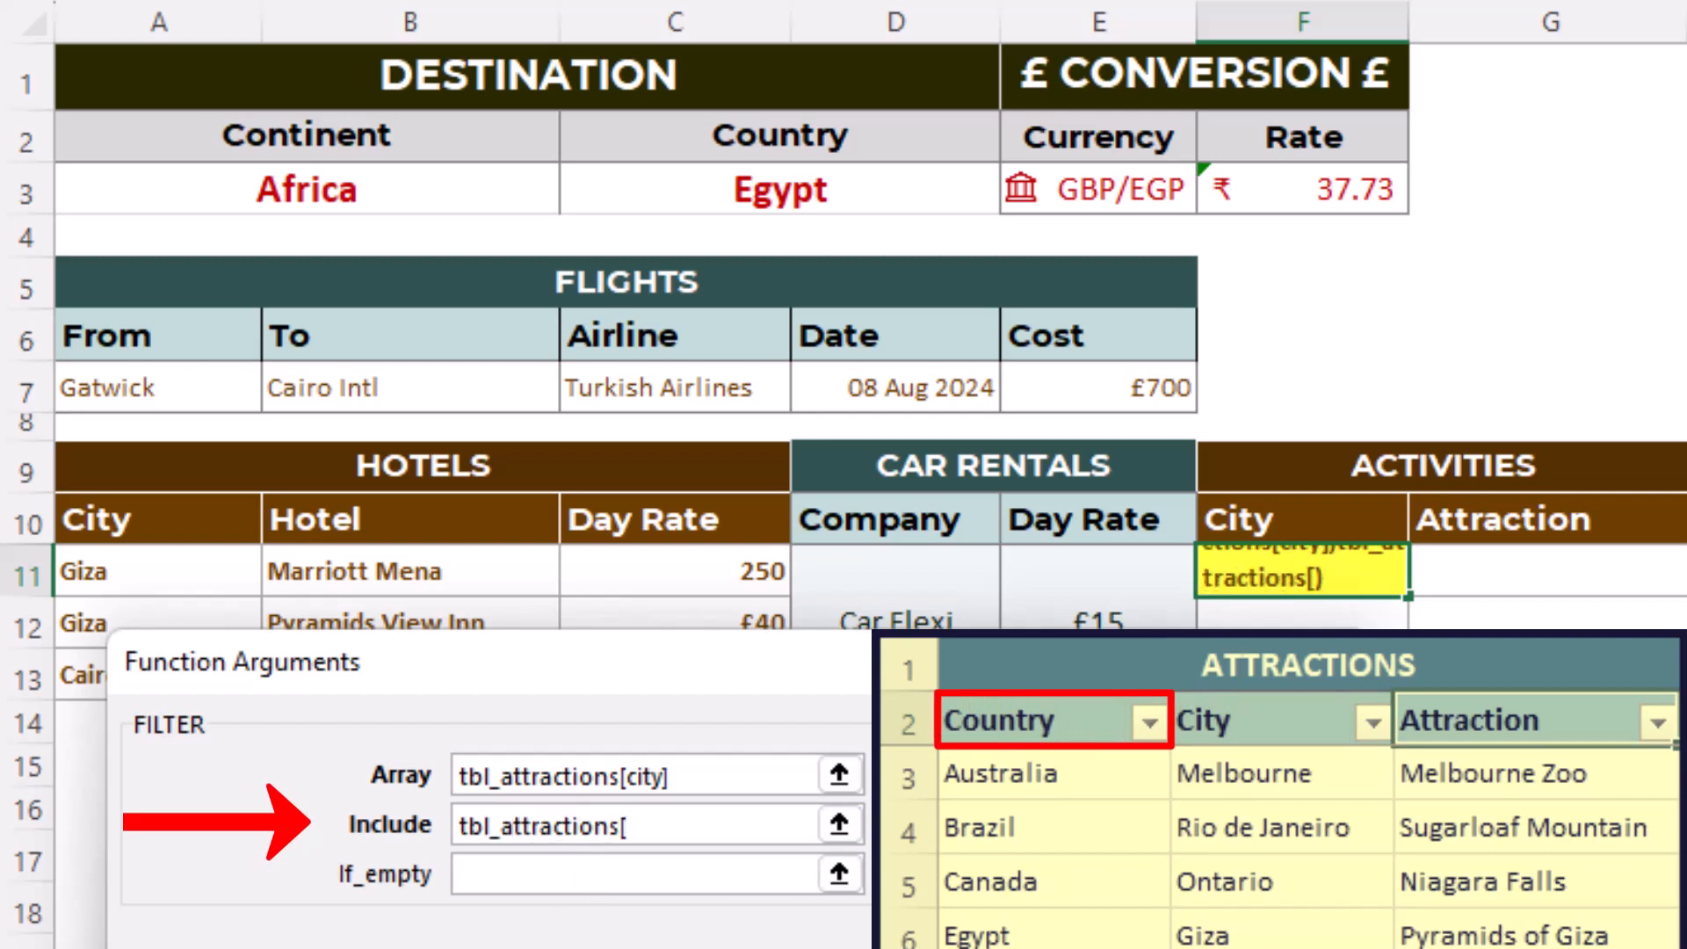
{"action": "type", "text": "[[country]:"}
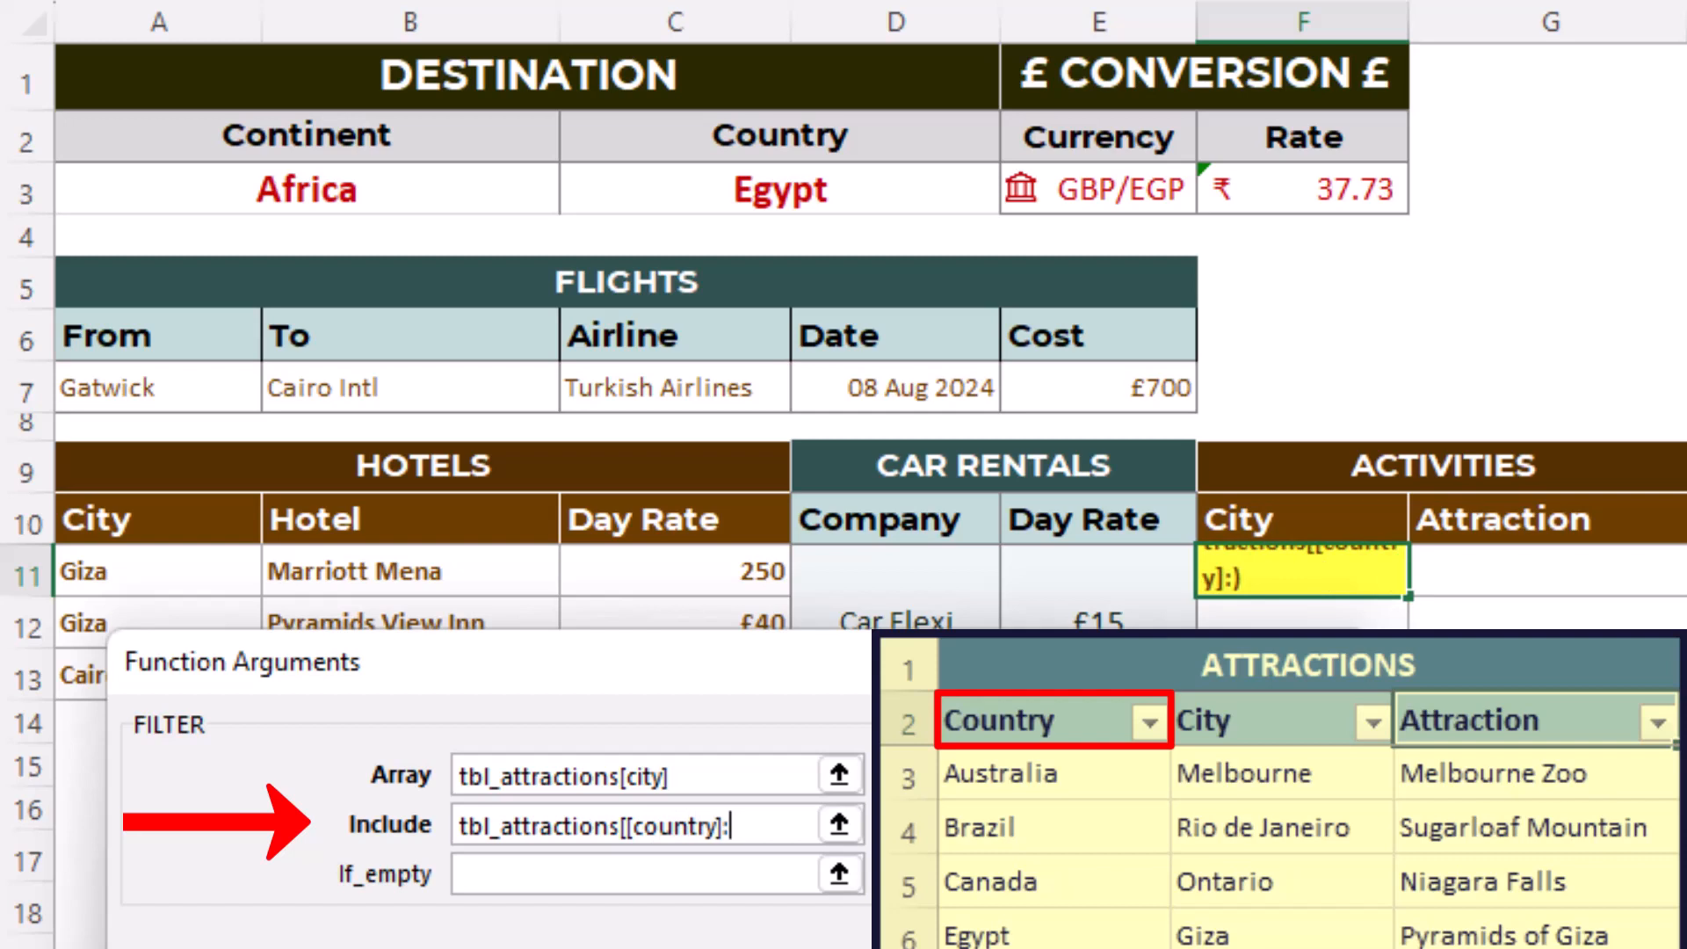
{"action": "type", "text": "[country"}
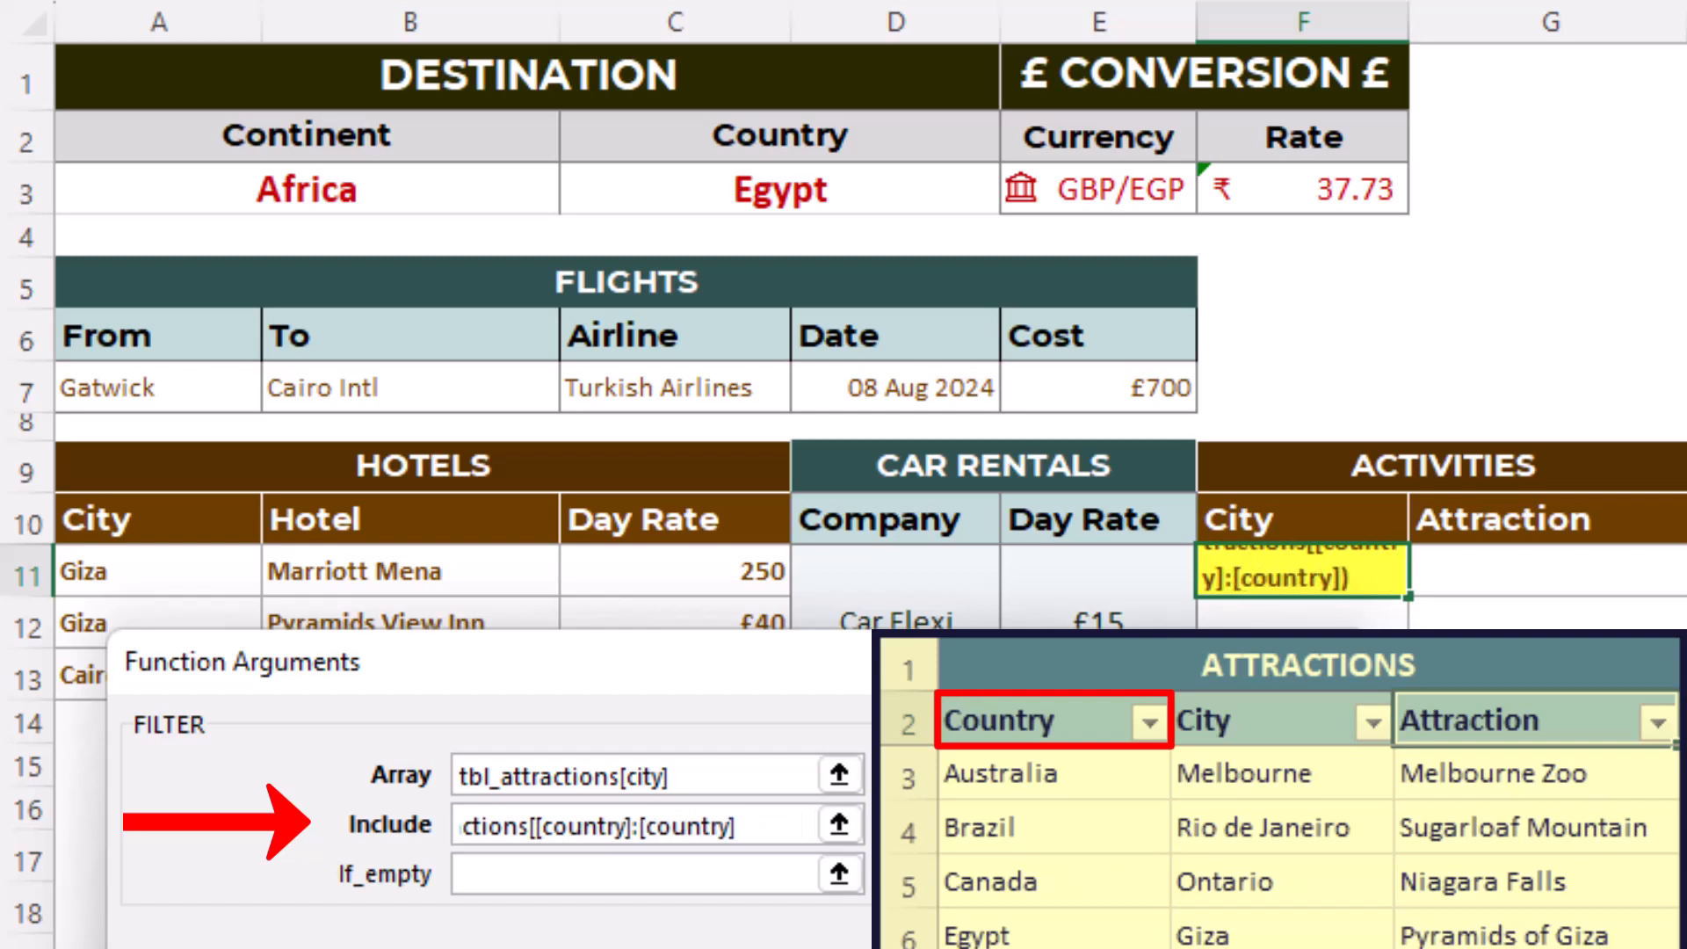
{"action": "type", "text": "]]="}
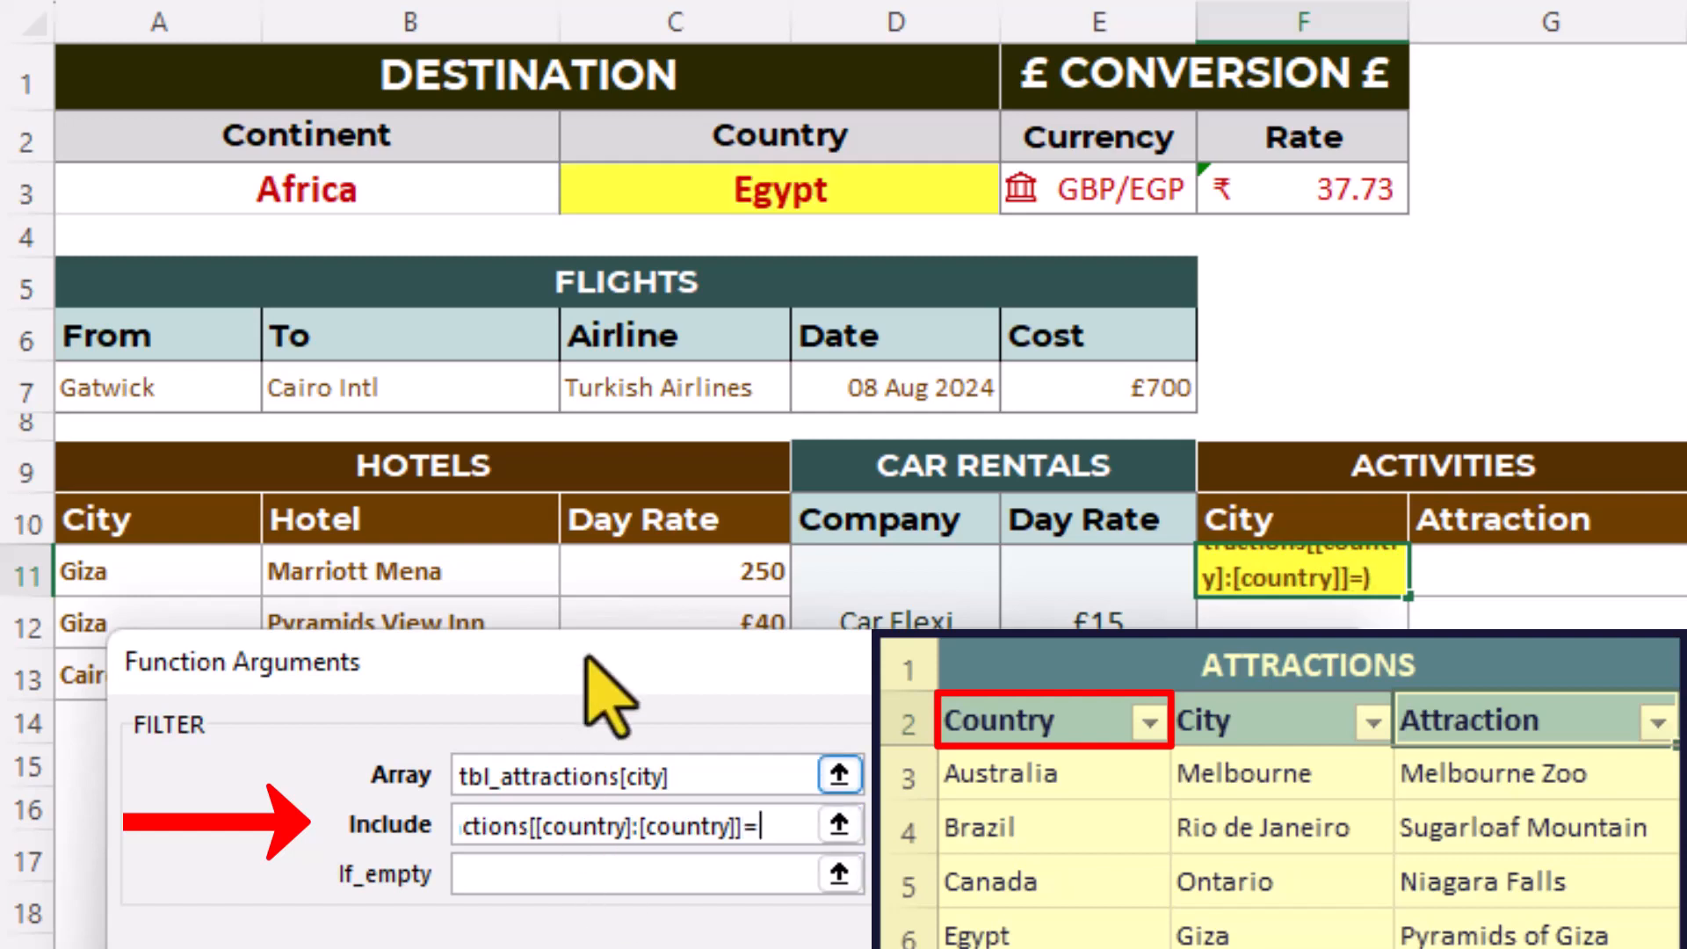
- Complete the Include condition with =$C$3, and fill the FILTER formula from F11 across to the Attraction cell in G11
{"action": "left_click", "coordinate": [672, 186]}
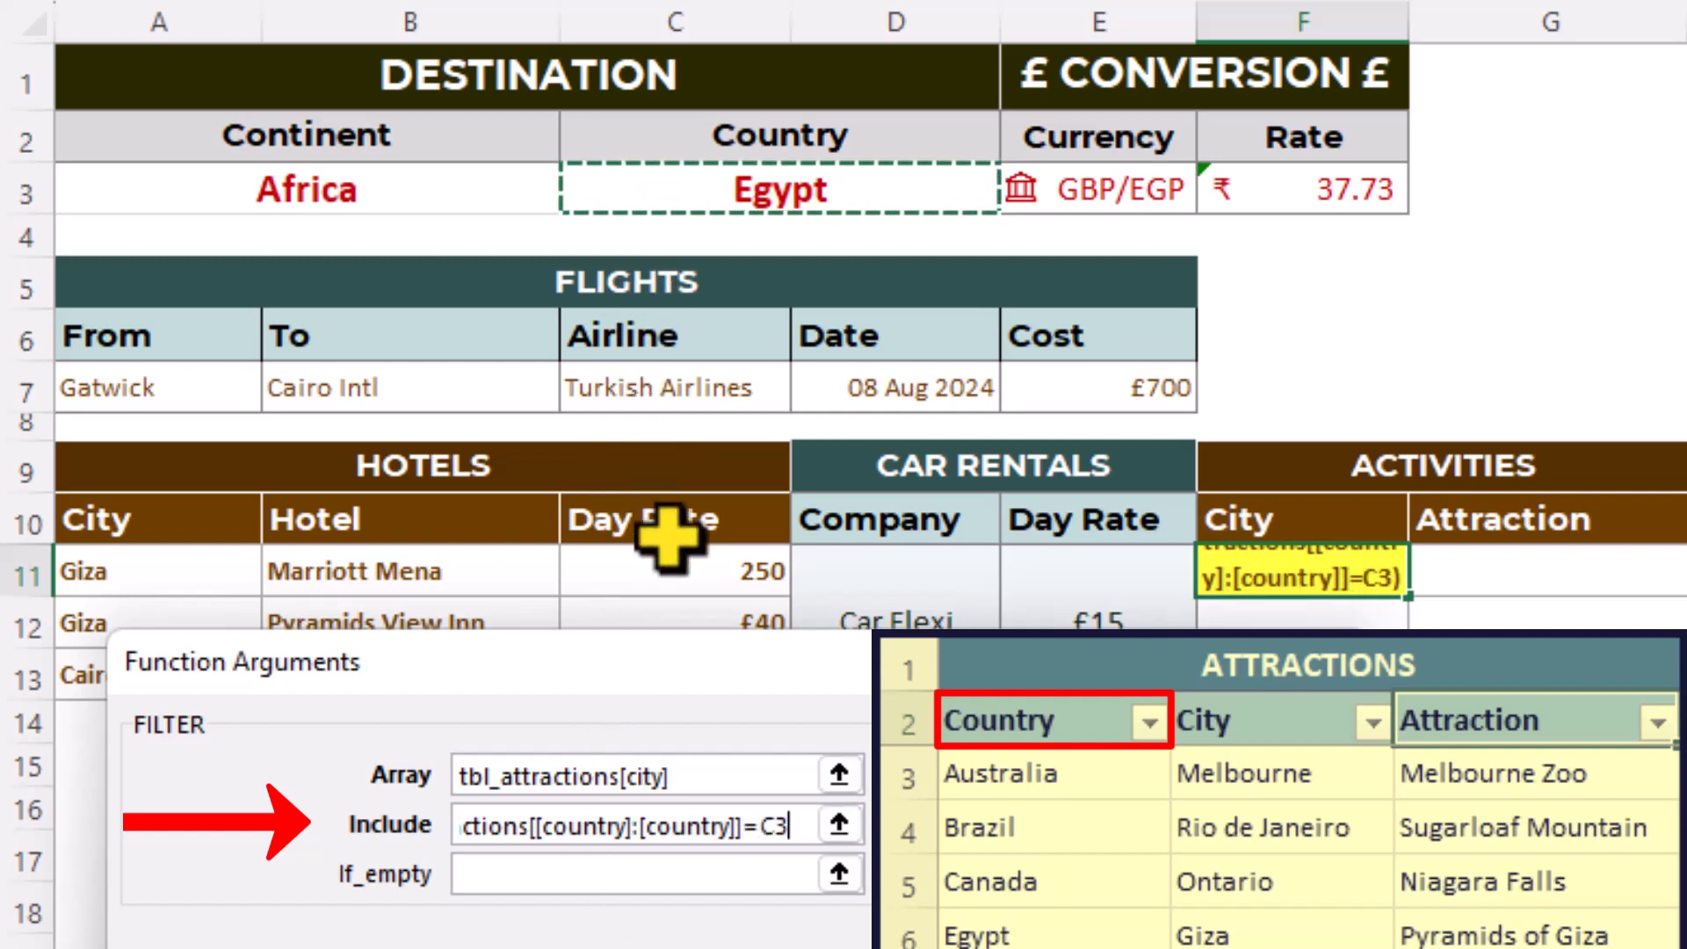
{"action": "key", "text": "F4"}
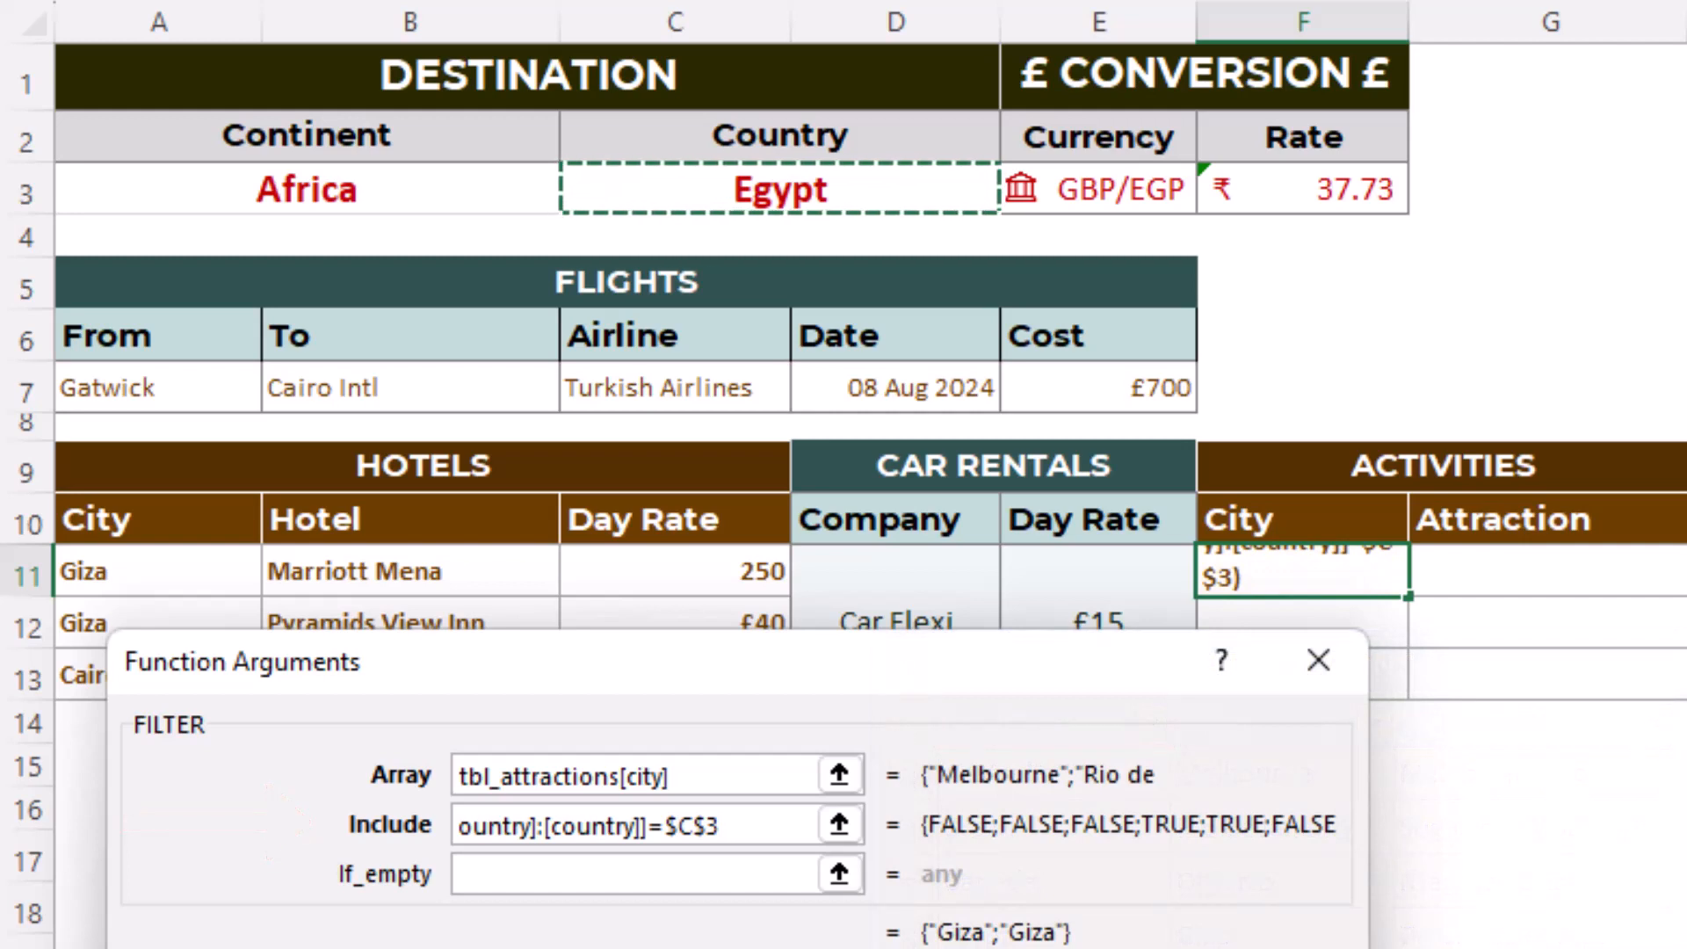
{"action": "key", "text": "Return"}
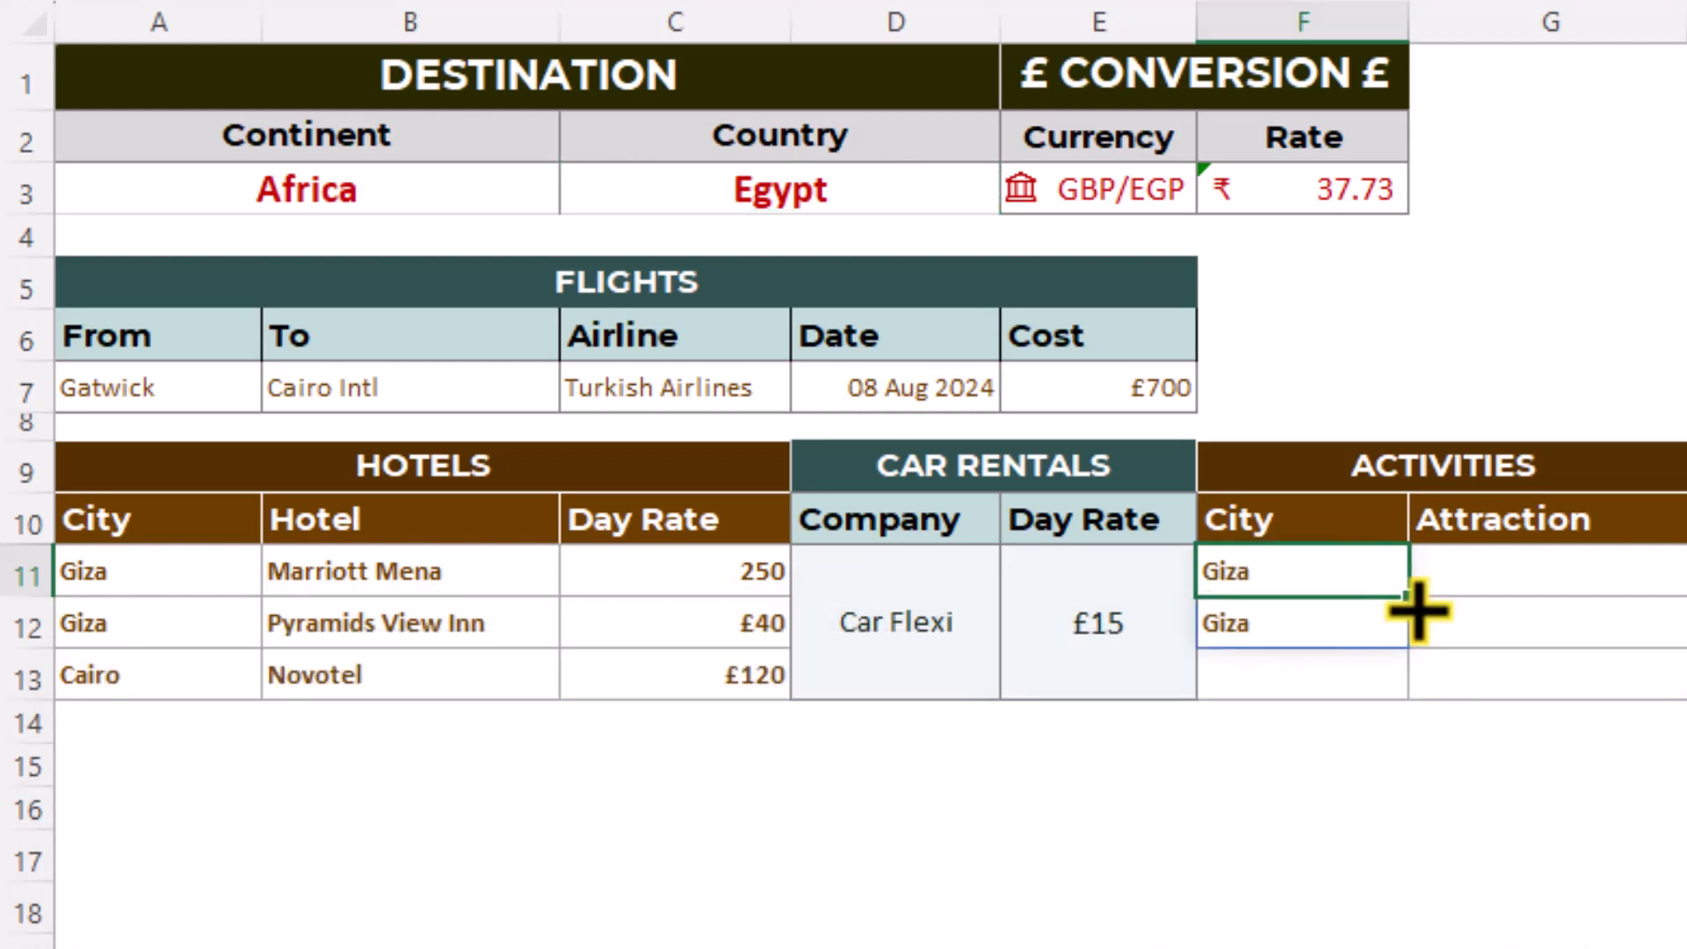
{"action": "left_click_drag", "start_coordinate": [1419, 611], "coordinate": [1633, 598]}
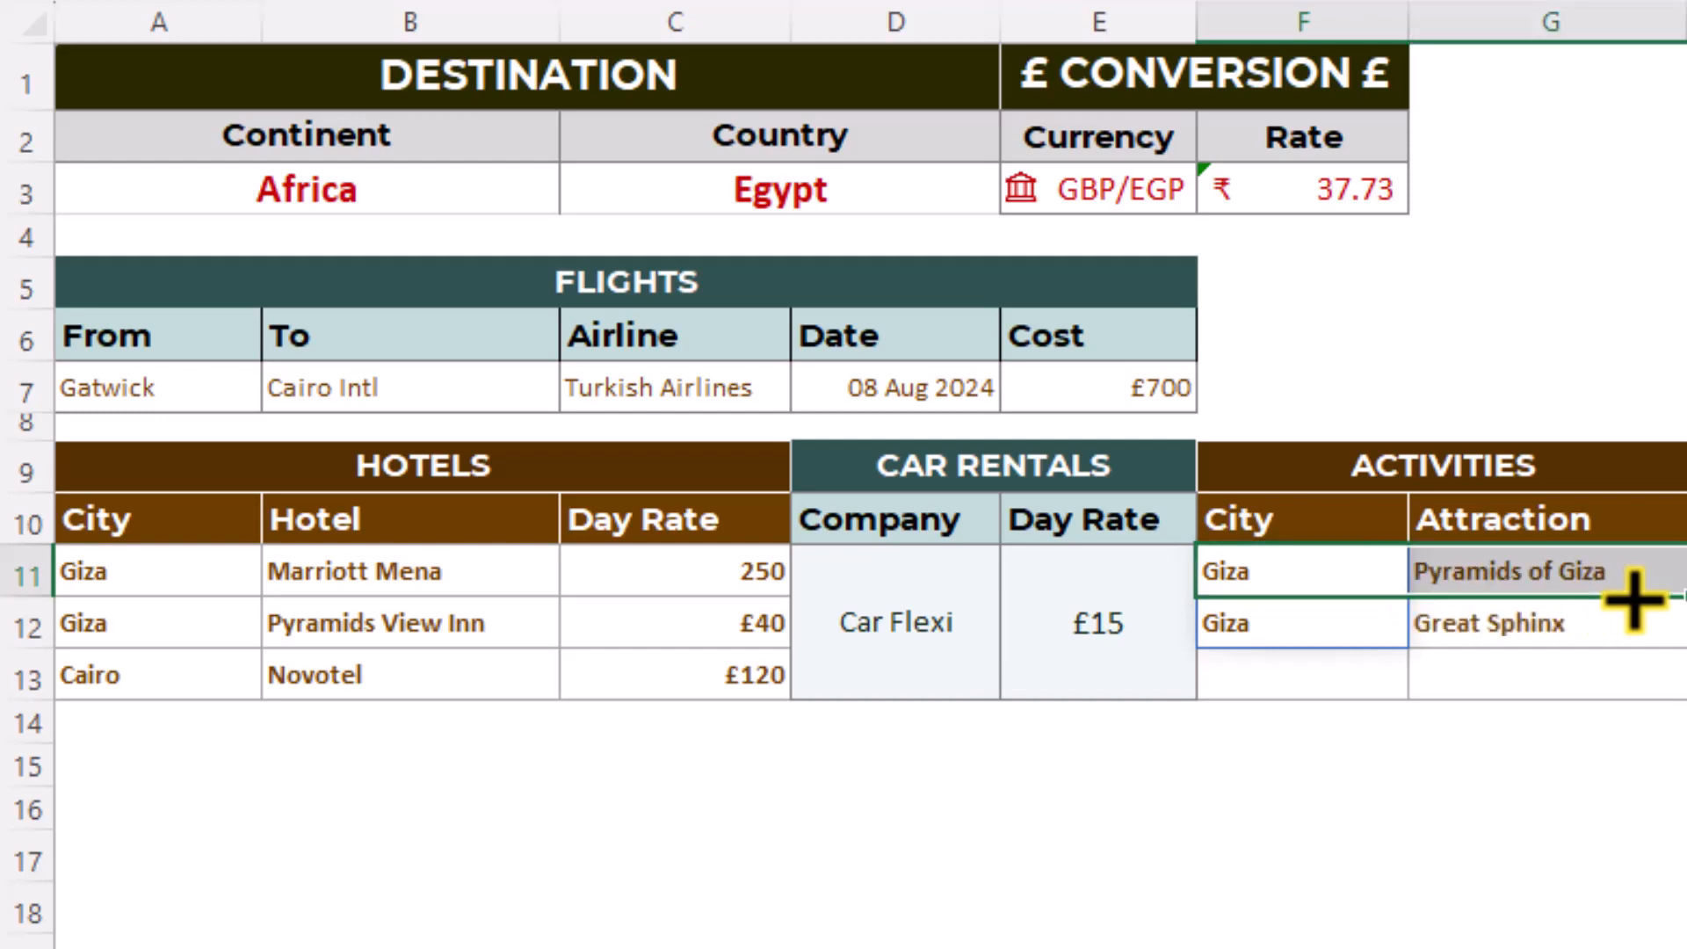
- Set the destination continent to North America and the country to United States
{"action": "left_click", "coordinate": [498, 198]}
{"action": "left_click", "coordinate": [578, 200]}
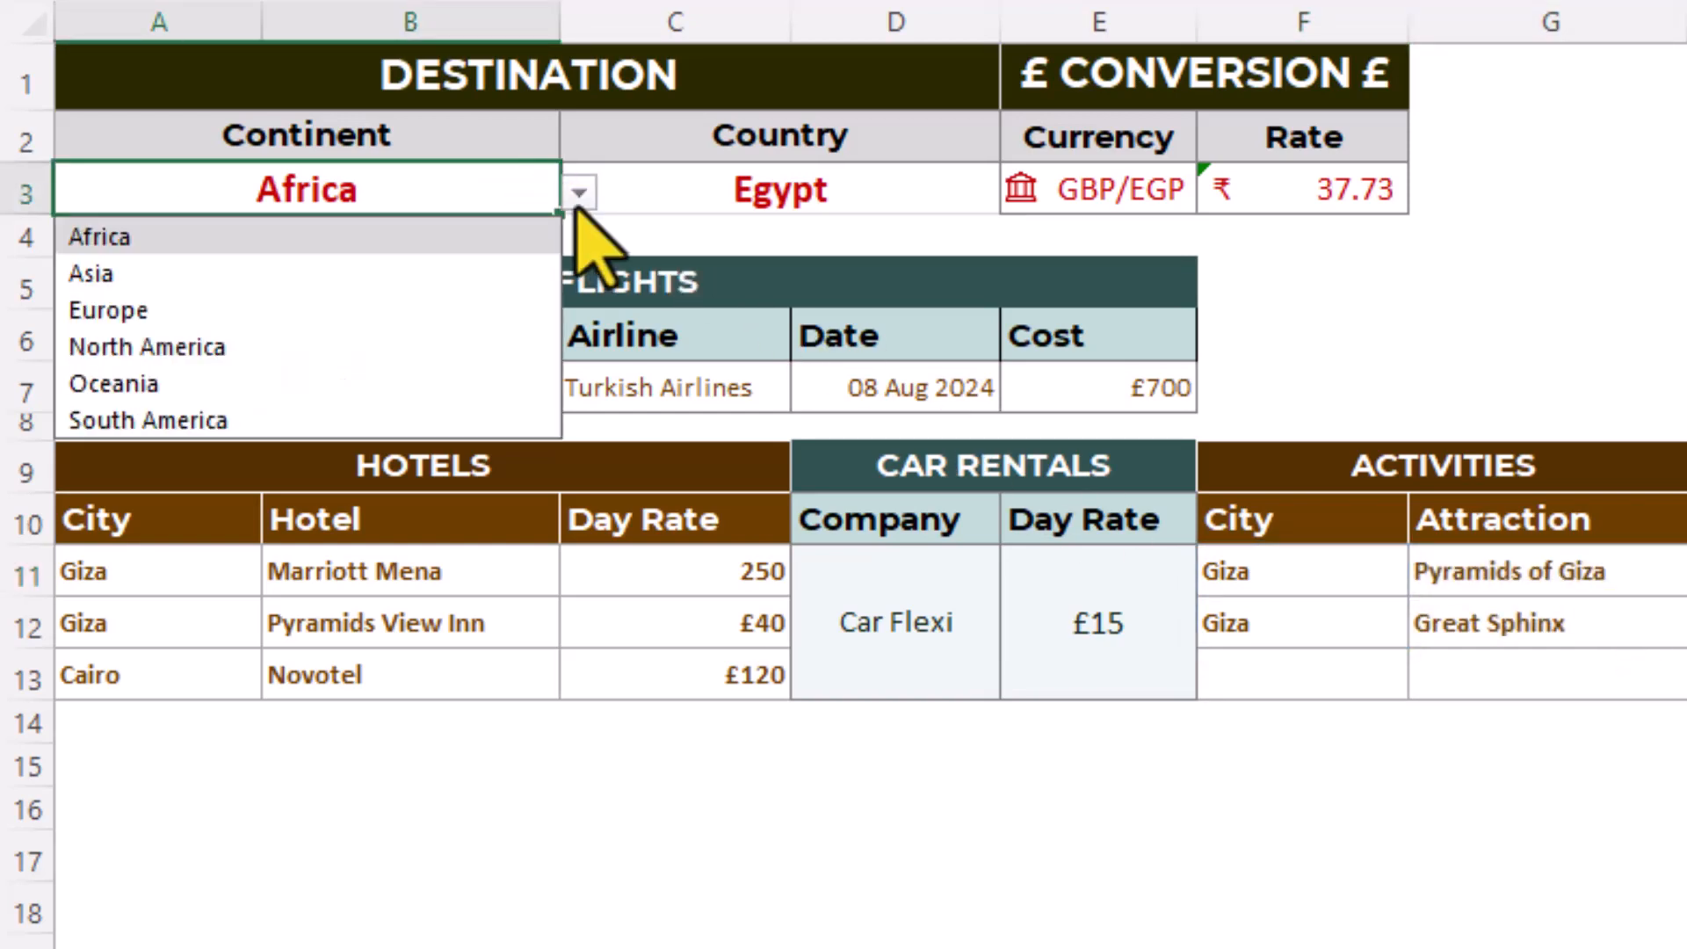
{"action": "left_click", "coordinate": [495, 349]}
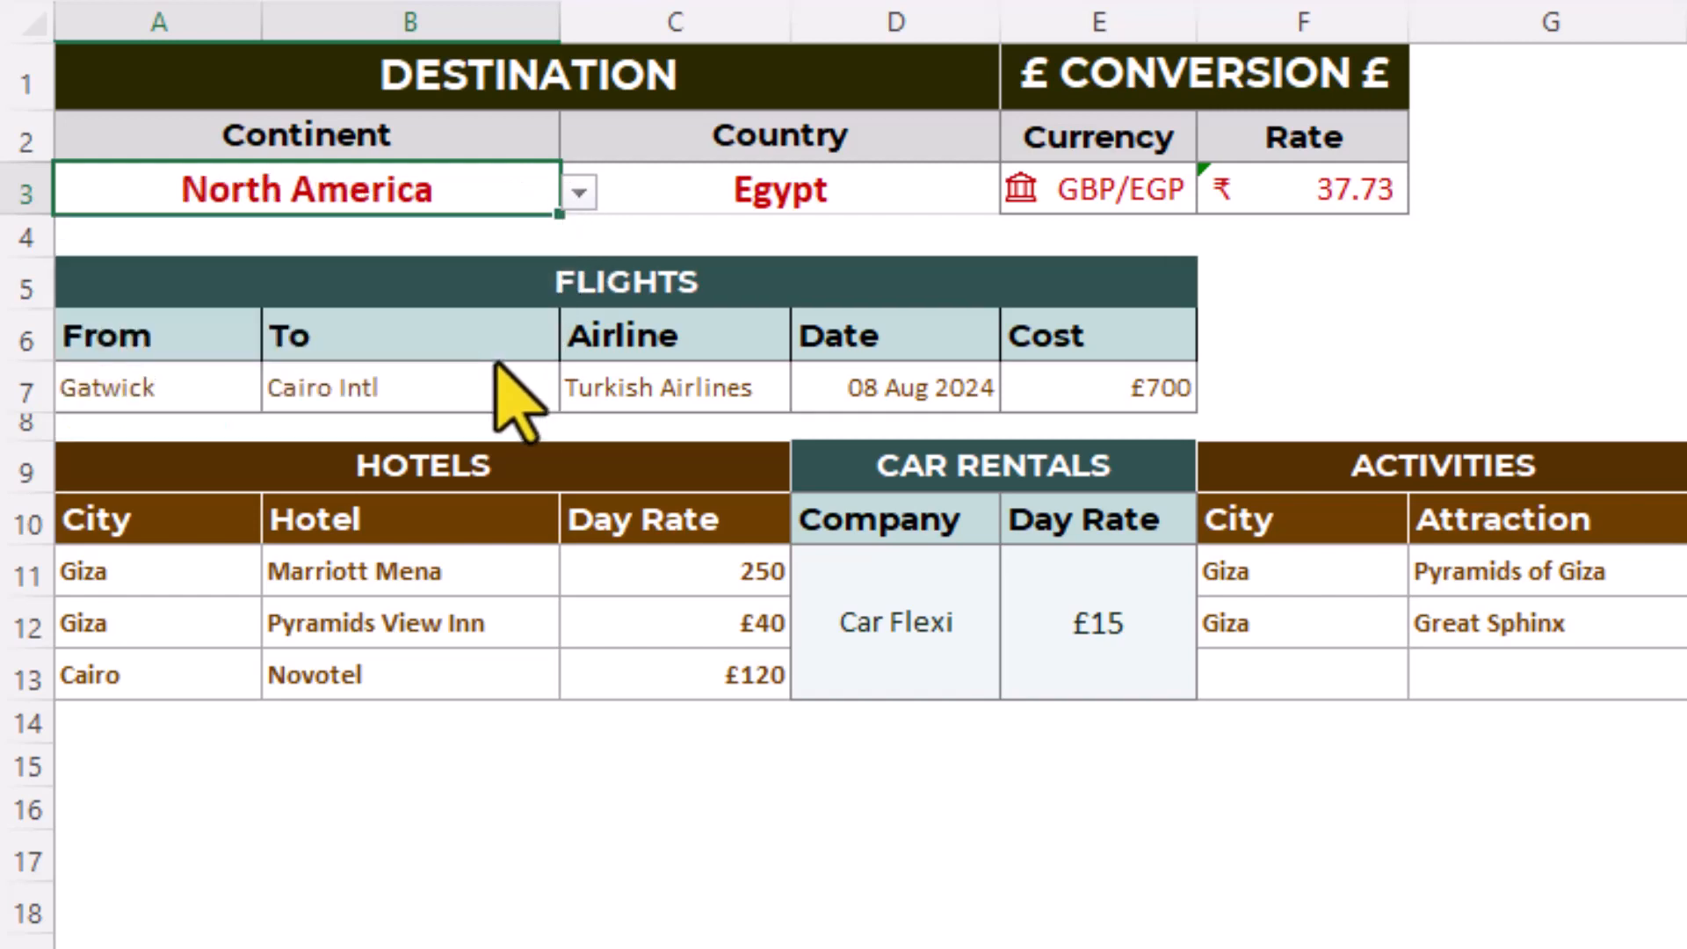
{"action": "left_click", "coordinate": [873, 196]}
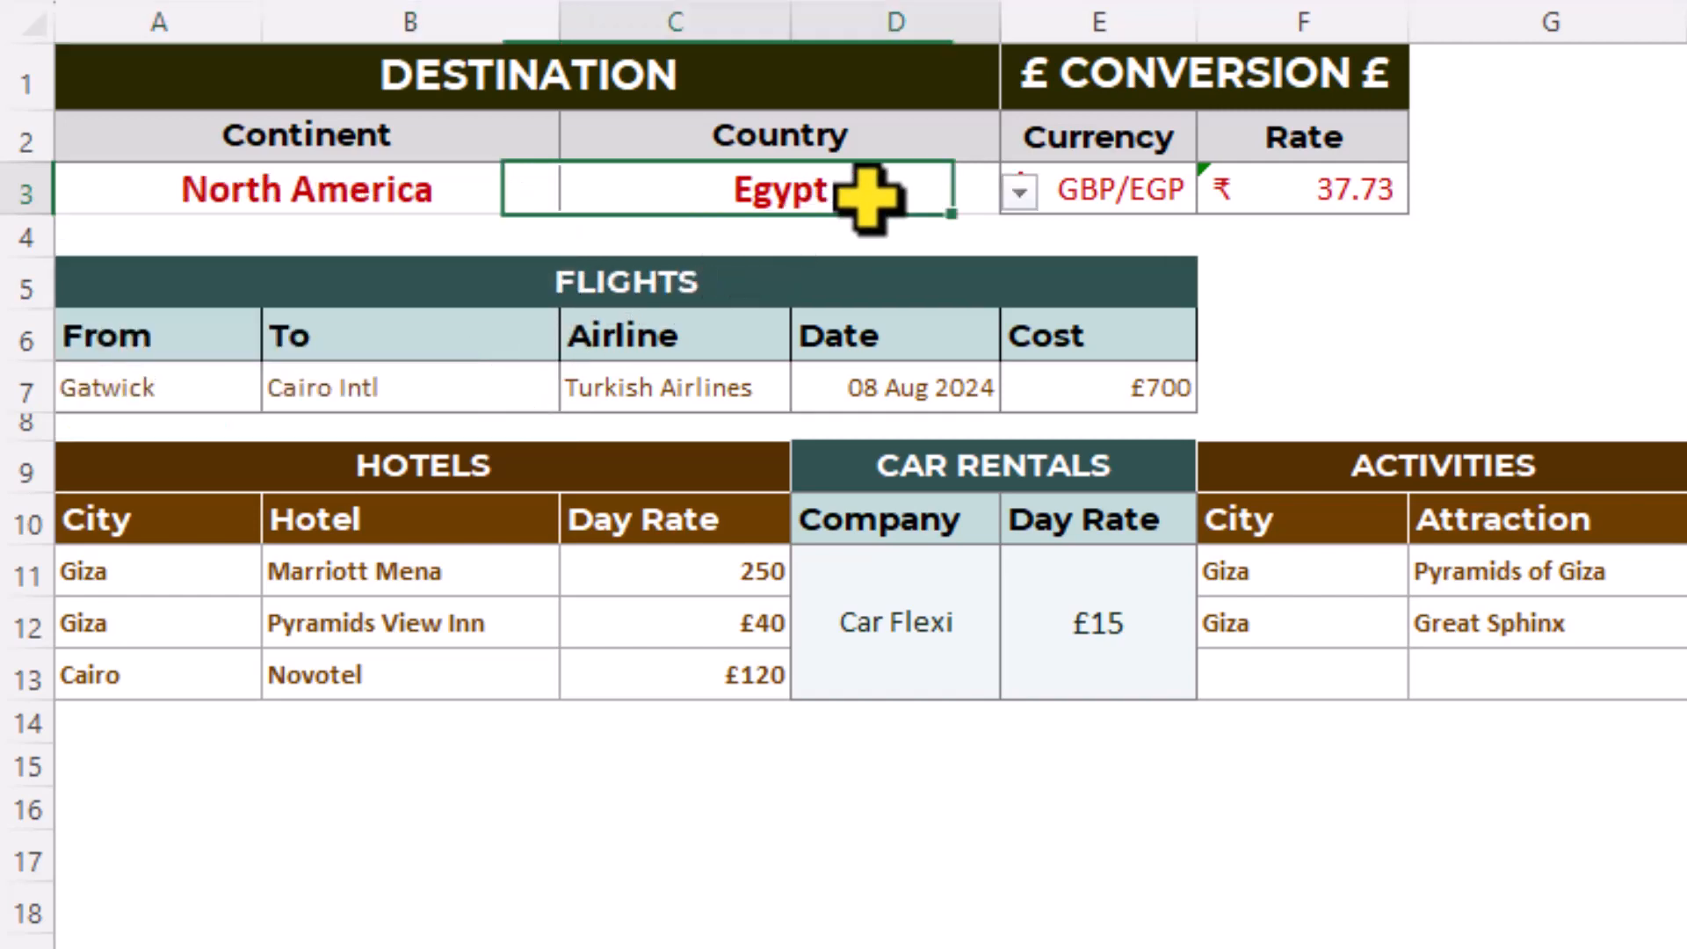
{"action": "left_click", "coordinate": [1020, 192]}
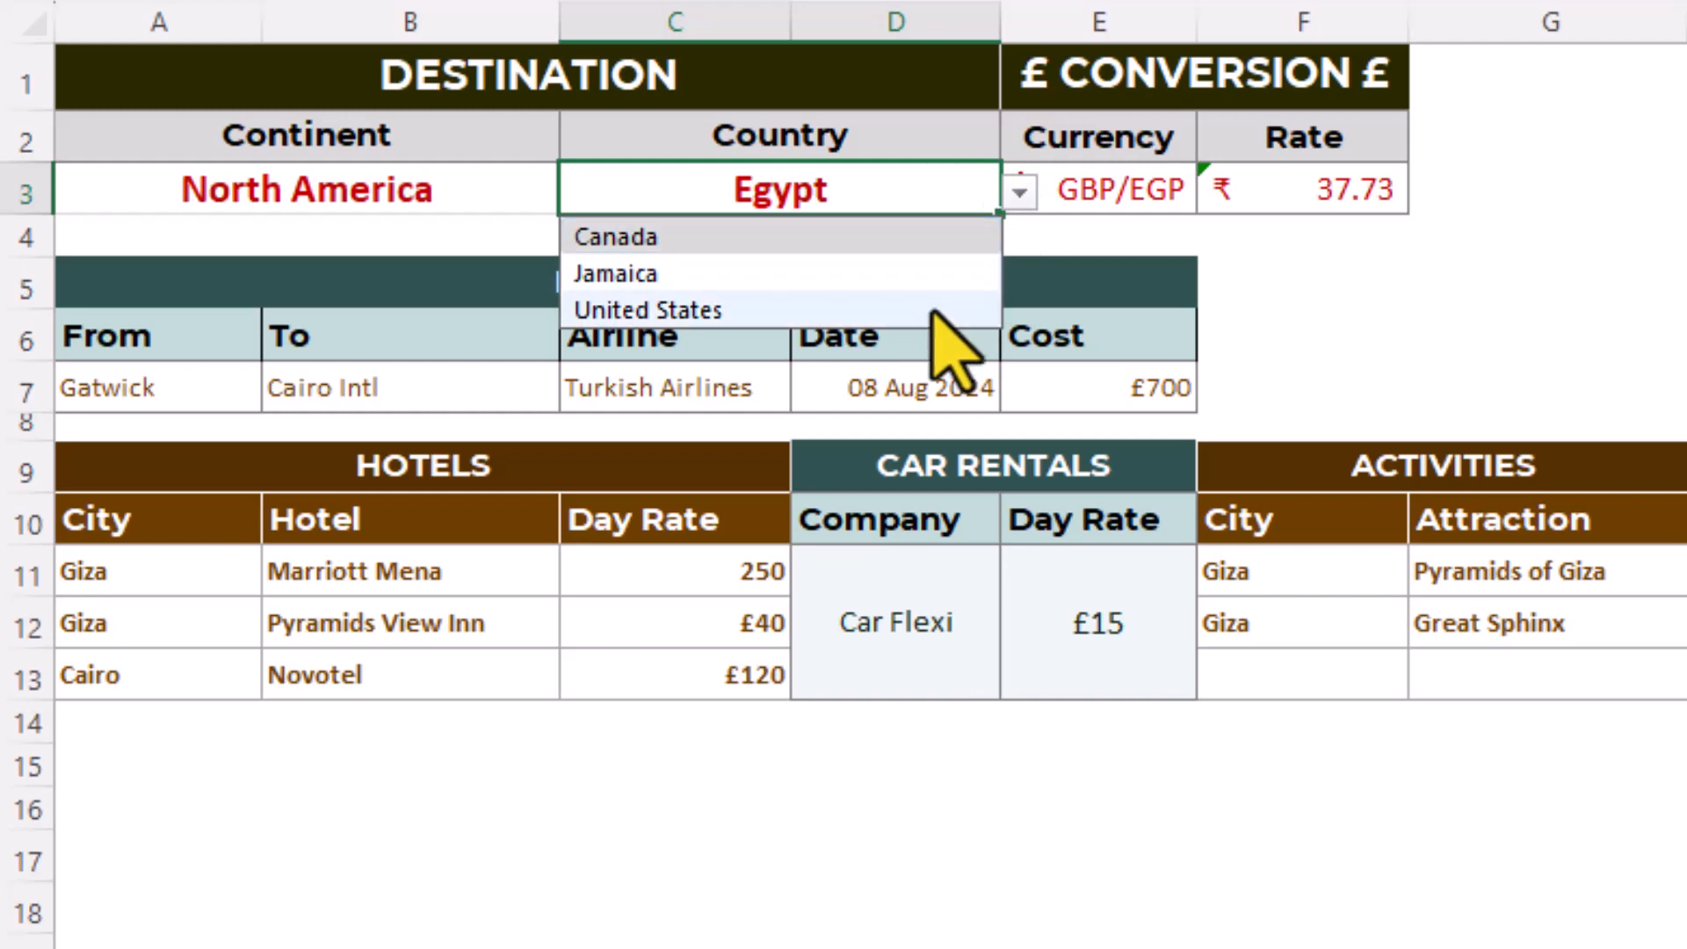
{"action": "left_click", "coordinate": [933, 309]}
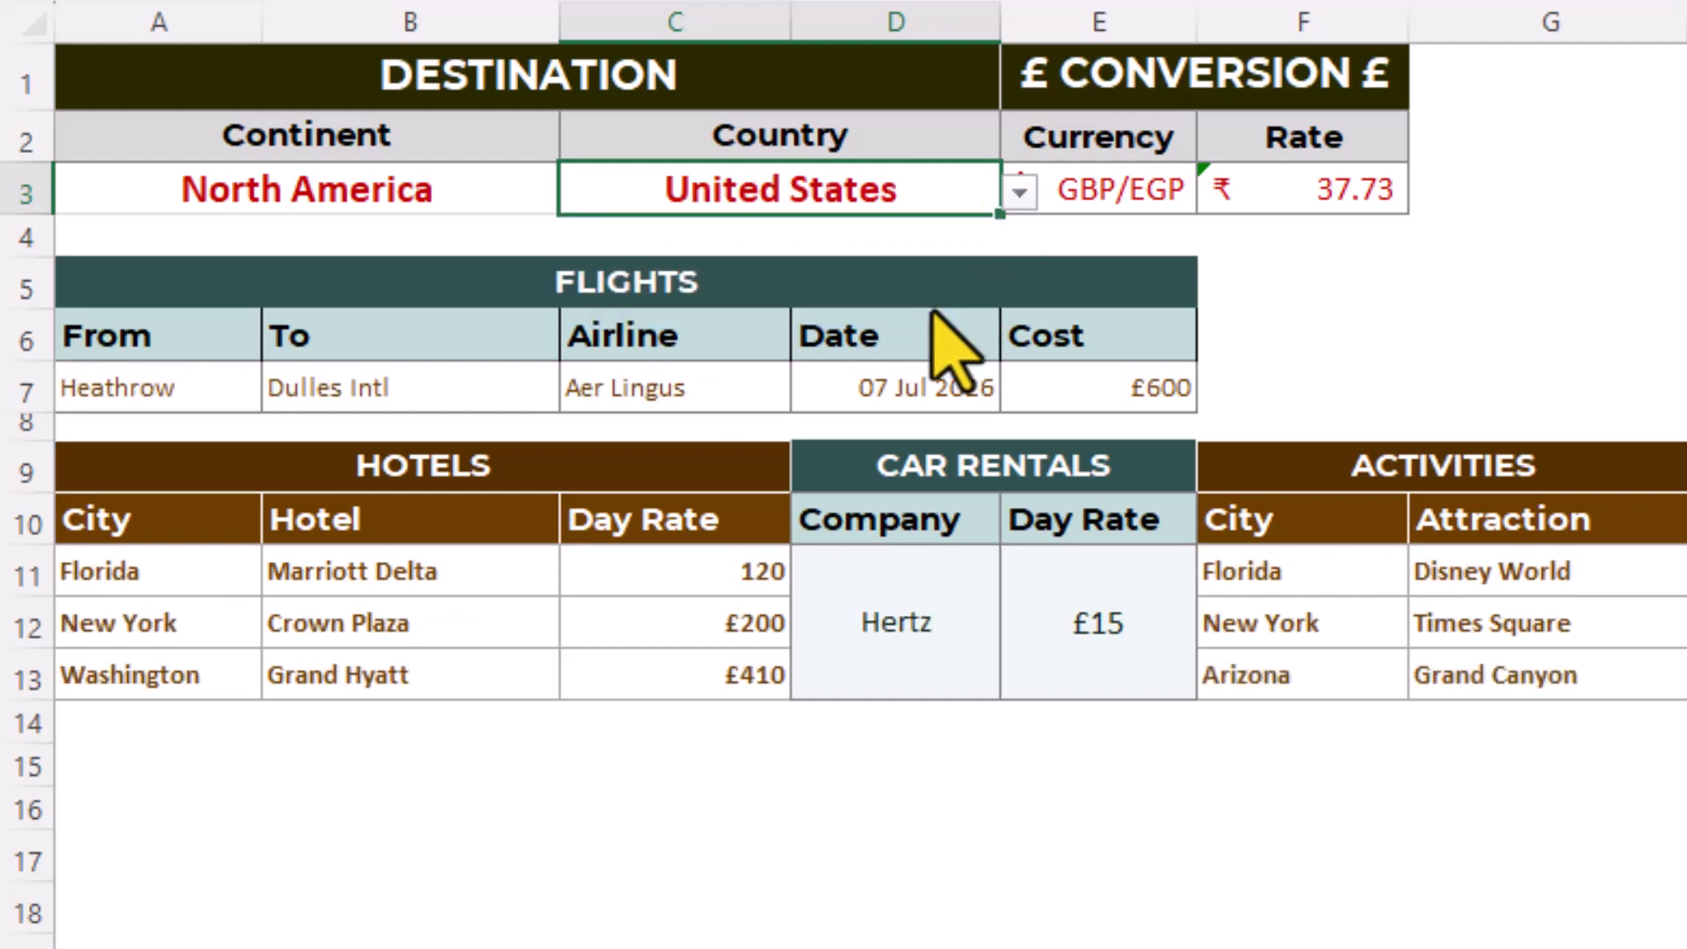
- Try Canada as the destination country, and change the selection to Jamaica
{"action": "left_click", "coordinate": [1019, 192]}
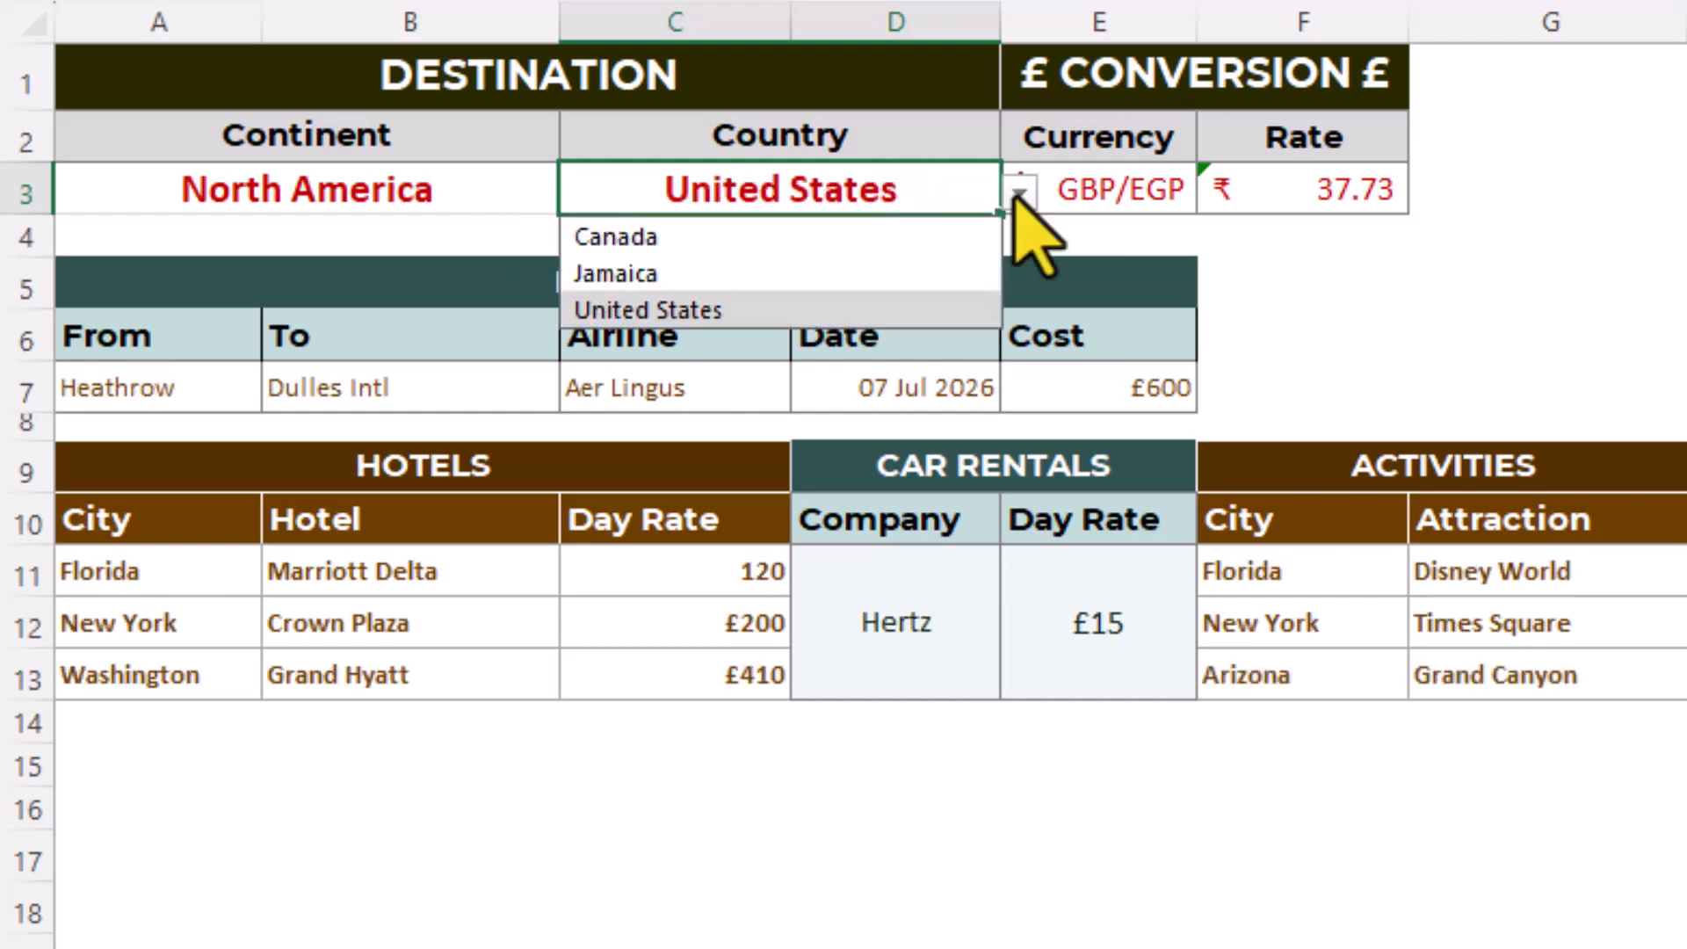
{"action": "left_click", "coordinate": [922, 235]}
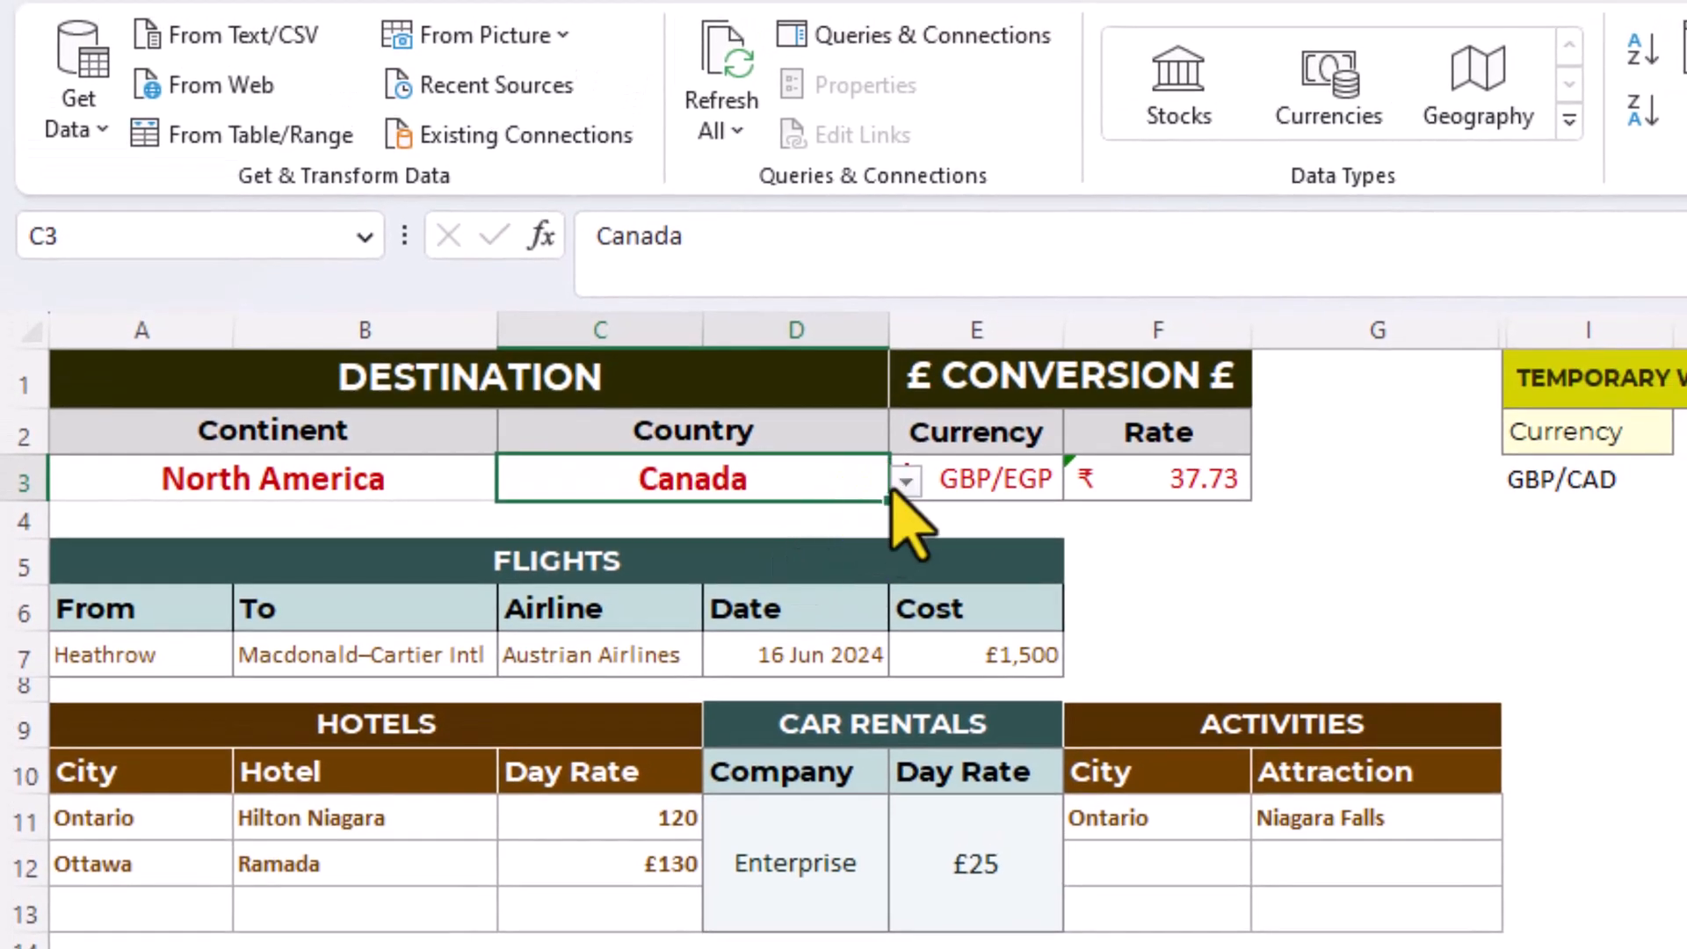
{"action": "left_click", "coordinate": [903, 483]}
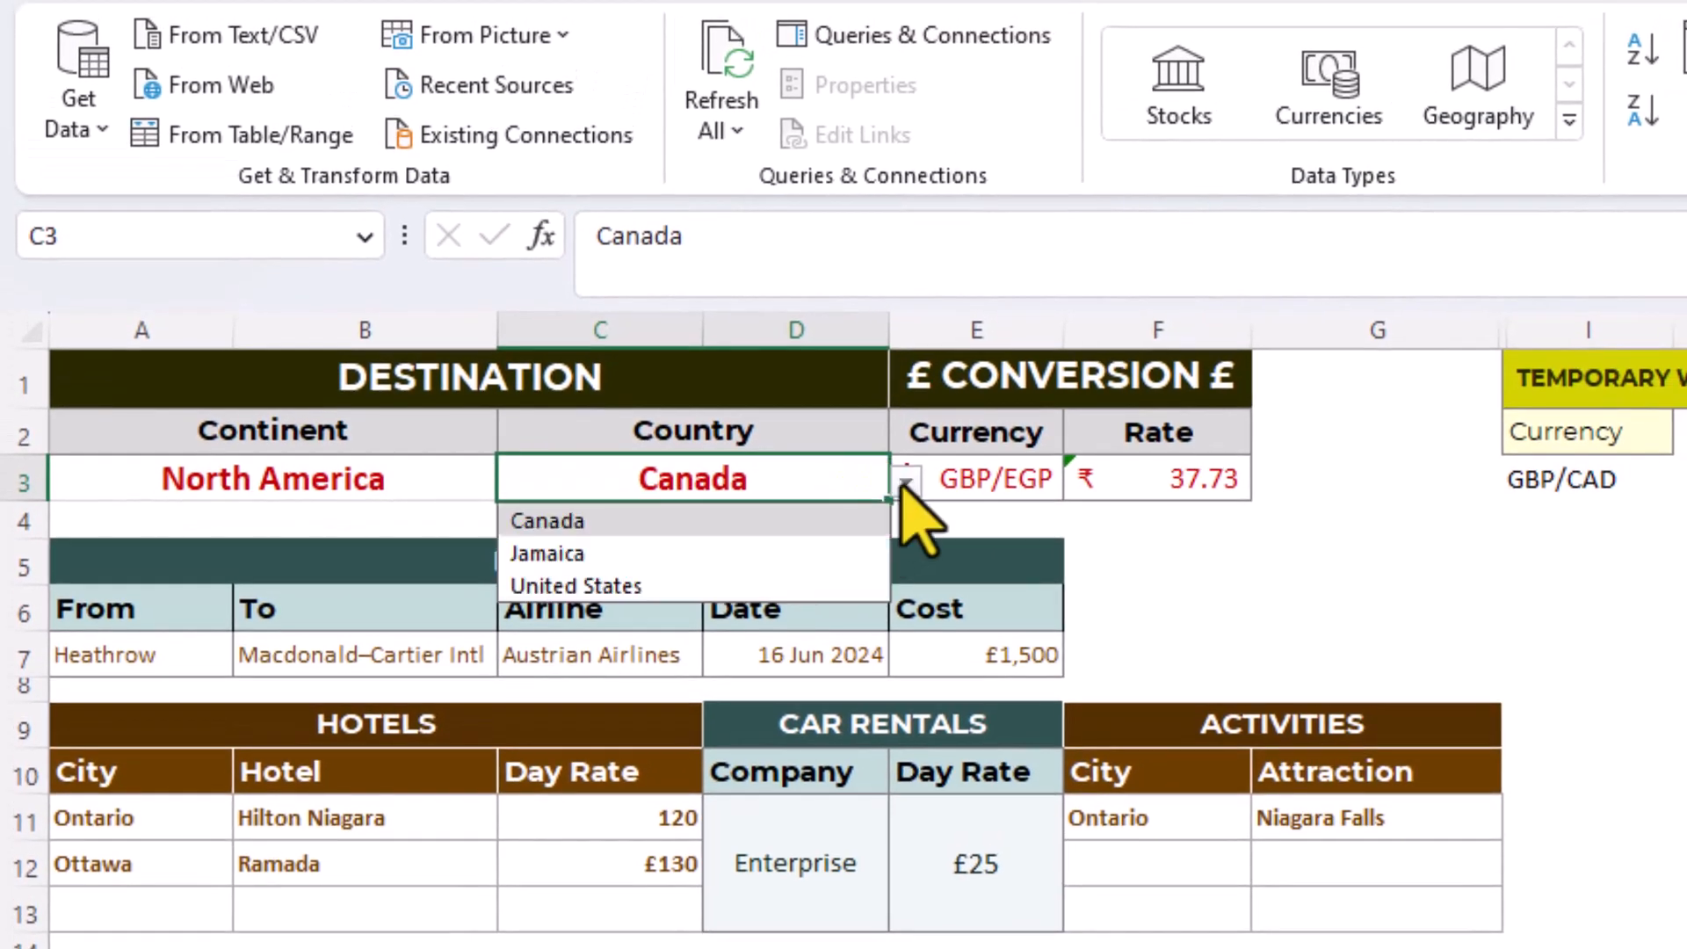
{"action": "left_click", "coordinate": [816, 552]}
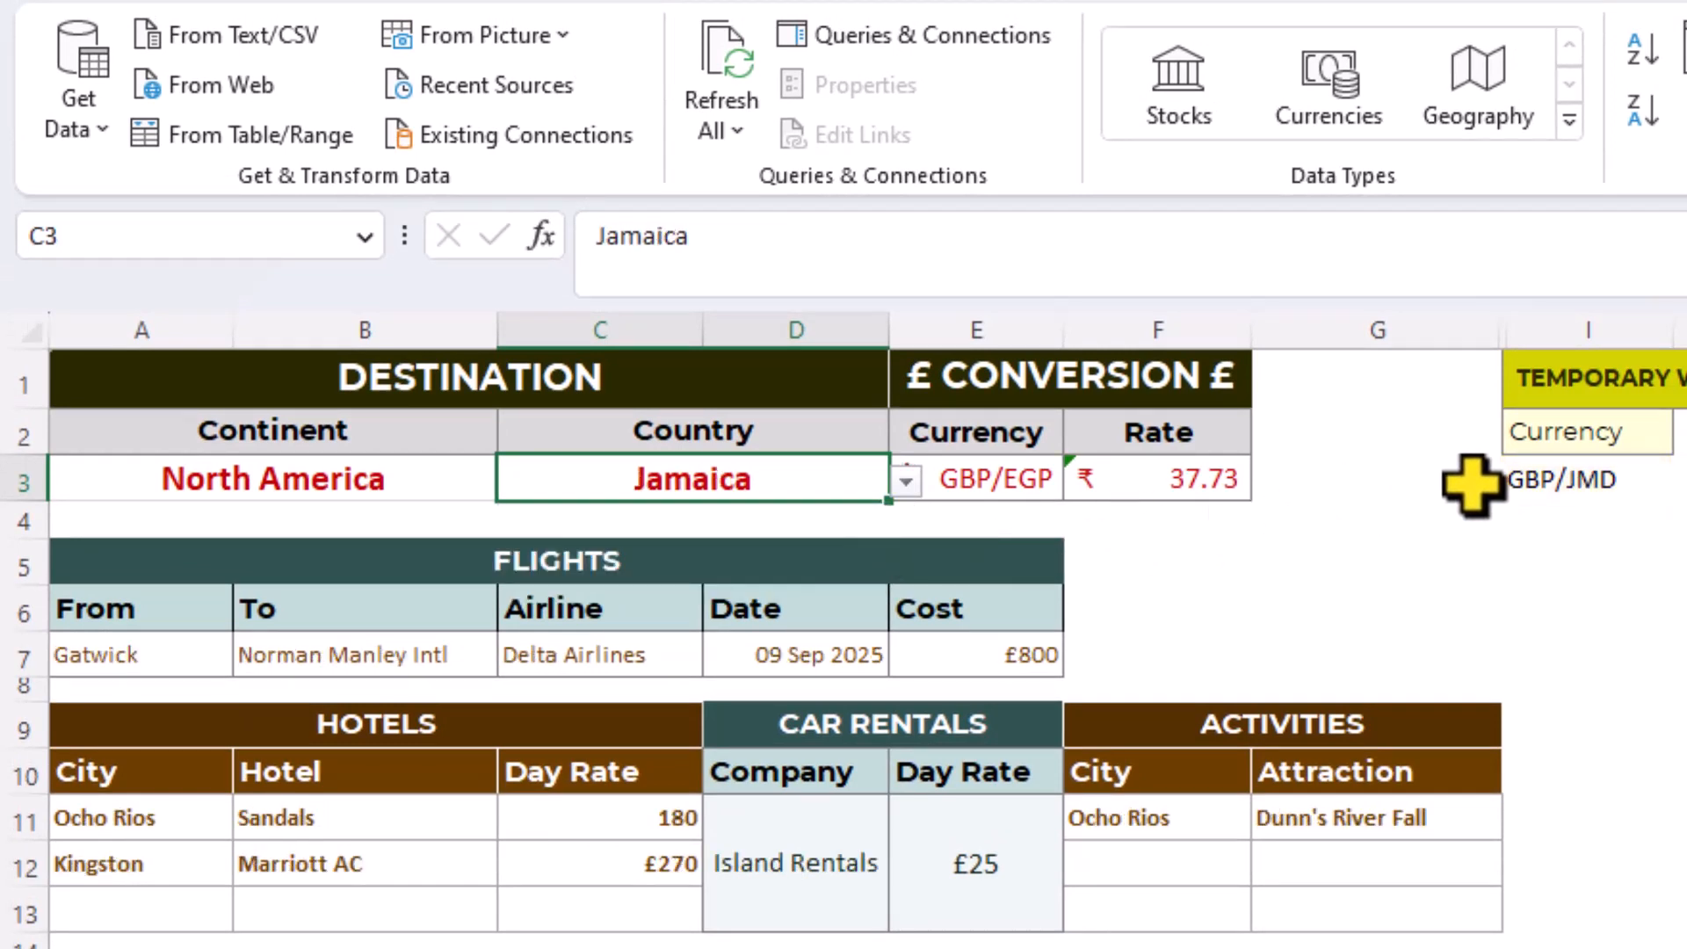
- Copy the currency pair from I3 into E3 as values only, and convert E3 to the Currencies data type
{"action": "left_click", "coordinate": [1533, 482]}
{"action": "right_click", "coordinate": [1534, 482]}
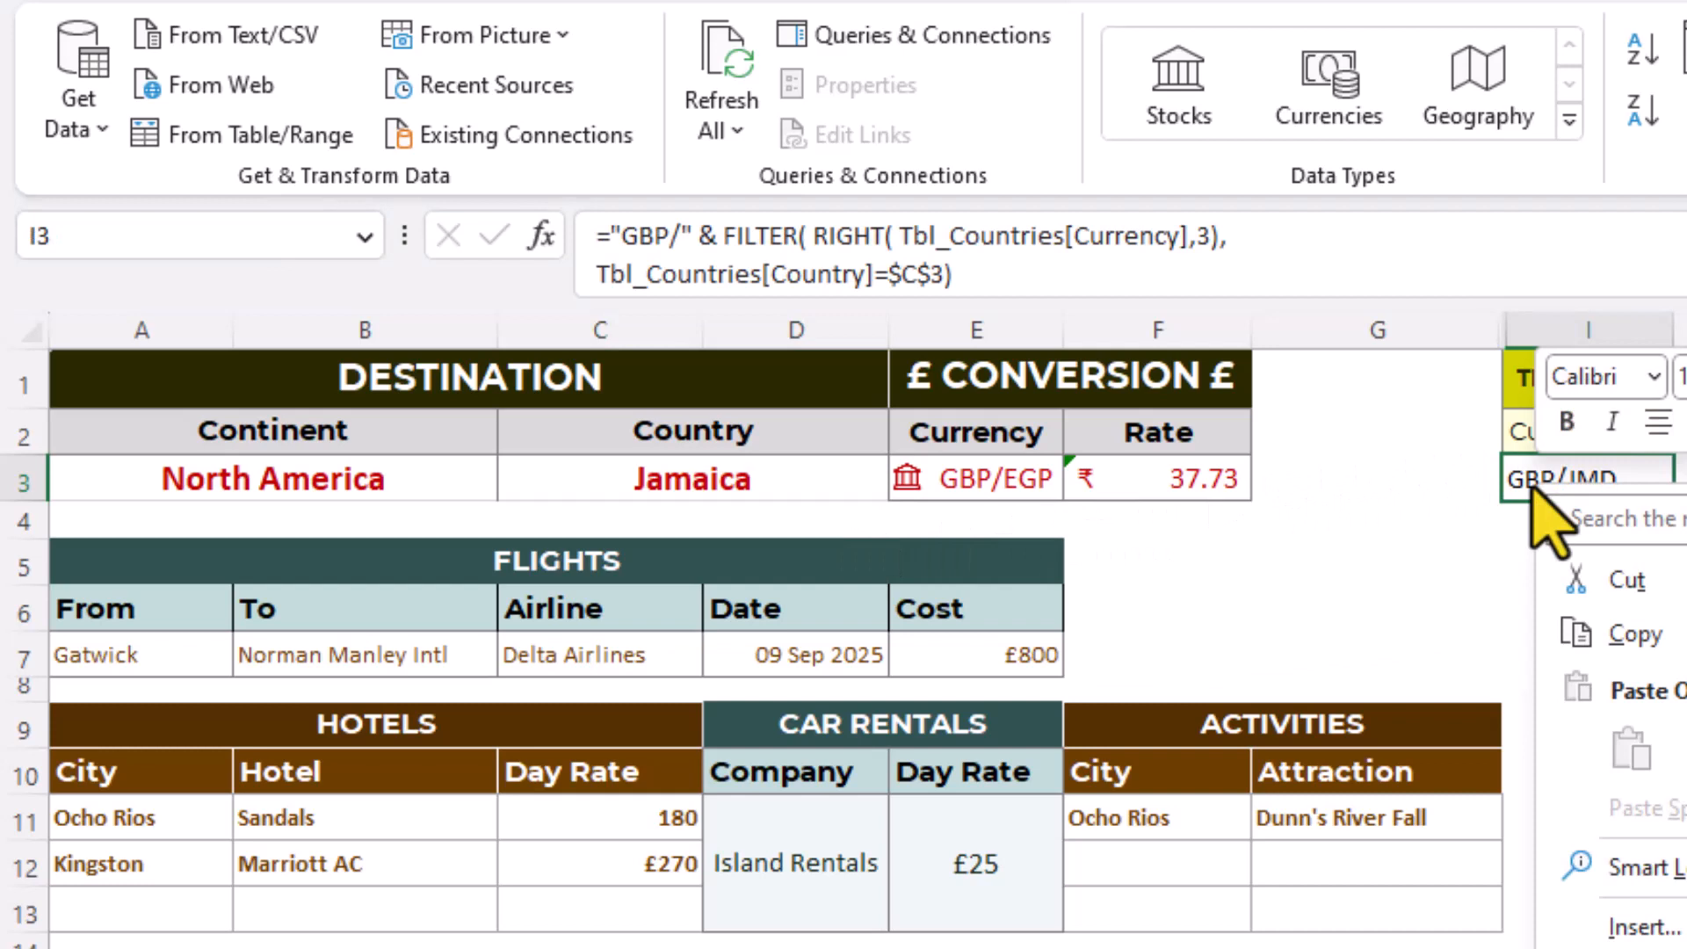
{"action": "left_click", "coordinate": [1566, 634]}
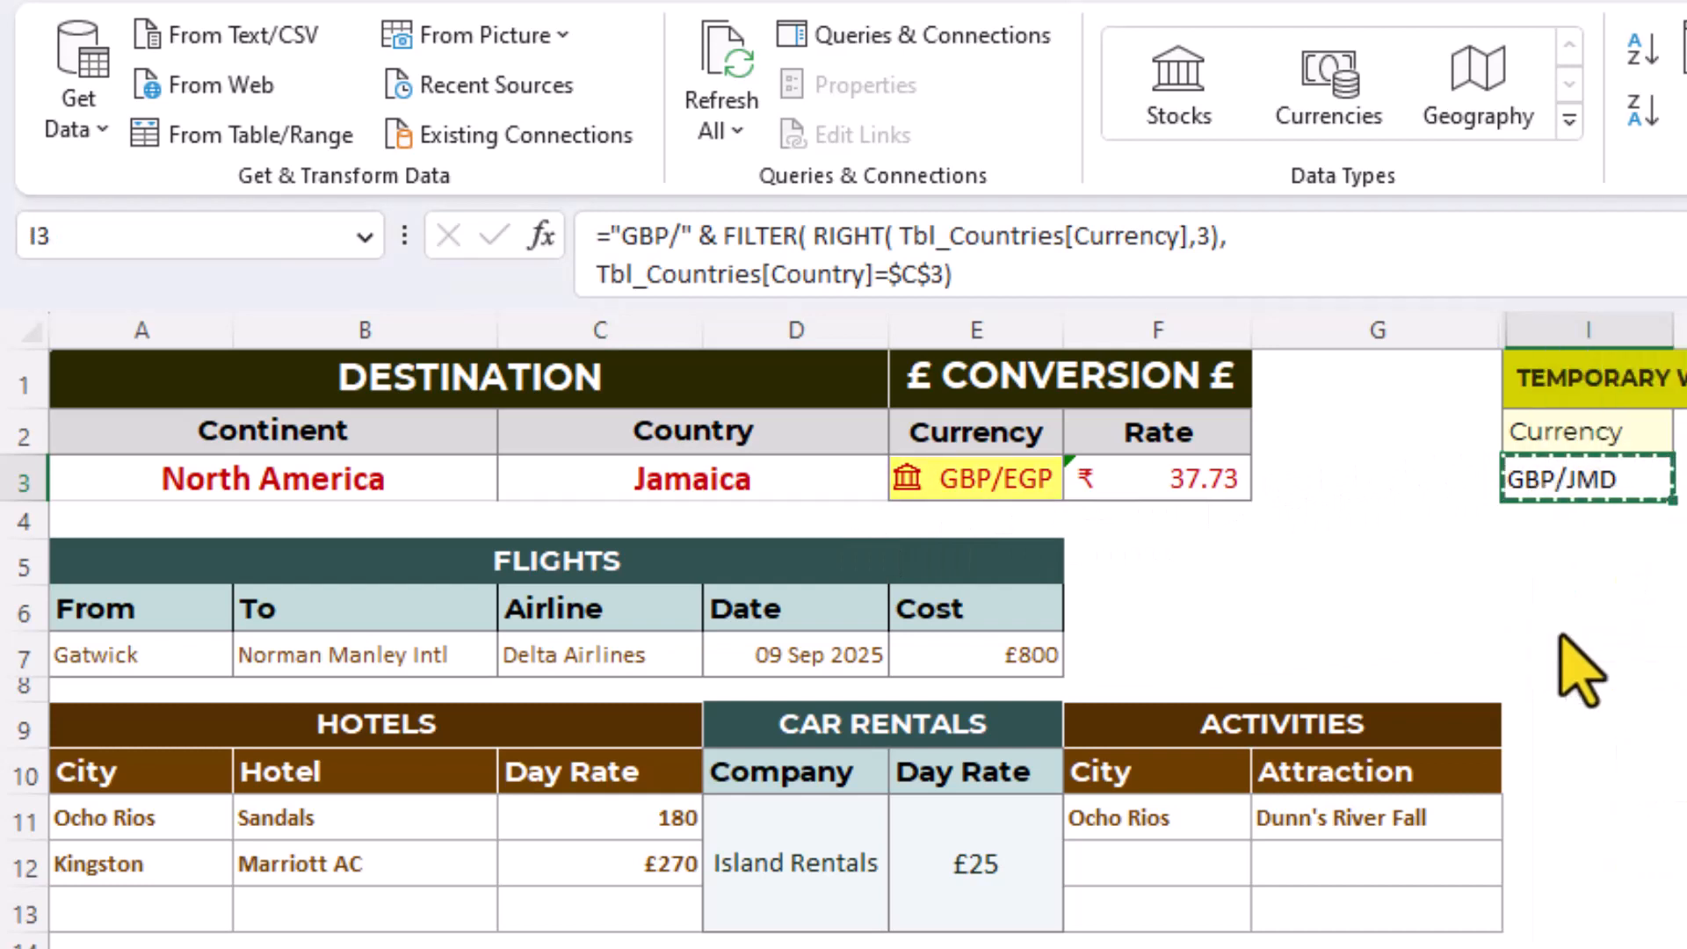
{"action": "left_click", "coordinate": [924, 479]}
{"action": "right_click", "coordinate": [928, 479]}
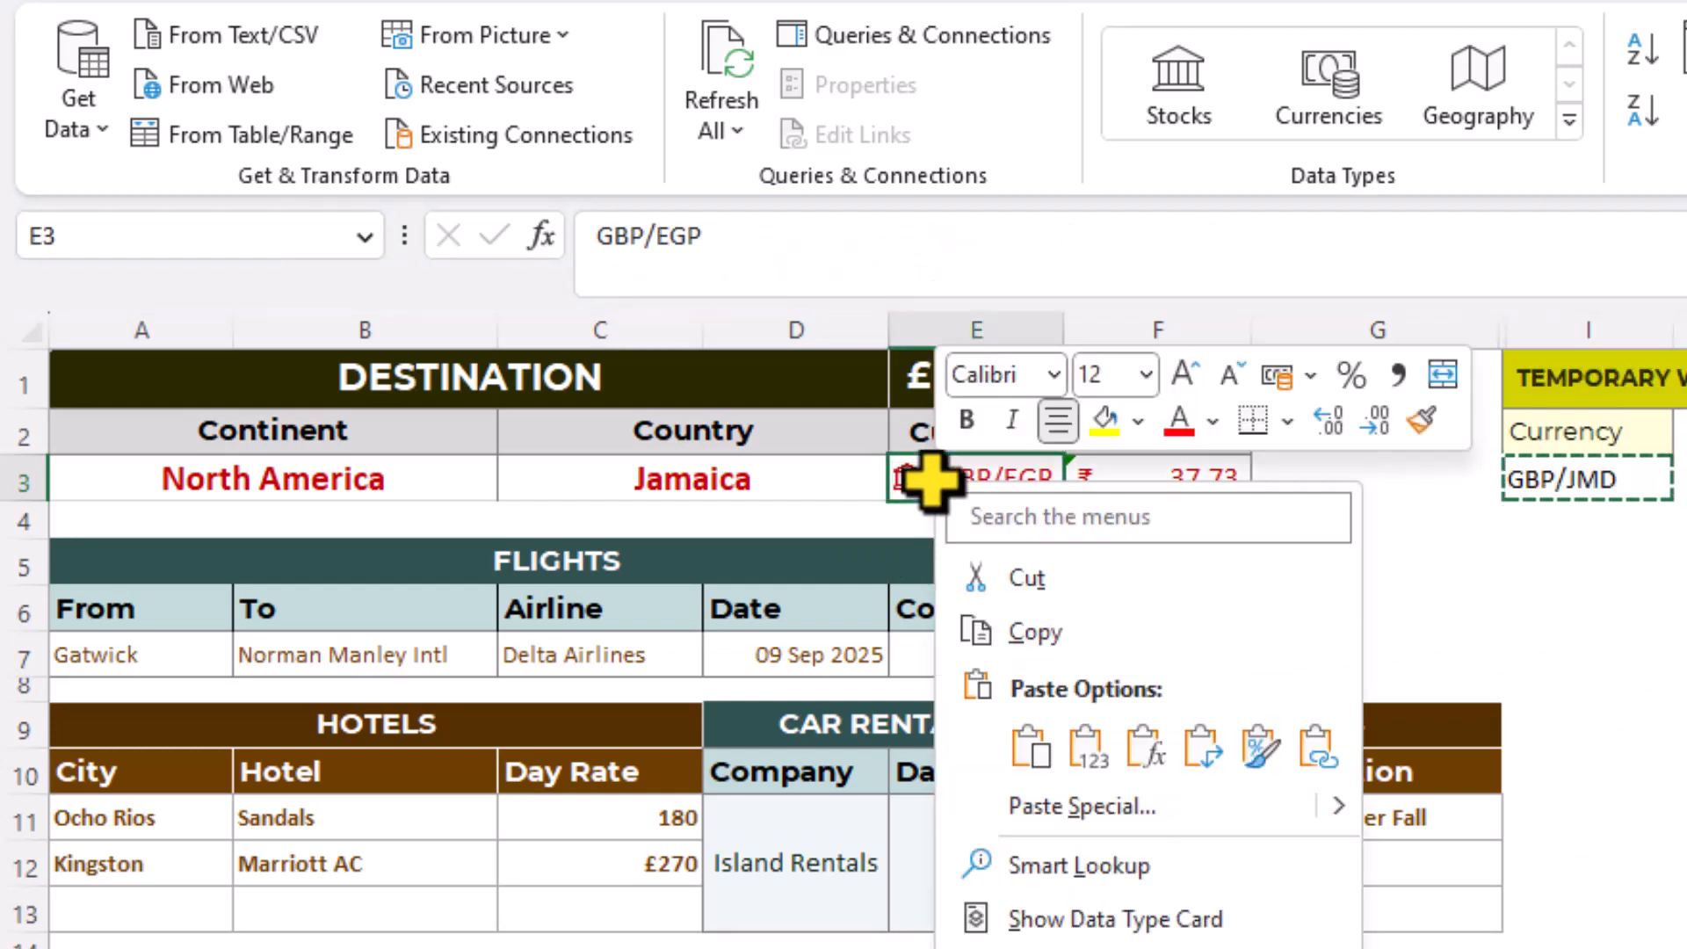
{"action": "left_click", "coordinate": [1088, 747]}
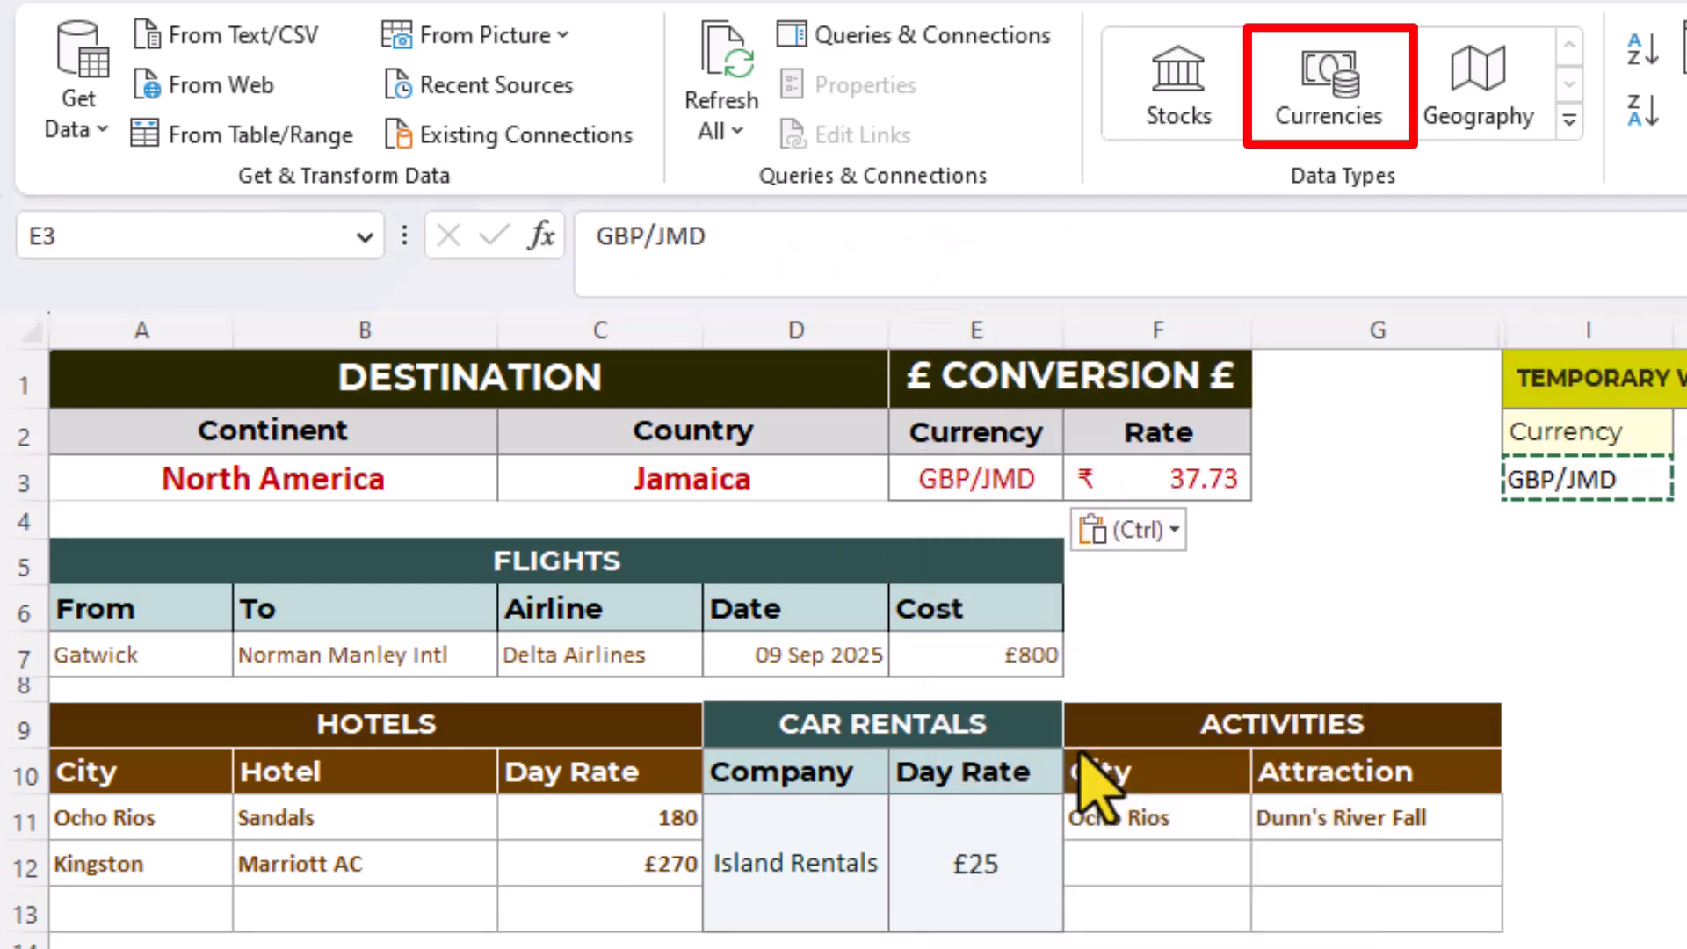
{"action": "left_click", "coordinate": [1344, 97]}
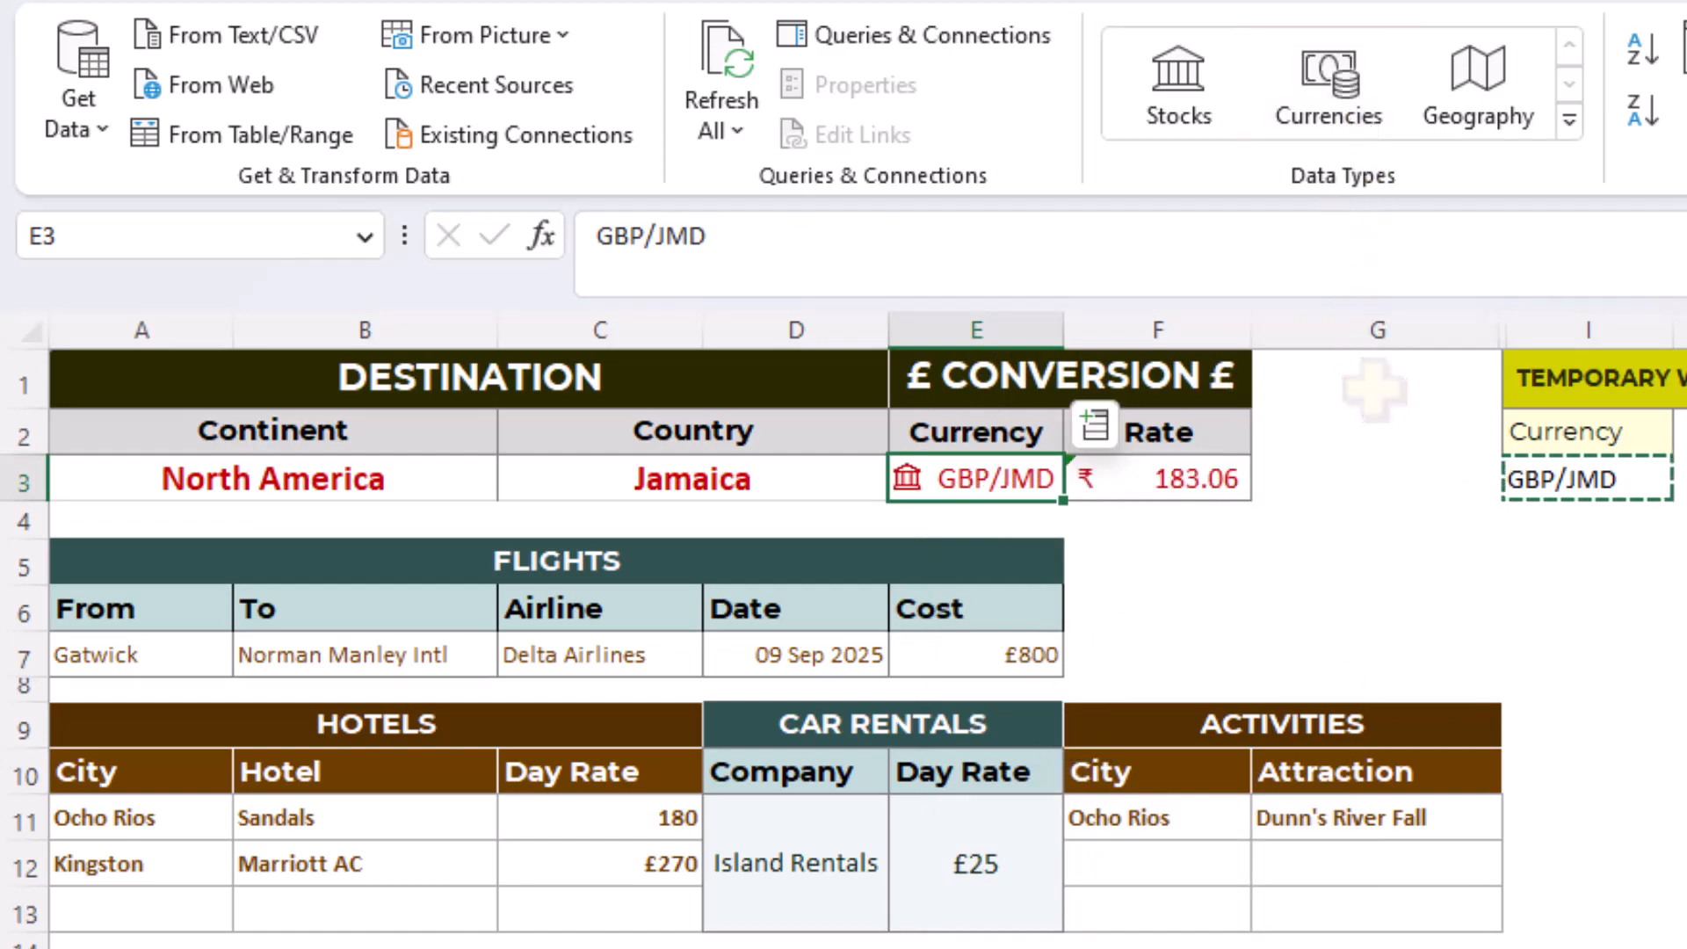
{"action": "left_click", "coordinate": [1376, 386]}
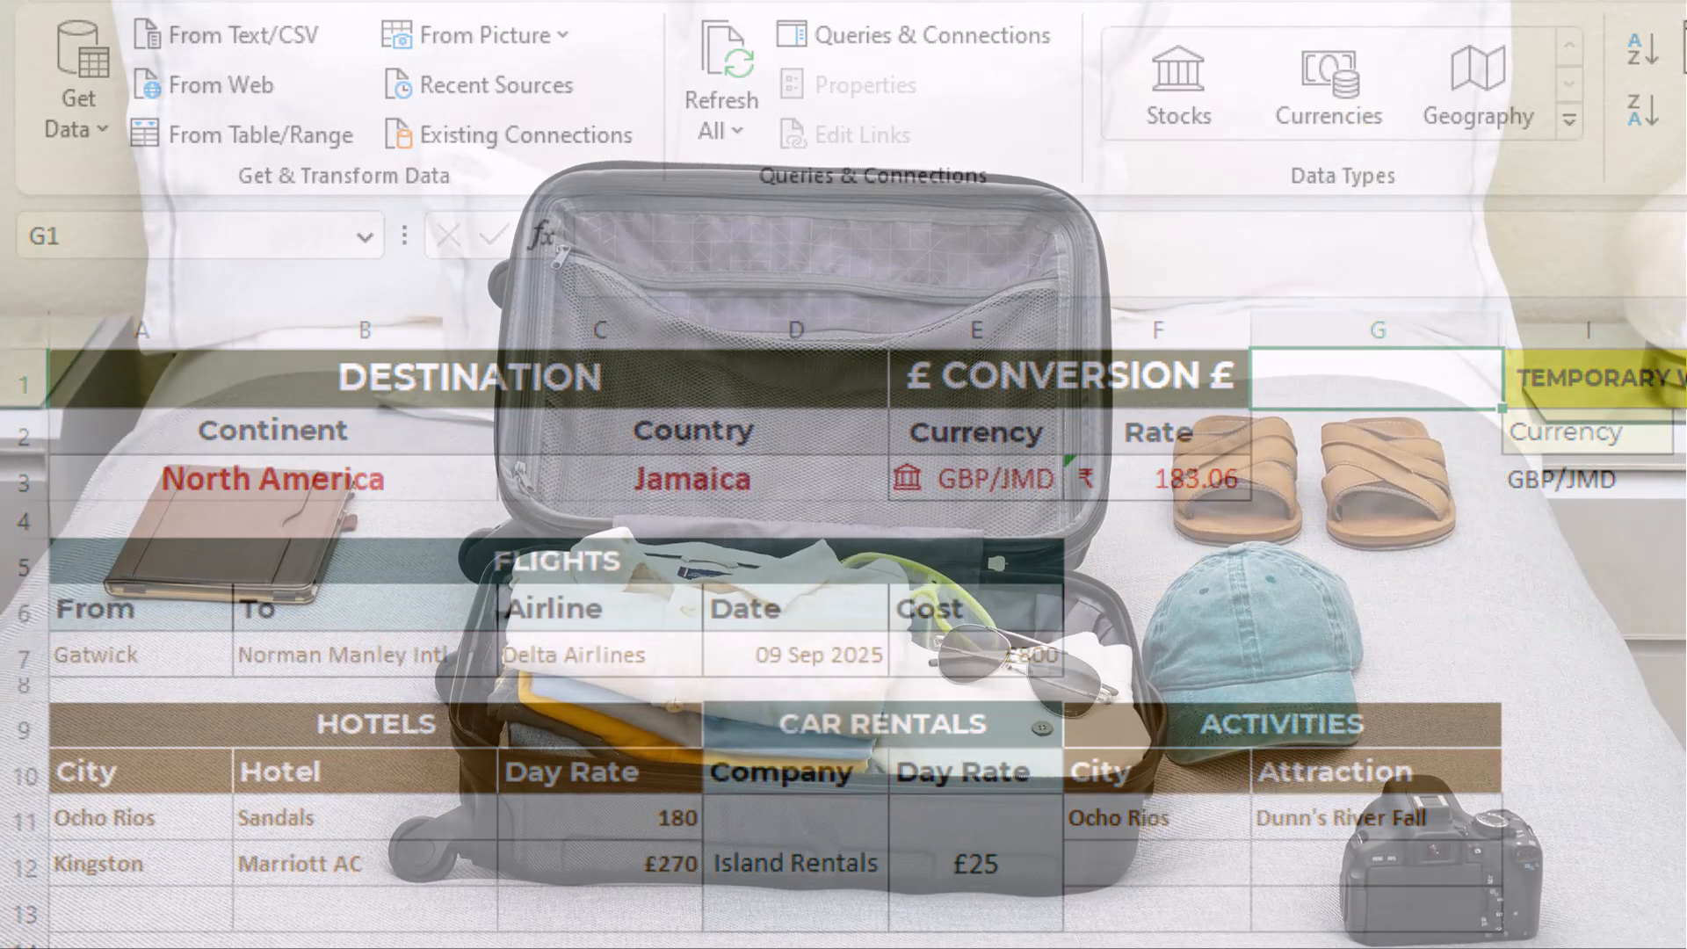